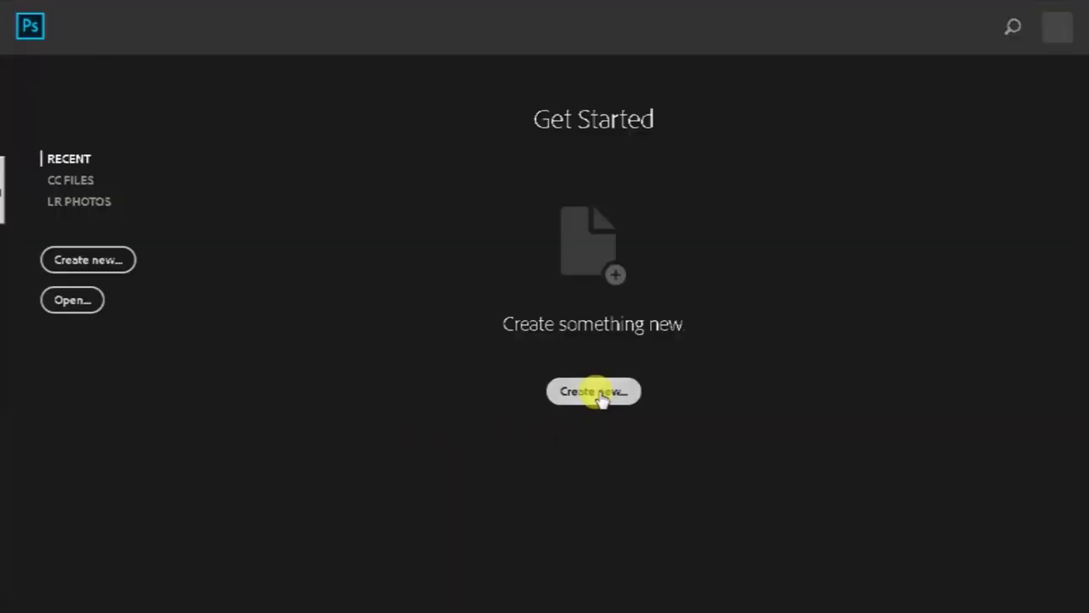
Create a blank white 1536 × 2048 px document at 300 ppi from the preset
click(593, 391)
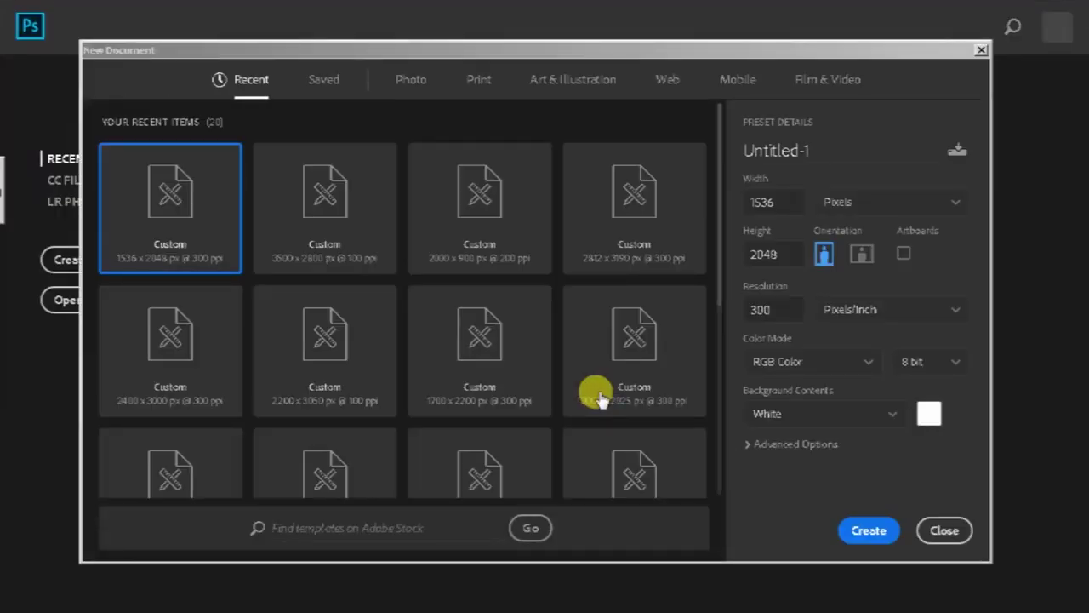
click(775, 202)
click(763, 254)
click(760, 308)
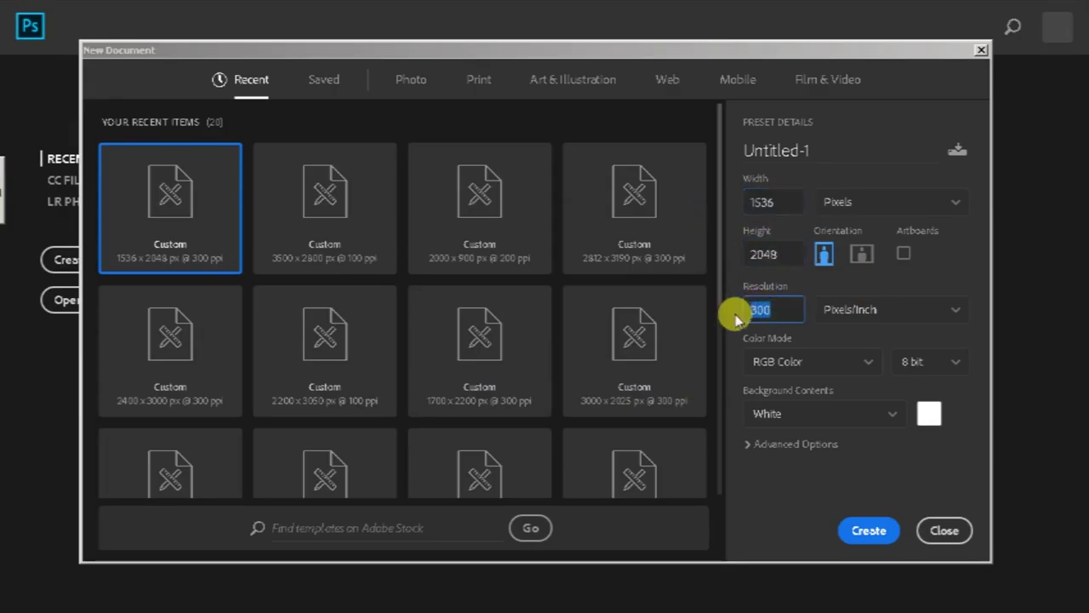
click(867, 530)
drag(598, 363, 550, 368)
drag(1033, 246, 1031, 148)
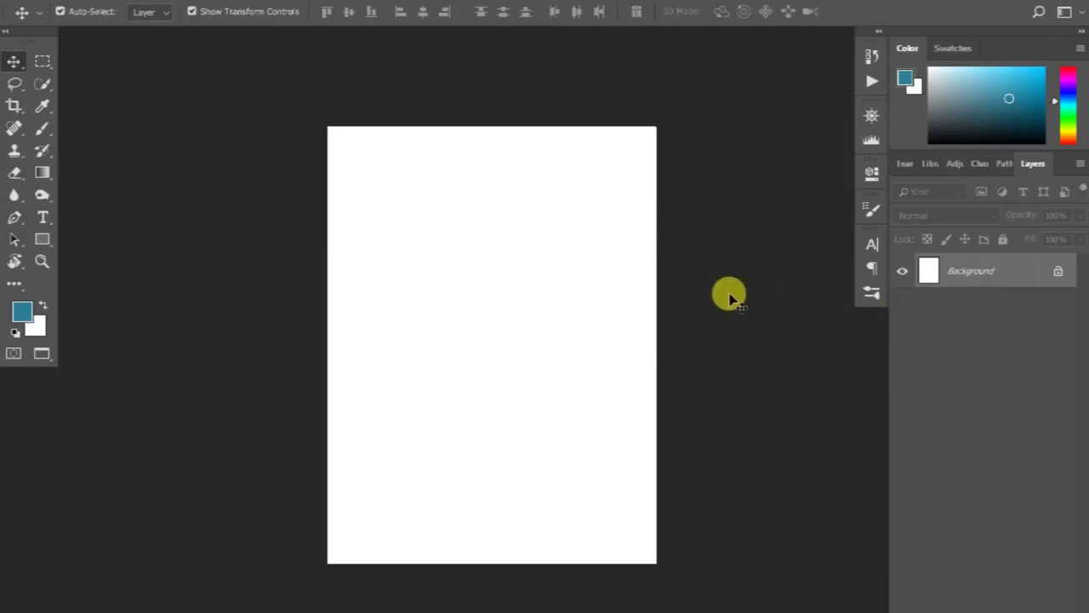
Replace the Background layer with a locked light-grey (#c4c4c4) Solid Color fill layer
click(970, 606)
click(979, 340)
mouse_move(723, 360)
mouse_down()
mouse_move(559, 360)
mouse_move(535, 399)
mouse_move(521, 377)
mouse_up()
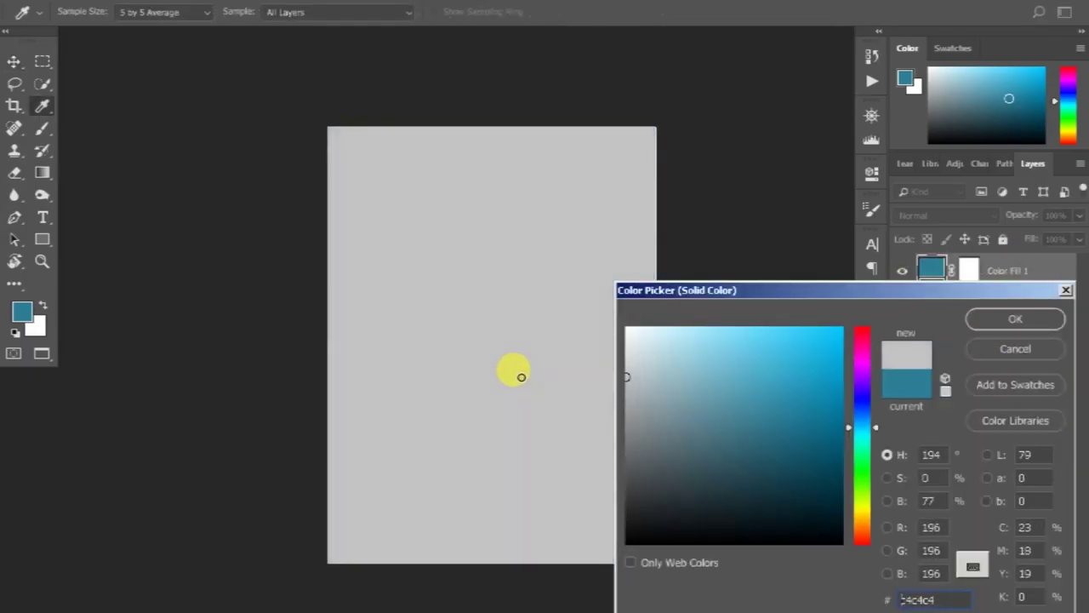
click(984, 320)
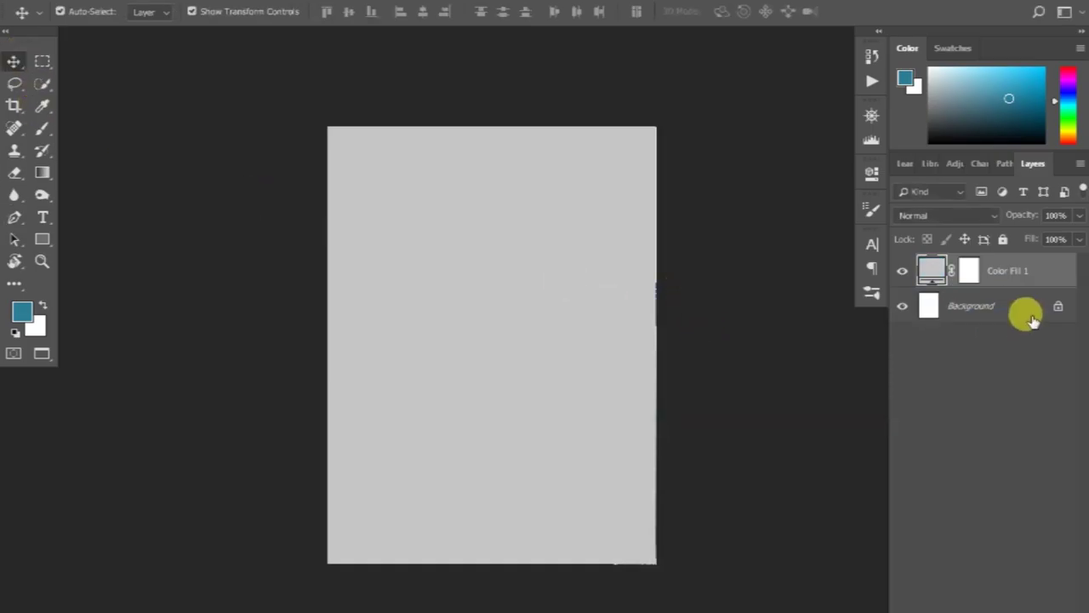
click(1021, 308)
key(Delete)
click(1003, 239)
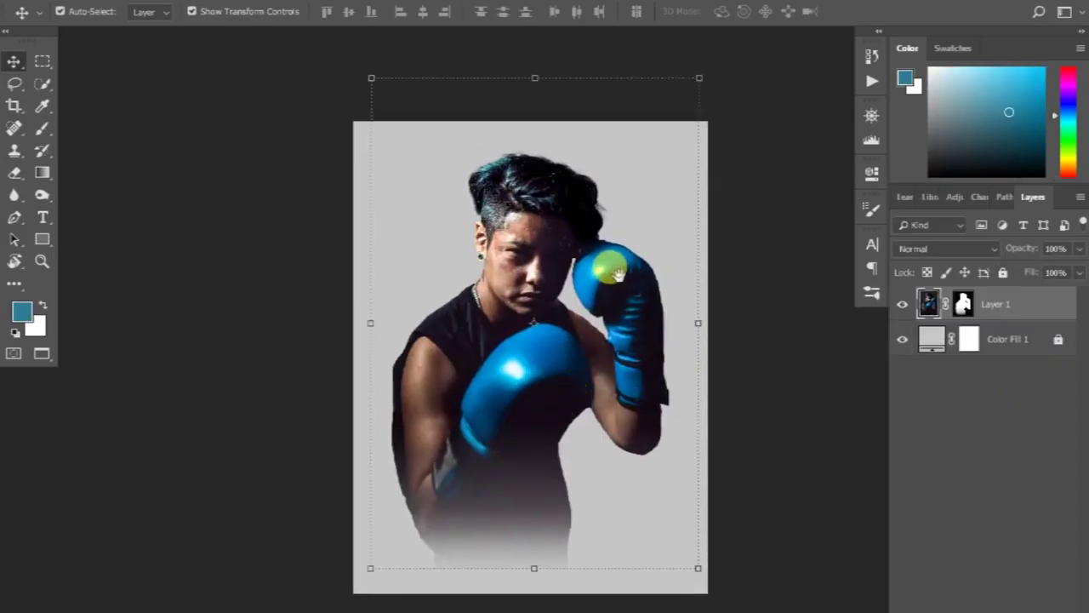
Scale up the boxer on Layer 1, shift it down slightly, and drag in the boxing-ring photo
drag(696, 75, 713, 82)
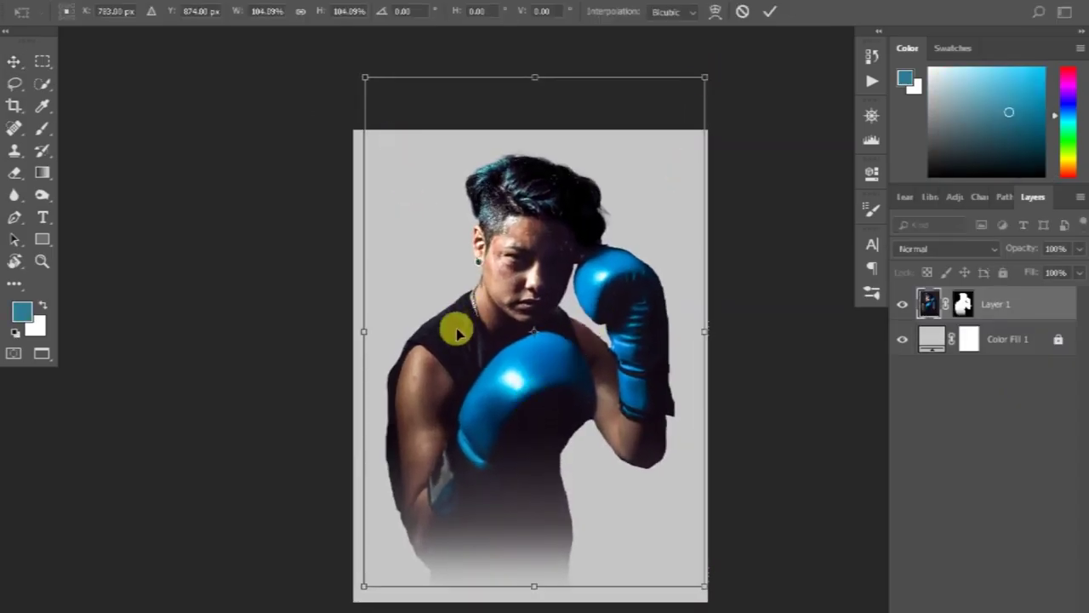
drag(374, 332, 384, 380)
drag(371, 122, 332, 72)
key(Return)
mouse_move(620, 272)
mouse_down()
mouse_move(786, 176)
mouse_move(738, 223)
mouse_move(741, 172)
mouse_move(722, 134)
mouse_up()
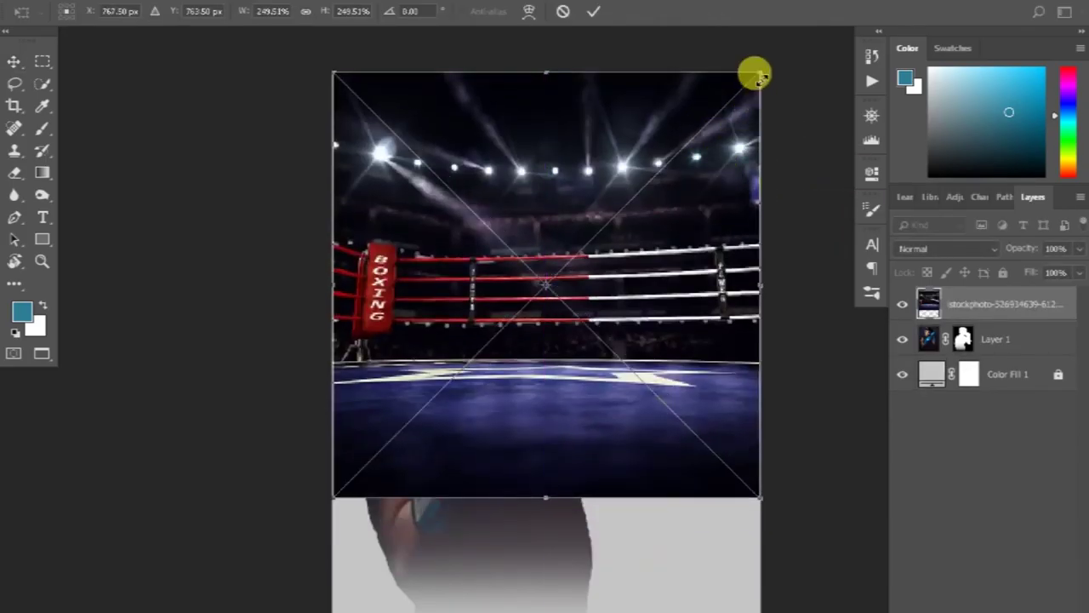
Scale the ring photo to cover the canvas and move the boxer layer above it
mouse_move(756, 74)
mouse_down()
mouse_move(759, 100)
mouse_move(703, 175)
mouse_up()
key(Return)
drag(1006, 337, 924, 303)
key(ctrl+minus)
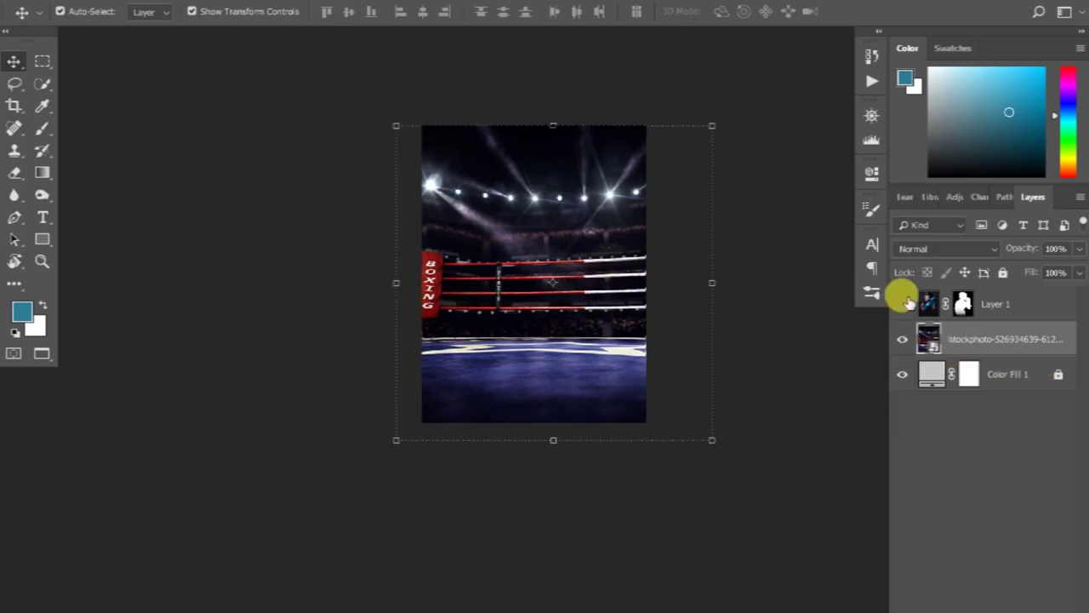
click(902, 304)
key(ctrl+plus)
Add a layer mask to the ring photo with default black and white colours
click(978, 340)
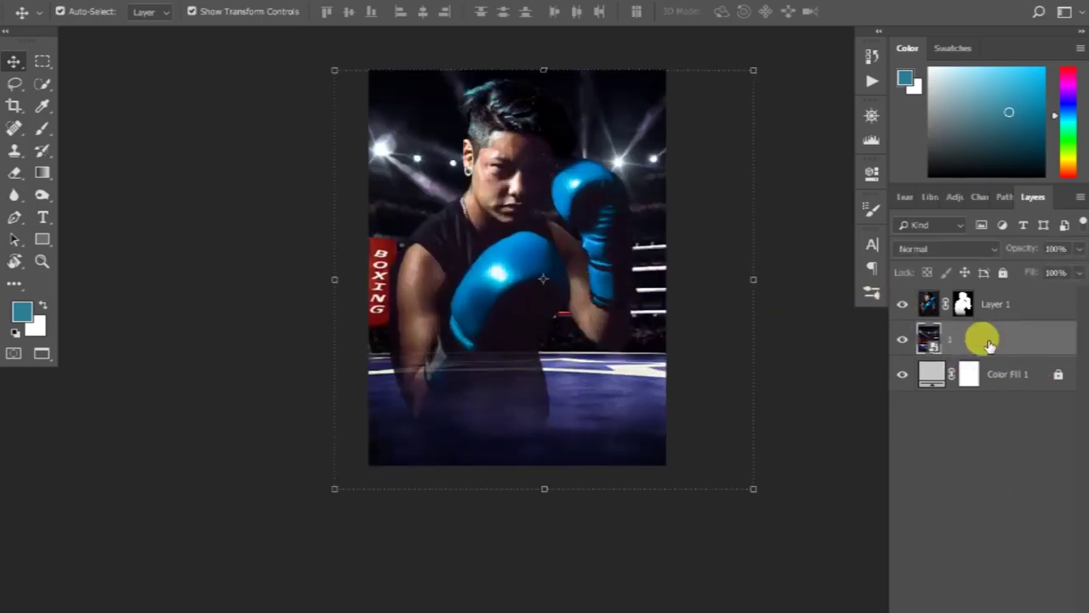
click(986, 577)
key(d)
key(ctrl+plus)
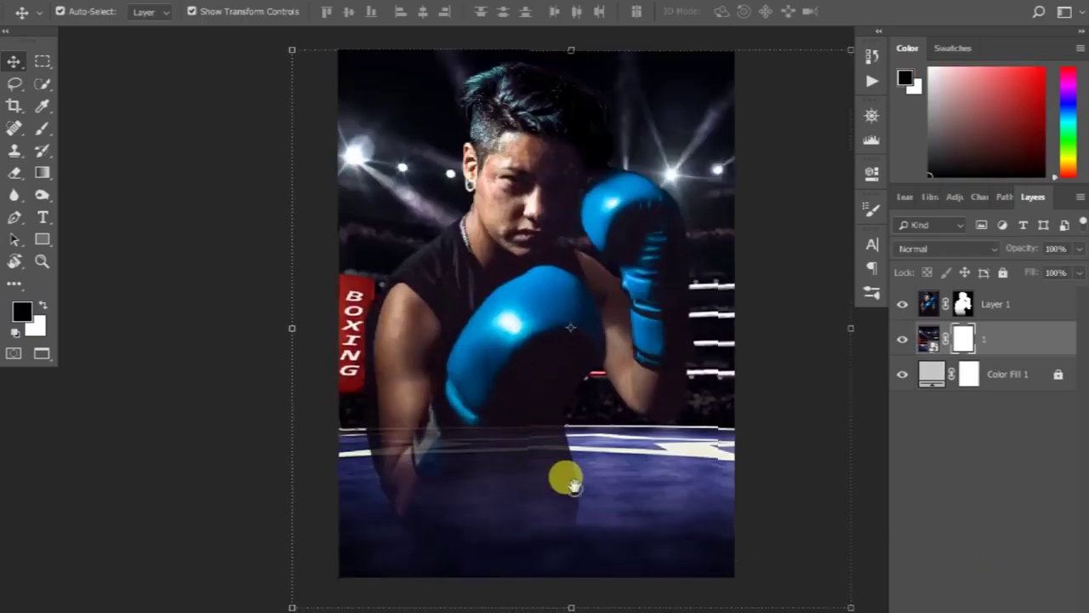
Shrink the boxer slightly and nudge it up and to the right
click(998, 305)
key(ctrl+t)
scroll(720, 127, up, 3)
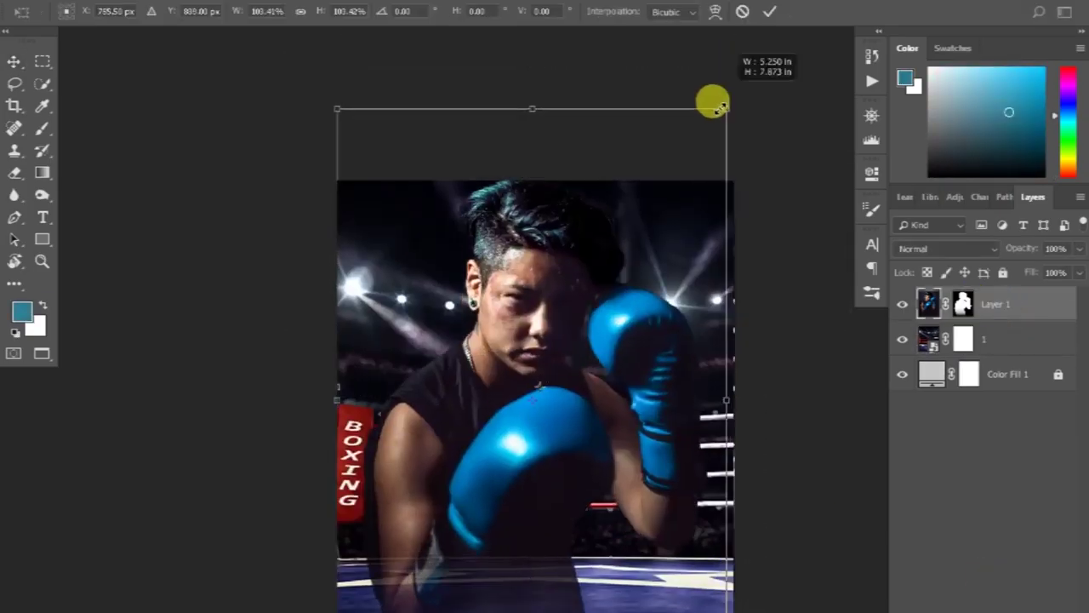
drag(722, 83, 710, 135)
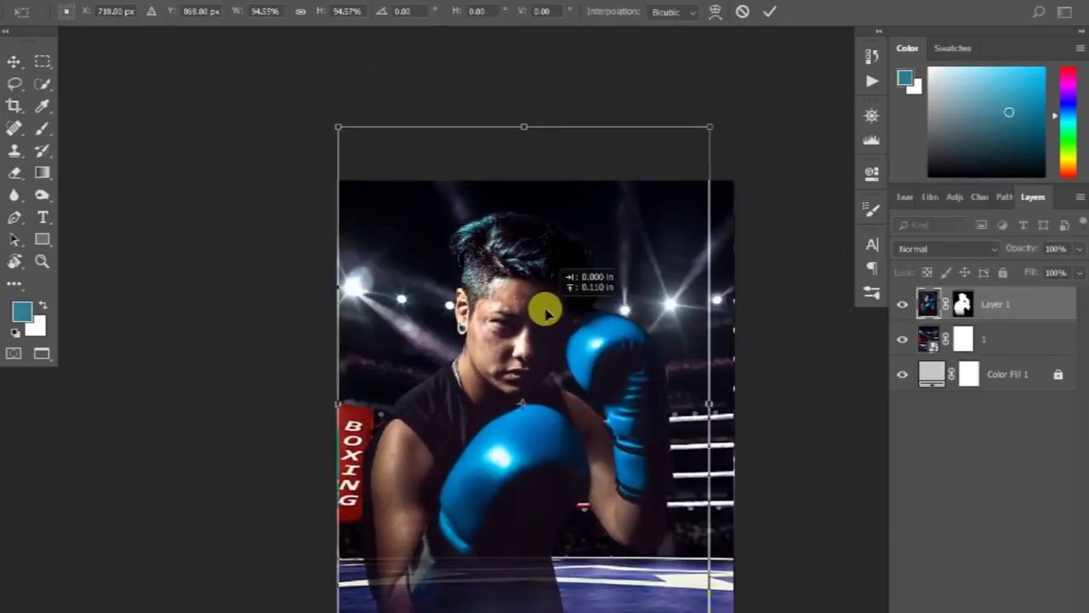
drag(545, 321, 558, 308)
scroll(593, 246, down, 2)
key(Return)
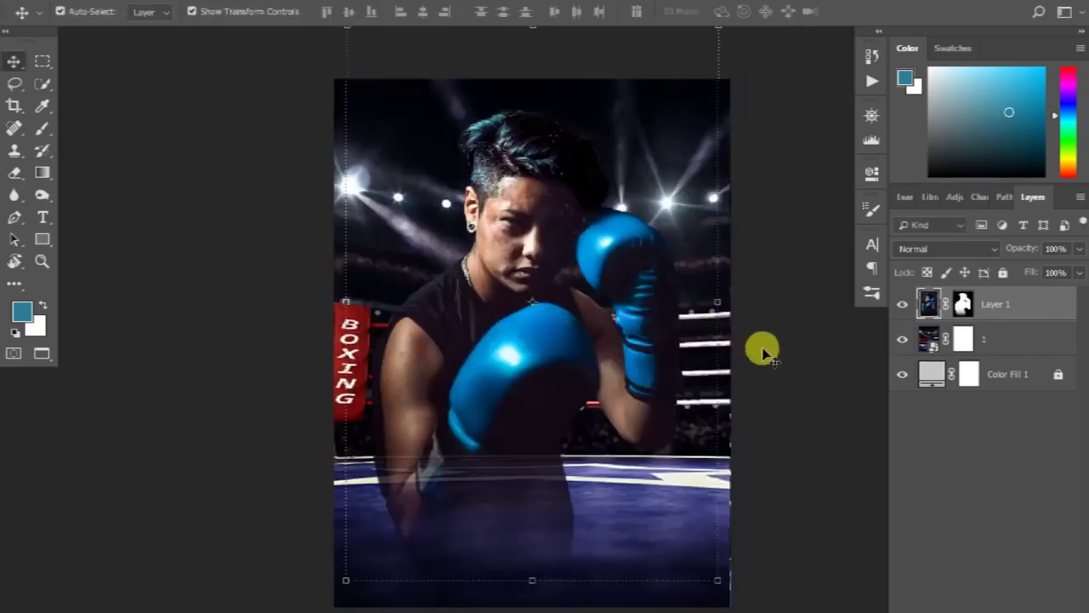
Draw a black-to-white gradient on the ring photo's mask to fade its bottom into grey
click(962, 339)
key(d)
key(g)
drag(528, 519, 524, 334)
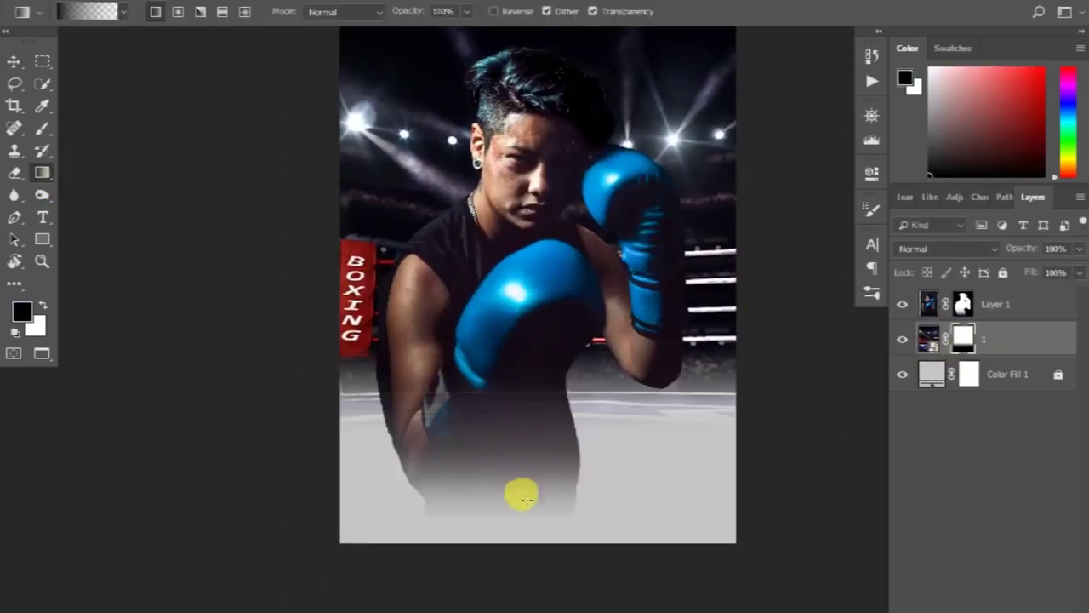
Add a clipped Brightness/Contrast lift with an inverted mask, blended in by a white gradient
click(17, 64)
drag(724, 263, 766, 270)
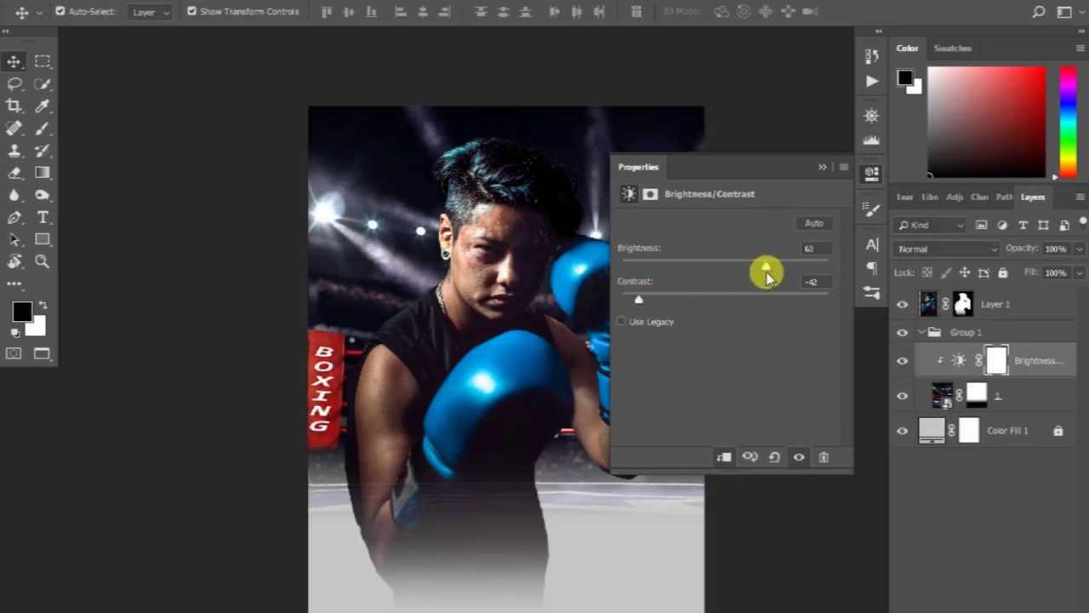
click(822, 167)
scroll(568, 254, up, 3)
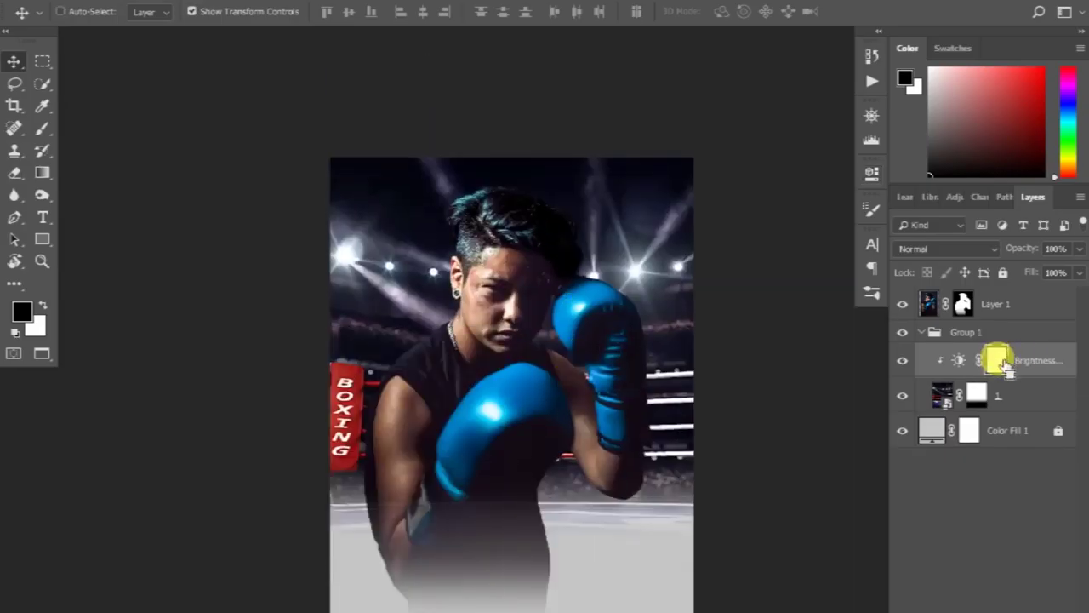
key(ctrl+i)
click(42, 172)
key(x)
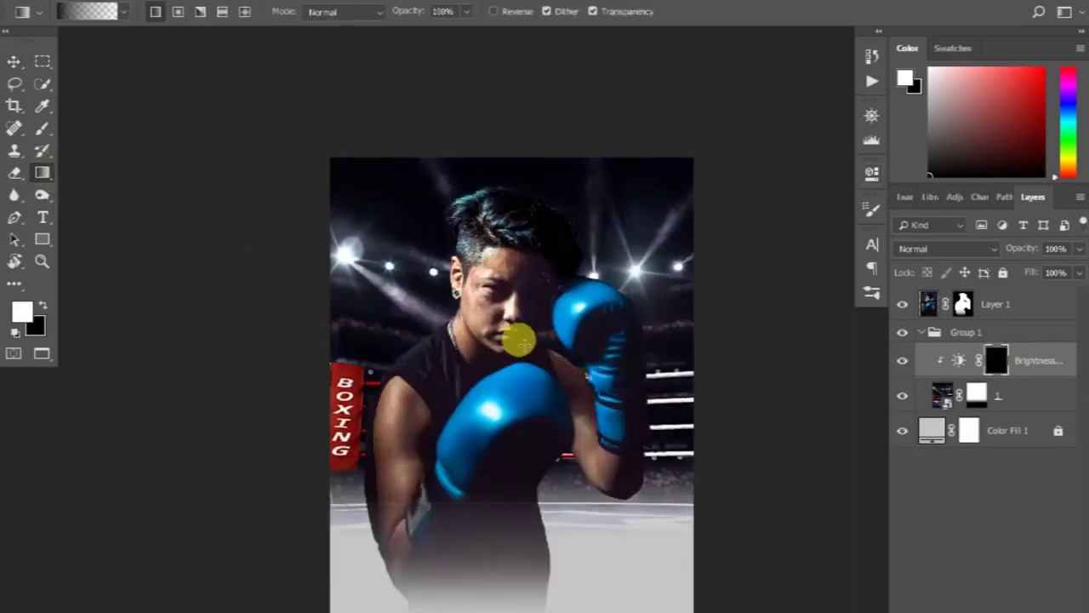
drag(519, 342, 641, 433)
click(902, 360)
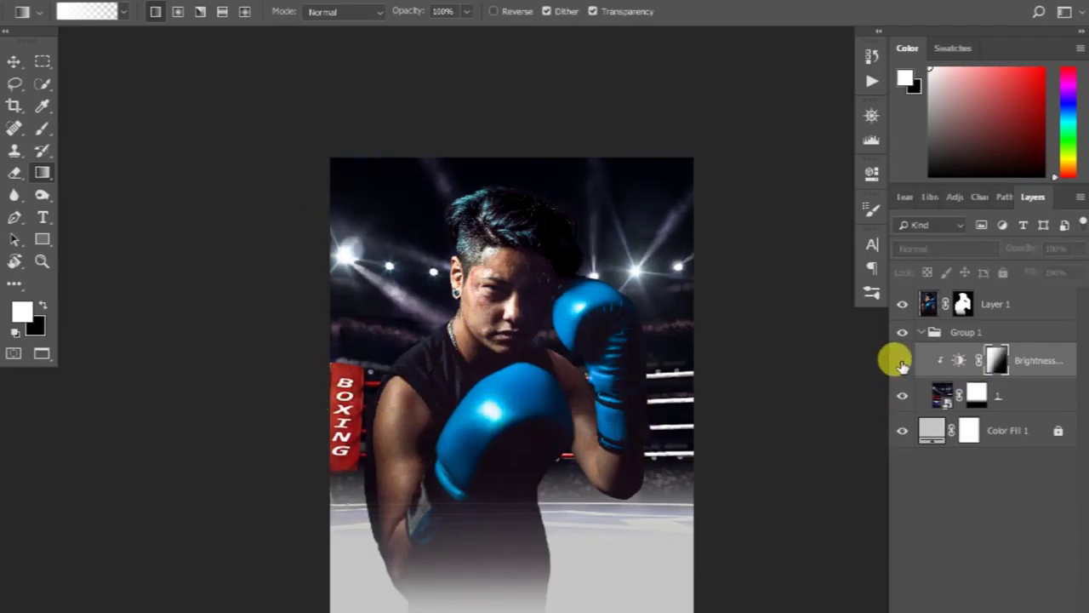
click(1041, 440)
Add a darkening Curves adjustment to the arena behind an inverted mask, then collapse Group 1
click(999, 431)
drag(731, 340, 750, 368)
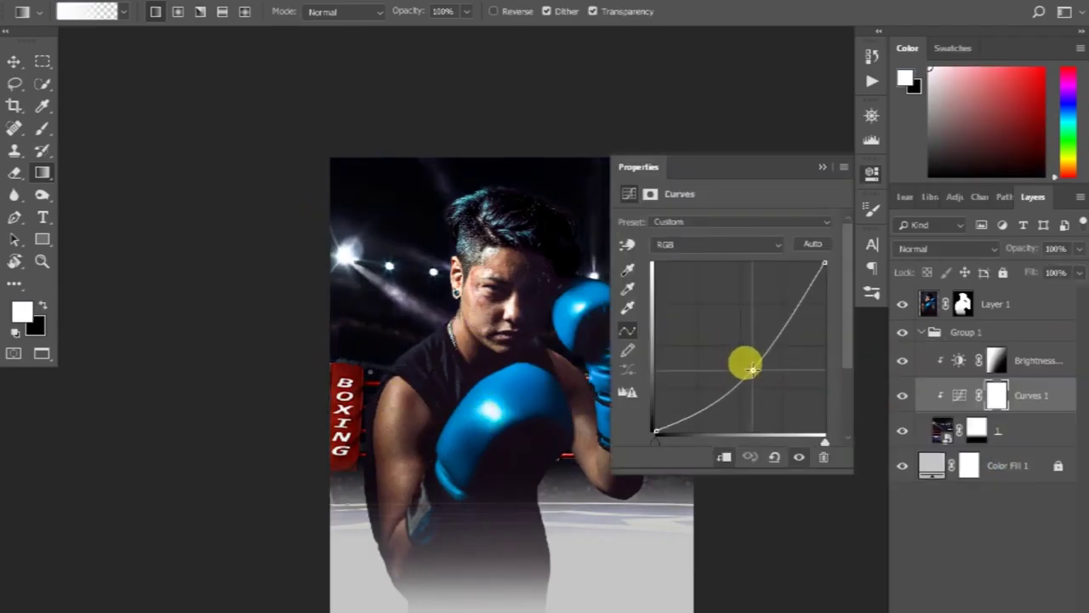
click(822, 167)
key(ctrl+i)
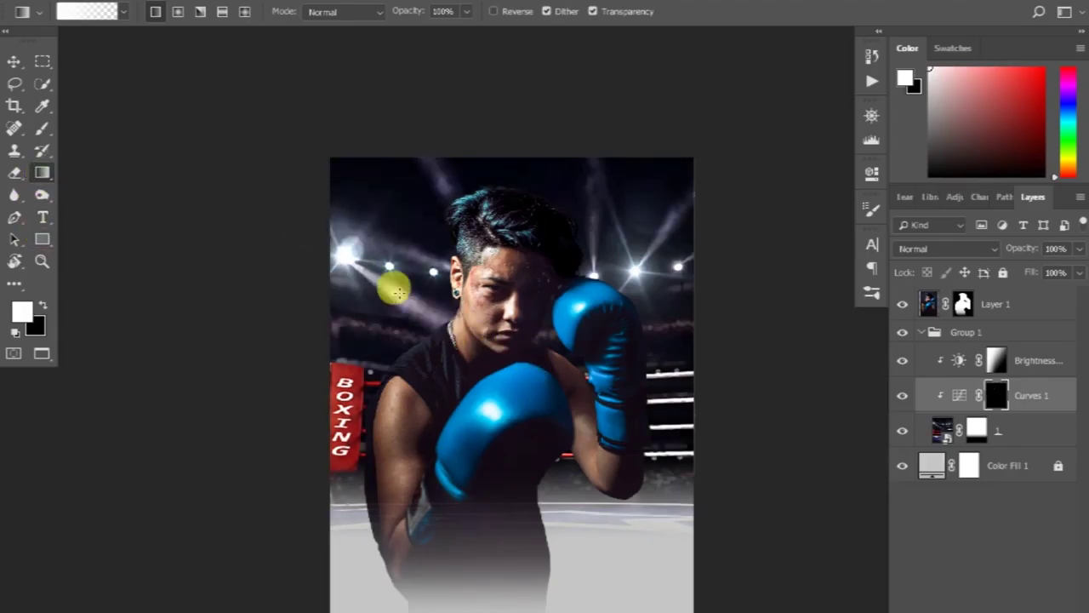
key(ctrl+i)
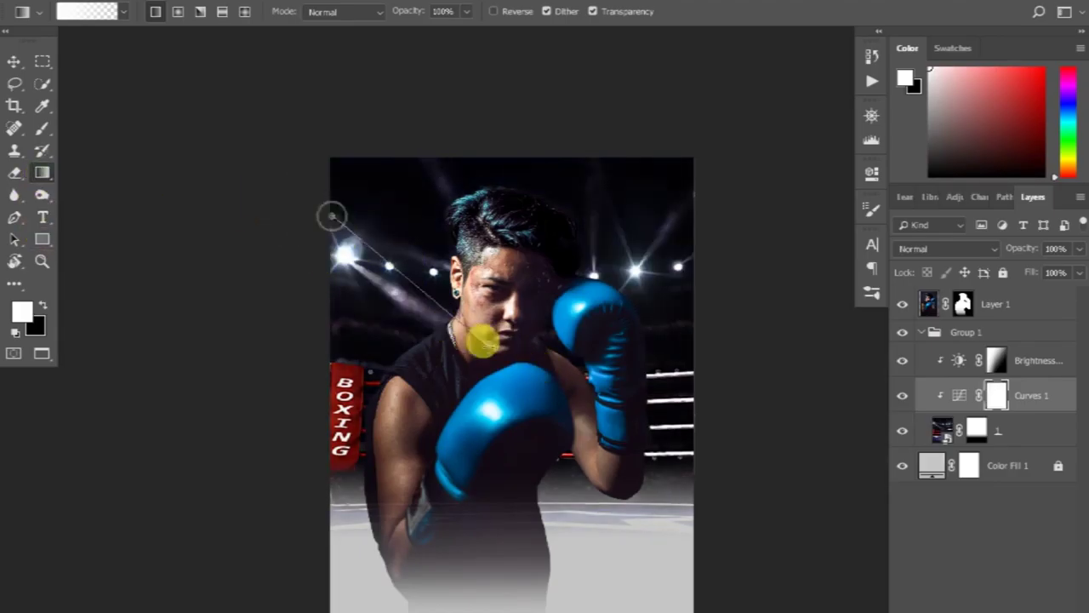
key(x)
click(902, 395)
click(901, 393)
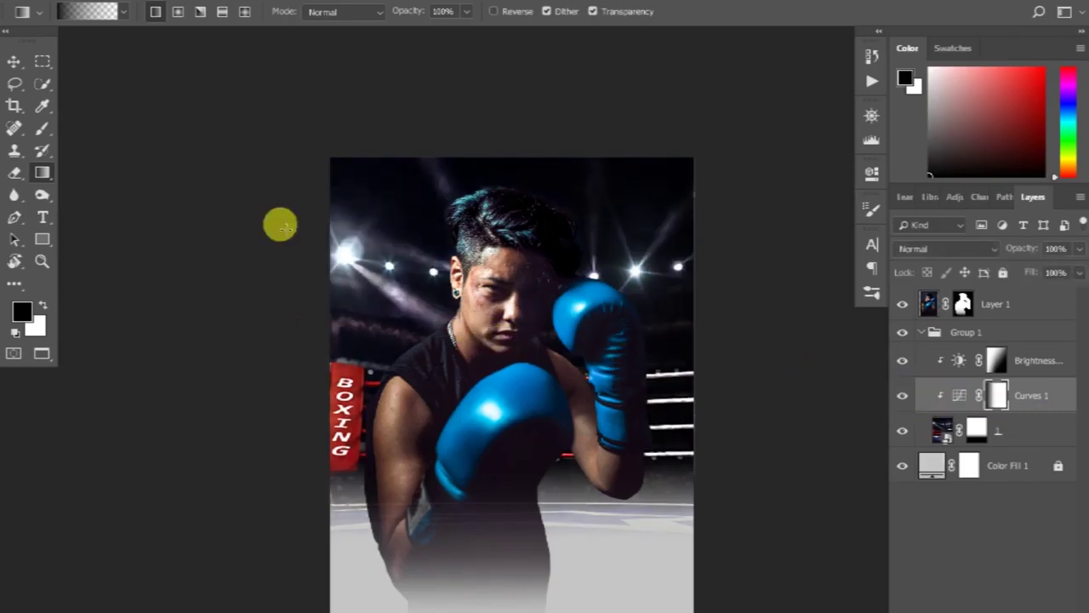
key(v)
click(922, 331)
click(995, 304)
click(1002, 608)
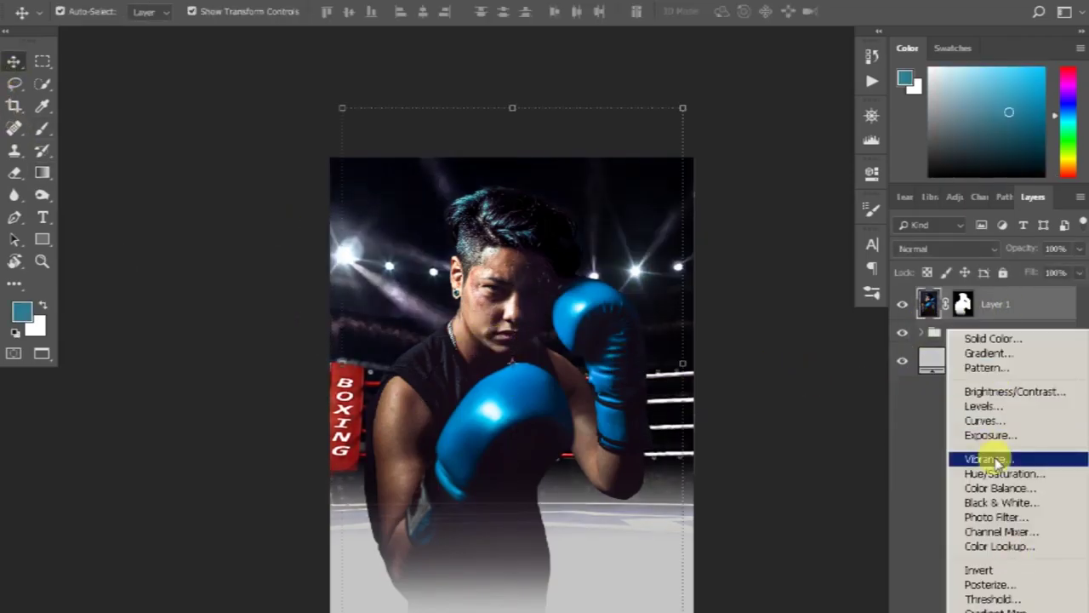
Add a clipped Color Balance shifting midtones toward cyan and highlights toward green and yellow
click(902, 304)
click(921, 332)
click(1003, 608)
click(1000, 482)
scroll(481, 270, up, 2)
scroll(462, 280, up, 1)
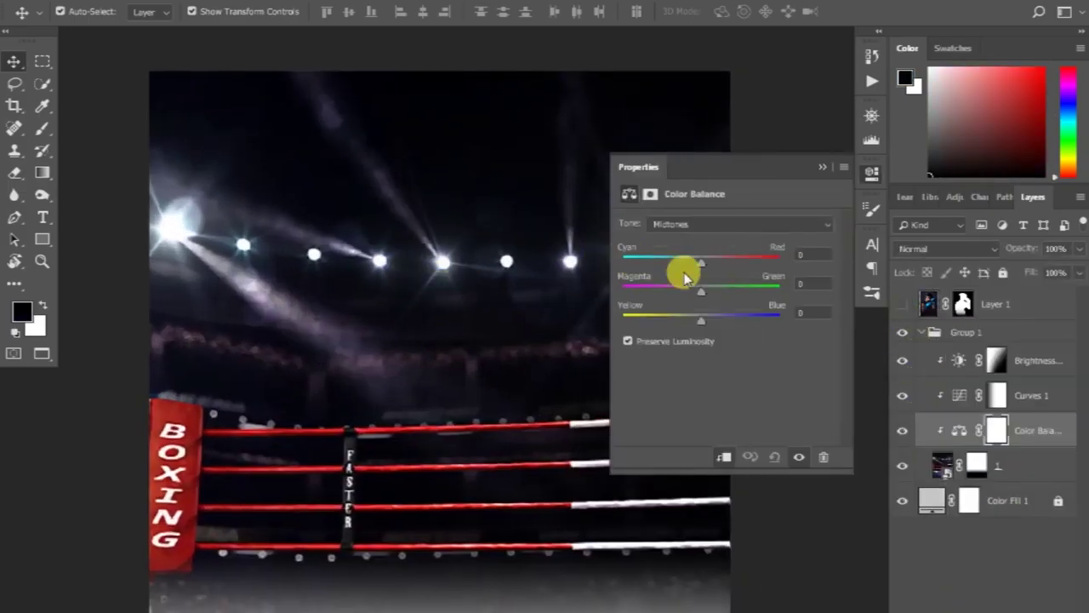
drag(691, 271, 688, 262)
click(715, 224)
click(703, 267)
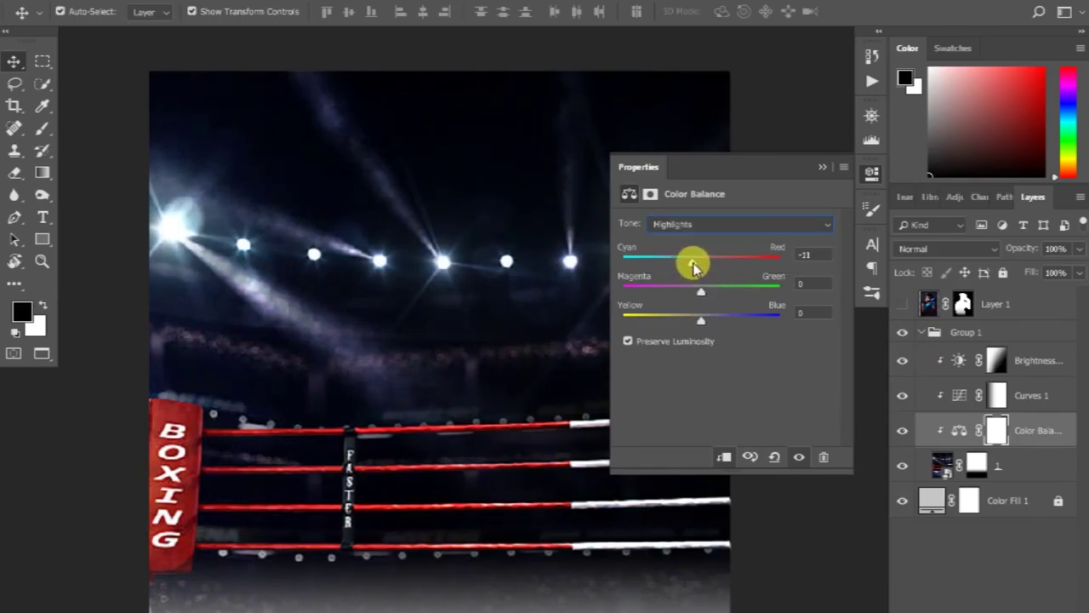
drag(718, 296, 739, 296)
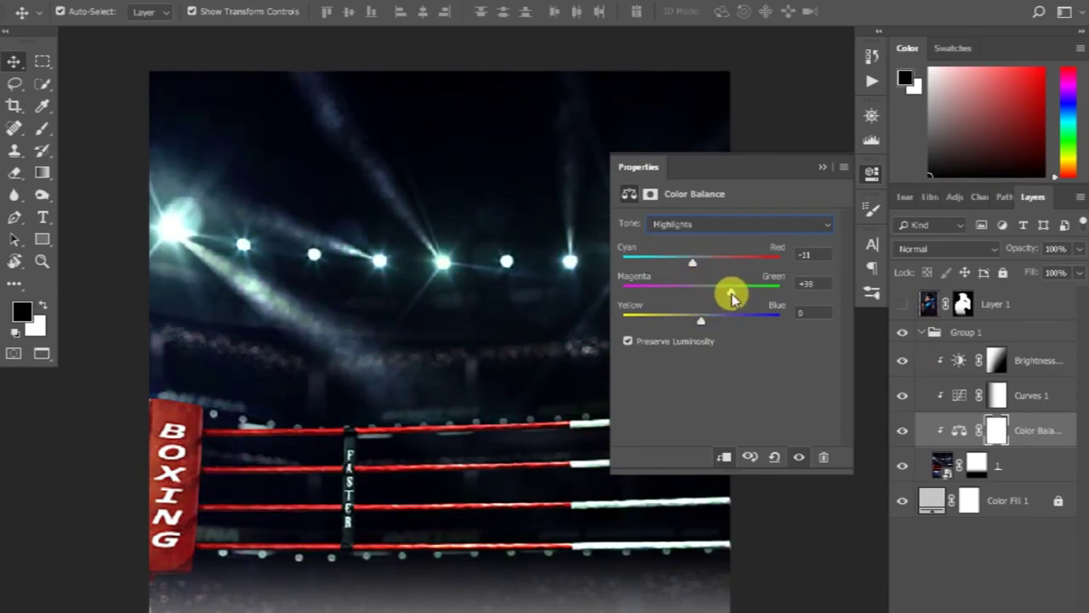
drag(700, 321, 681, 322)
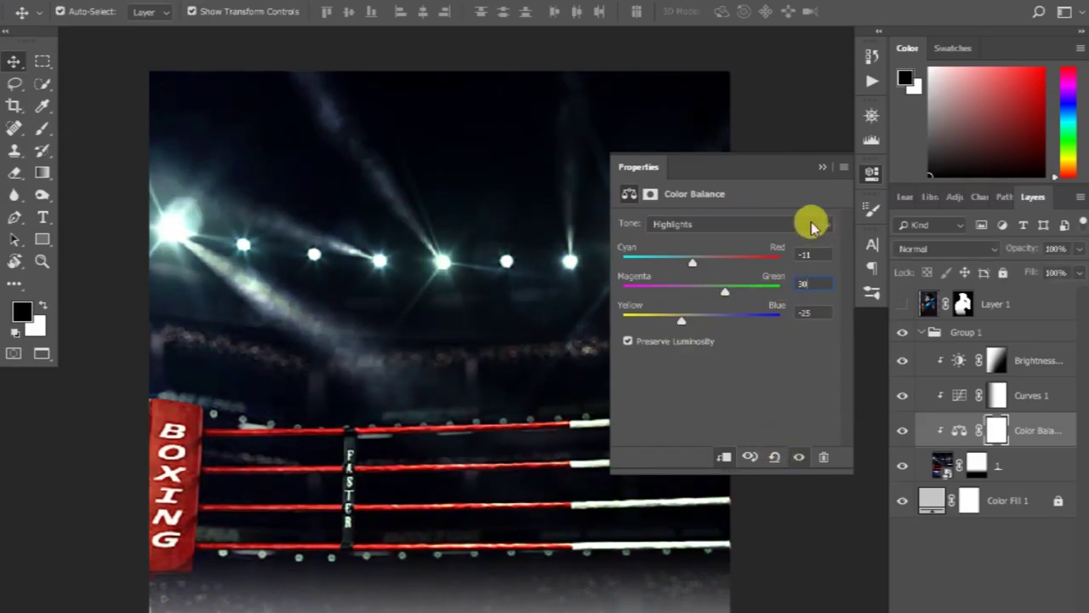
Add a Hue/Saturation layer with Saturation +4 and Lightness +3, then show the boxer again
click(1016, 464)
click(987, 605)
click(1015, 471)
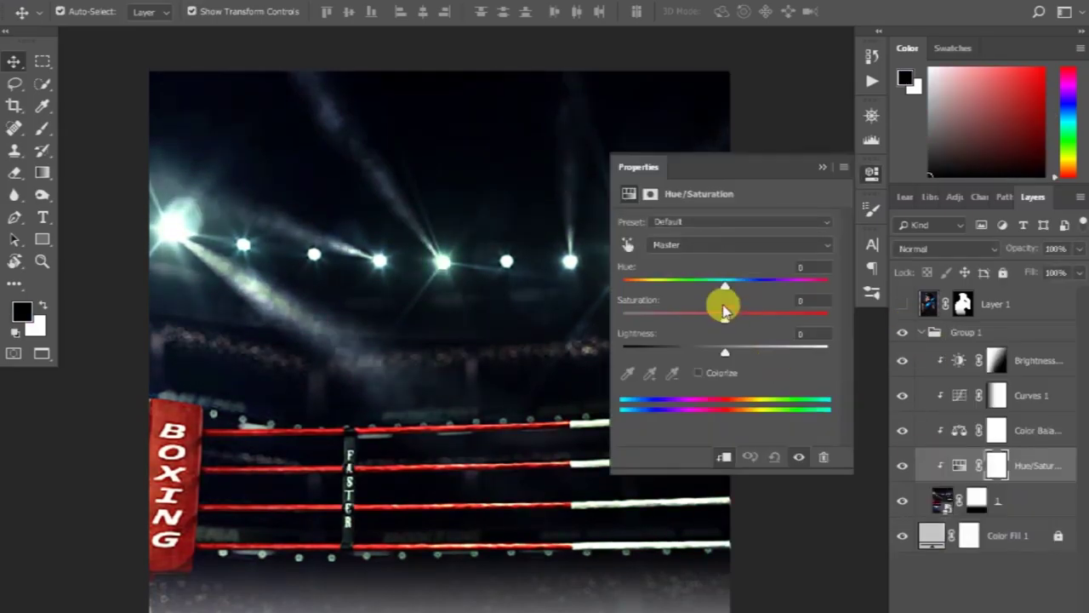
mouse_move(724, 292)
mouse_down()
mouse_move(760, 289)
mouse_move(601, 293)
mouse_move(724, 289)
mouse_move(718, 354)
mouse_move(727, 354)
mouse_up()
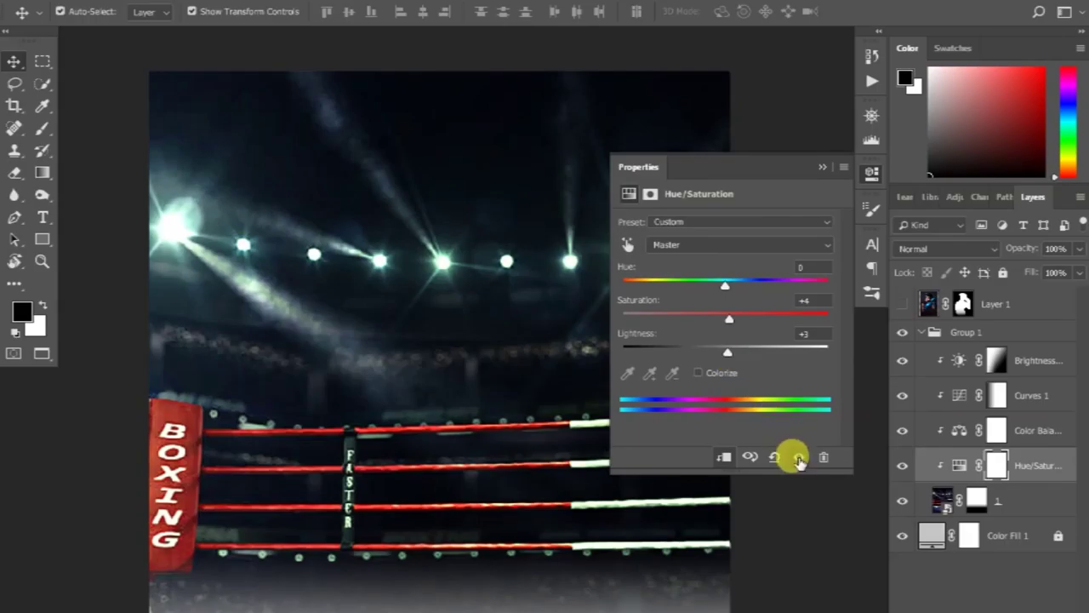
click(821, 167)
click(922, 331)
scroll(663, 343, down, 2)
click(901, 304)
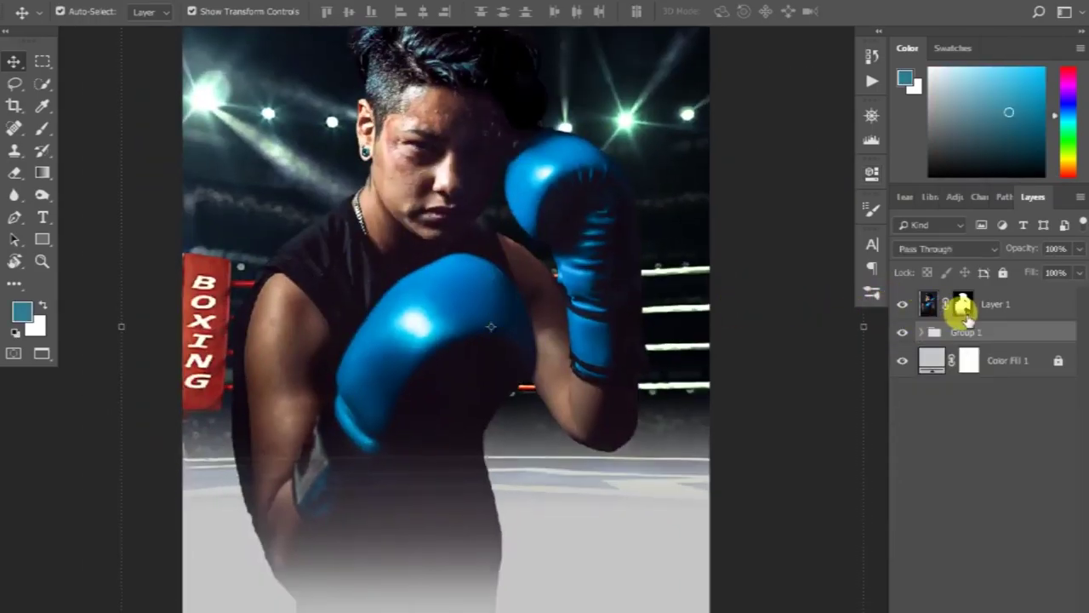
Paint black with a soft 0%-hardness round brush on the boxer's mask over the lower body and waist
click(962, 304)
key(d)
key(b)
scroll(506, 277, down, 2)
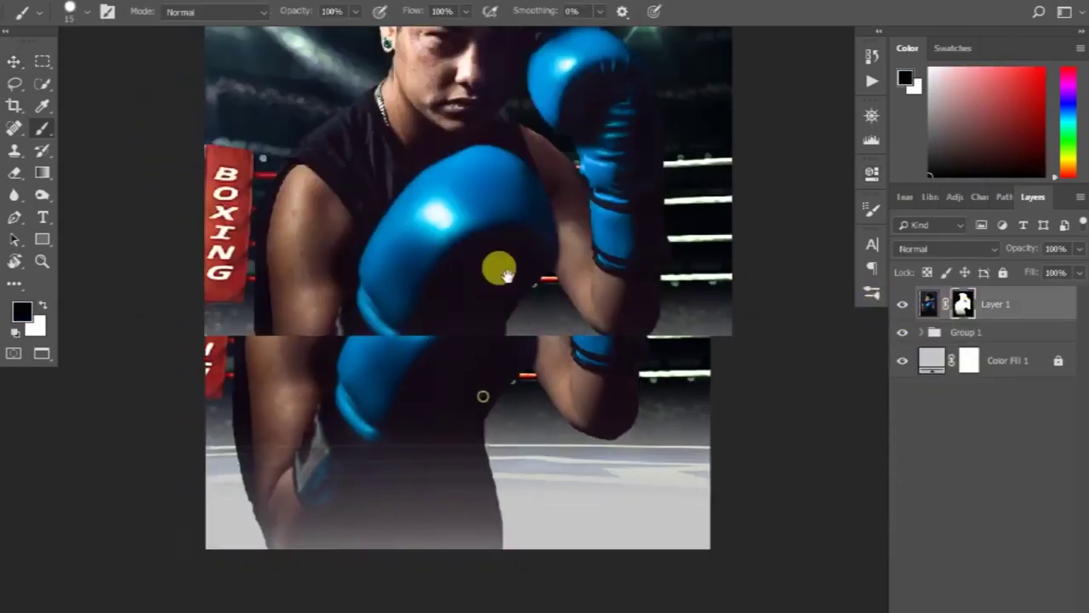
right_click(388, 423)
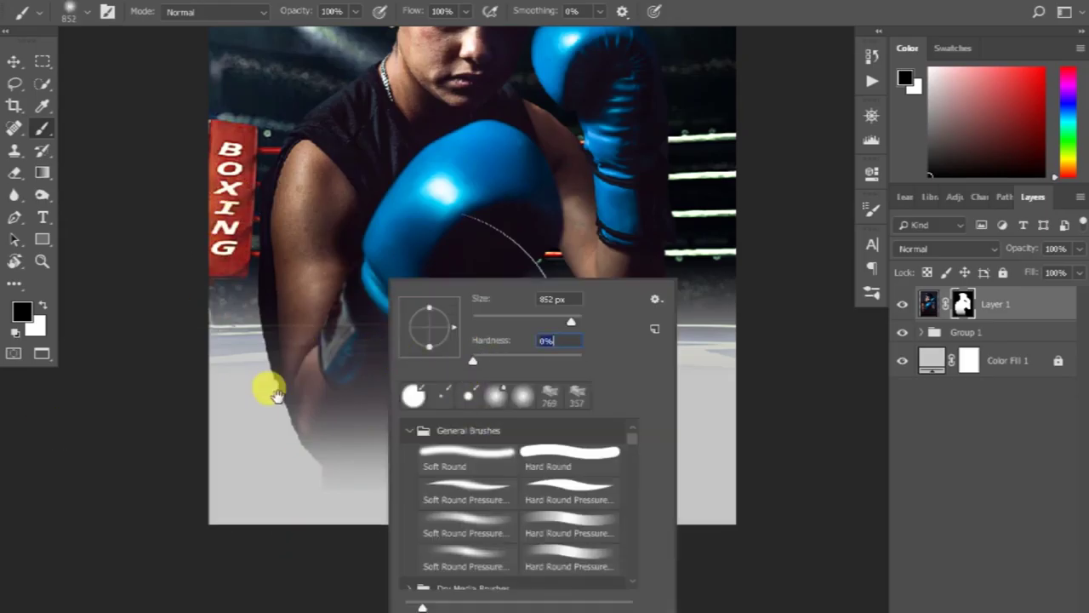
key(Return)
drag(85, 348, 494, 338)
scroll(504, 353, down, 1)
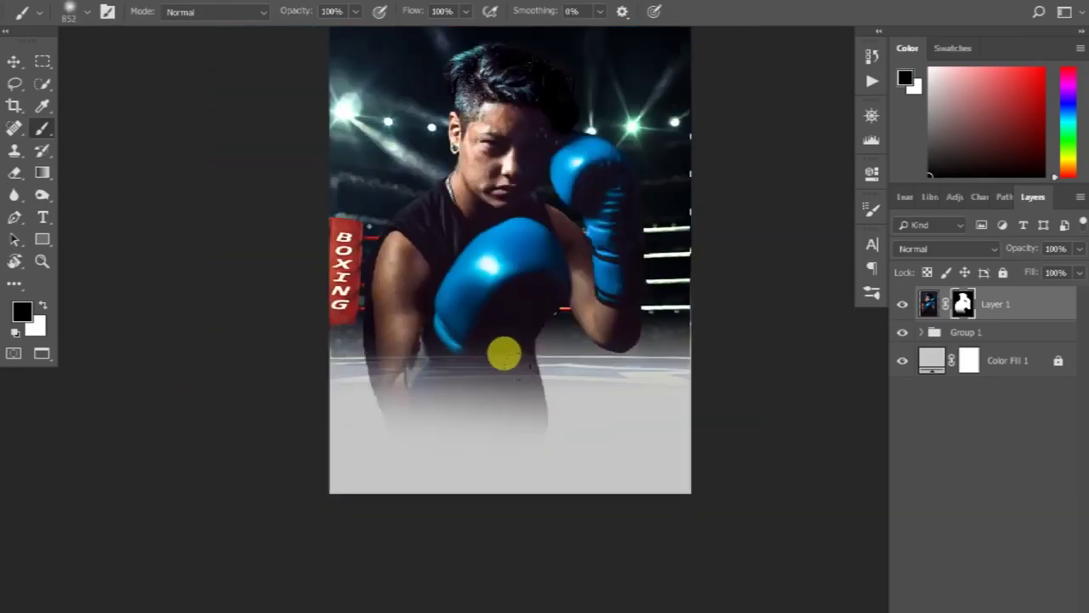
scroll(504, 354, up, 1)
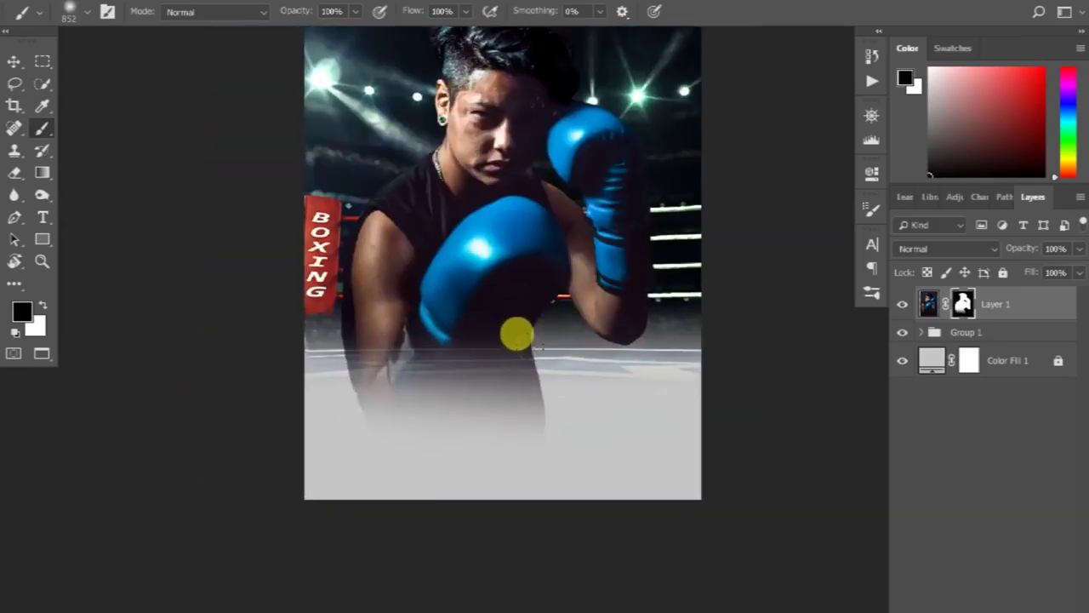
drag(518, 335, 485, 318)
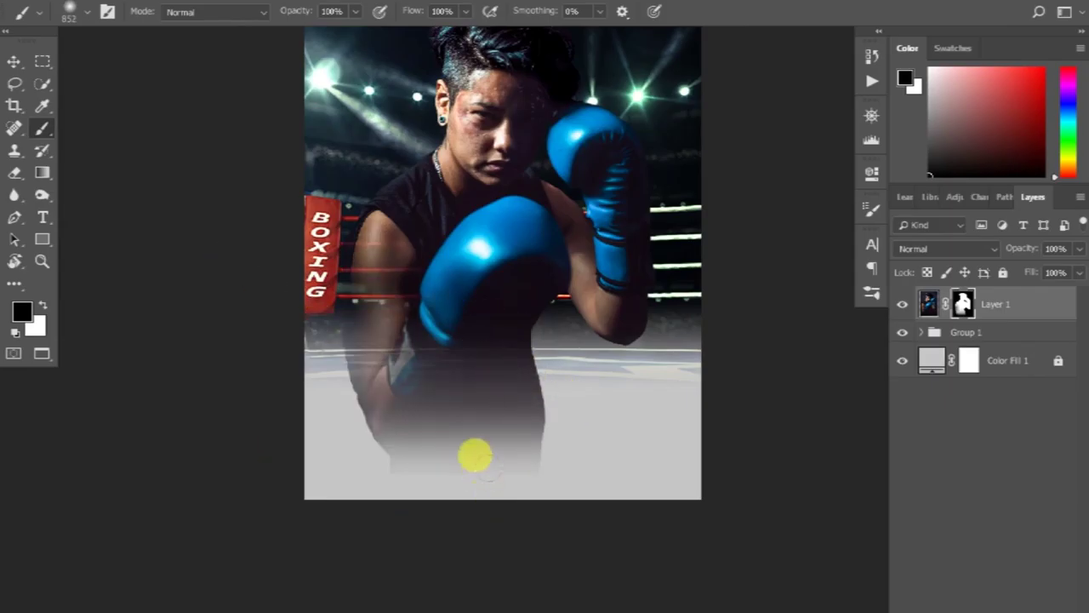
drag(407, 387, 733, 364)
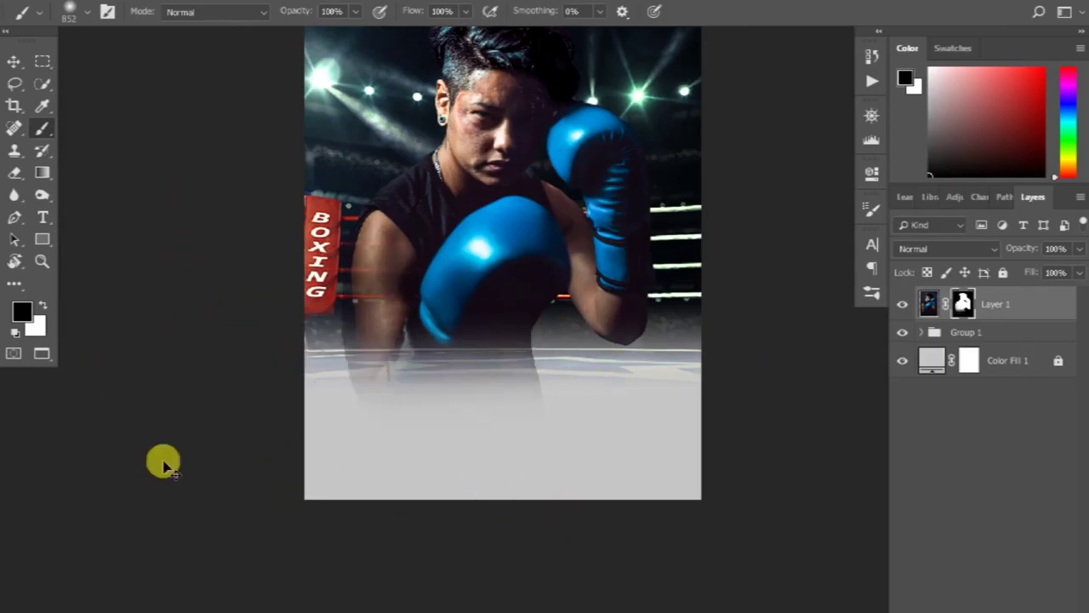
key(bracketright)
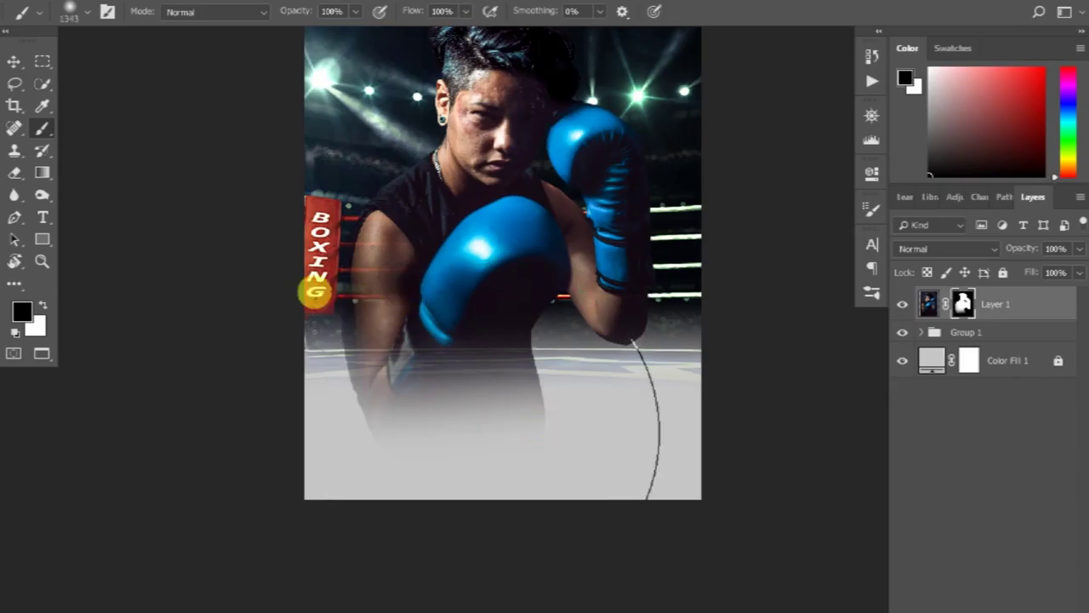
scroll(329, 304, up, 1)
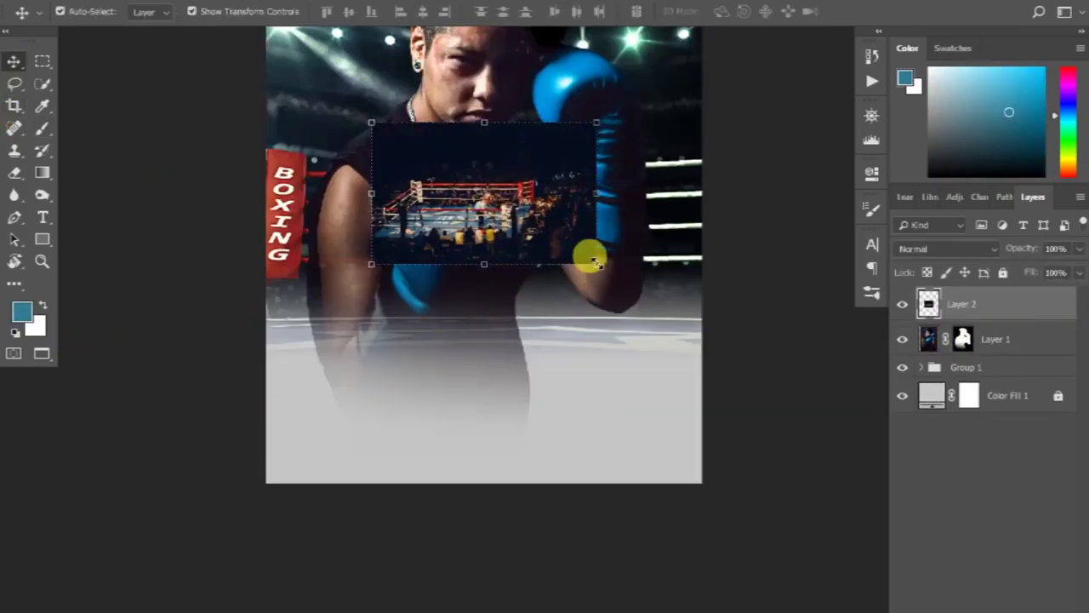
Enlarge the placed crowd-and-ring photo, move it lower and tilt it about -4°
drag(591, 255, 687, 362)
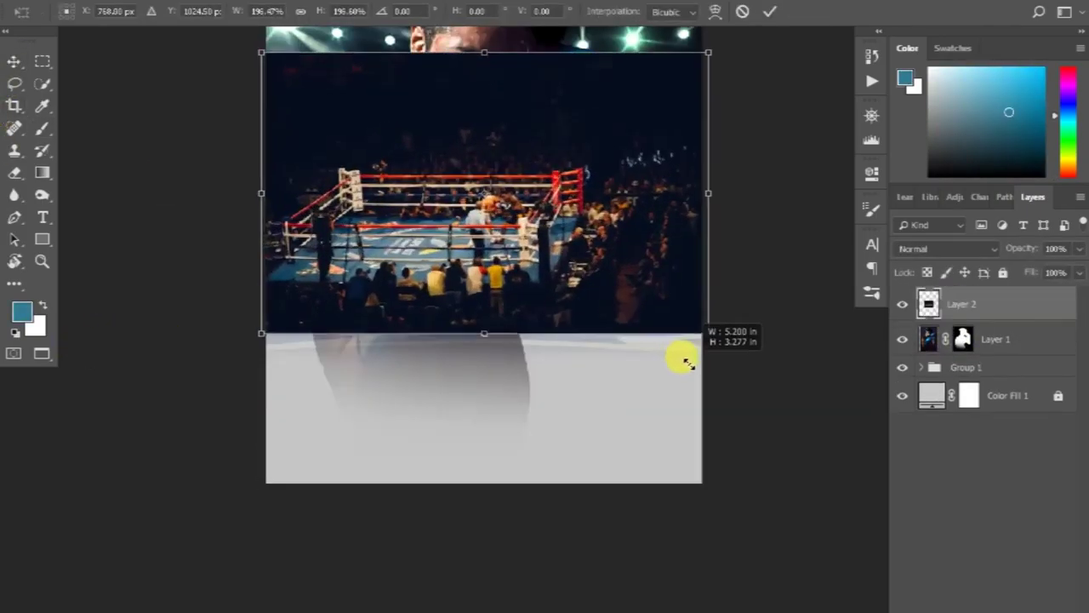
drag(618, 219, 639, 360)
drag(700, 206, 848, 106)
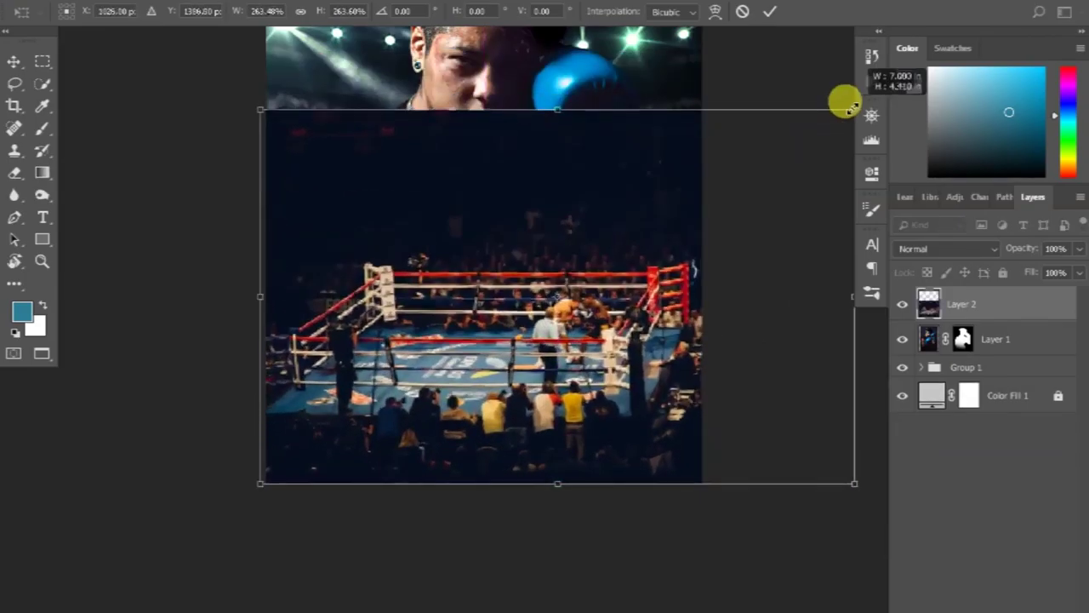
drag(468, 341, 469, 389)
scroll(469, 384, down, 1)
drag(737, 547, 751, 527)
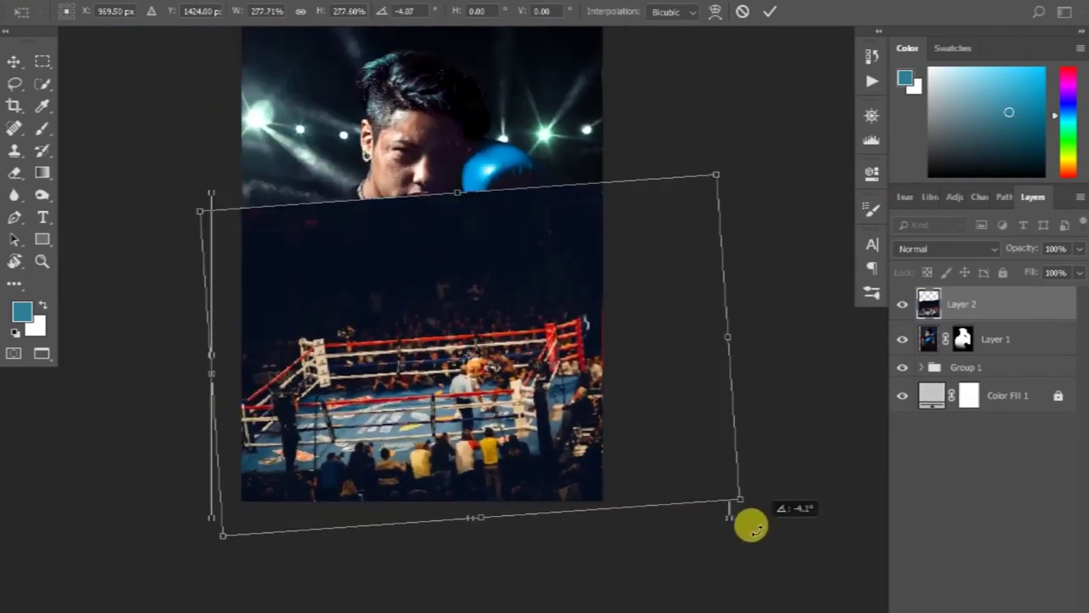
drag(716, 177, 698, 190)
key(Return)
Move Layer 2 below Group 1, hide the boxer and group it as Group 2
drag(962, 304, 982, 378)
scroll(486, 353, up, 3)
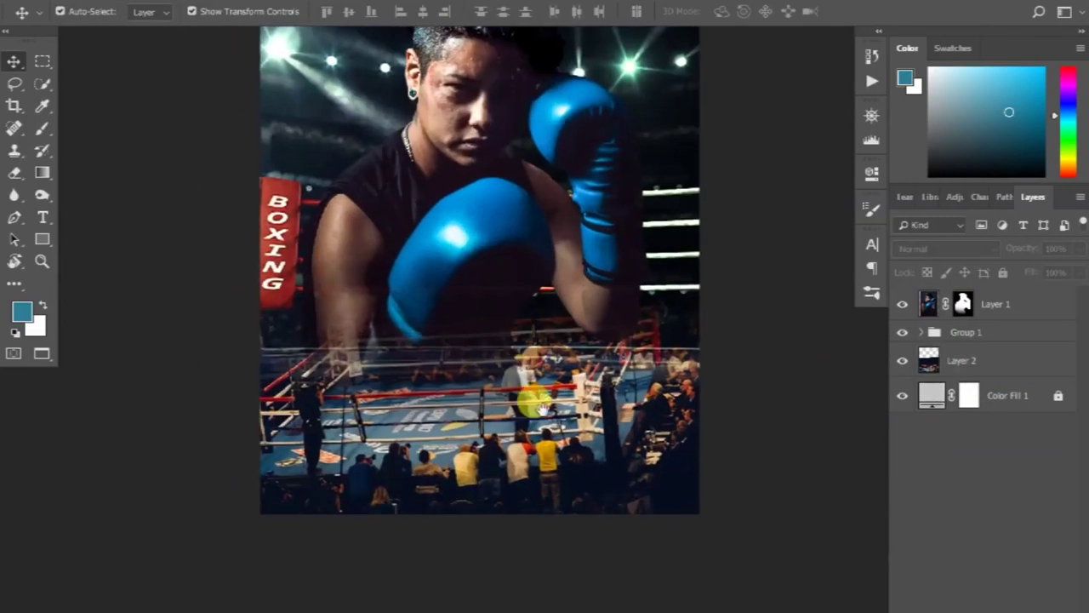
click(902, 303)
key(ctrl+g)
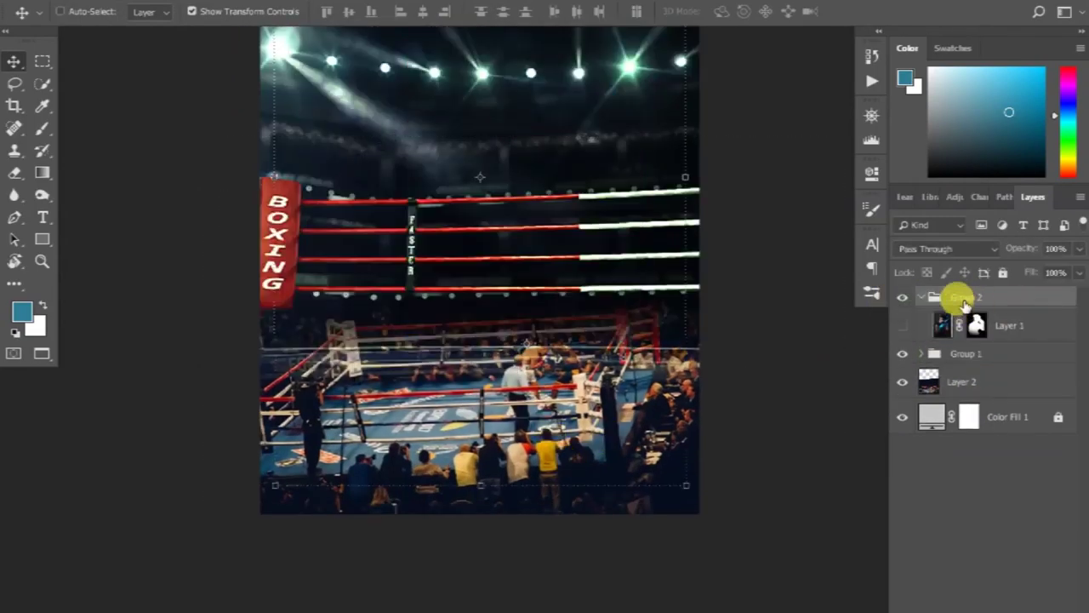
Group the crowd-and-ring photo as Group 3 and add a layer mask to it
click(902, 297)
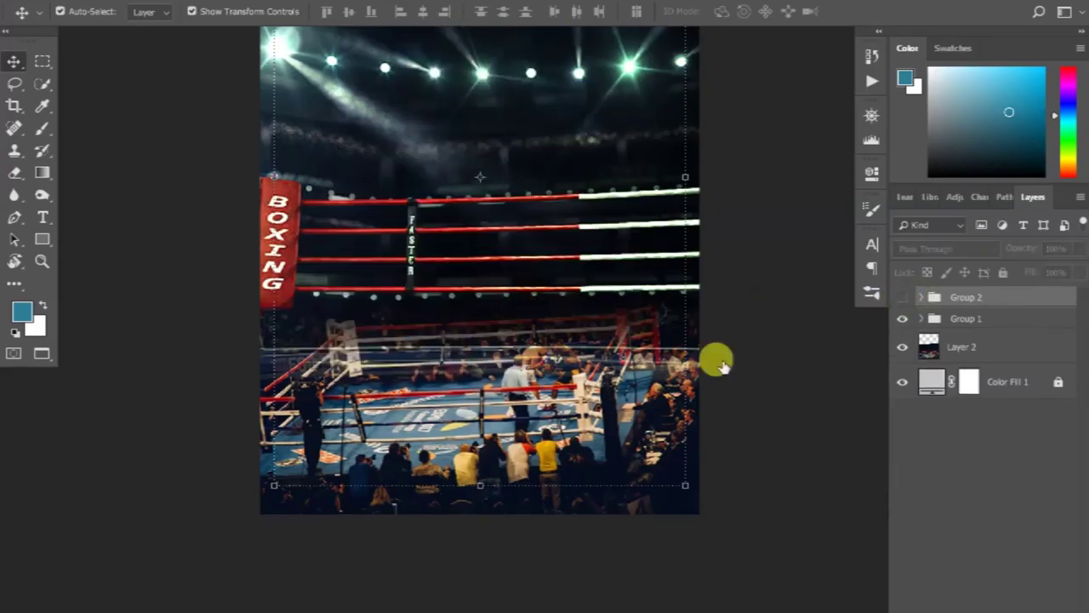
scroll(717, 360, down, 2)
scroll(493, 377, up, 1)
click(494, 377)
key(ctrl+g)
click(970, 606)
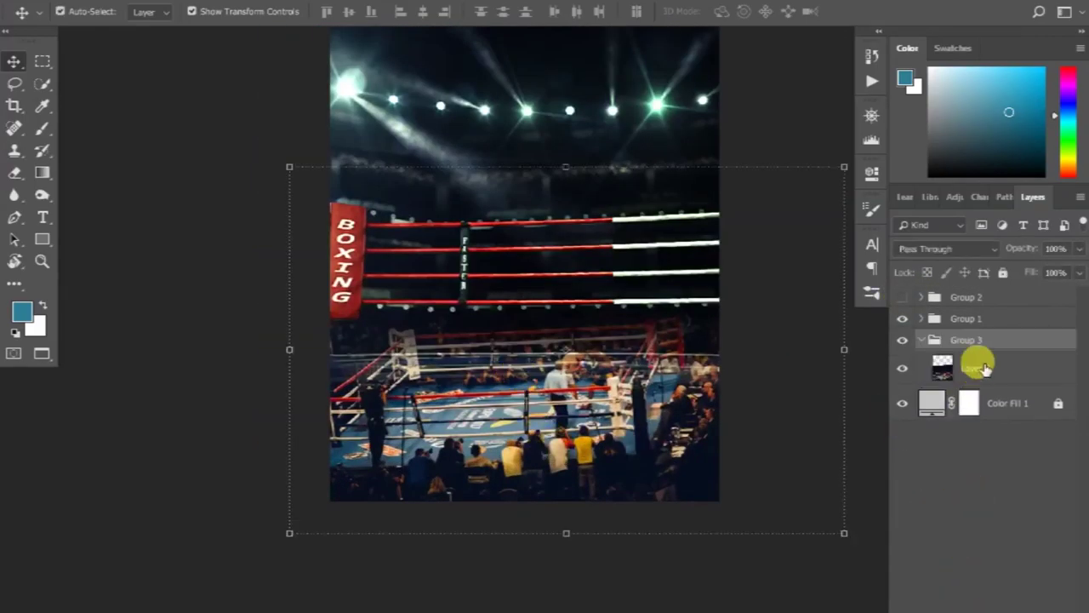
key(d)
key(b)
scroll(433, 348, up, 1)
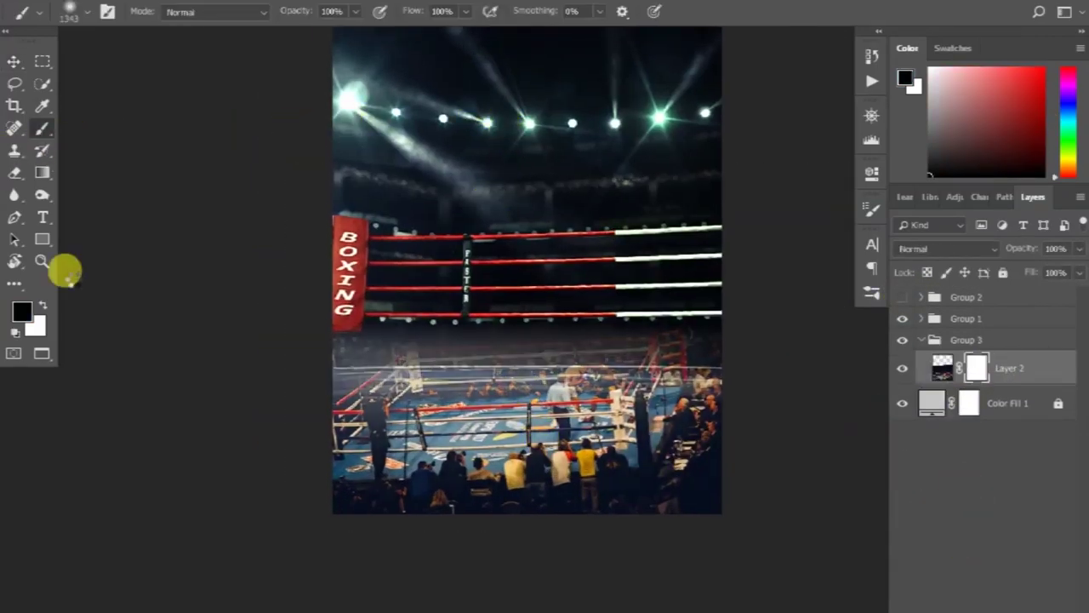
Brush black over the photo's dark upper crowd so it fades into grey fog
click(902, 318)
drag(563, 203, 675, 82)
key(ctrl+z)
key(bracketright)
scroll(503, 171, up, 1)
drag(222, 105, 627, 97)
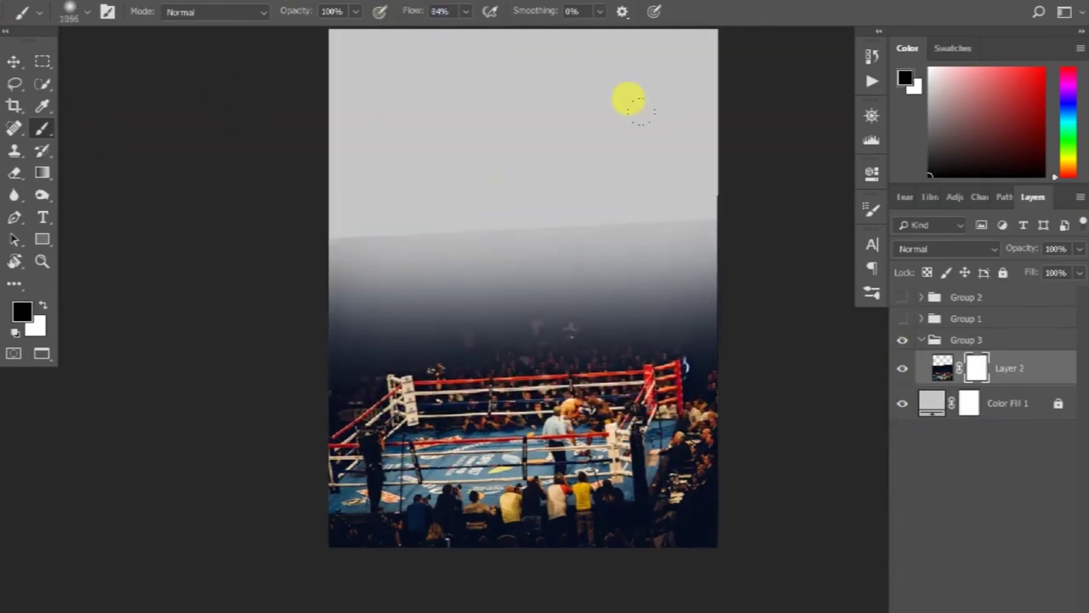
drag(226, 121, 486, 34)
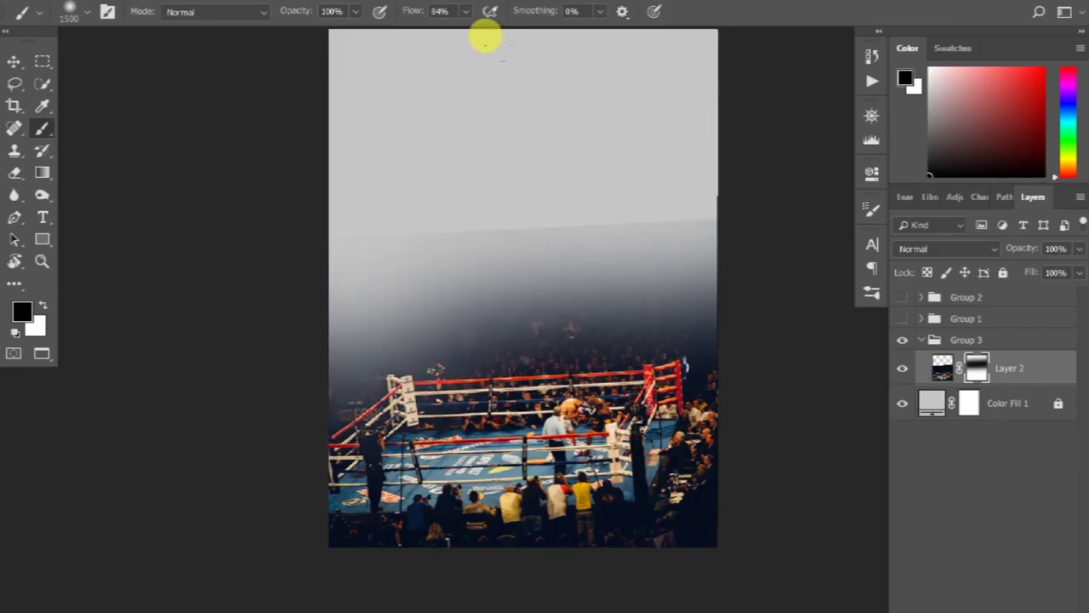
click(14, 62)
Show Group 1 again and paint on the arena image's mask across the middle
click(920, 340)
click(902, 318)
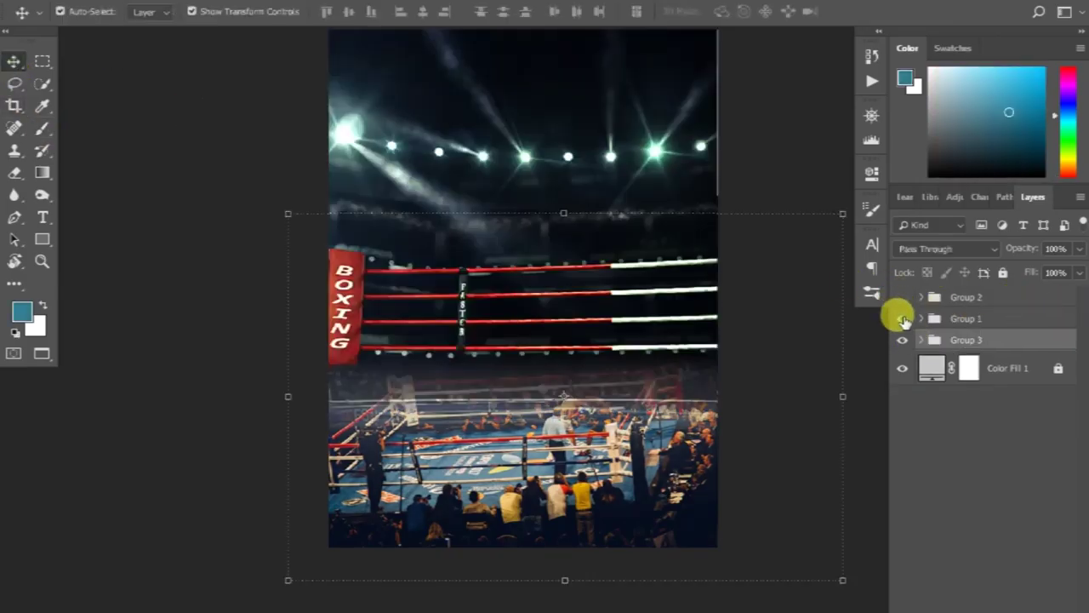
click(921, 319)
click(977, 486)
key(b)
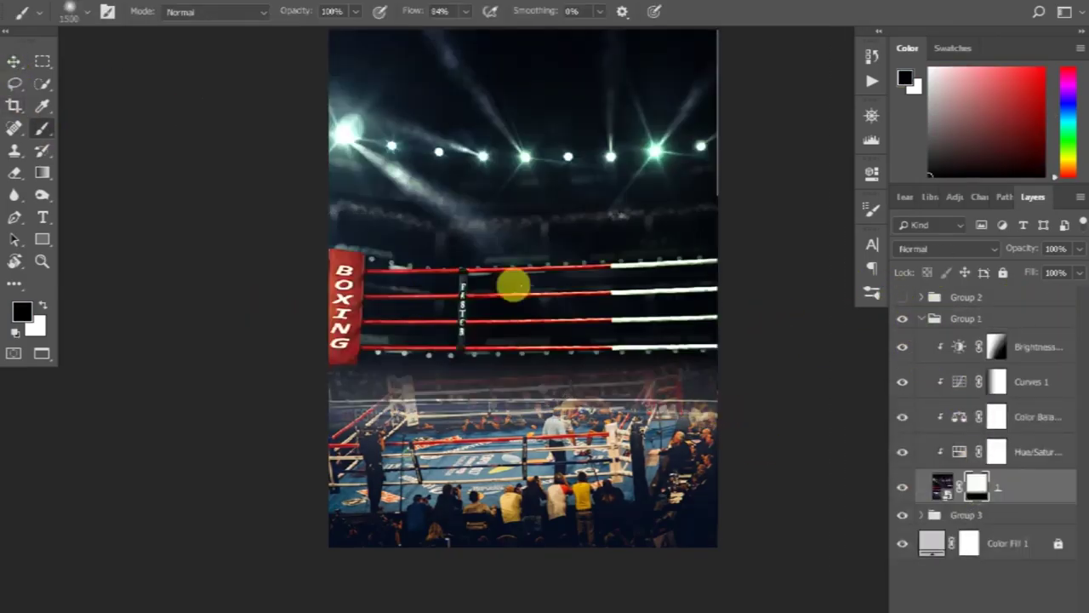
drag(600, 285, 688, 294)
Brush black on the arena mask so its lower ropes fade softly into the ring below
click(902, 514)
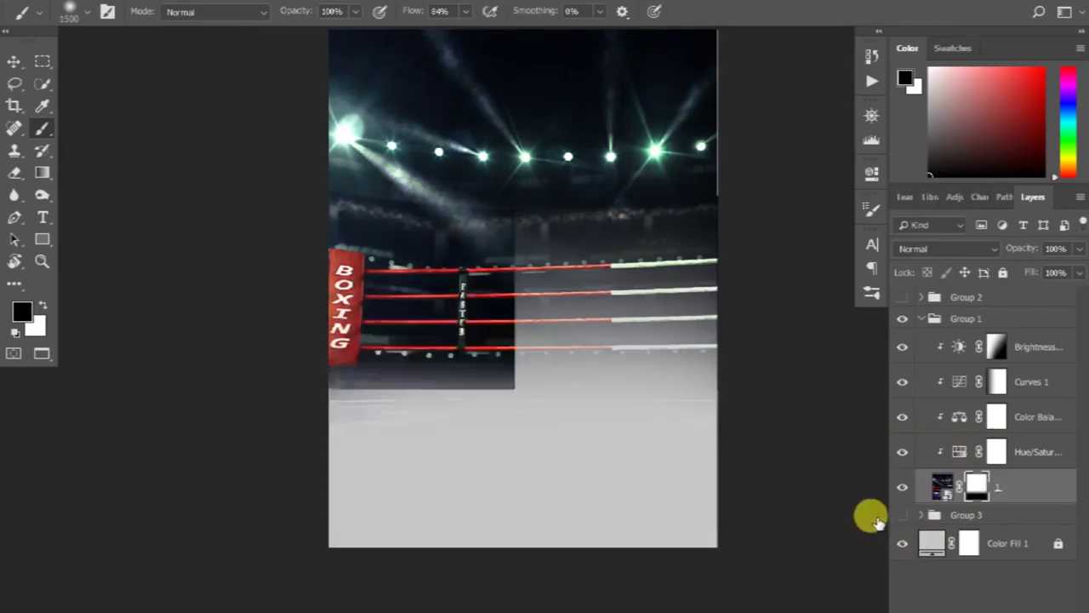
click(522, 287)
mouse_move(528, 264)
mouse_down()
mouse_move(124, 333)
mouse_move(377, 241)
mouse_move(369, 445)
mouse_up()
click(902, 515)
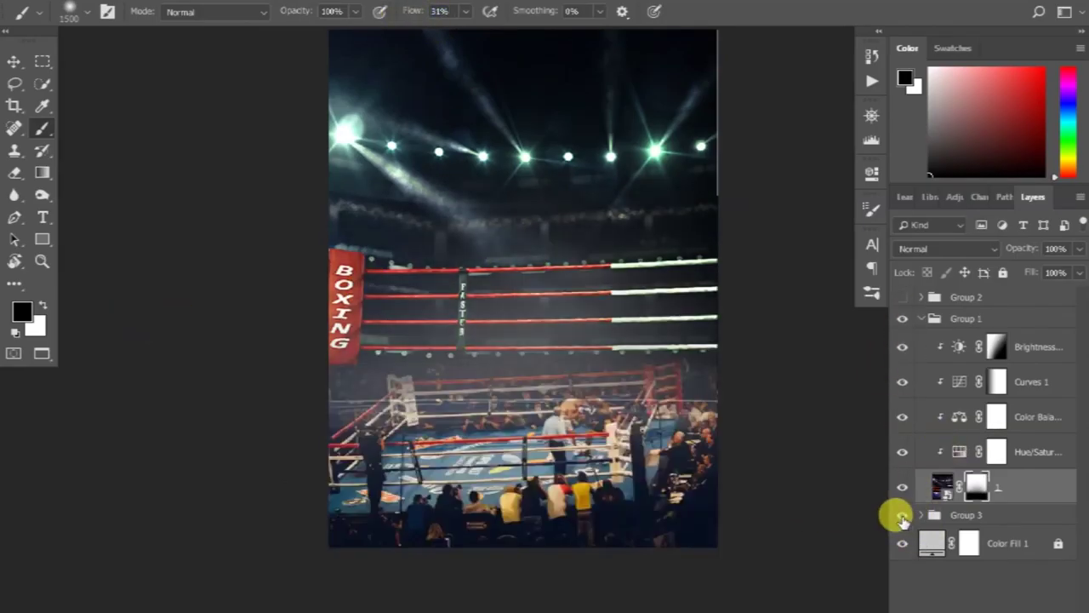
click(921, 319)
click(14, 61)
key(ctrl+minus)
key(ctrl+plus)
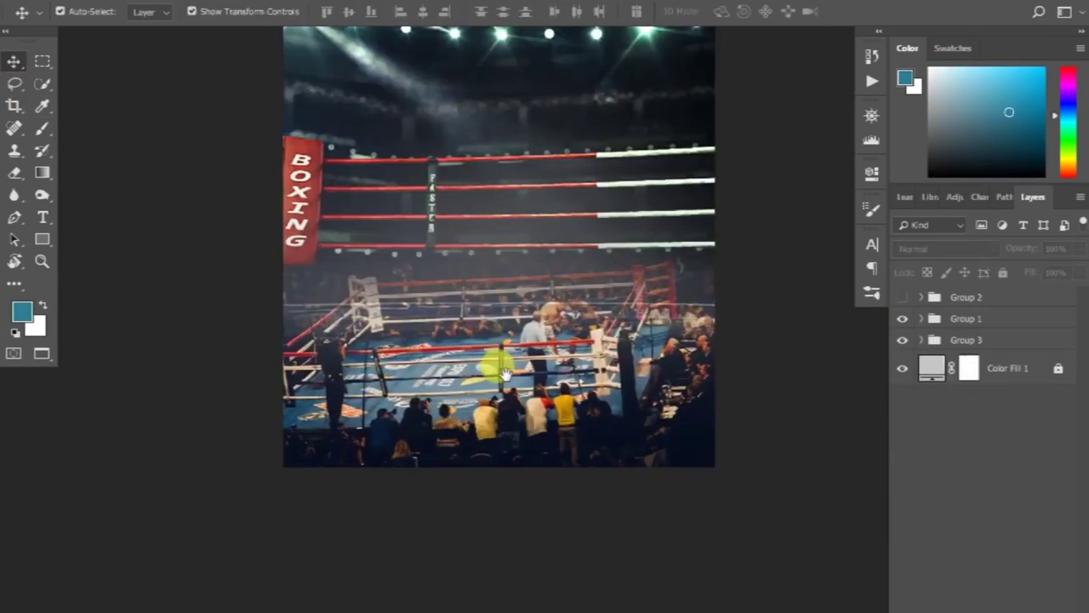
Clip a Color Balance to the ring photo: midtones -28/-25/+10, shadows blue +3, highlights red +5
click(498, 352)
click(1030, 571)
click(995, 491)
alt+click(936, 393)
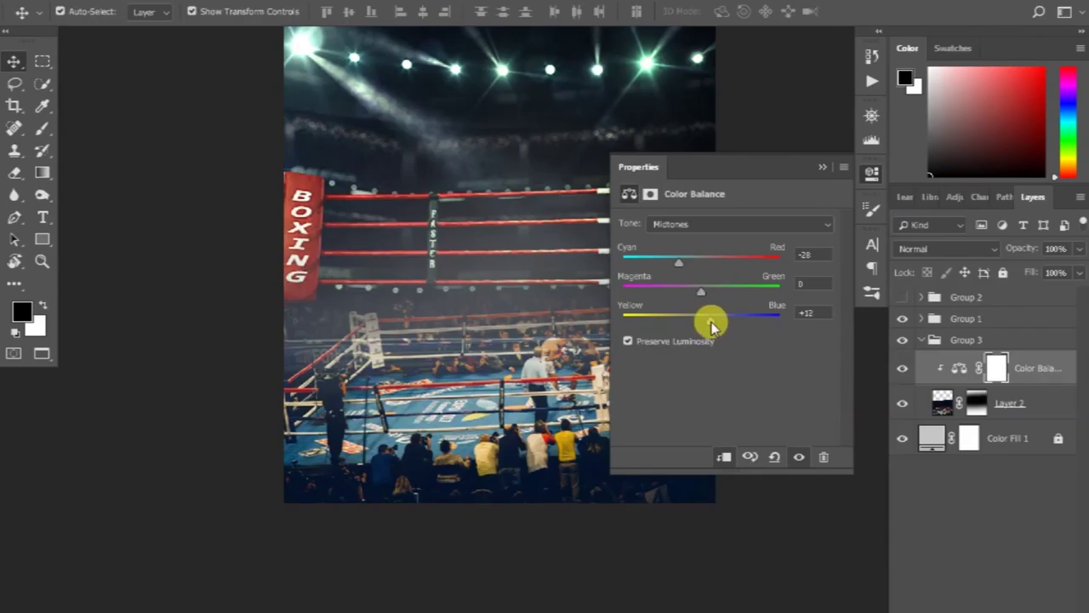
drag(713, 295, 683, 297)
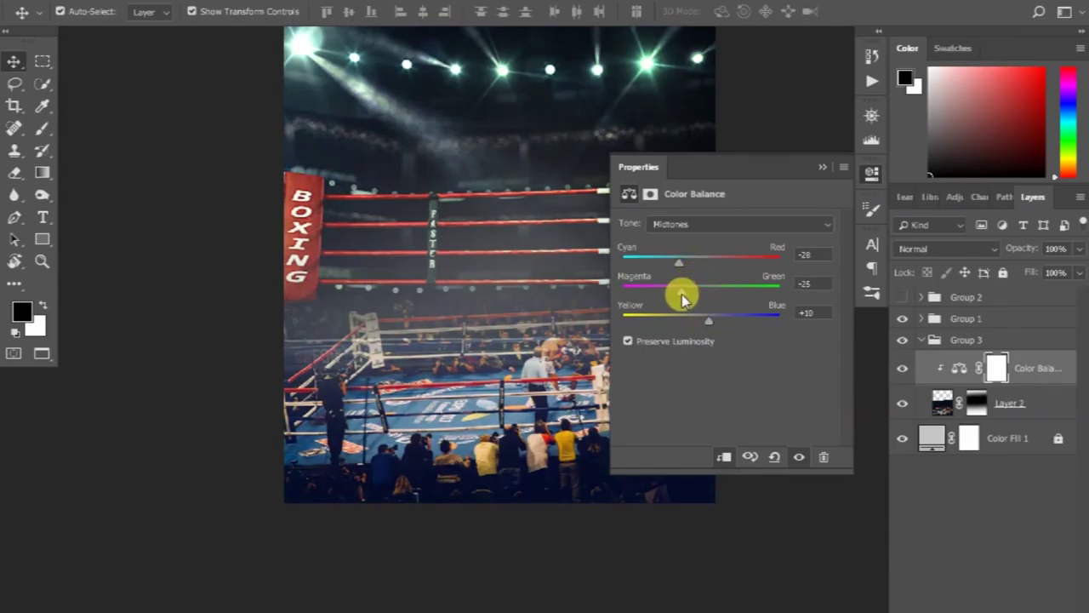
click(685, 224)
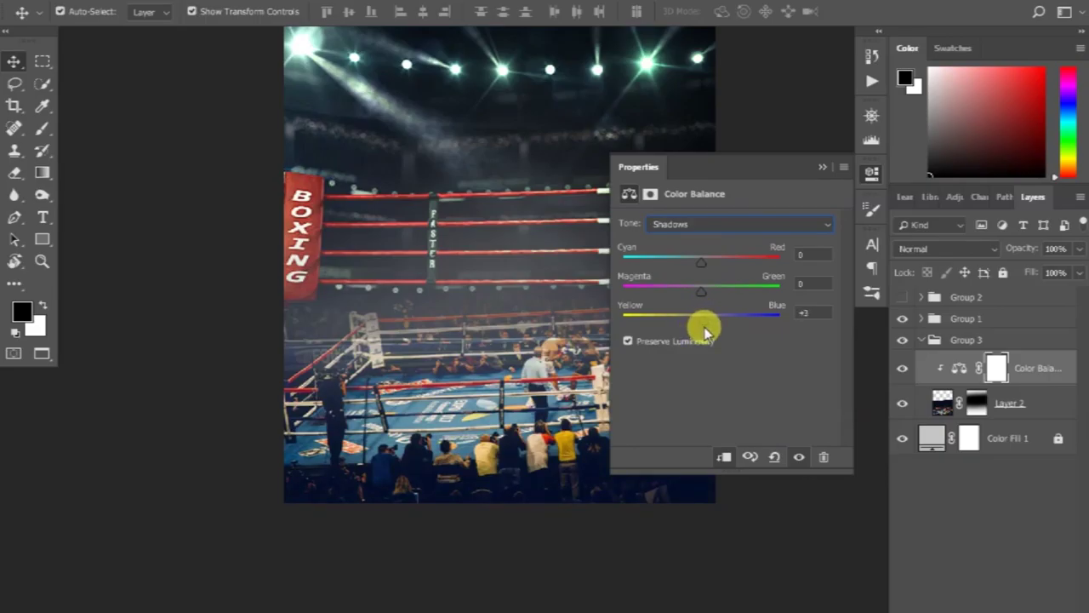
click(700, 224)
click(702, 262)
drag(692, 326, 705, 324)
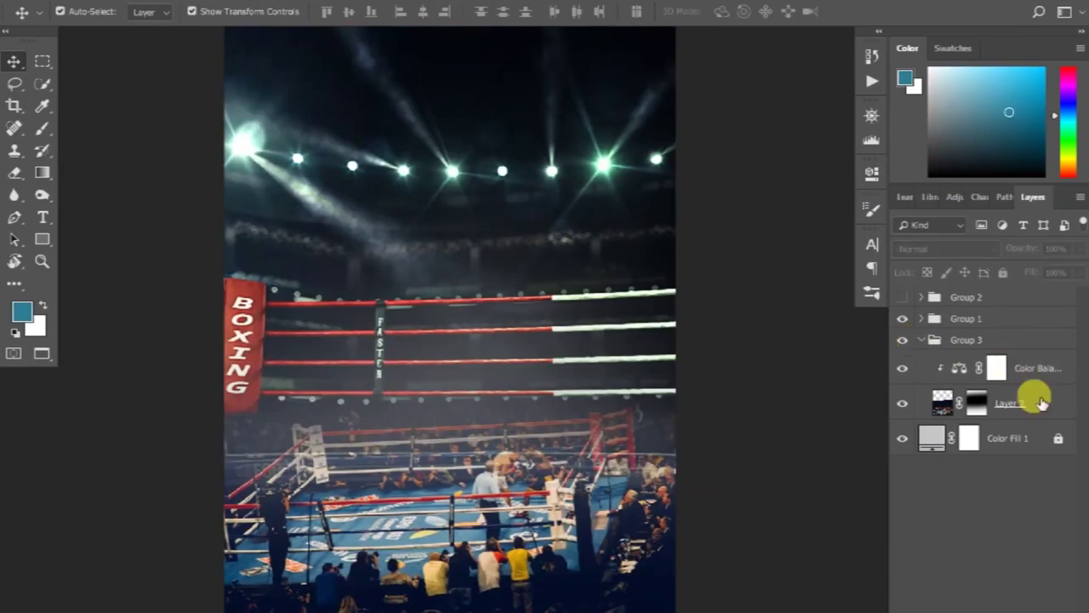
Add a clipped Curves 2 adjustment to the ring photo and pull its top point down
click(1031, 398)
click(1027, 417)
mouse_move(823, 264)
mouse_down()
mouse_move(825, 276)
mouse_move(820, 247)
mouse_up()
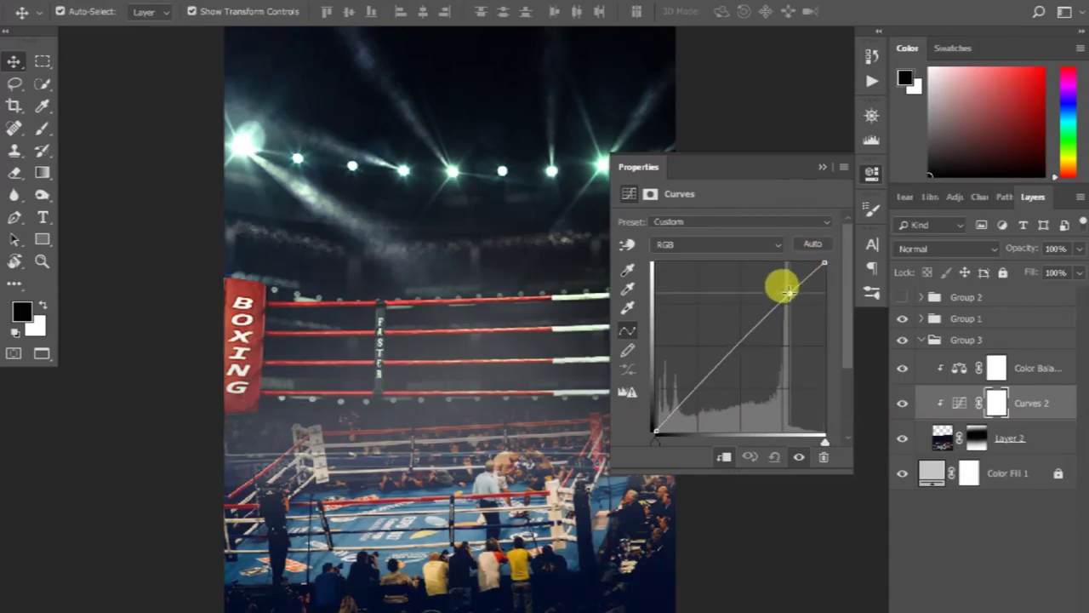
Shape Curves 2 by lifting the black point to fade shadows and slightly raising the midpoint
drag(790, 291, 784, 292)
mouse_move(720, 366)
mouse_down()
mouse_move(719, 335)
mouse_move(717, 367)
mouse_up()
drag(655, 429, 629, 402)
click(796, 458)
drag(783, 293, 784, 297)
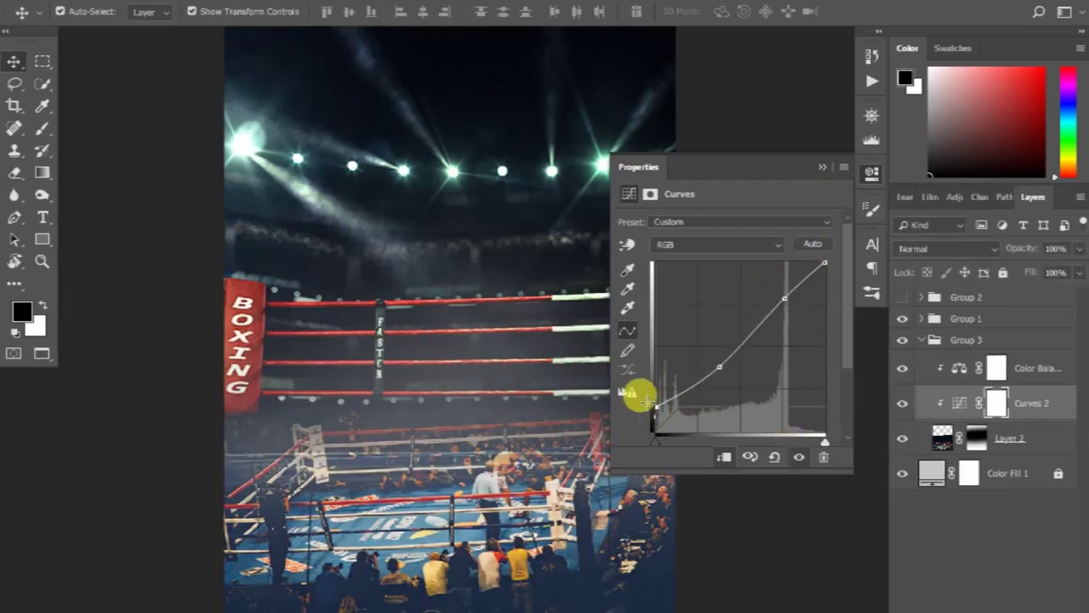
drag(719, 367, 725, 355)
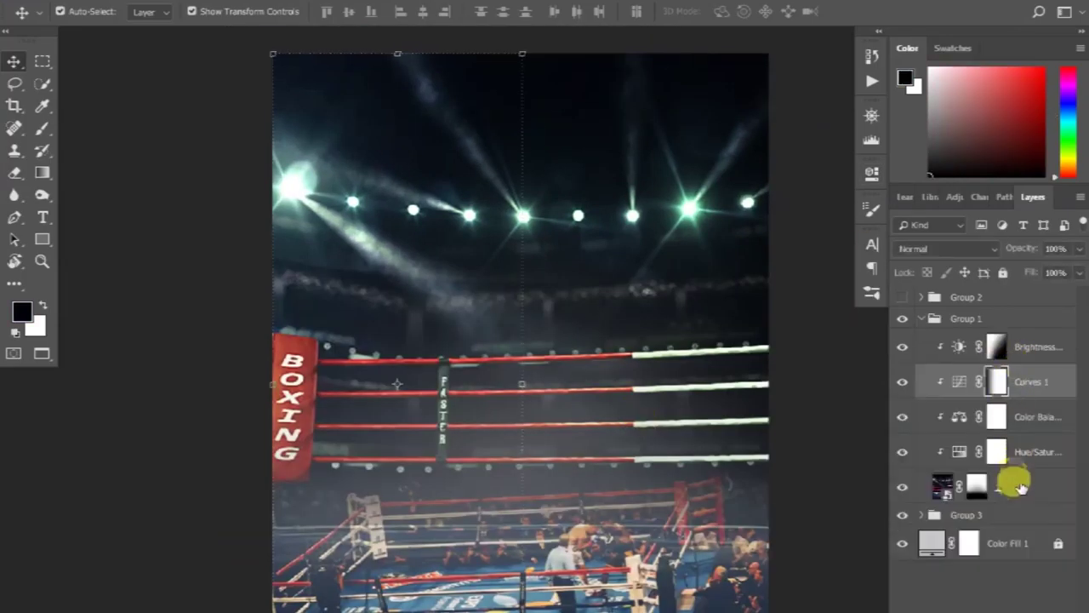
Clip a new layer to the arena, set a 220 px Blur brush, then show the boxer group
click(1020, 487)
click(974, 482)
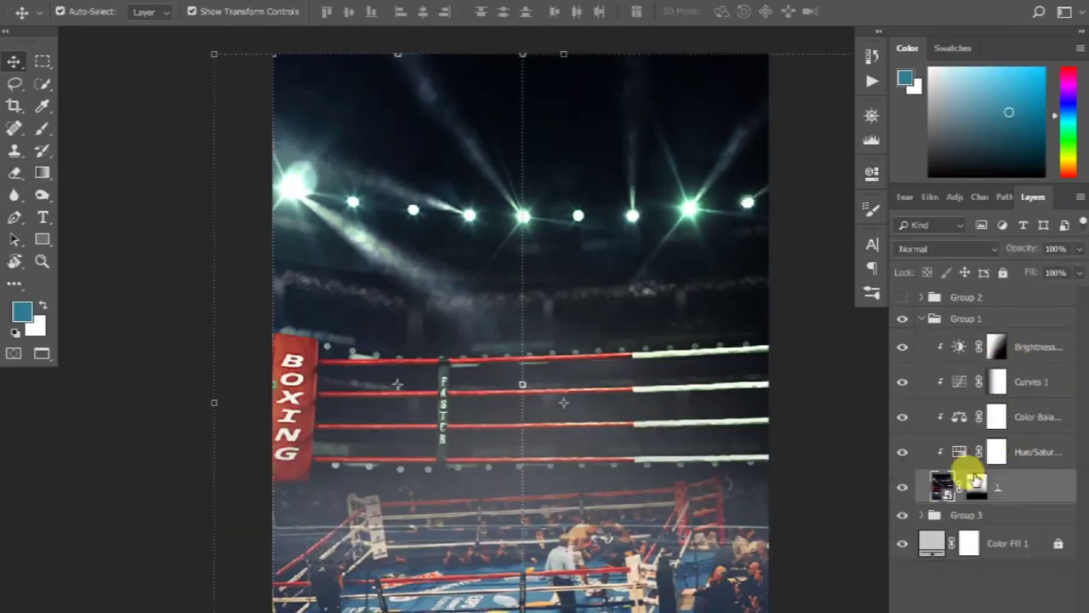
click(1052, 606)
click(14, 196)
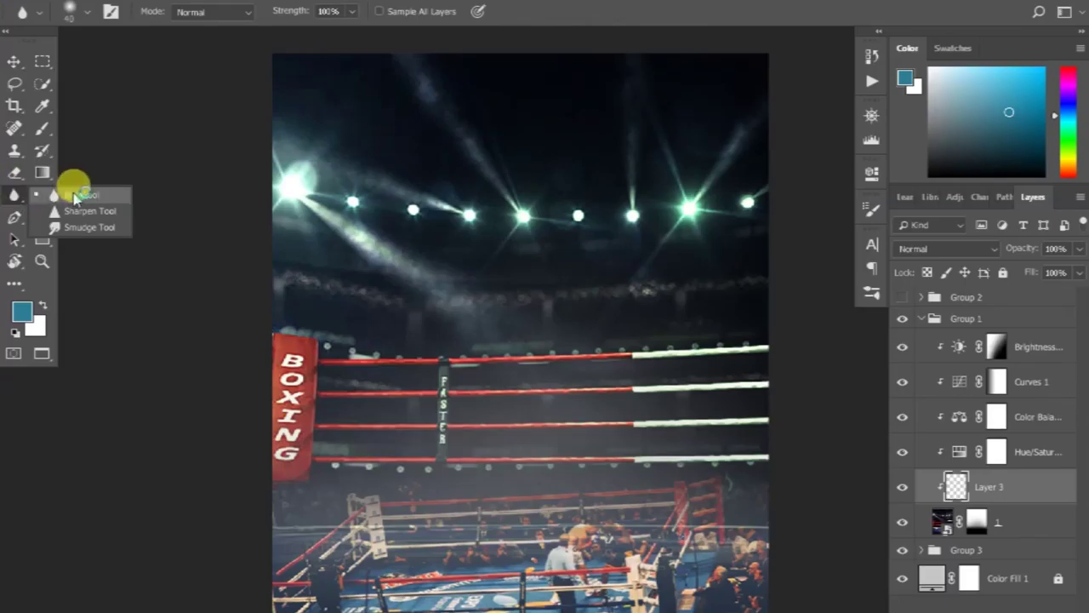
drag(316, 222, 207, 346)
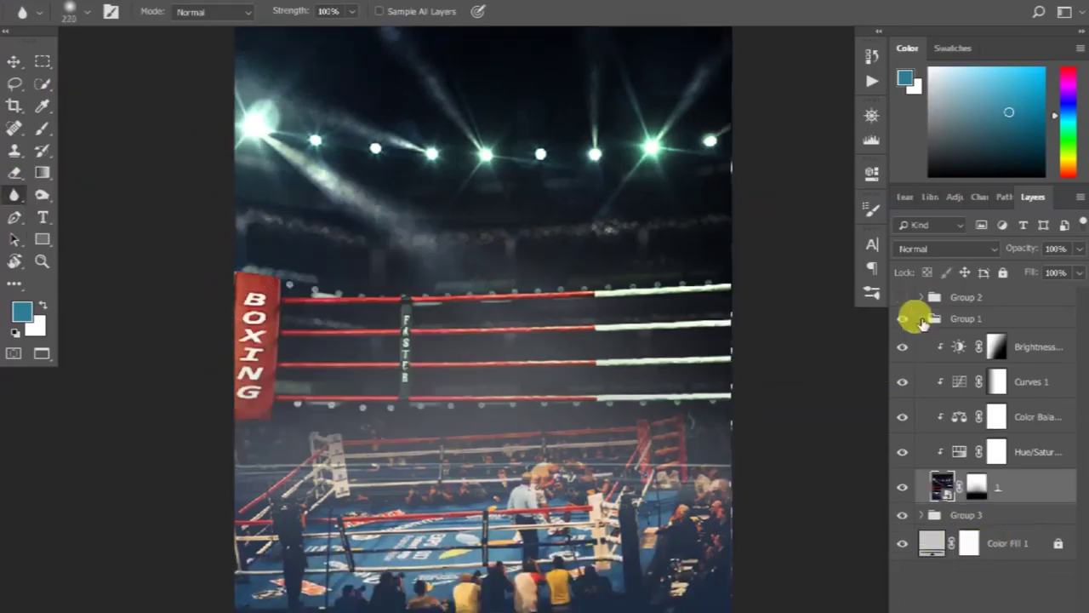
click(921, 297)
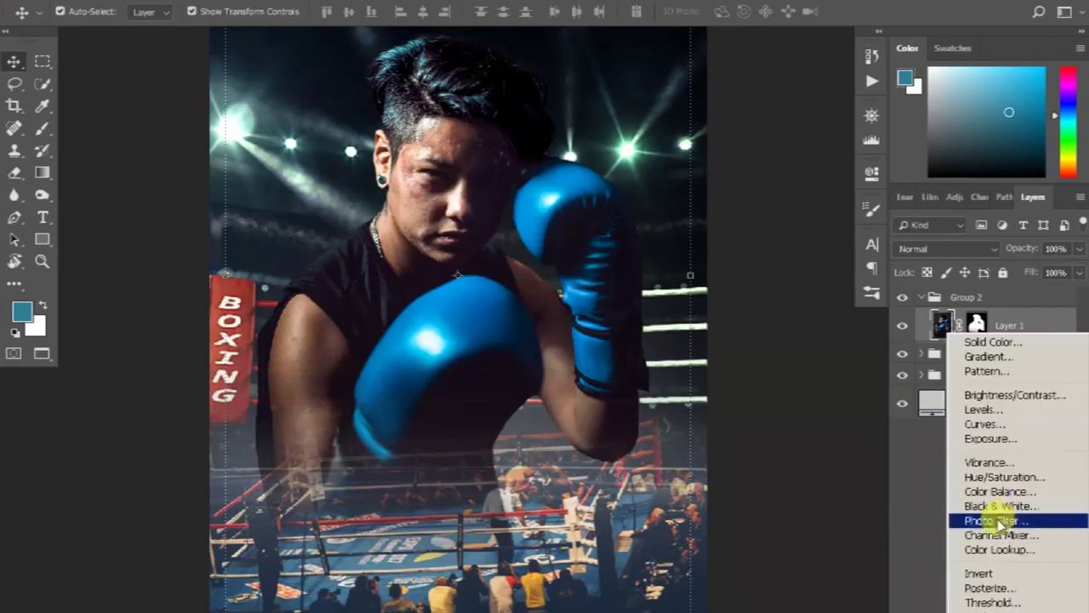
click(1012, 395)
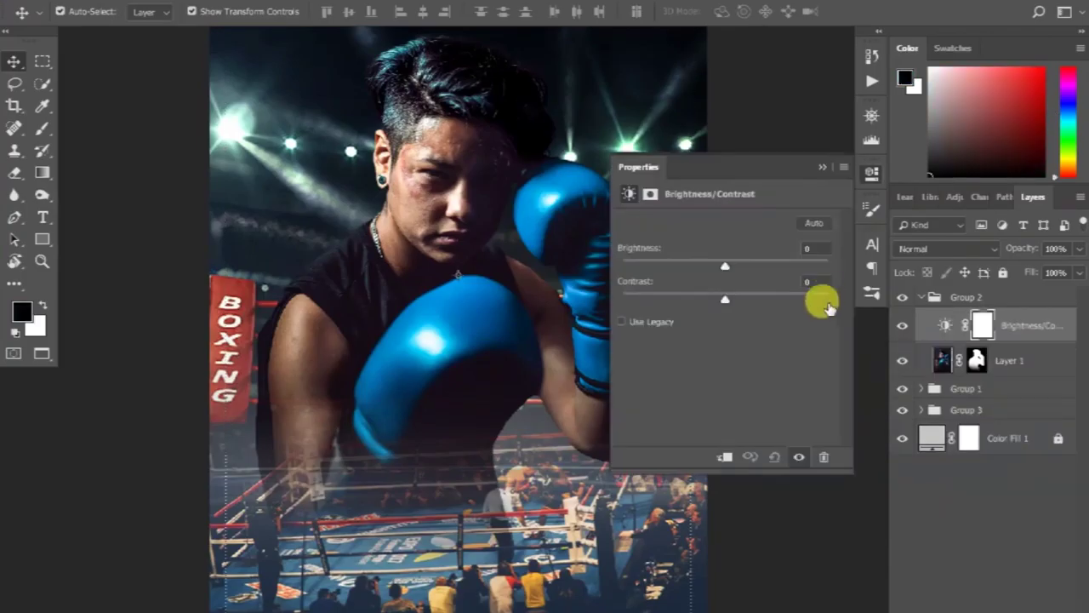
Set the boxer's Brightness/Contrast to -20 brightness and -6 contrast
mouse_move(727, 263)
mouse_down()
mouse_move(680, 302)
mouse_move(630, 302)
mouse_up()
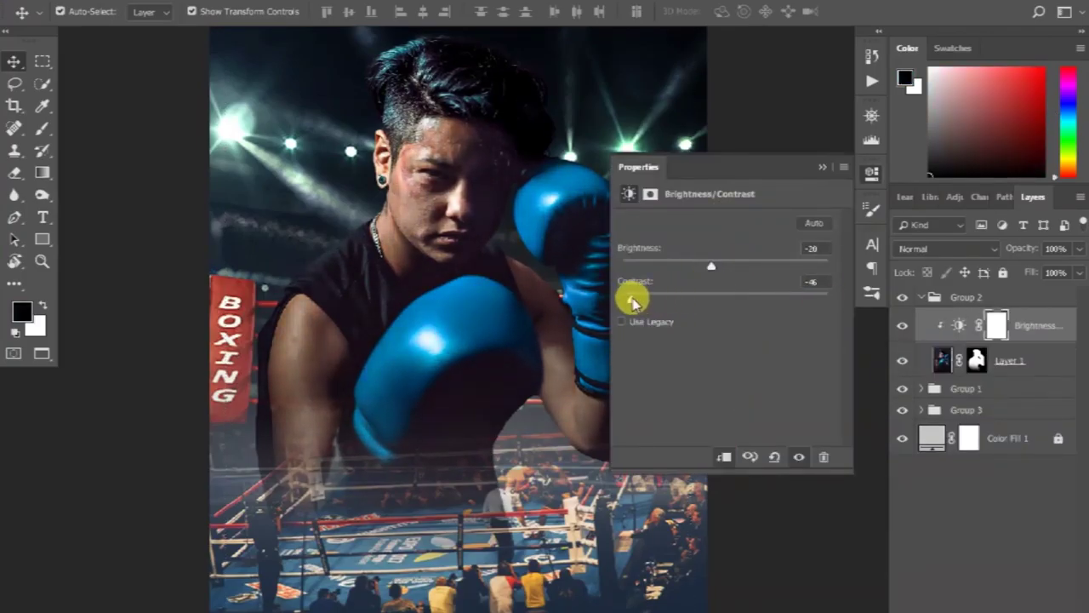
click(797, 456)
drag(711, 266, 736, 266)
click(871, 172)
Add a clipped Color Balance to the boxer, shifting midtones toward red and slightly blue
click(944, 608)
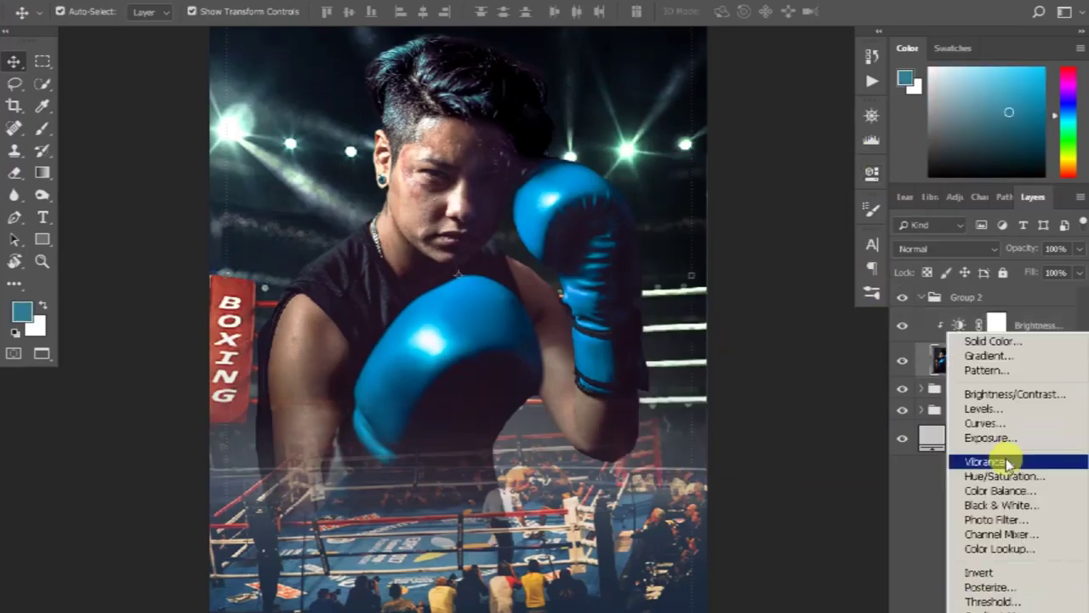
click(1001, 489)
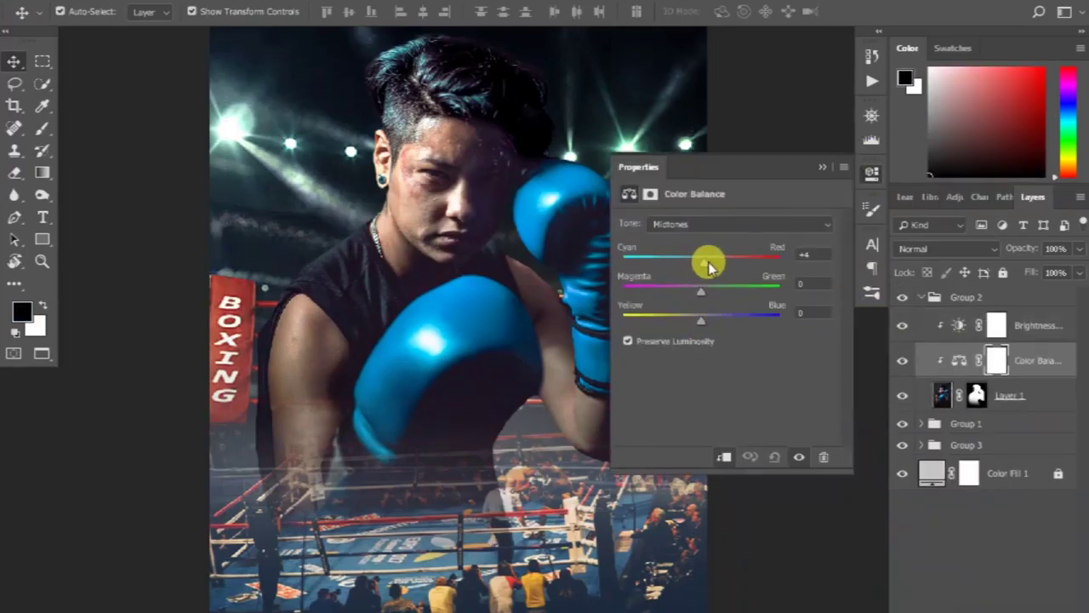
click(703, 313)
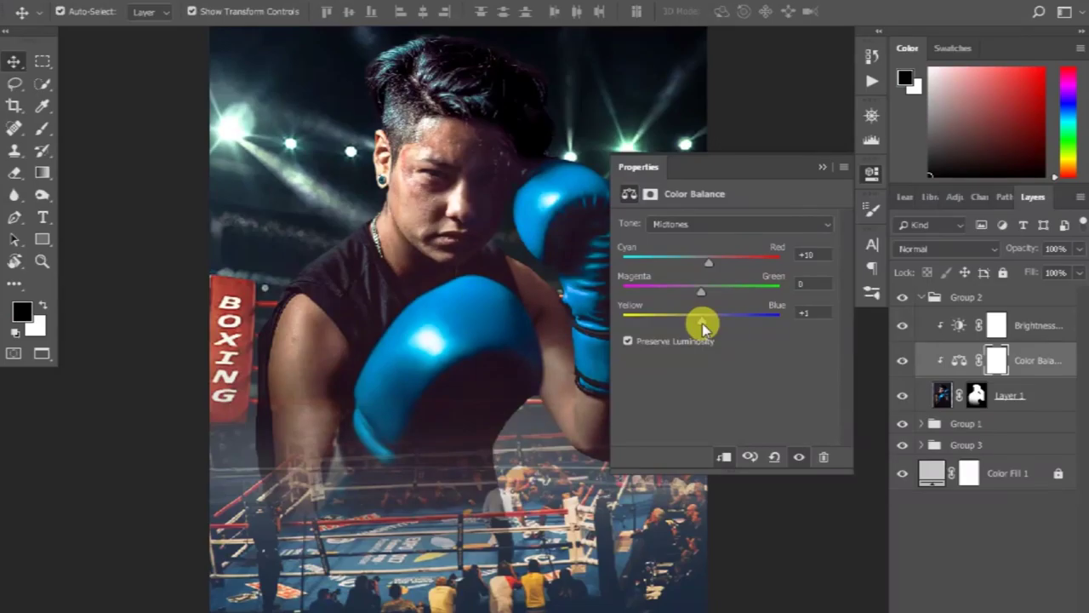
drag(702, 323, 692, 318)
Push the boxer's Color Balance shadows toward blue and recheck the highlight settings
click(688, 224)
click(702, 269)
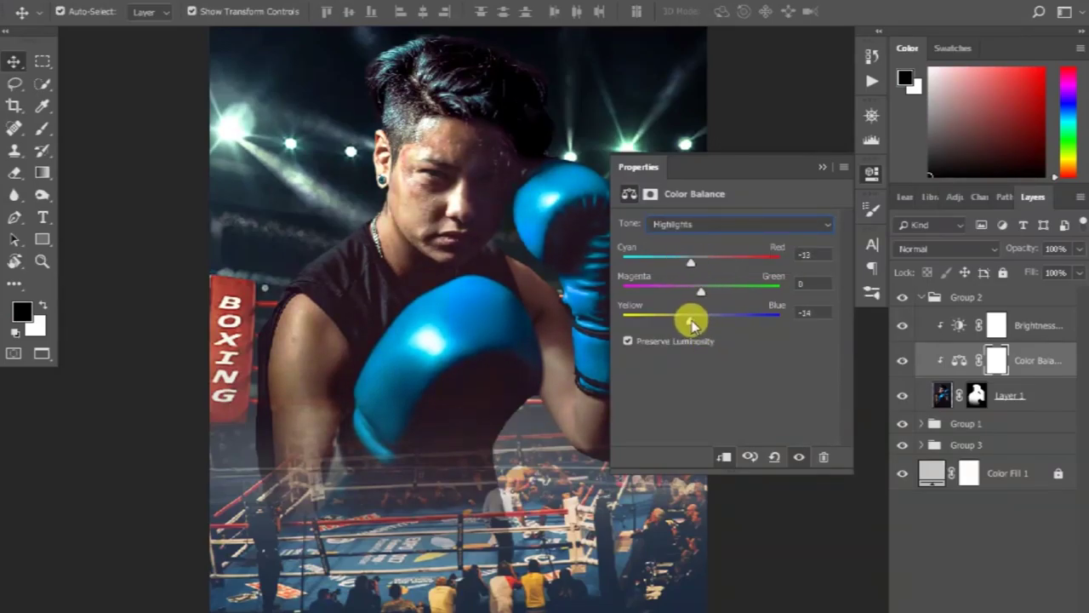
click(717, 229)
click(732, 285)
drag(696, 323, 714, 328)
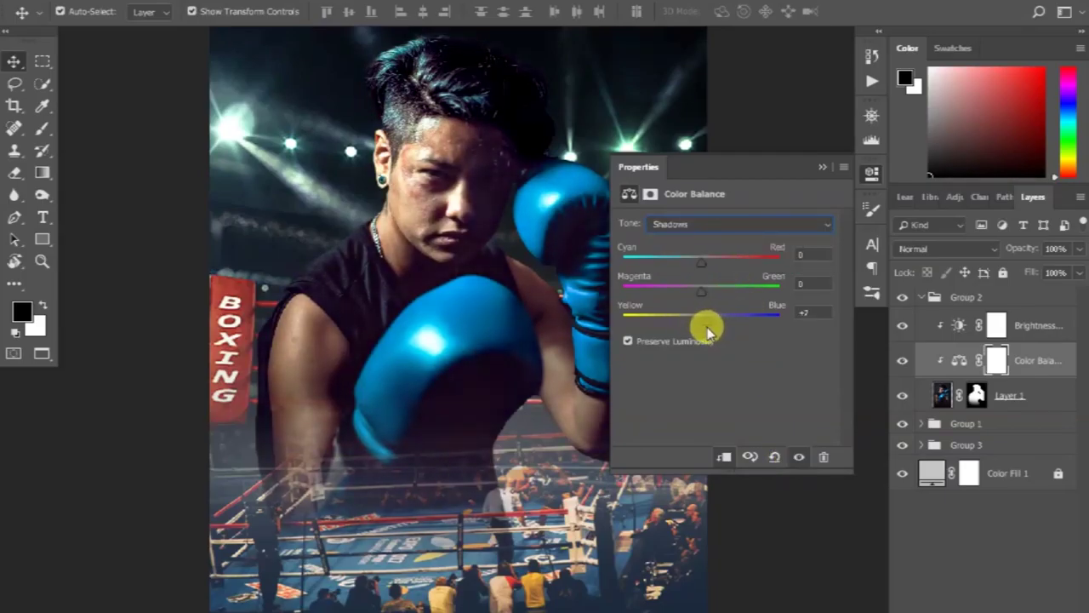
drag(699, 269, 707, 269)
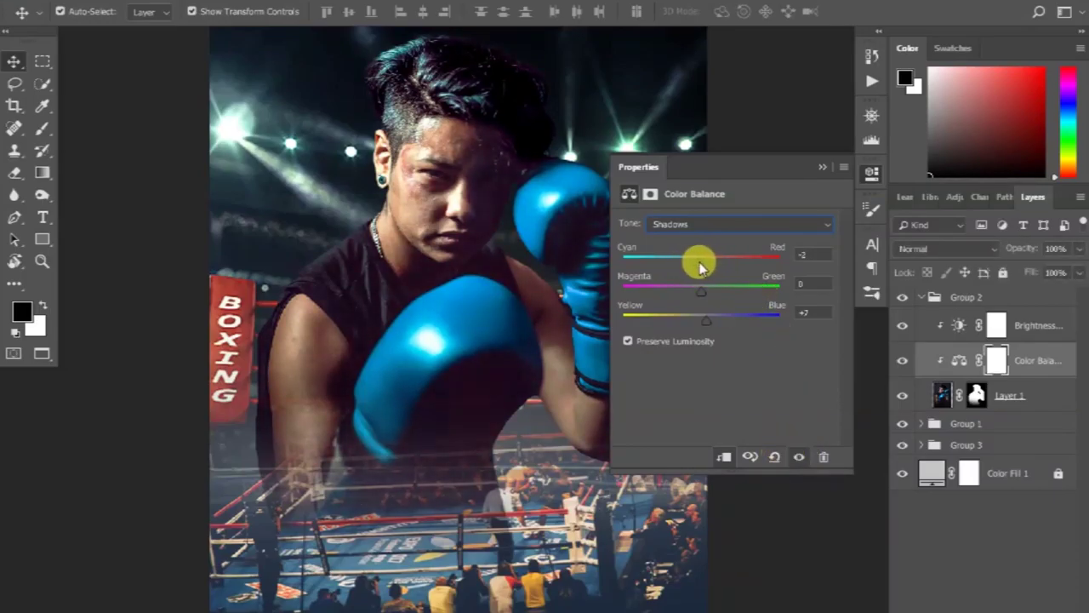
click(703, 223)
click(702, 249)
click(705, 223)
click(688, 264)
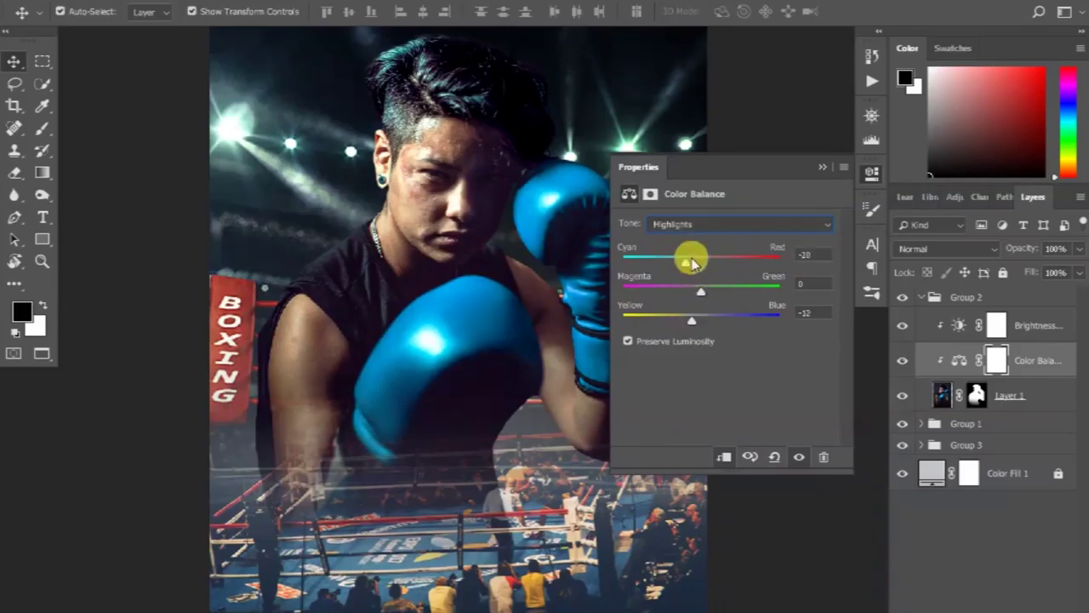
click(799, 456)
click(799, 456)
click(822, 167)
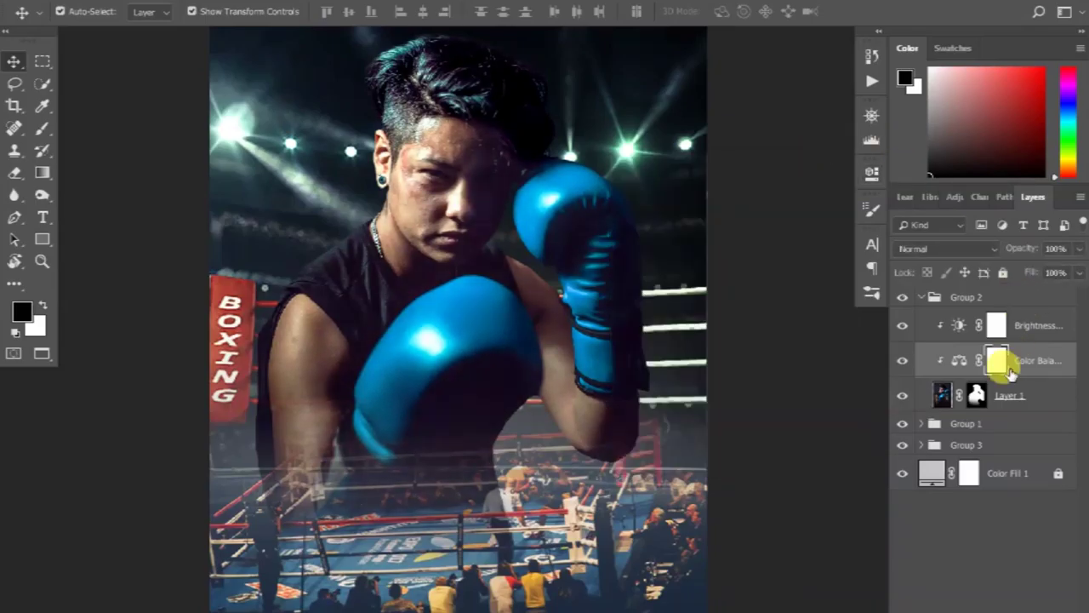
Add a Hue/Saturation adjustment to the boxer with Saturation +3 and Lightness -6
click(1025, 397)
click(1004, 482)
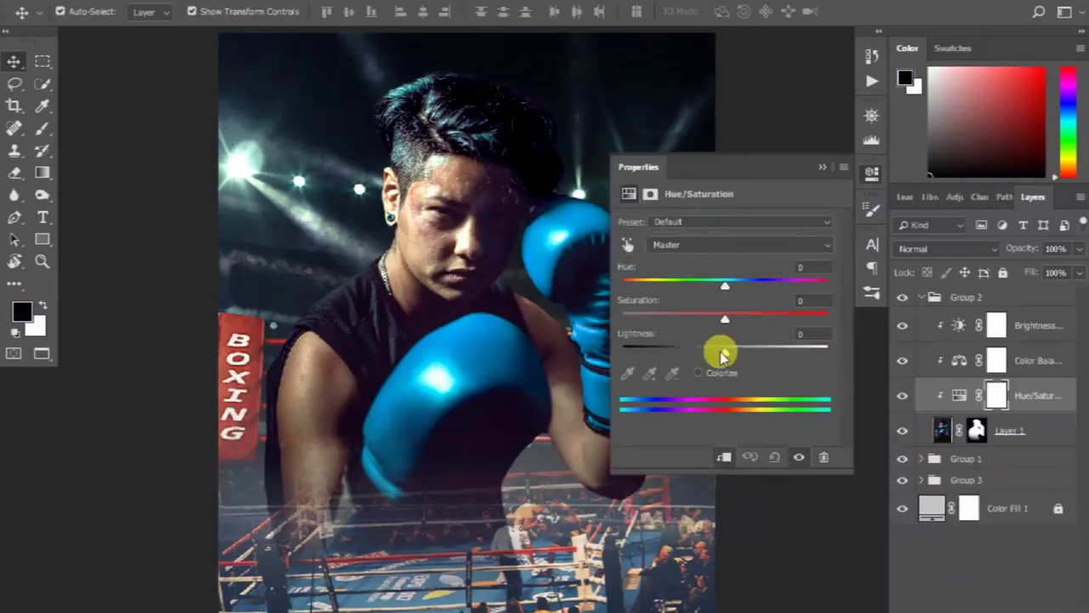
drag(732, 325, 719, 355)
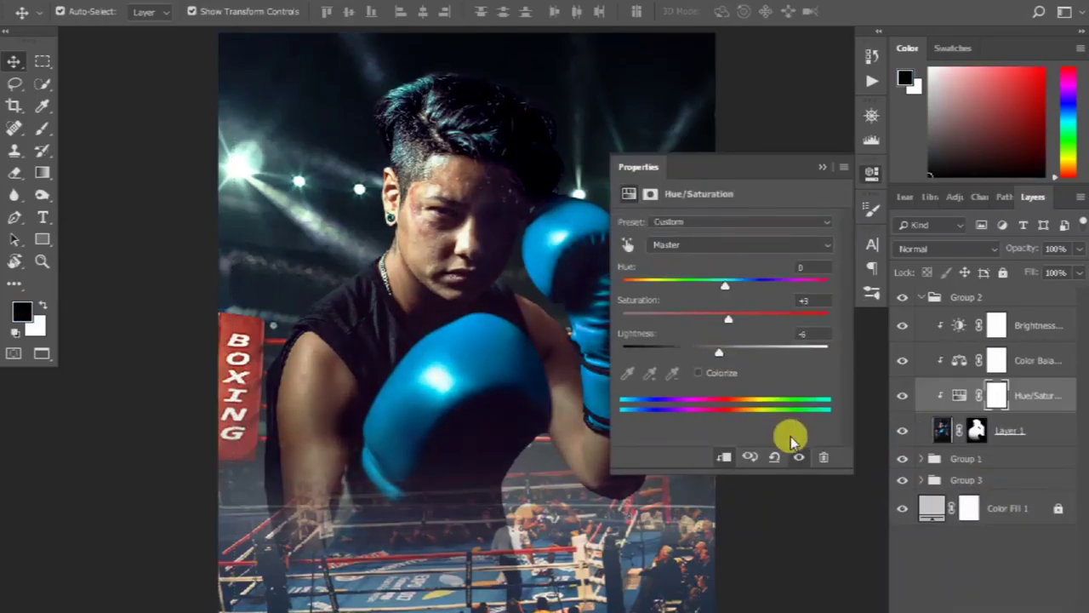
drag(725, 284, 700, 287)
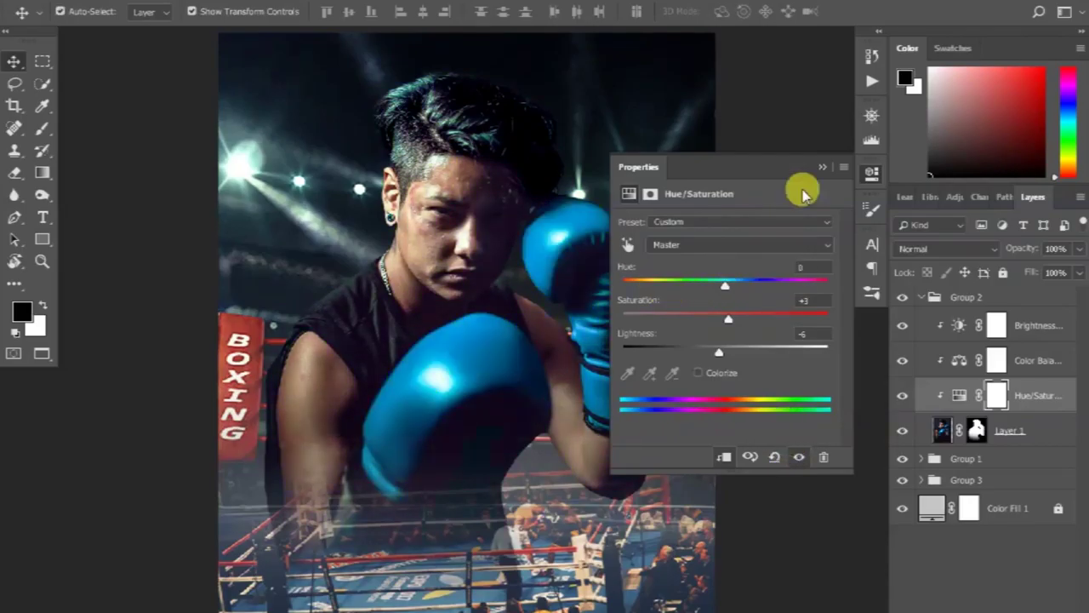
alt+click(997, 606)
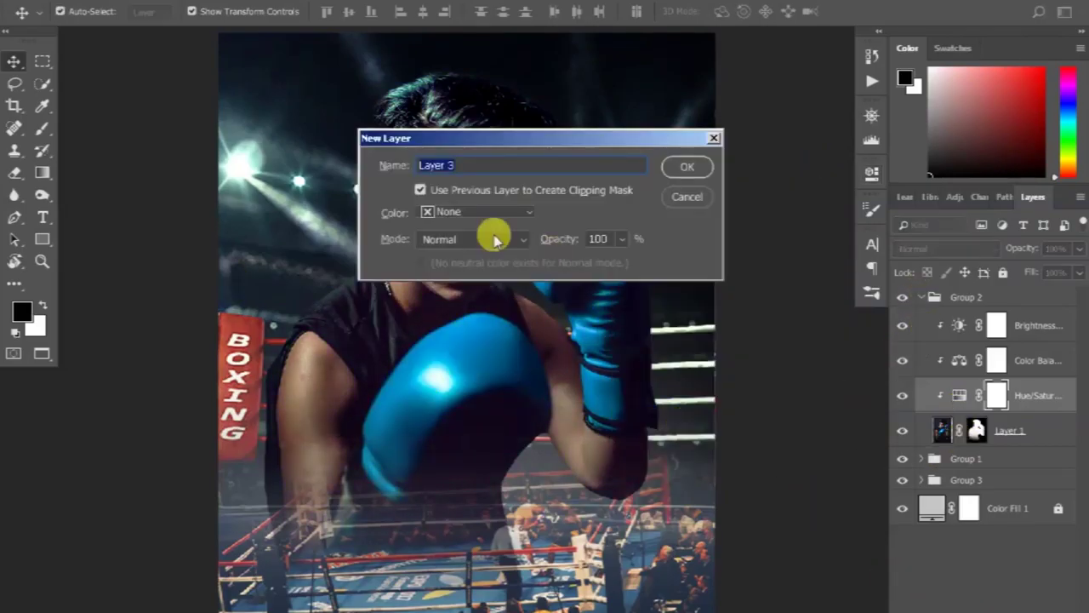
Create Layer 3 as a grey-filled layer in Overlay blend mode
click(443, 212)
click(450, 347)
click(460, 240)
click(436, 200)
click(437, 262)
Burn the boxer's arm, neck and shoulder on Layer 3 at Midtones, 18% exposure
key(Return)
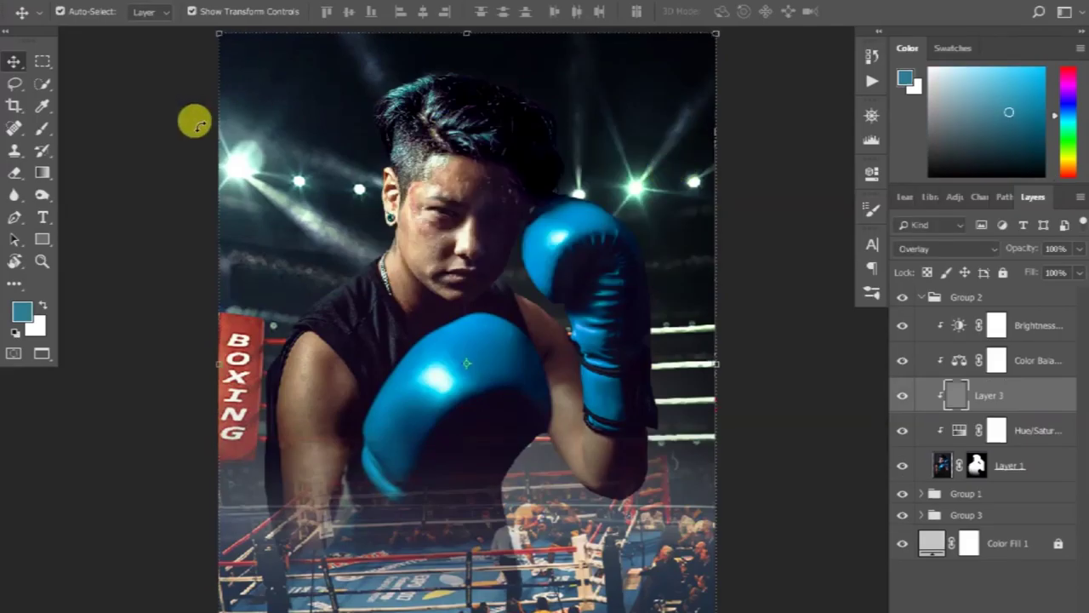
key(o)
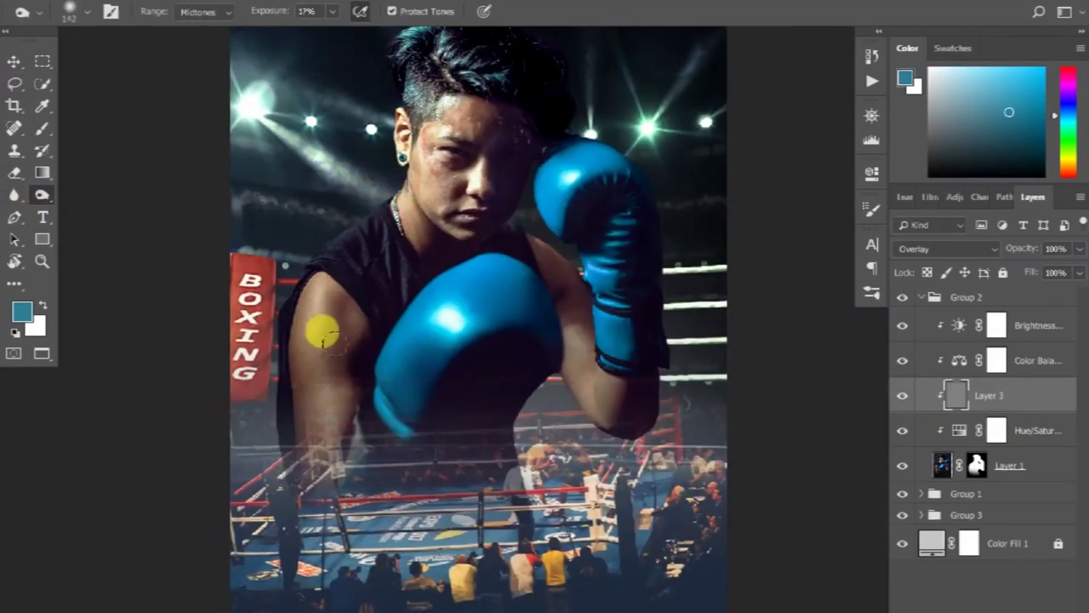
scroll(321, 328, down, 2)
mouse_move(383, 400)
mouse_down()
mouse_move(297, 318)
mouse_move(331, 413)
mouse_move(343, 291)
mouse_up()
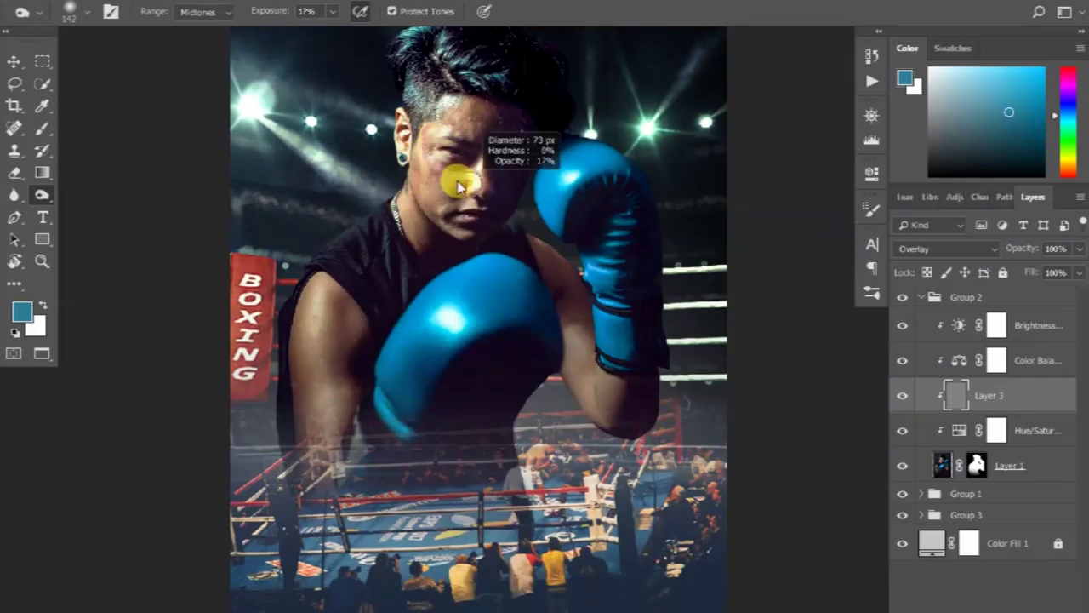
scroll(396, 155, up, 1)
drag(393, 234, 389, 214)
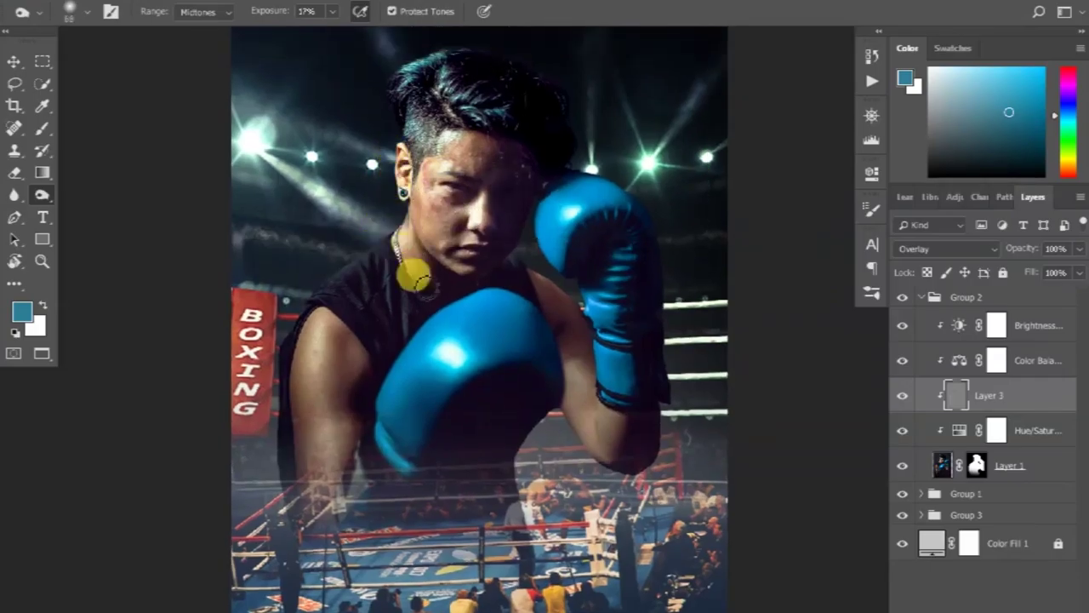
mouse_move(299, 325)
mouse_down()
mouse_move(316, 309)
mouse_move(360, 305)
mouse_move(357, 445)
mouse_move(389, 352)
mouse_move(450, 343)
mouse_move(411, 421)
mouse_move(449, 363)
mouse_move(525, 370)
mouse_move(615, 472)
mouse_move(580, 419)
mouse_move(566, 343)
mouse_move(607, 408)
mouse_move(585, 401)
mouse_up()
key(bracketleft)
key(bracketleft)
key(bracketleft)
click(902, 395)
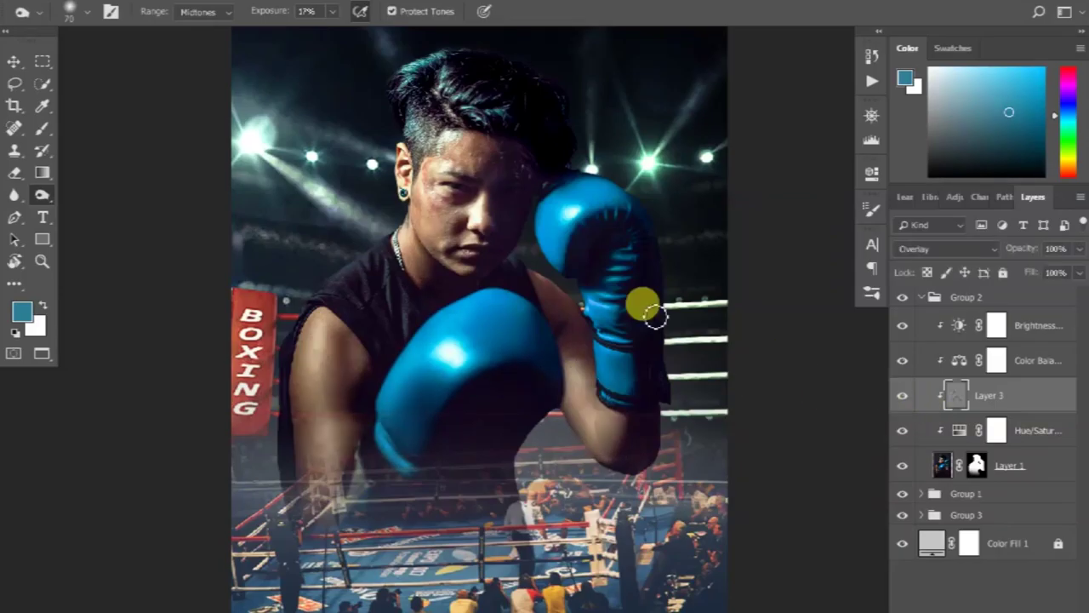
Burn shading down the arm and across the face, cheek, jaw and chin
mouse_move(318, 348)
mouse_down()
mouse_move(315, 438)
mouse_move(336, 433)
mouse_move(329, 311)
mouse_move(331, 468)
mouse_move(486, 311)
mouse_move(525, 309)
mouse_move(545, 377)
mouse_move(603, 323)
mouse_move(557, 285)
mouse_move(493, 297)
mouse_move(773, 296)
mouse_move(464, 140)
mouse_move(522, 173)
mouse_up()
mouse_move(513, 210)
mouse_down()
mouse_move(605, 199)
mouse_move(525, 219)
mouse_move(460, 214)
mouse_move(409, 195)
mouse_move(400, 219)
mouse_move(408, 110)
mouse_move(481, 160)
mouse_up()
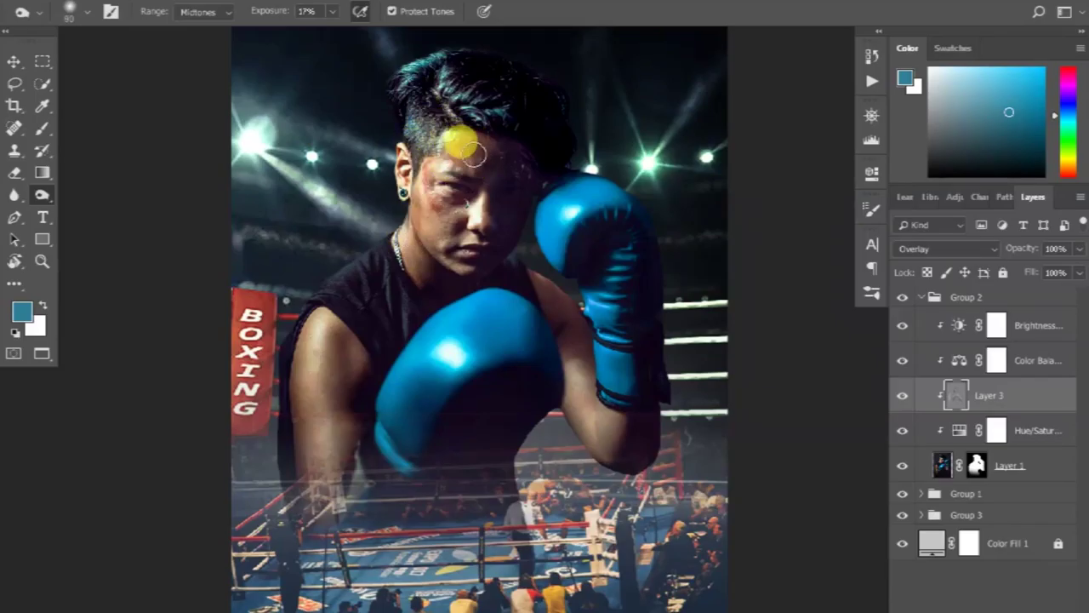
scroll(503, 201, up, 2)
mouse_move(450, 182)
mouse_down()
mouse_move(430, 161)
mouse_move(459, 244)
mouse_up()
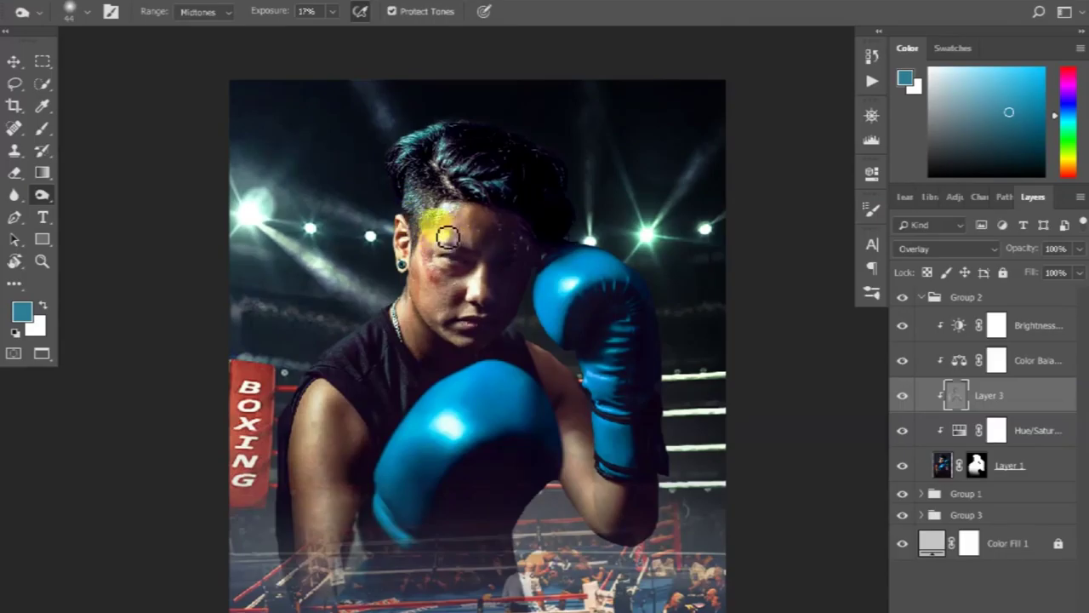
mouse_move(437, 283)
mouse_down()
mouse_move(456, 306)
mouse_move(428, 281)
mouse_move(486, 256)
mouse_move(440, 253)
mouse_up()
drag(422, 296, 464, 325)
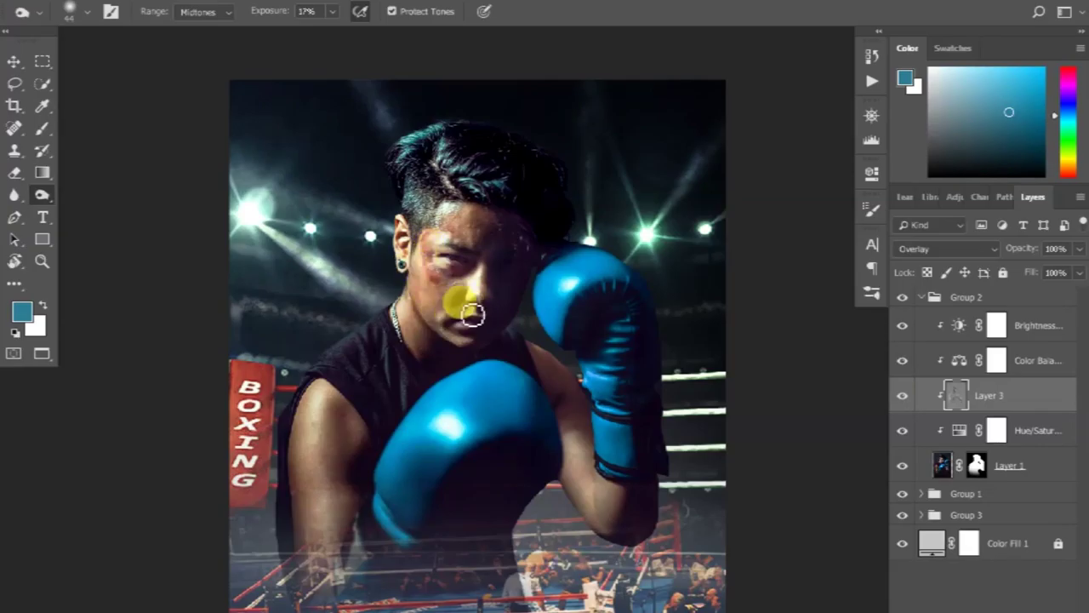
mouse_move(450, 340)
mouse_down()
mouse_move(462, 365)
mouse_move(394, 403)
mouse_move(358, 340)
mouse_move(372, 386)
mouse_move(362, 304)
mouse_up()
Burn across the shoulder and its edge with a smaller brush at 24% exposure
key(bracketleft)
drag(265, 11, 278, 11)
click(368, 357)
mouse_move(370, 358)
mouse_down()
mouse_move(417, 382)
mouse_move(366, 388)
mouse_move(333, 367)
mouse_up()
mouse_move(315, 403)
mouse_down()
mouse_move(320, 385)
mouse_move(338, 520)
mouse_move(363, 434)
mouse_move(345, 451)
mouse_move(341, 432)
mouse_move(348, 454)
mouse_up()
key(bracketright)
key(bracketright)
click(902, 395)
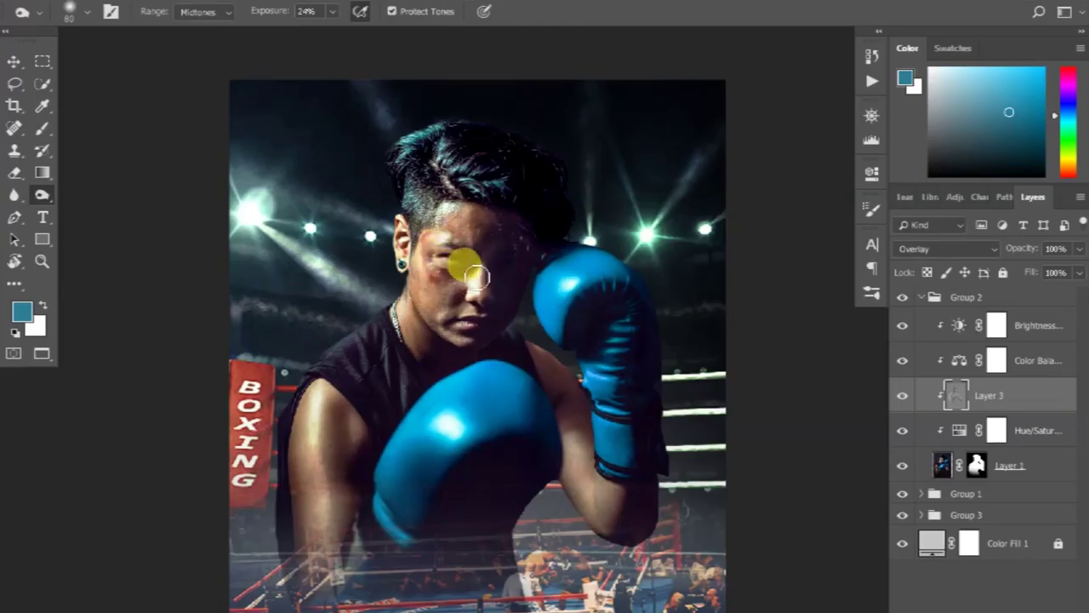
Burn the face, forehead and forearm at brush size 80, returning exposure to 18%
mouse_move(479, 315)
mouse_down()
mouse_move(459, 226)
mouse_move(502, 229)
mouse_move(553, 317)
mouse_move(559, 267)
mouse_move(645, 269)
mouse_move(608, 393)
mouse_move(620, 448)
mouse_move(633, 412)
mouse_move(617, 492)
mouse_up()
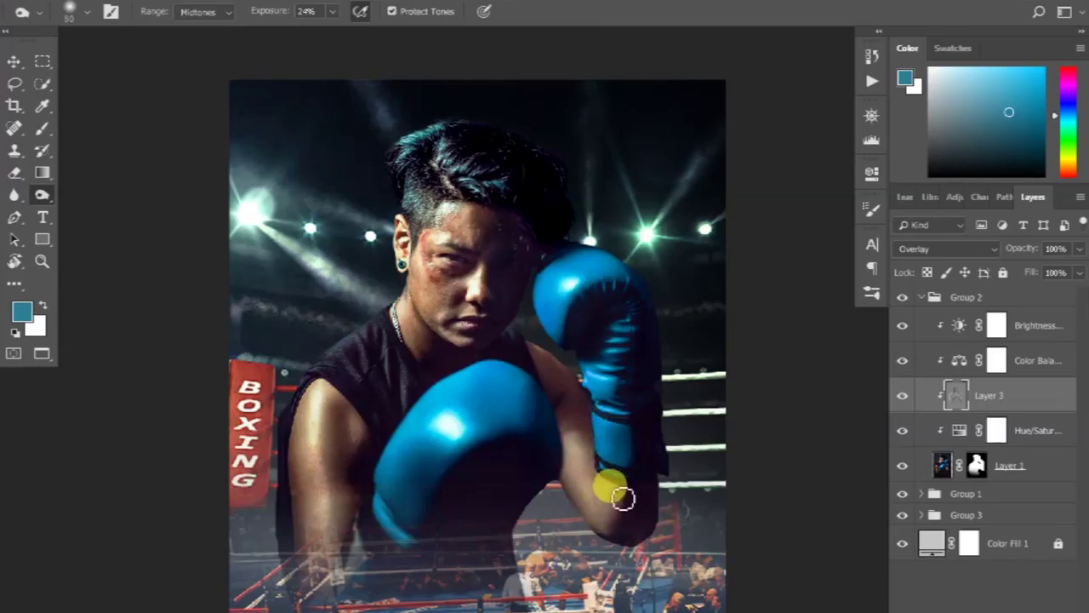
mouse_move(608, 498)
mouse_down()
mouse_move(583, 494)
mouse_move(569, 440)
mouse_move(603, 504)
mouse_up()
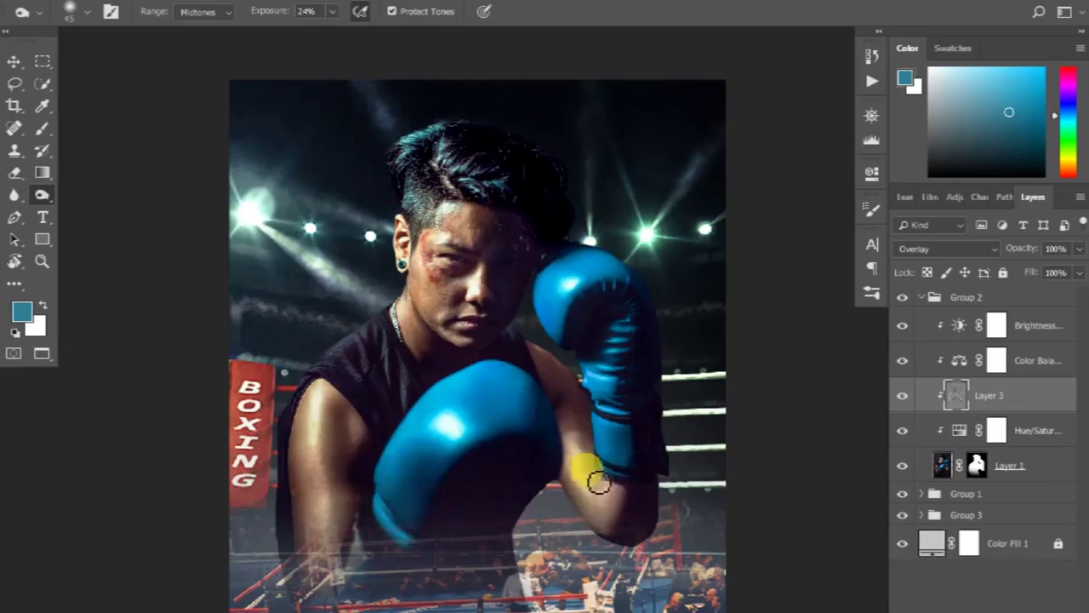
key(bracketright)
key(bracketright)
key(bracketright)
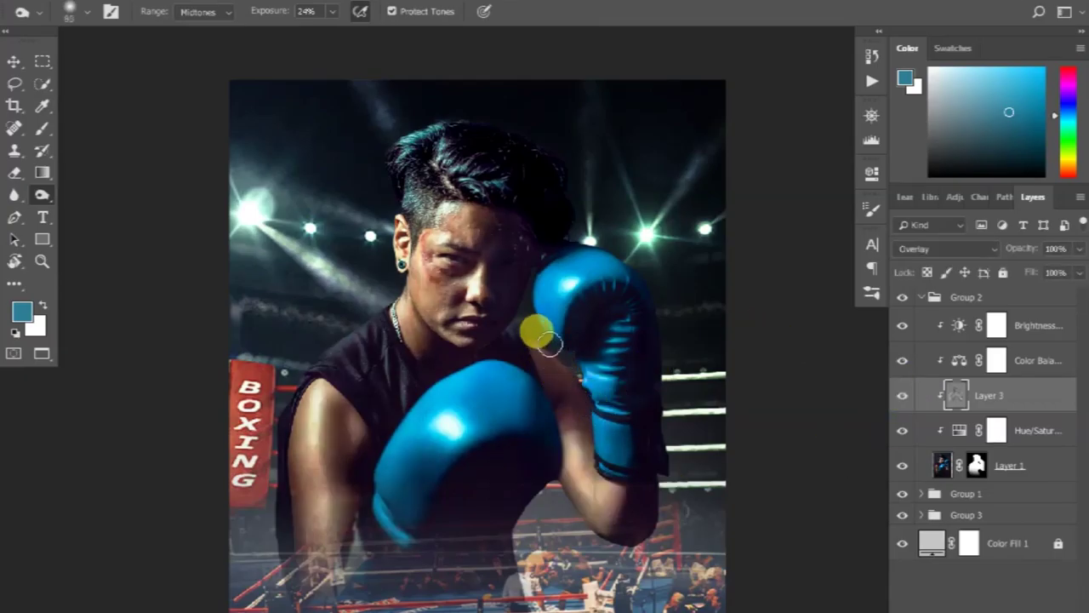
drag(549, 343, 583, 360)
click(272, 13)
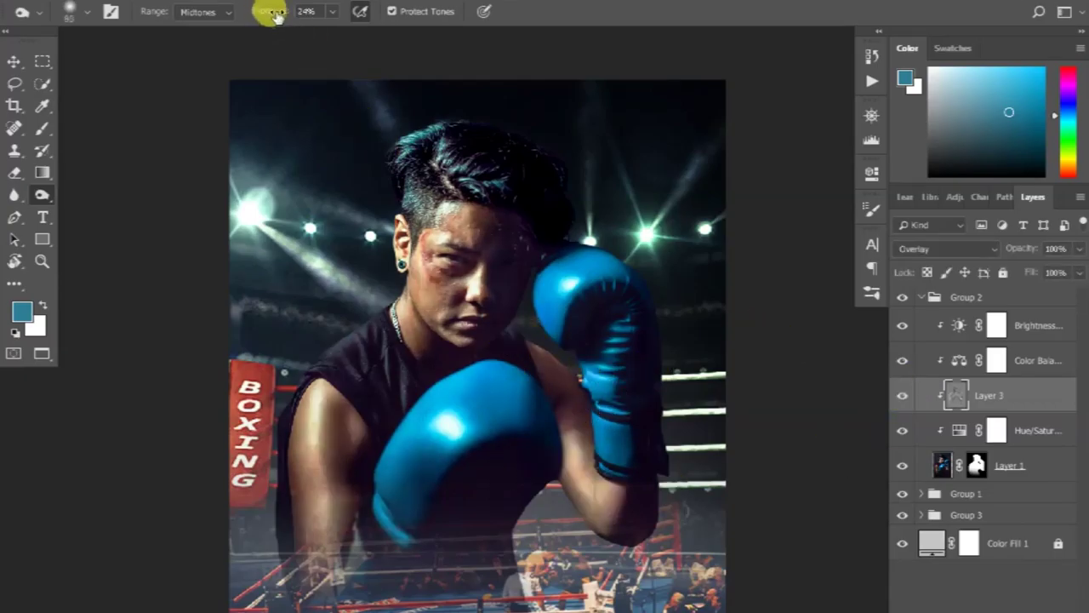
drag(277, 14, 271, 13)
scroll(292, 389, down, 1)
scroll(297, 371, down, 1)
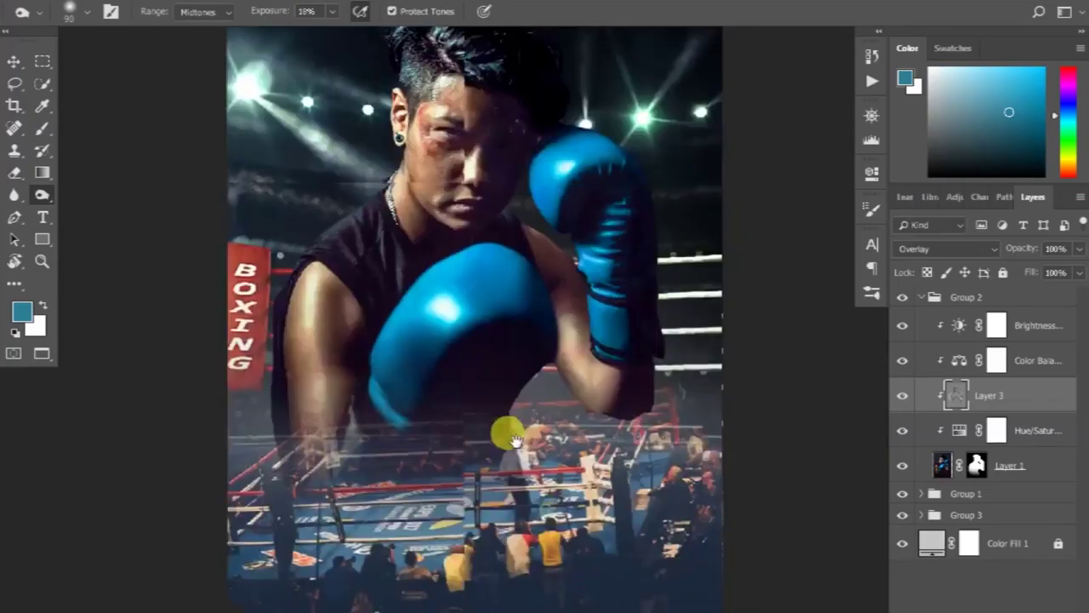
click(903, 396)
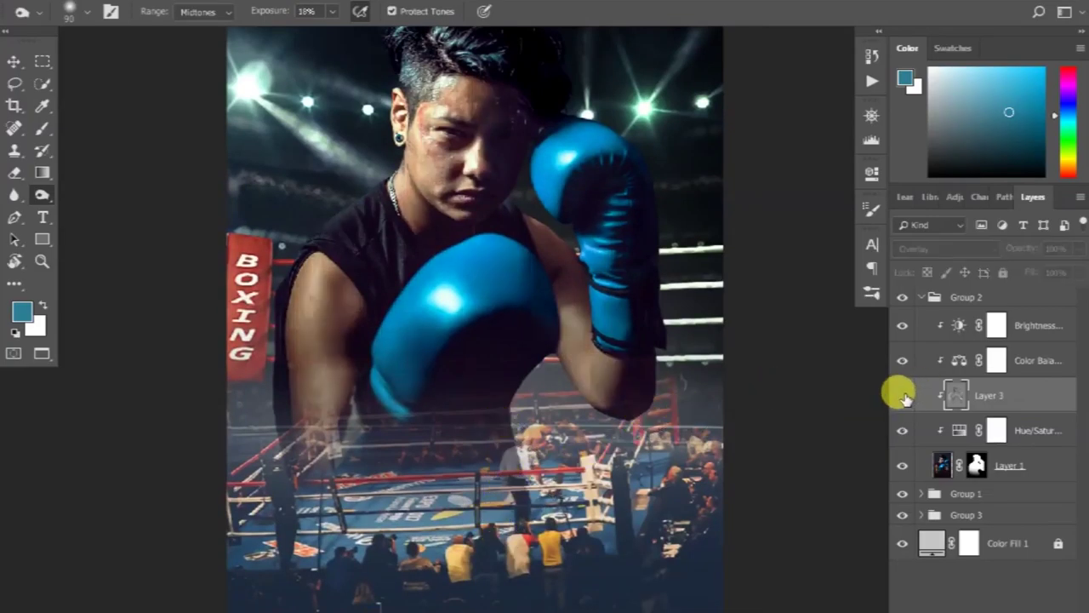
scroll(638, 205, up, 2)
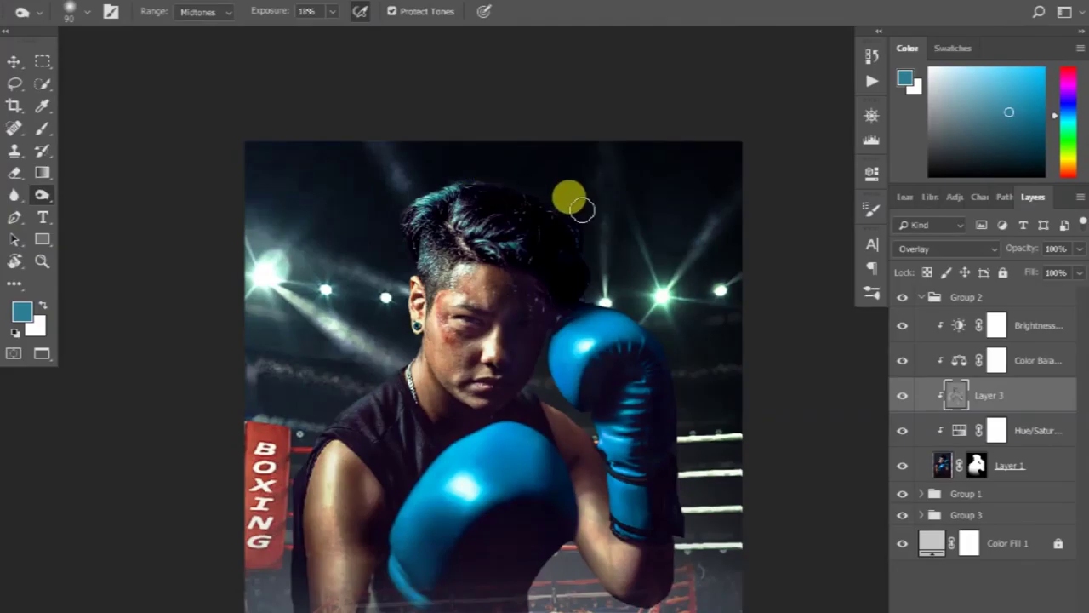
scroll(595, 238, down, 1)
scroll(595, 238, right, 1)
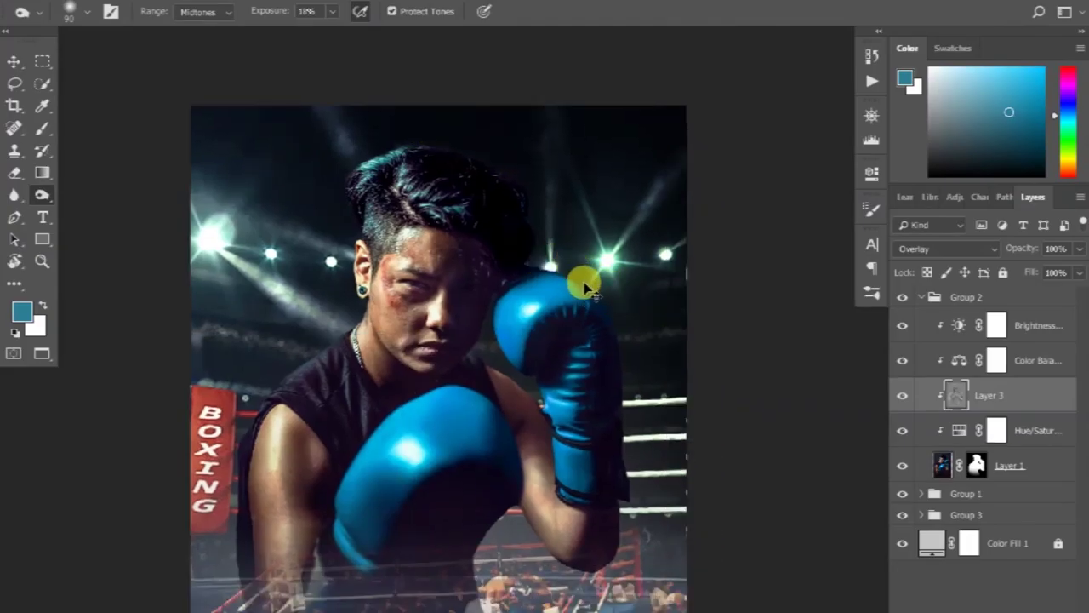
click(902, 395)
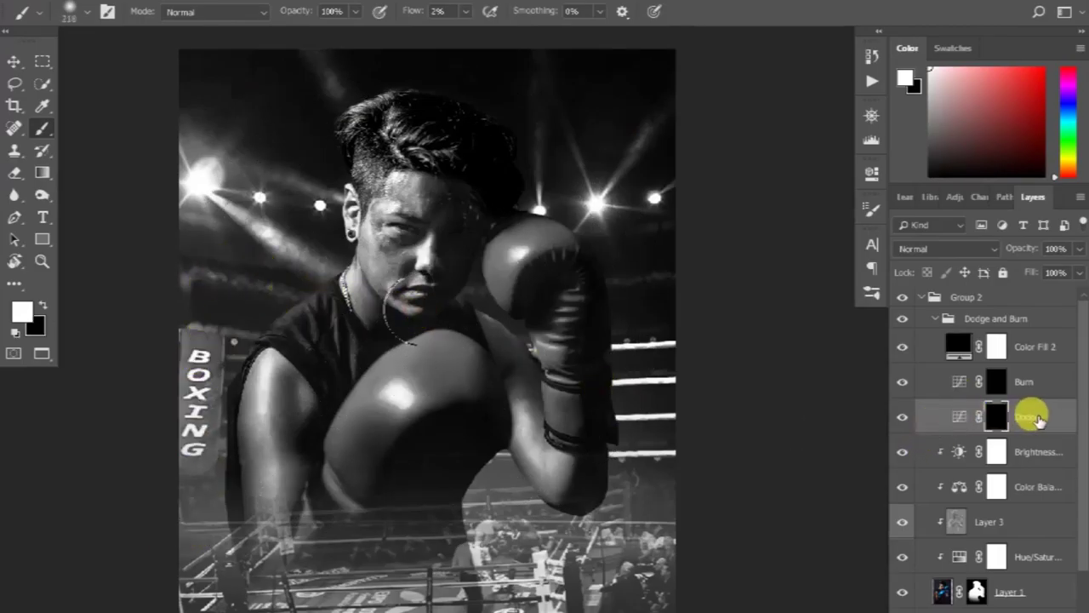
Select the Dodge curves layer, reset default colours and review its curve settings
click(939, 424)
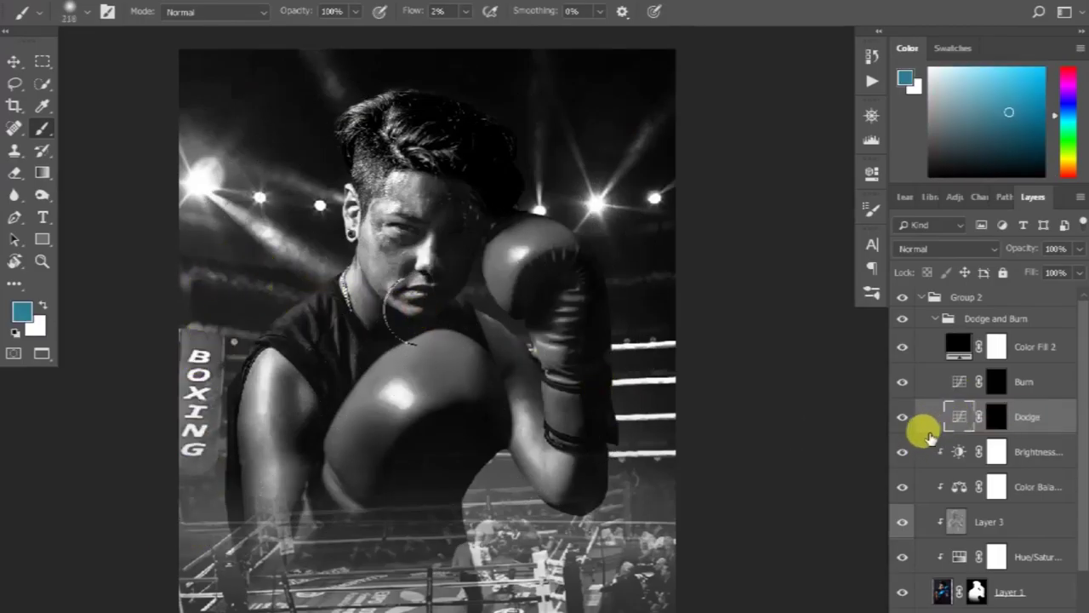
click(16, 64)
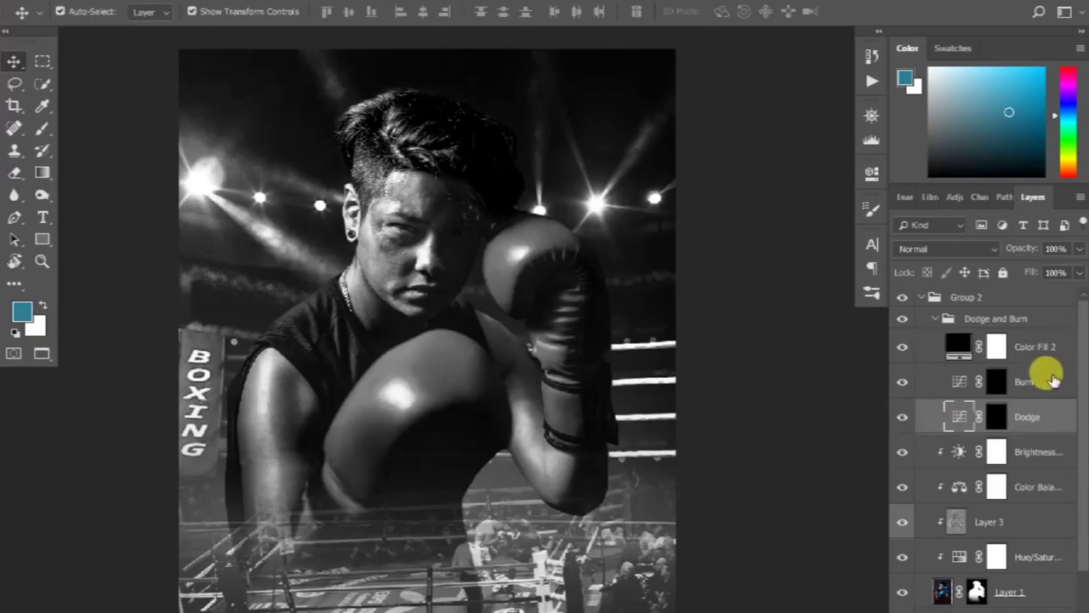
key(ctrl+backslash)
double_click(959, 417)
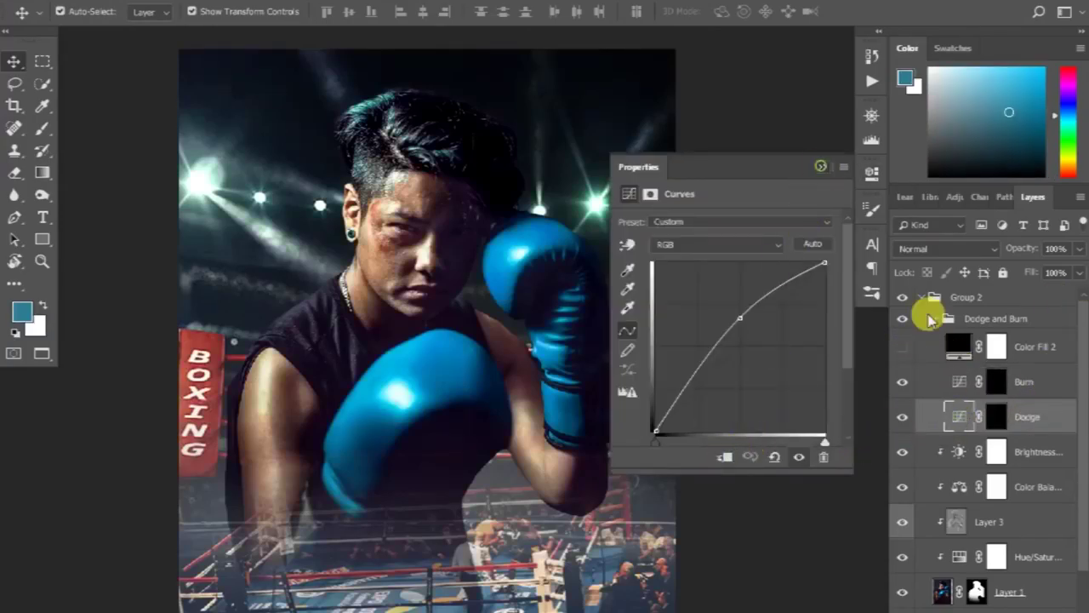
click(819, 163)
Ungroup the Dodge and Burn group and clip both Dodge and Burn to the boxer
click(984, 318)
right_click(989, 316)
click(885, 209)
click(1019, 398)
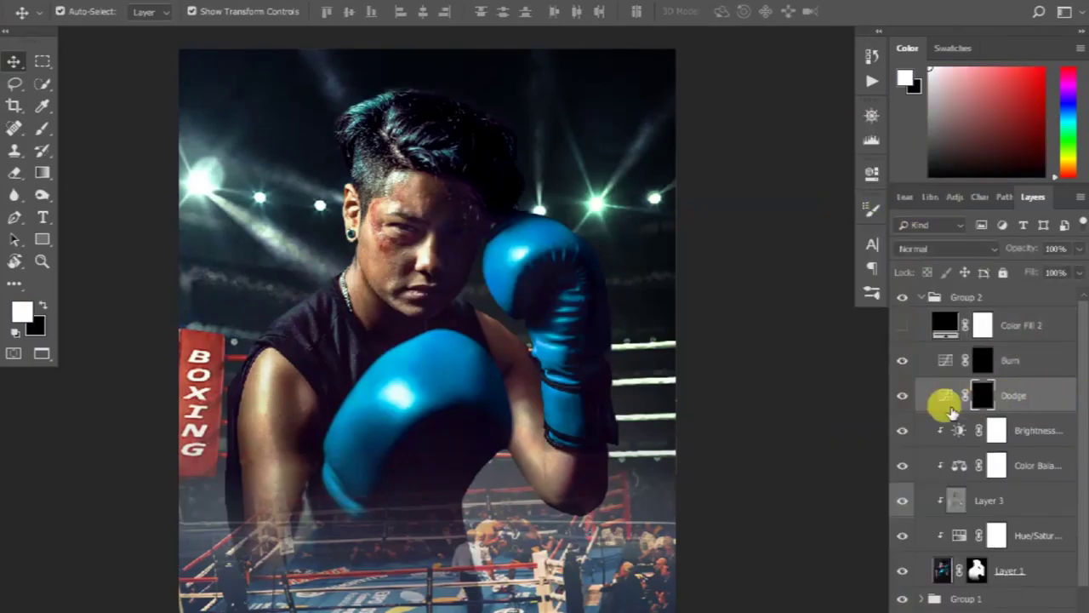
alt+click(943, 400)
alt+click(987, 381)
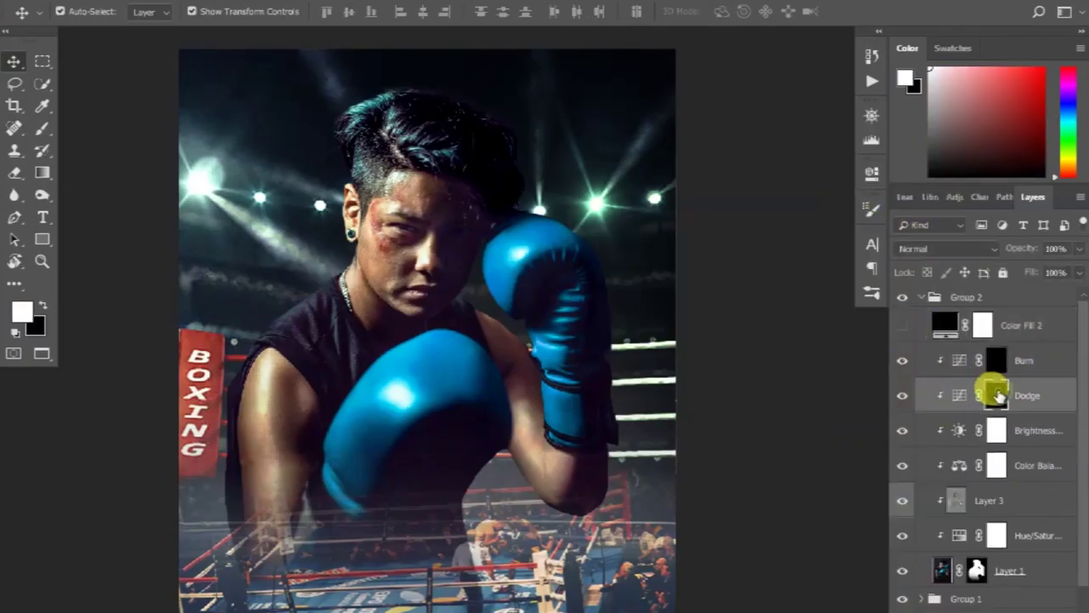
Paint dodge highlights on the face, lips, eye, cheek and neck with a 3%-flow brush
key(b)
drag(229, 295, 268, 319)
mouse_move(385, 202)
mouse_down()
mouse_move(364, 164)
mouse_move(368, 263)
mouse_up()
scroll(442, 170, up, 3)
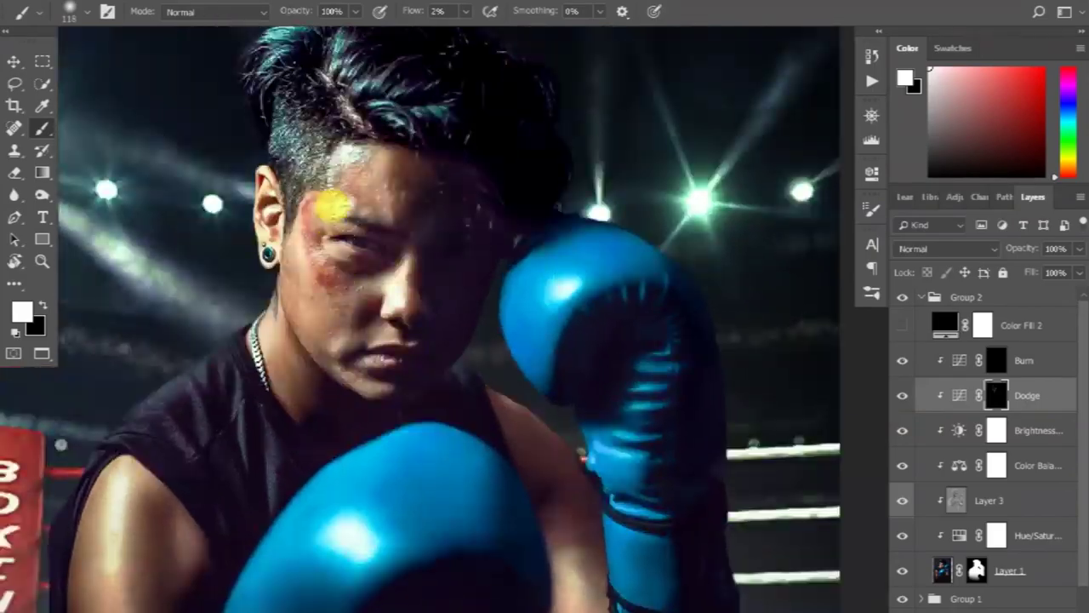
drag(332, 204, 369, 174)
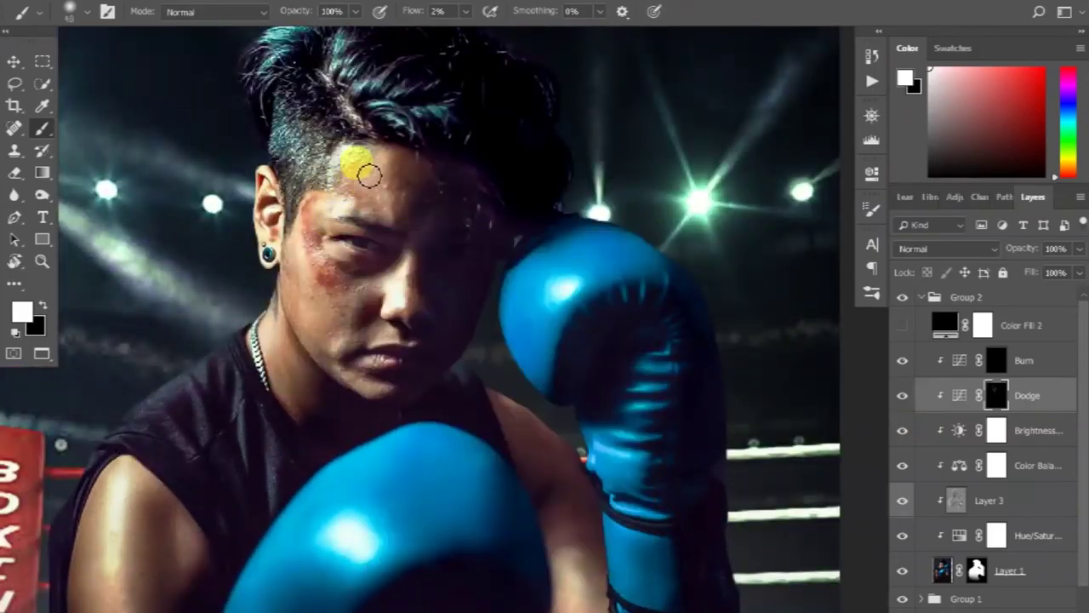
text(3)
key(Return)
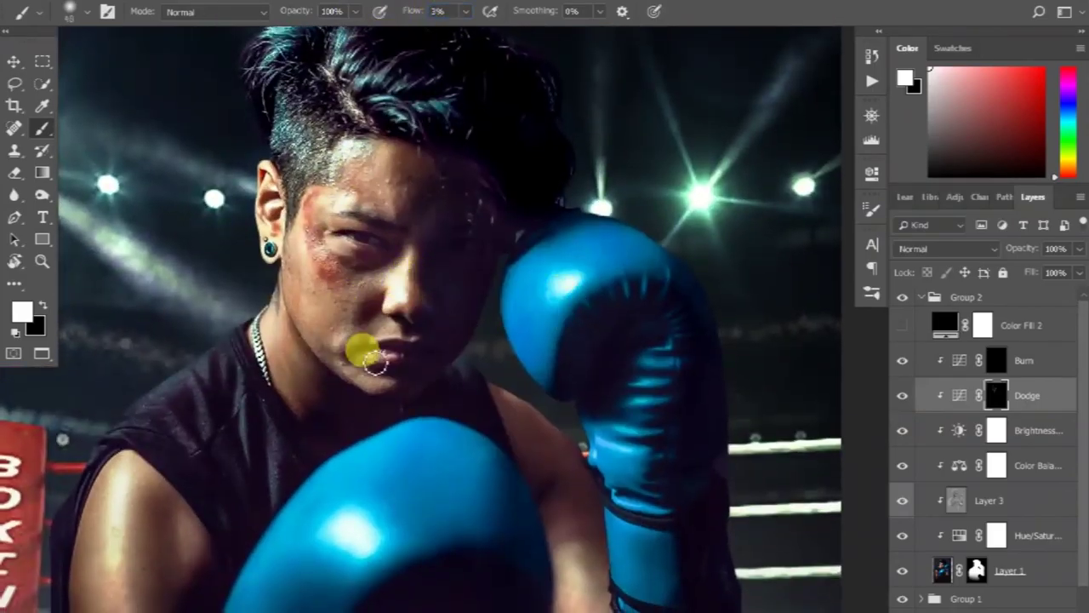
drag(381, 364, 400, 353)
mouse_move(394, 243)
mouse_down()
mouse_move(362, 245)
mouse_move(548, 257)
mouse_move(381, 260)
mouse_move(398, 269)
mouse_move(347, 282)
mouse_move(376, 326)
mouse_up()
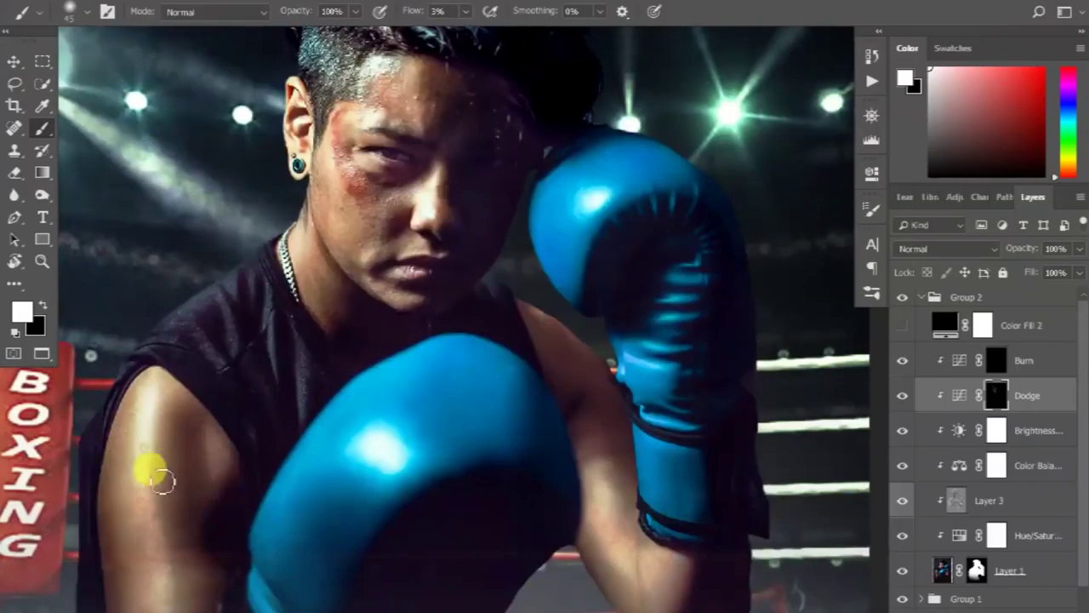
mouse_move(362, 292)
mouse_down()
mouse_move(324, 228)
mouse_move(329, 309)
mouse_move(343, 333)
mouse_up()
mouse_move(372, 146)
mouse_down()
mouse_move(443, 181)
mouse_move(445, 158)
mouse_move(432, 202)
mouse_up()
Paint burn shadows on the Burn mask and preview the painted mask
click(996, 360)
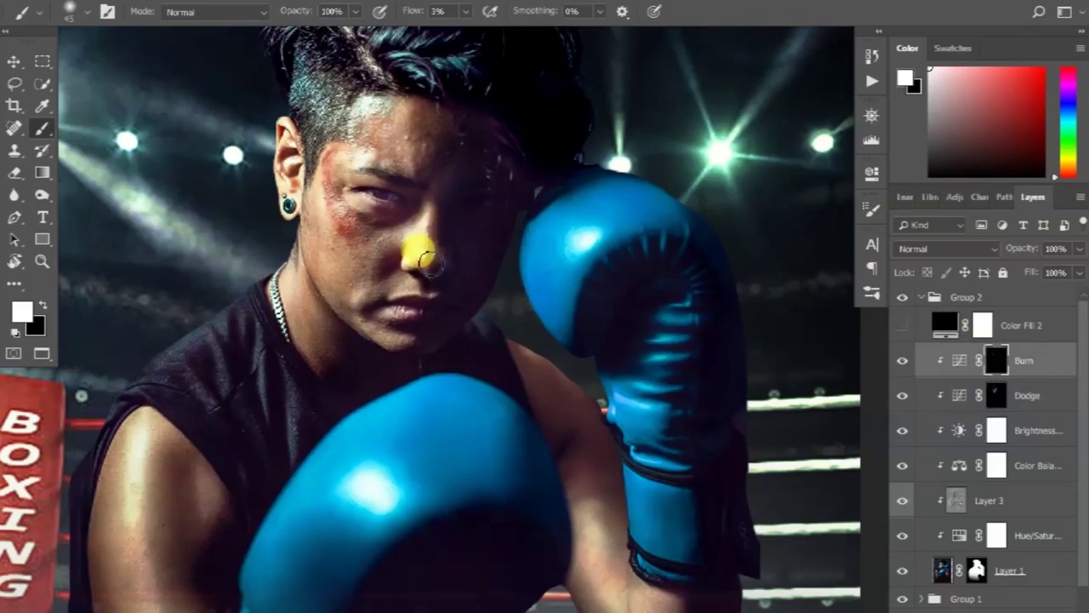
scroll(433, 237, down, 3)
key(backslash)
key(backslash)
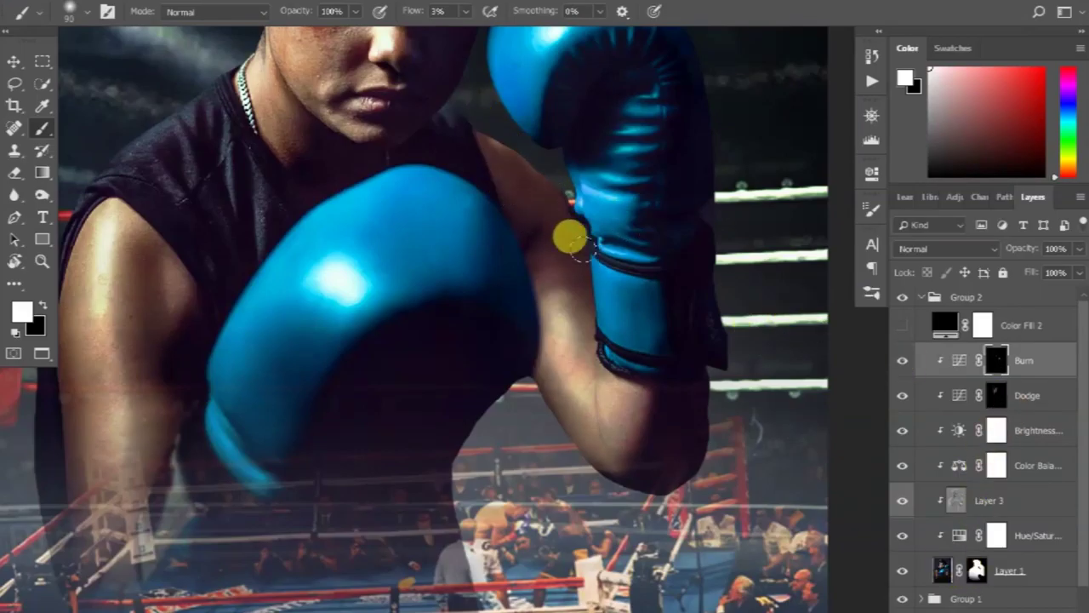
key(ctrl+minus)
key(ctrl+minus)
key(ctrl+minus)
key(ctrl+plus)
key(ctrl+plus)
key(ctrl+plus)
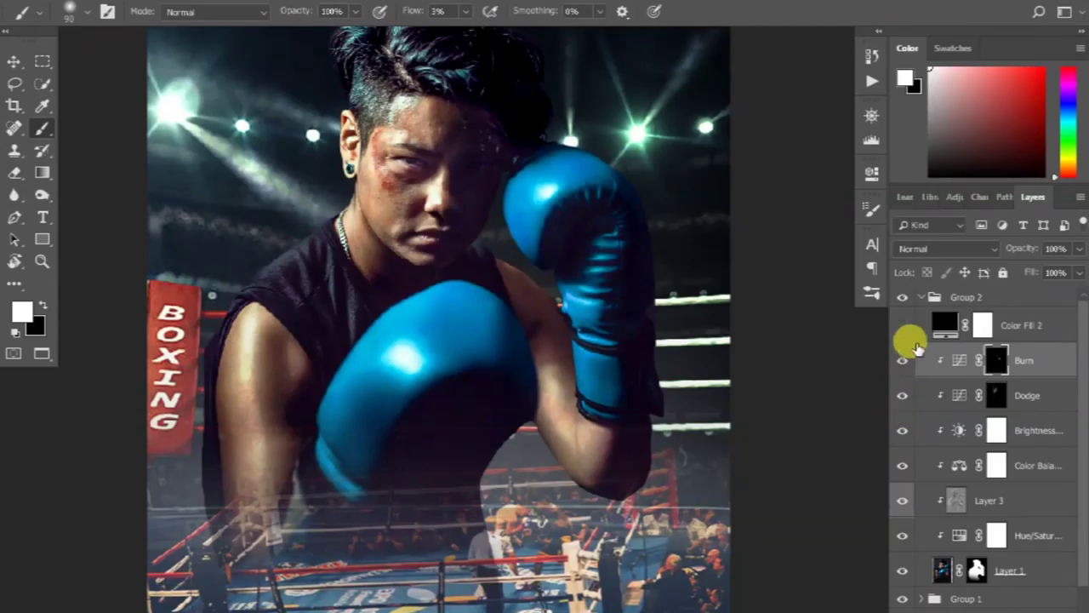
Toggle the Color Fill 2 check layer to verify, then delete it
click(927, 325)
click(902, 325)
key(Delete)
key(d)
scroll(562, 362, down, 1)
Convert Layer 2 to a smart object and apply a 3.8 px Gaussian Blur
drag(1021, 184, 1021, 150)
click(31, 59)
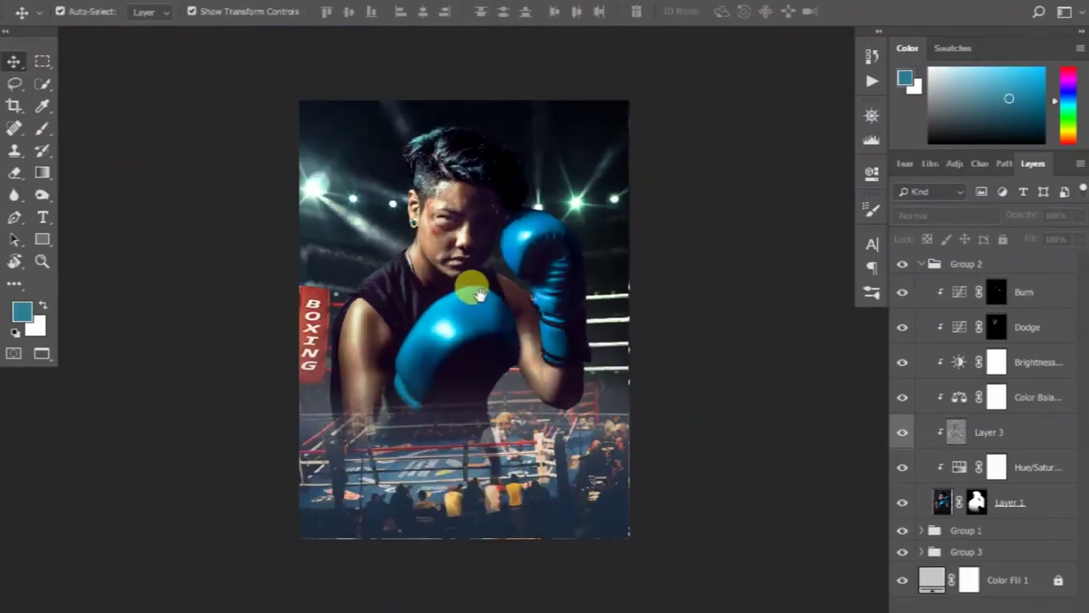
click(919, 551)
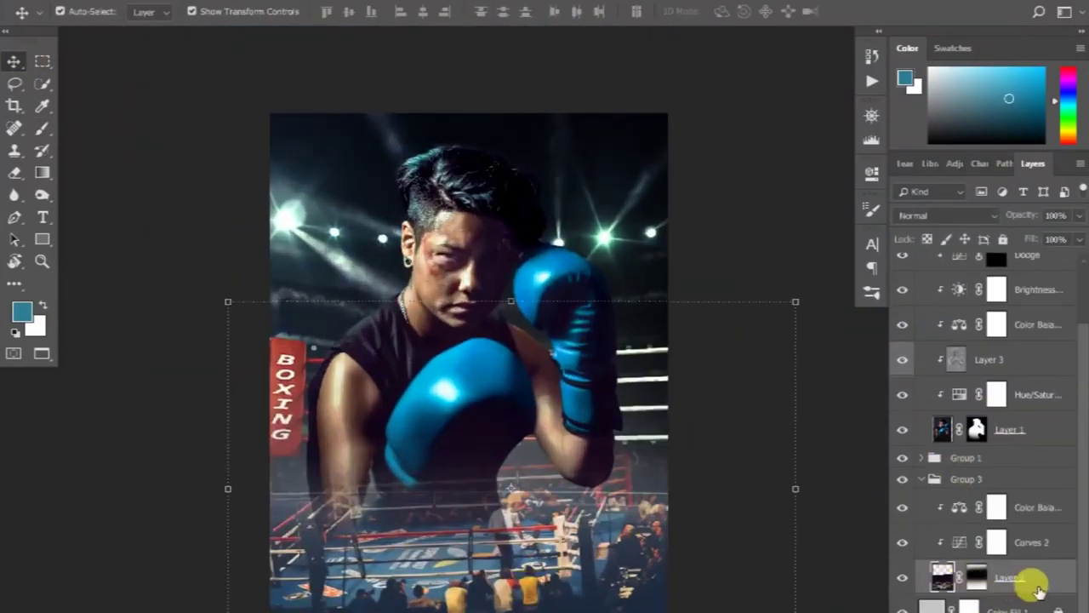
right_click(1033, 578)
key(Escape)
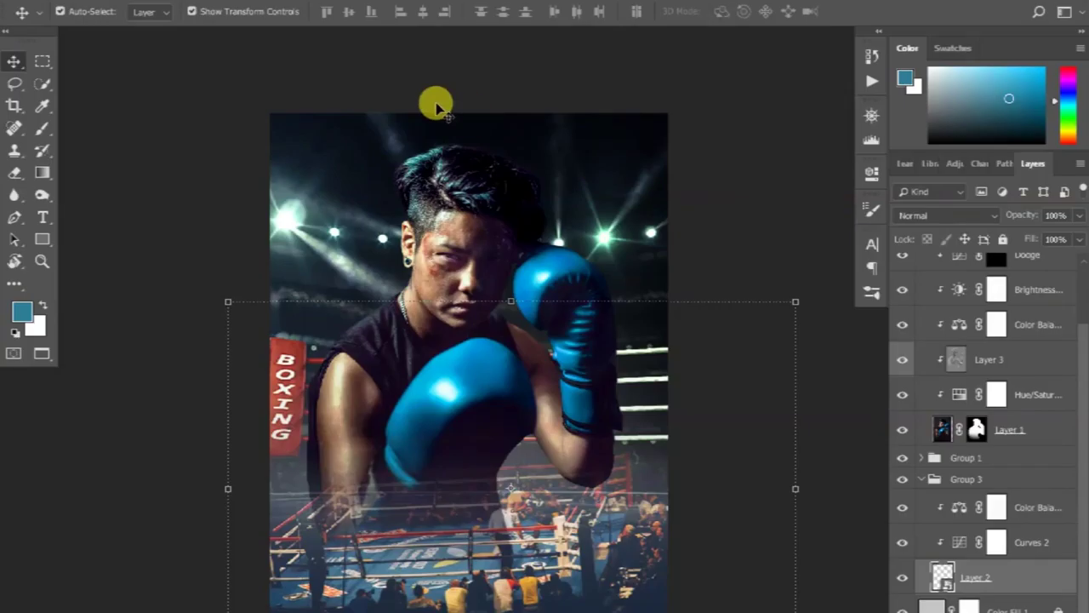
click(254, 3)
click(400, 223)
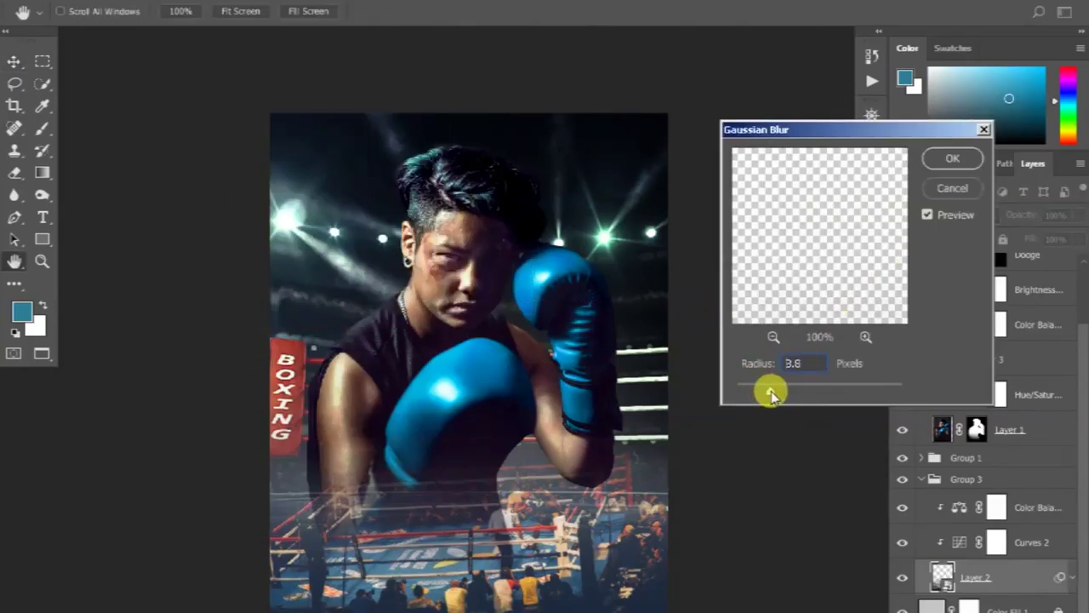
click(937, 220)
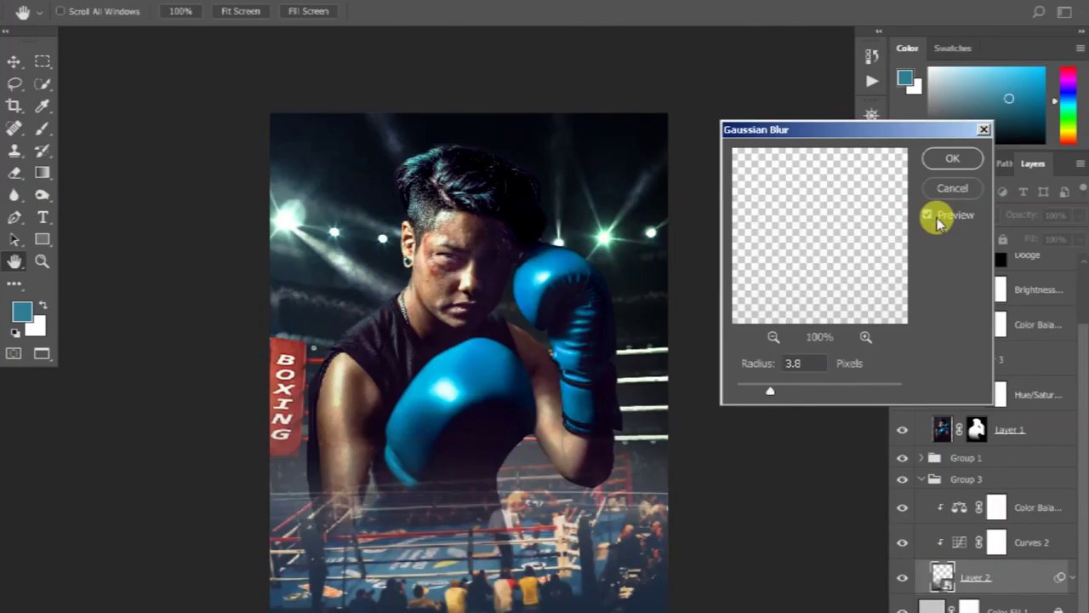
key(Return)
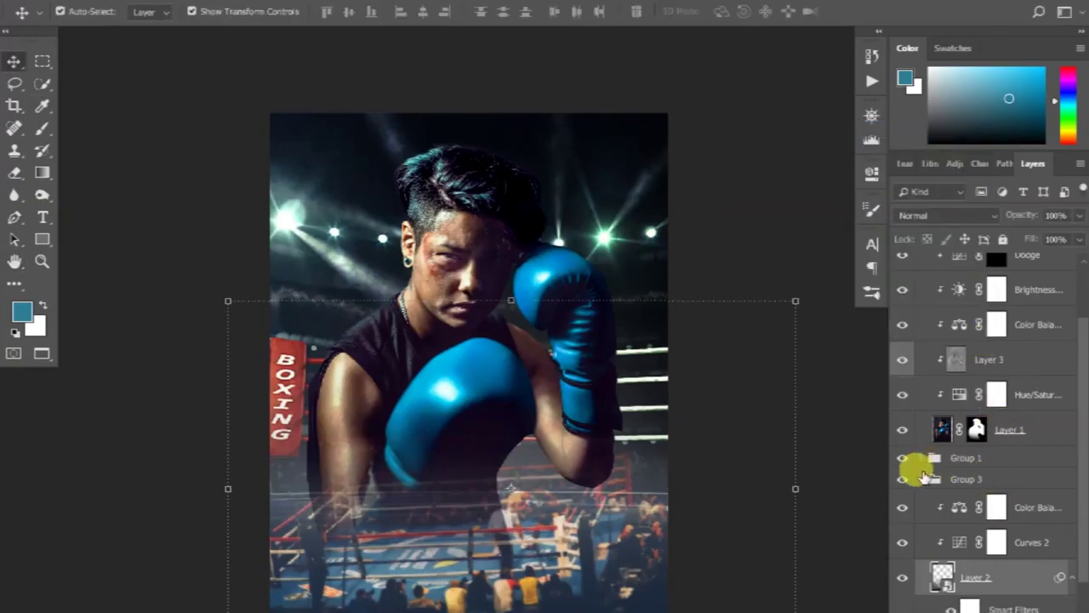
Apply a 1.4 px Gaussian Blur to the arena layer in Group 1
click(921, 478)
click(917, 530)
scroll(987, 527, down, 2)
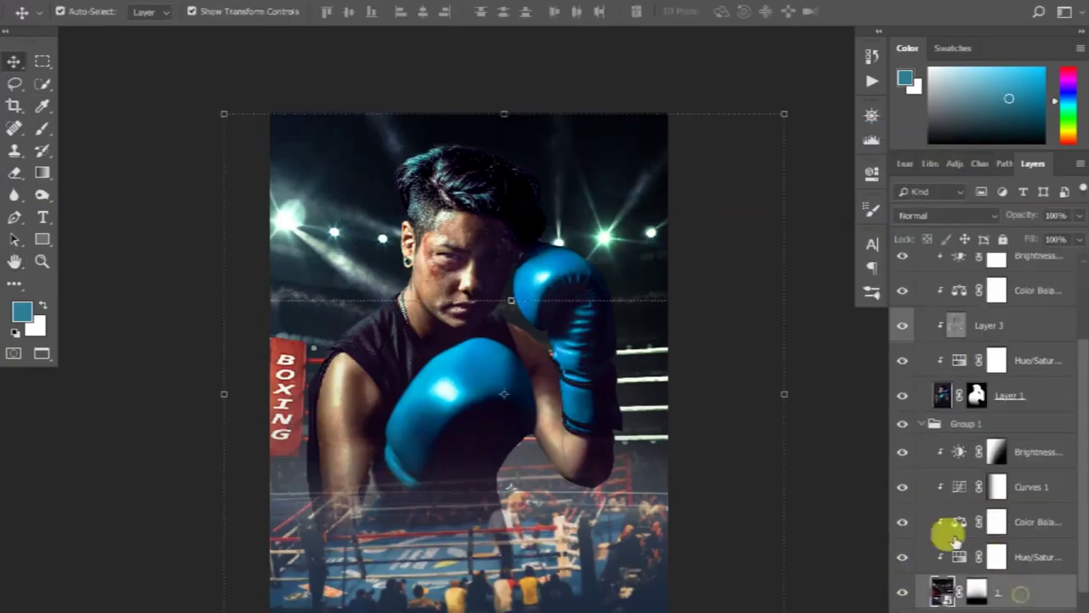
click(247, 1)
click(479, 218)
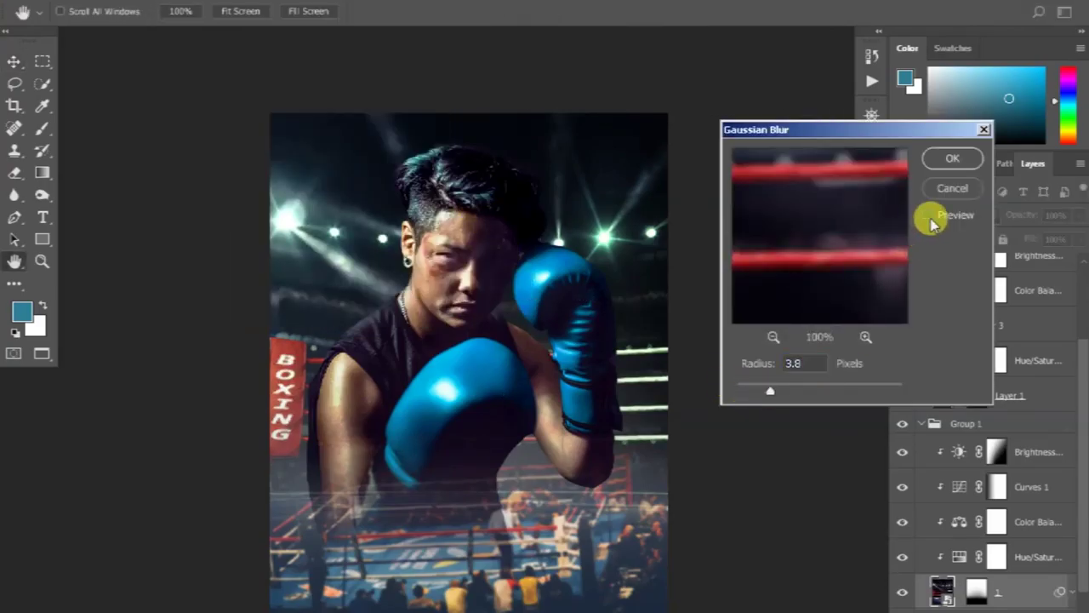
drag(753, 385, 749, 388)
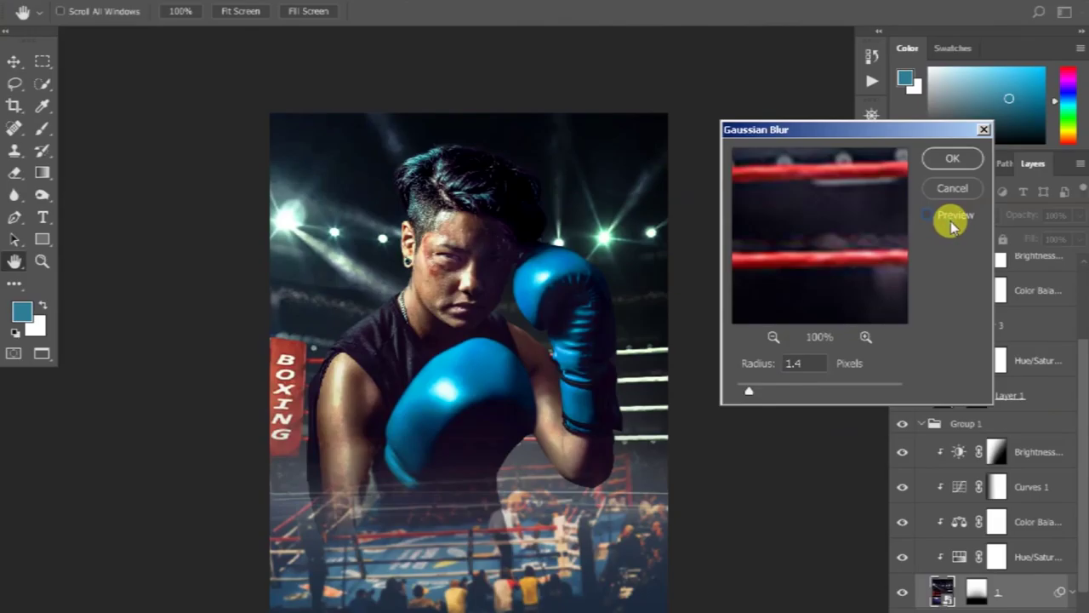
click(952, 158)
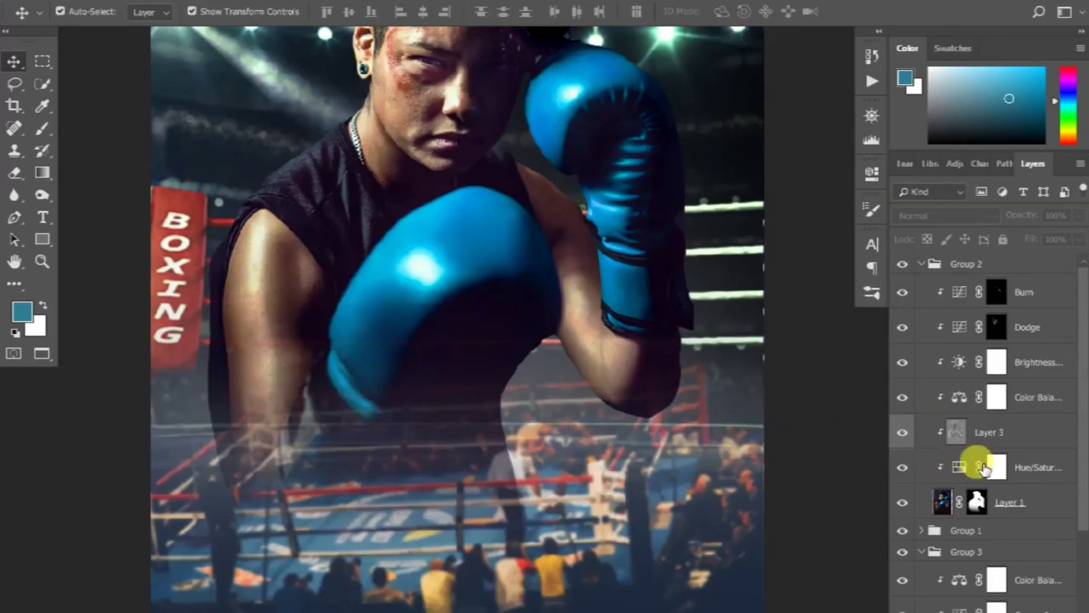
Paint black on Layer 1's mask to clear the faded figure and ghosted area around the referee
click(976, 502)
key(b)
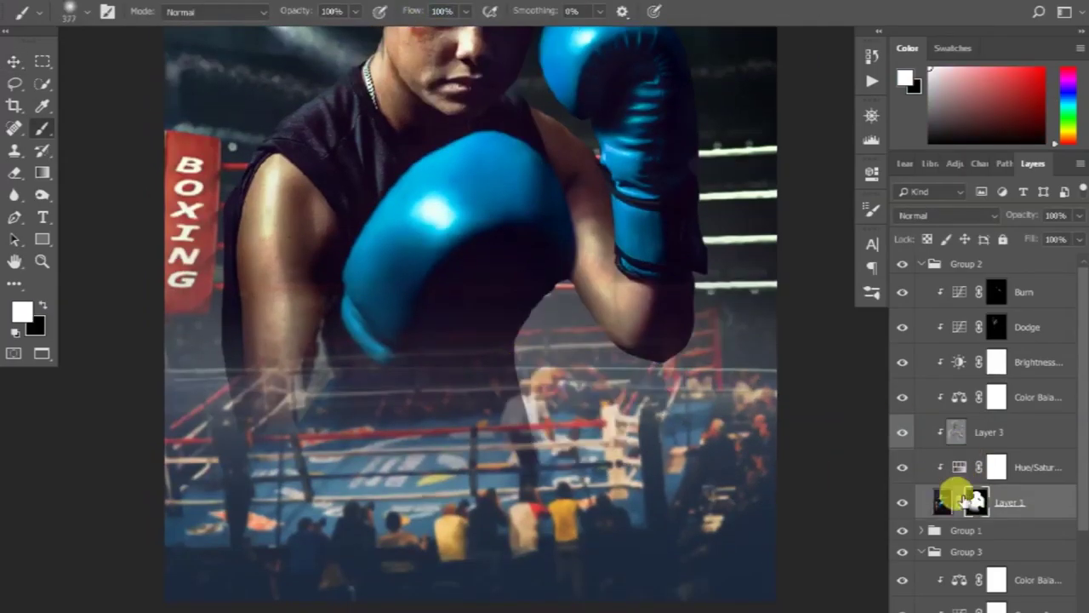
key(x)
key(bracketleft)
key(bracketleft)
key(bracketleft)
drag(490, 376, 597, 456)
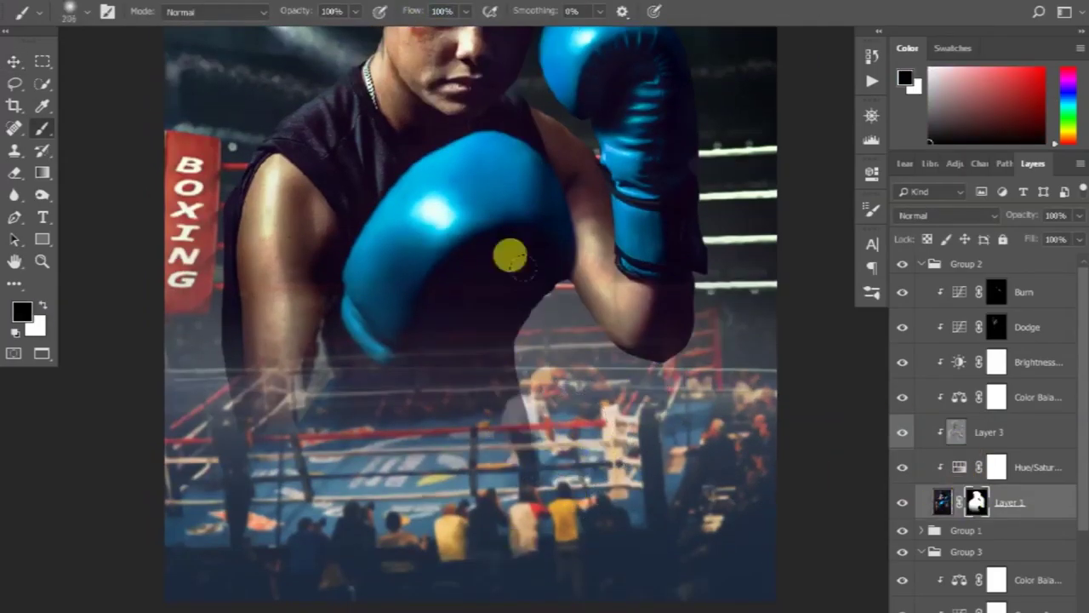
drag(439, 337, 477, 198)
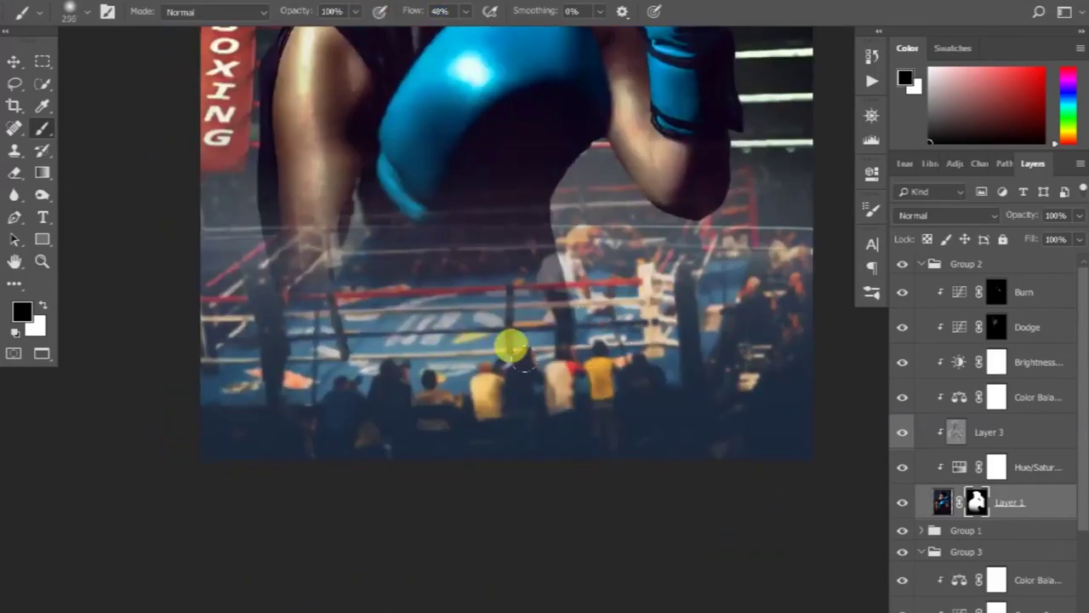
drag(536, 220, 540, 299)
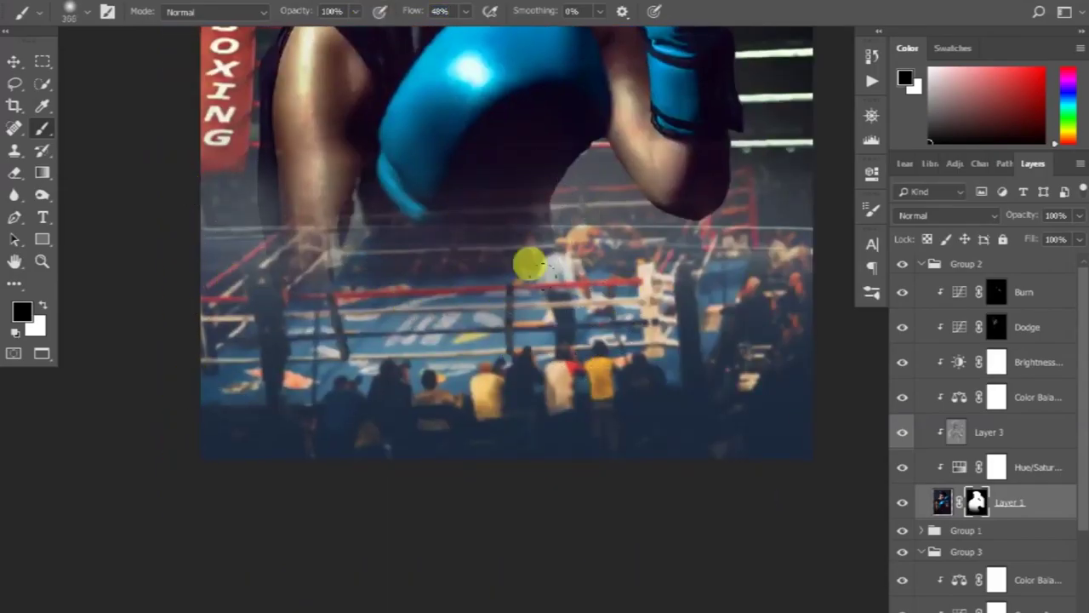
key(bracketleft)
key(bracketleft)
key(bracketleft)
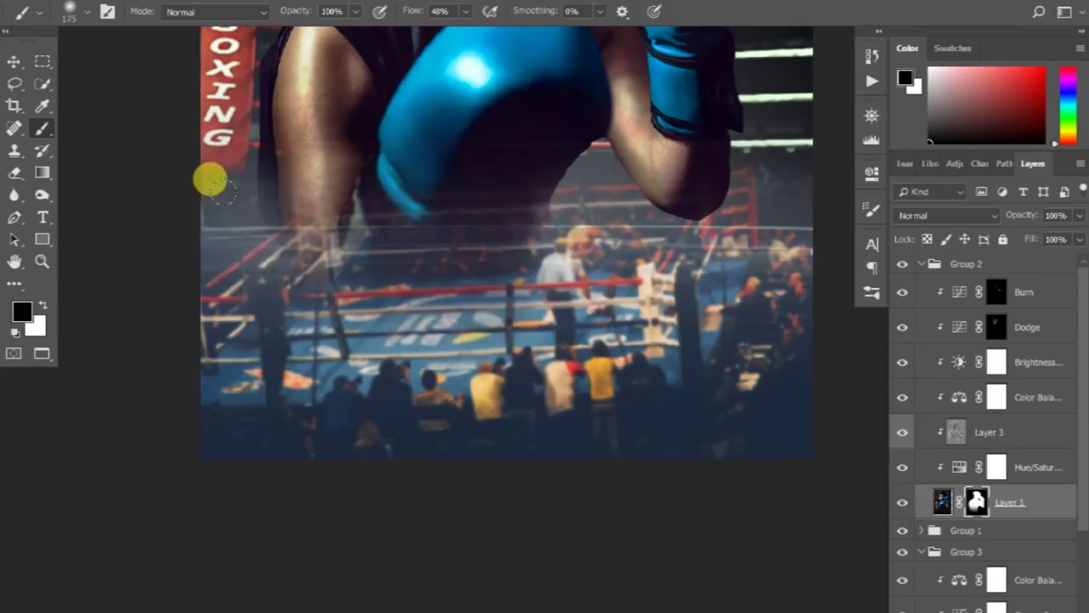
Zoom out, collapse Groups 2 and 3, and add a new empty layer above Burn in Group 2
key(ctrl+minus)
scroll(588, 217, up, 3)
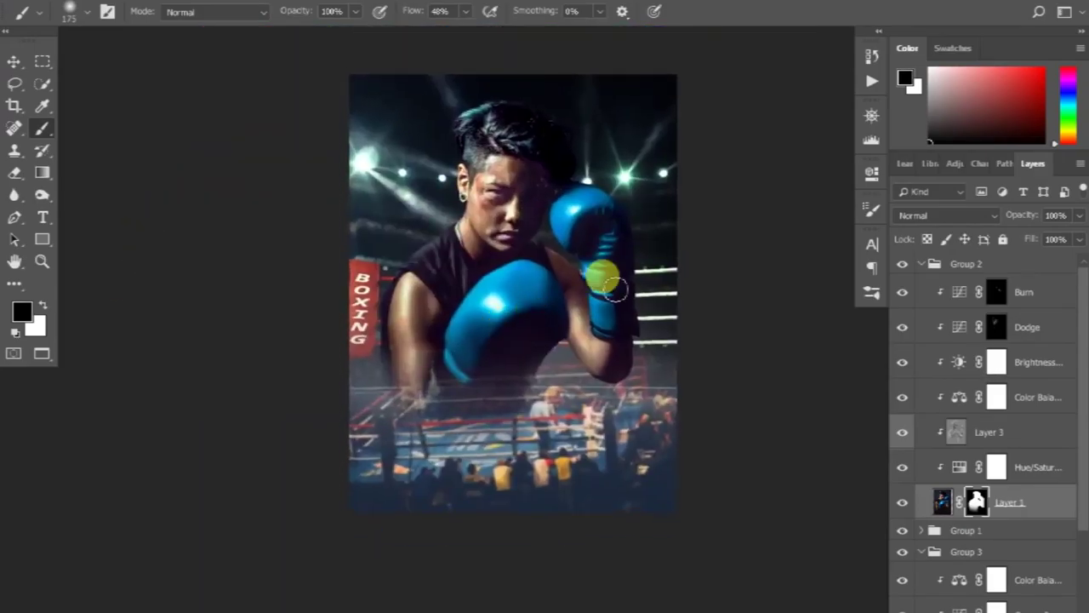
scroll(586, 258, up, 3)
scroll(486, 304, up, 2)
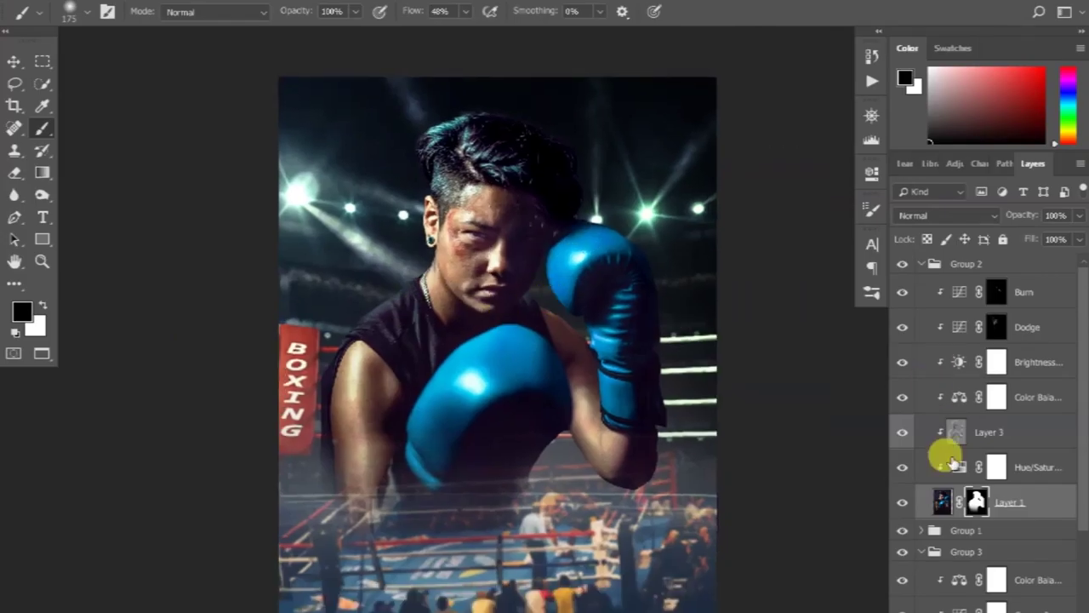
click(922, 264)
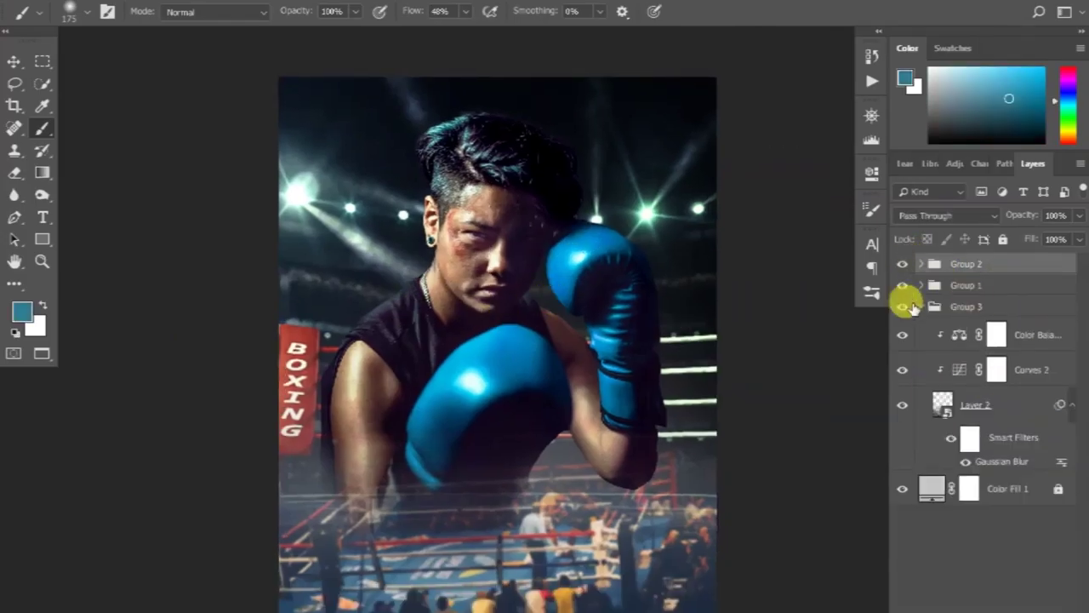
click(920, 305)
click(902, 265)
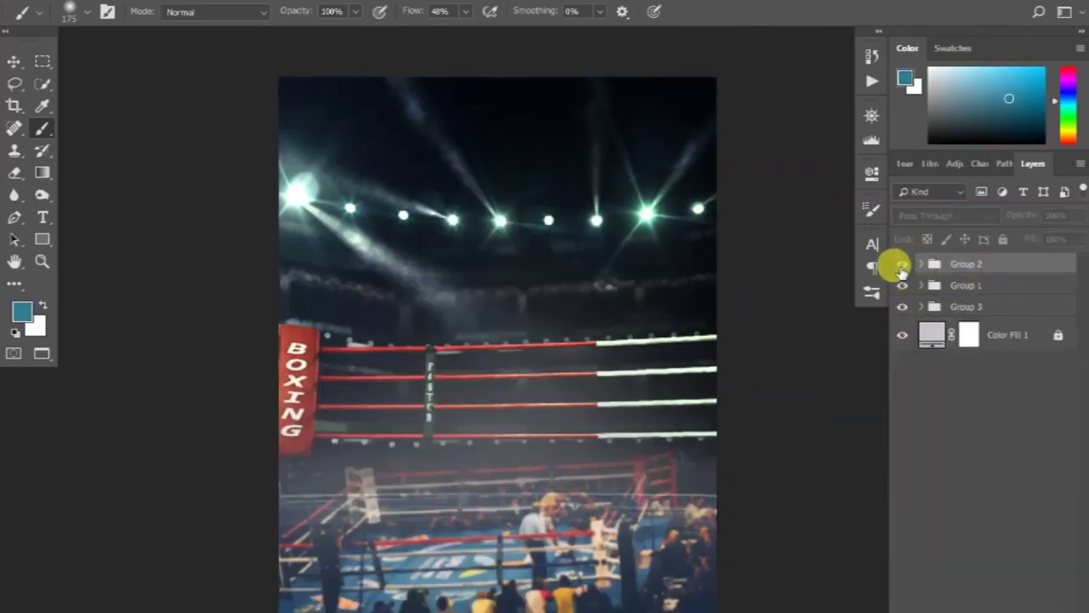
click(924, 267)
click(1043, 294)
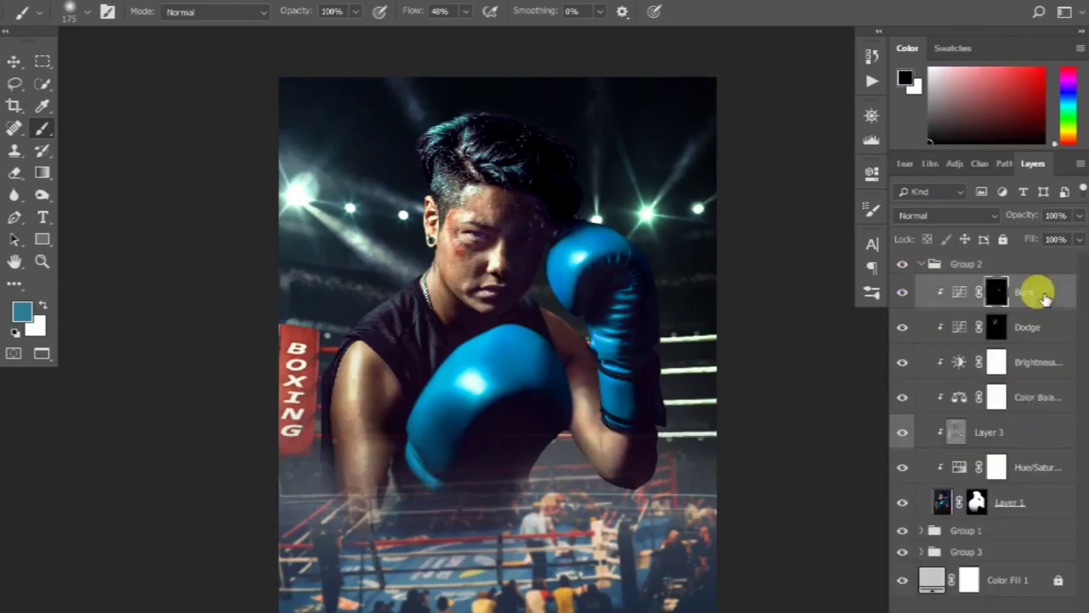
key(ctrl+shift+alt+n)
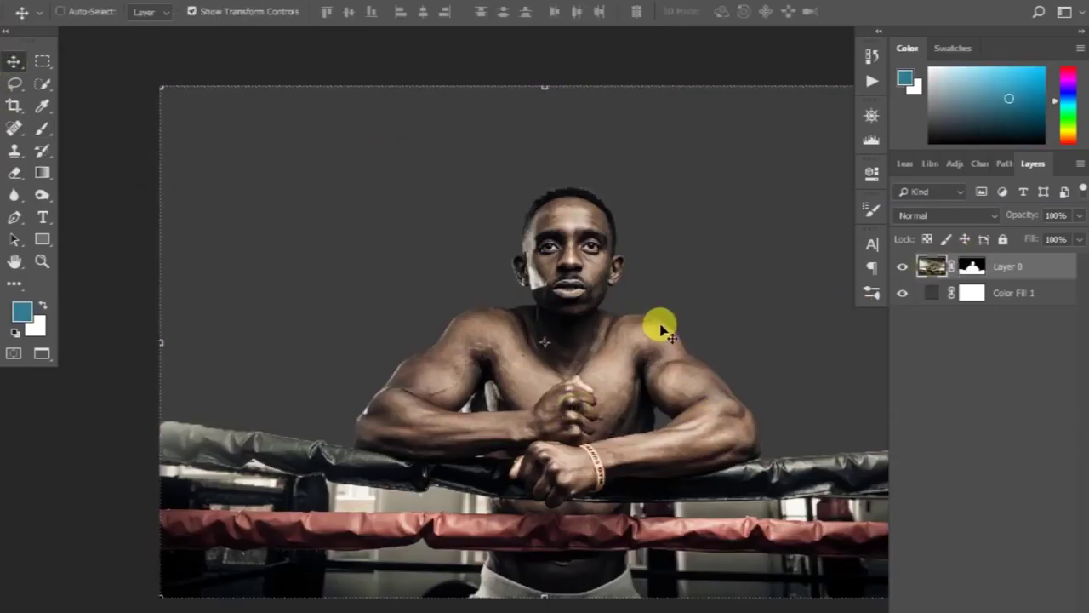
Bring the shirtless boxer into the poster as Layer 5, enlarged and positioned lower
drag(934, 271, 517, 406)
key(ctrl+t)
drag(700, 389, 732, 409)
mouse_move(612, 316)
mouse_down()
mouse_move(520, 345)
mouse_move(516, 382)
mouse_move(517, 363)
mouse_up()
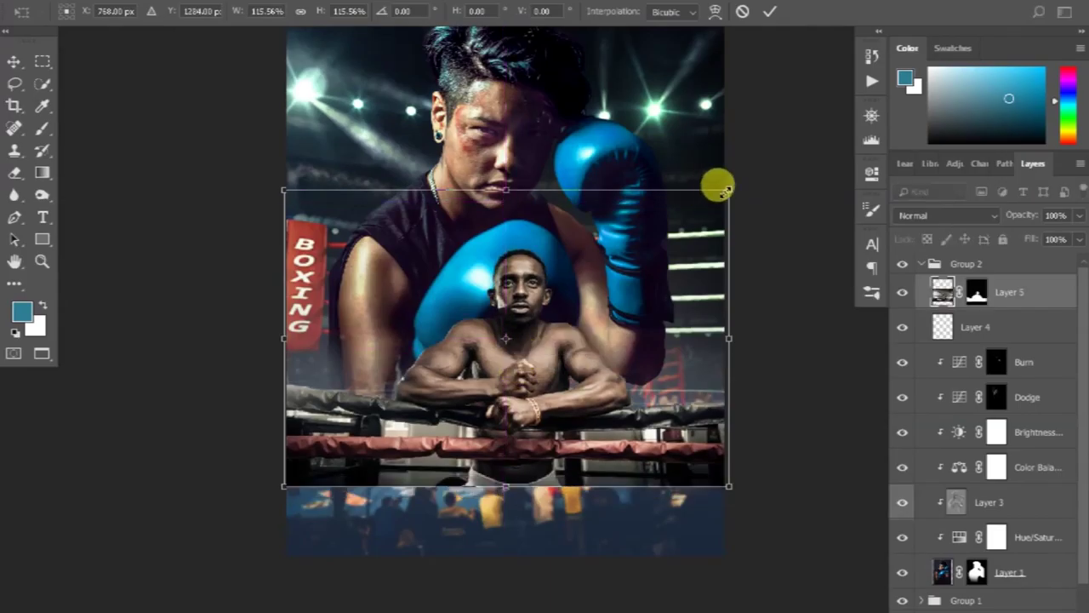
key(Return)
Move Layer 5 to the top of the layer stack above Group 2
mouse_move(996, 281)
mouse_down()
mouse_move(1001, 250)
mouse_move(987, 310)
mouse_up()
click(919, 294)
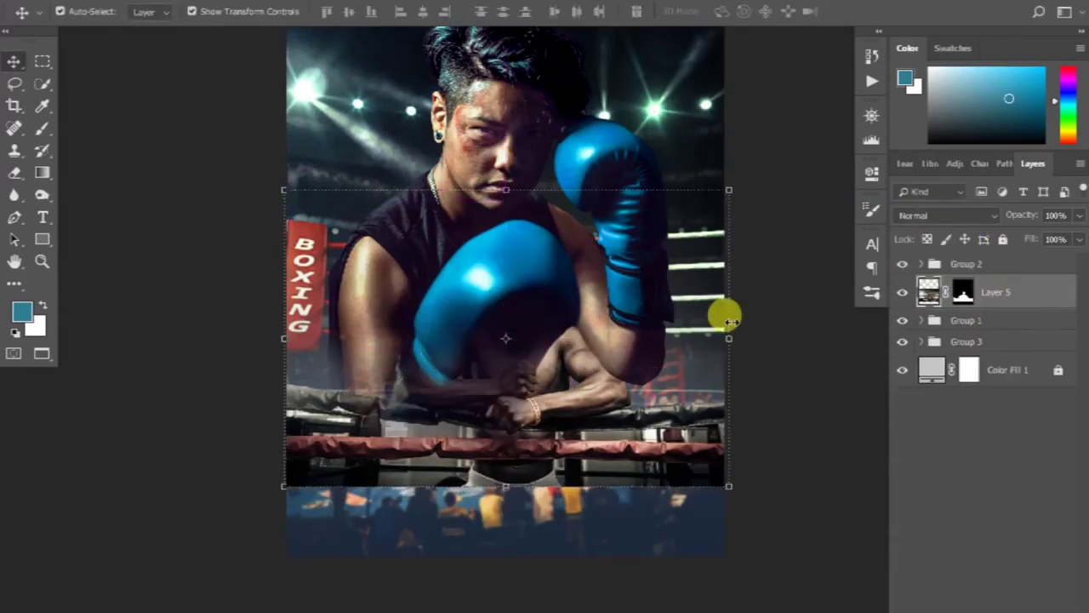
scroll(648, 308, down, 2)
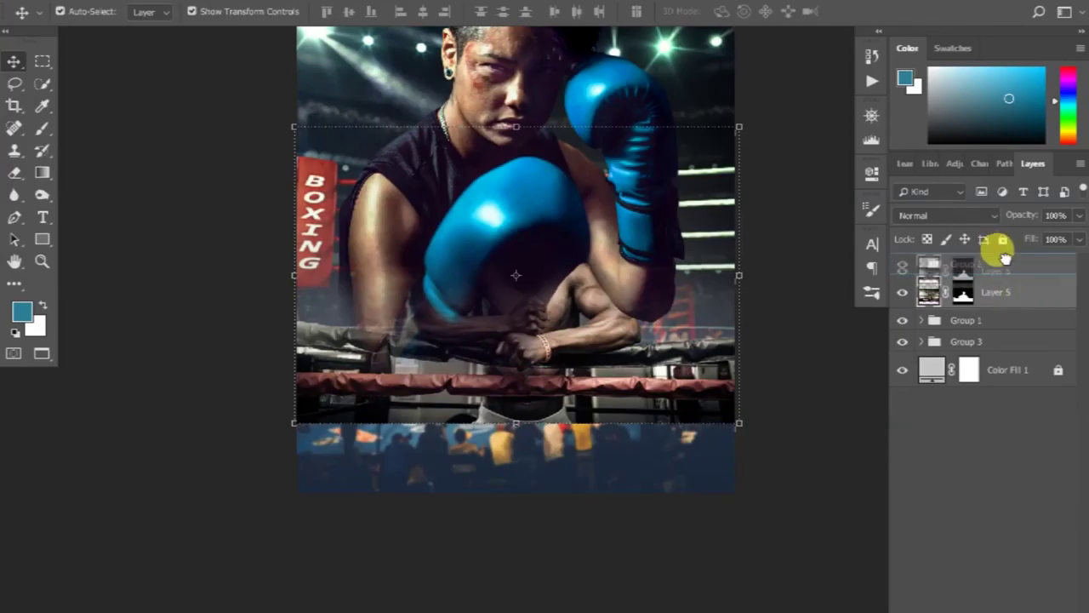
drag(1002, 293, 991, 255)
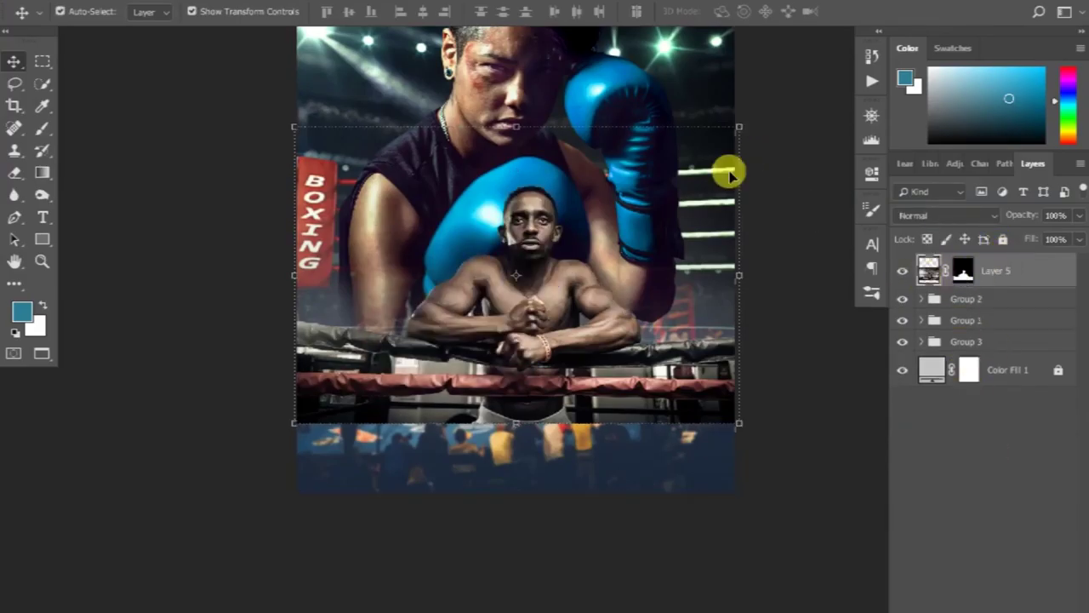
Paint black to hide the bottom of Layer 5 and reveal the crowd
key(d)
key(b)
mouse_move(260, 377)
mouse_down()
mouse_move(868, 370)
mouse_move(117, 402)
mouse_up()
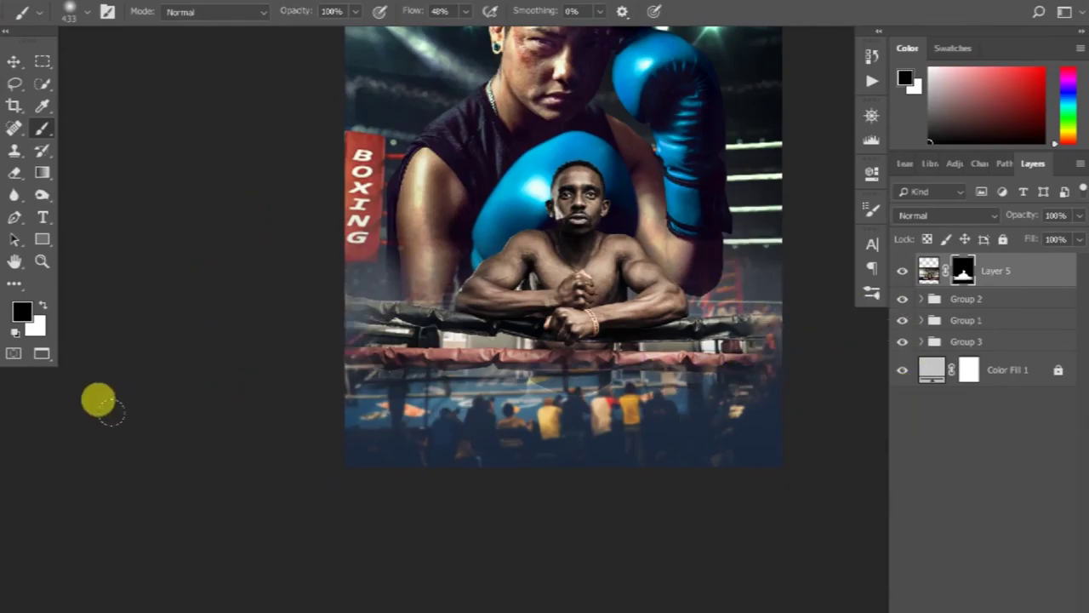
Mask out more of Layer 5 to show the red ropes, then move him down and rescale him
drag(114, 314, 794, 340)
key(v)
key(ctrl+t)
mouse_move(706, 144)
mouse_down()
mouse_move(703, 182)
mouse_move(590, 272)
mouse_move(620, 377)
mouse_move(619, 358)
mouse_up()
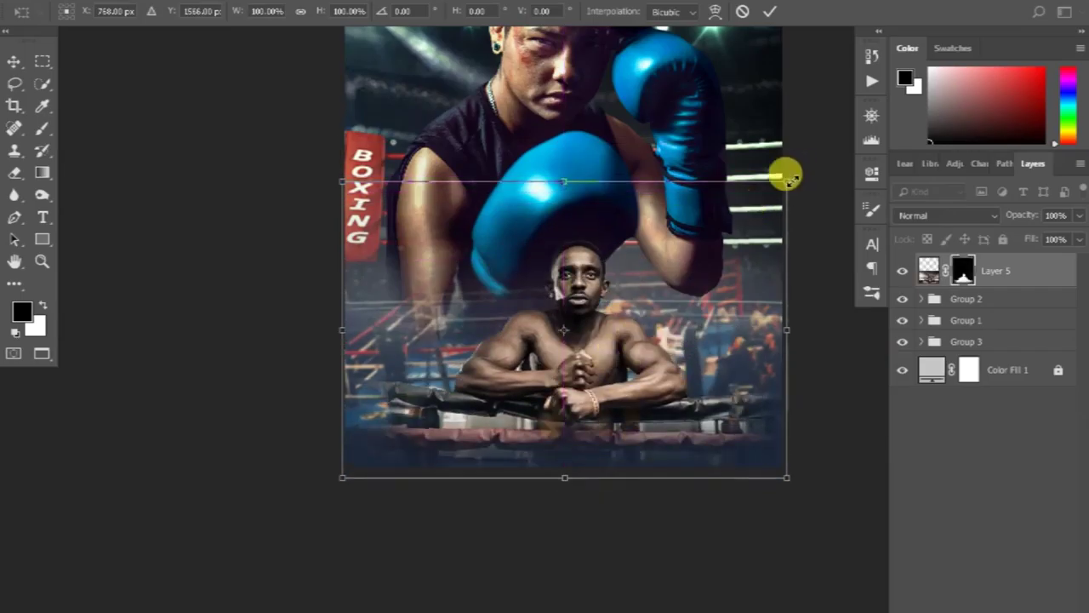
drag(786, 177, 700, 246)
key(ctrl+plus)
drag(663, 303, 554, 311)
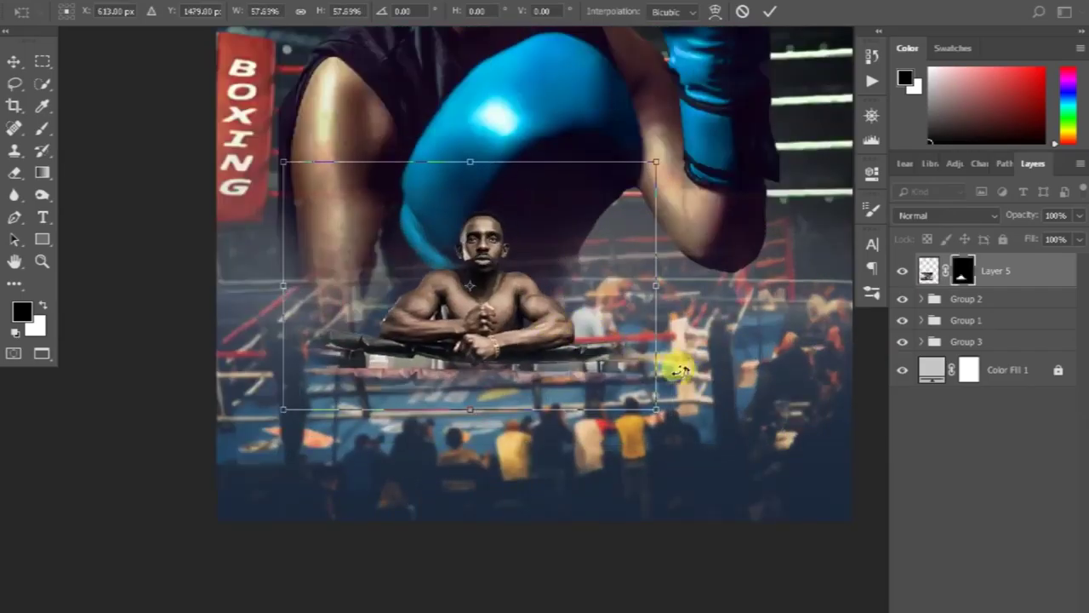
drag(656, 162, 745, 103)
click(769, 11)
Place Layer 5 below Group 2, rescale and nudge it left, and add a mask to Group 2
drag(1004, 274, 1008, 308)
key(ctrl+minus)
key(ctrl+t)
mouse_move(745, 189)
mouse_down()
mouse_move(755, 203)
mouse_move(763, 195)
mouse_up()
drag(628, 377, 609, 387)
click(770, 11)
click(948, 264)
Paint black at 26% flow on Group 2's mask to fade the glove off the man's head
key(d)
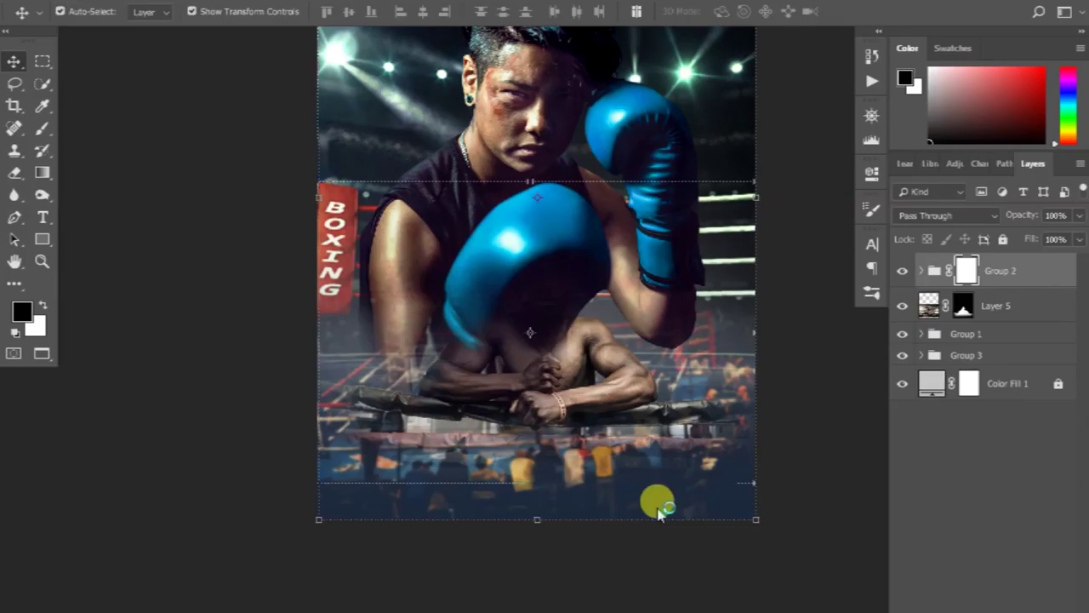
key(b)
drag(475, 240, 486, 275)
key(ctrl+z)
text(26)
key(ctrl+shift+z)
drag(413, 369, 486, 230)
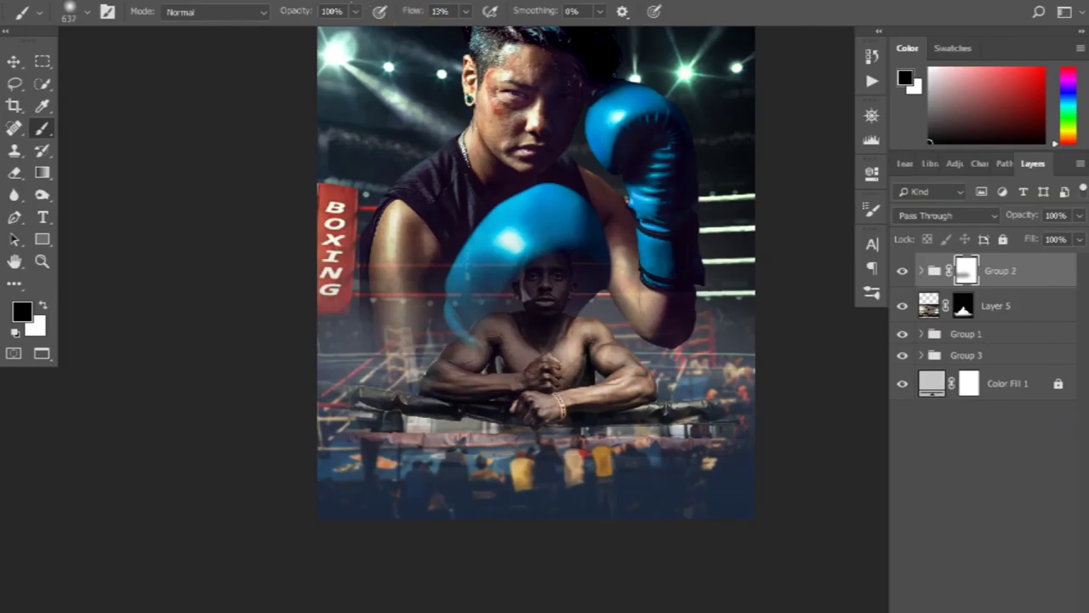
Swap between black and white and toggle Group 2's visibility to compare the mask
scroll(498, 219, down, 1)
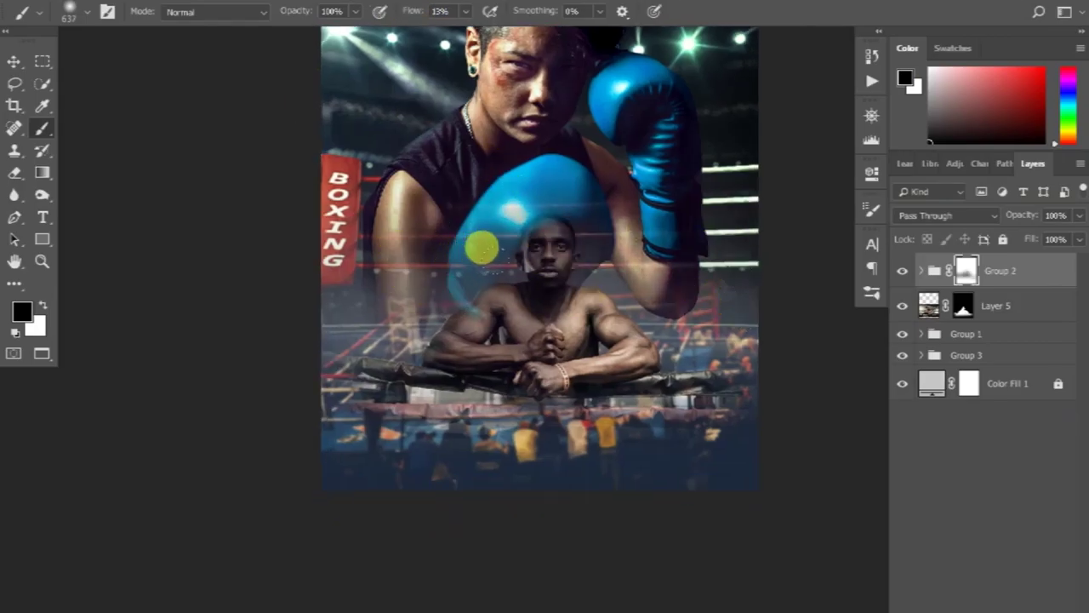
key(x)
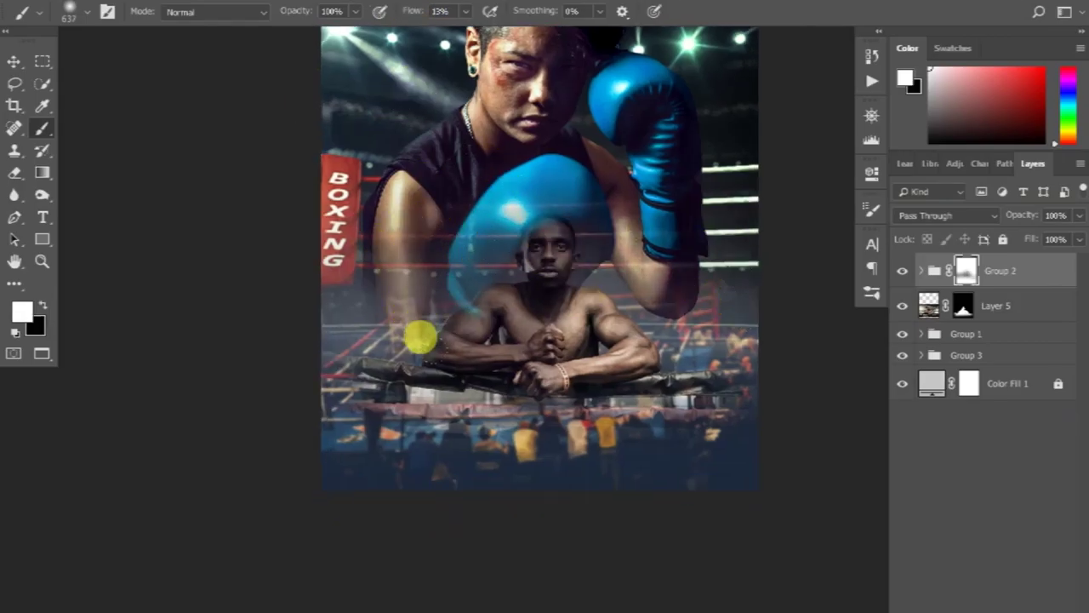
key(x)
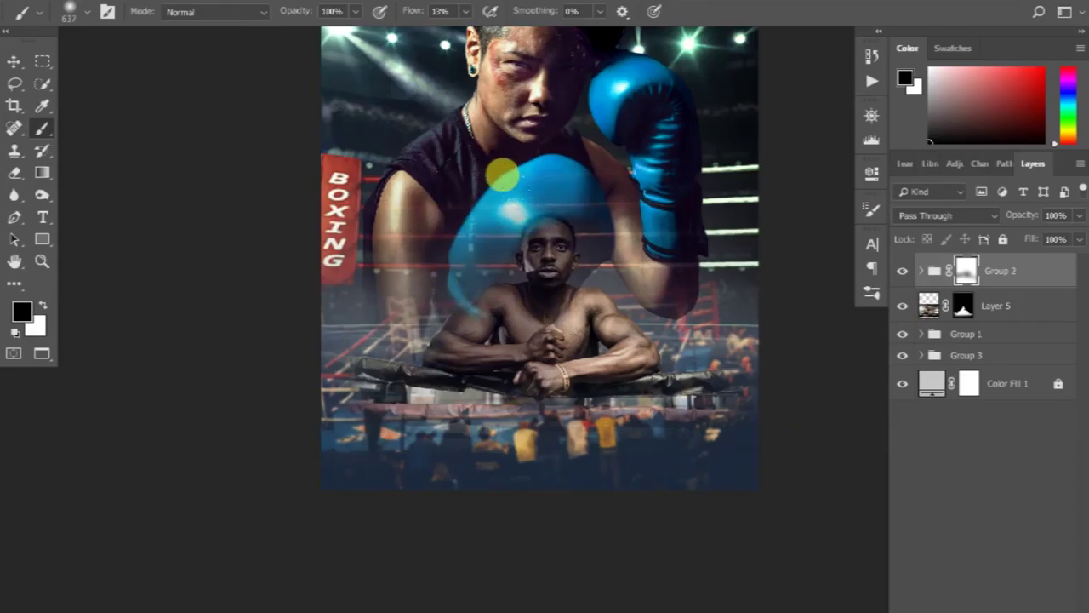
key(x)
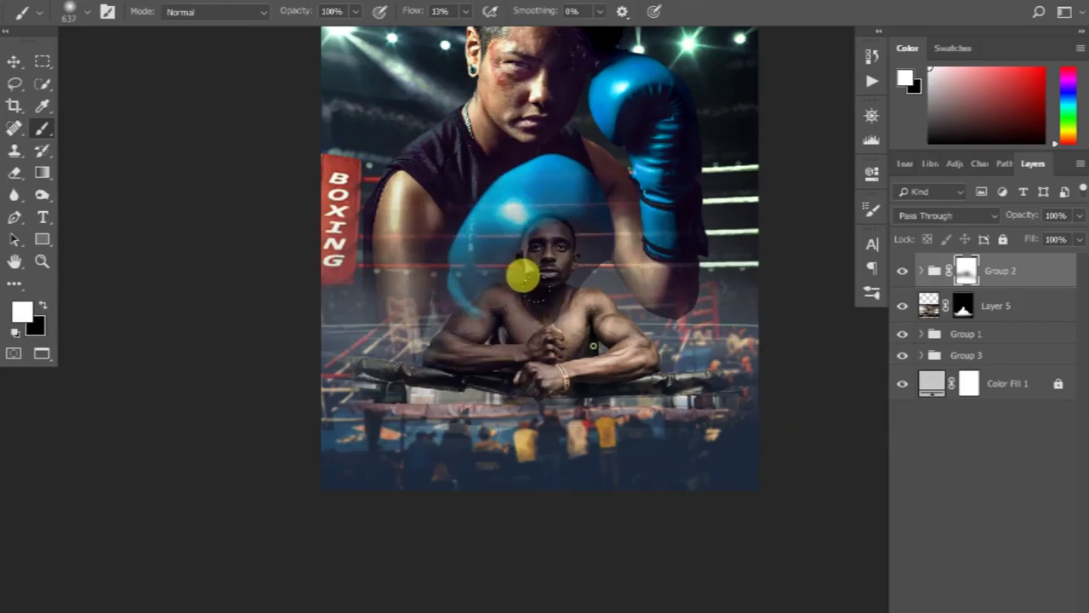
click(902, 270)
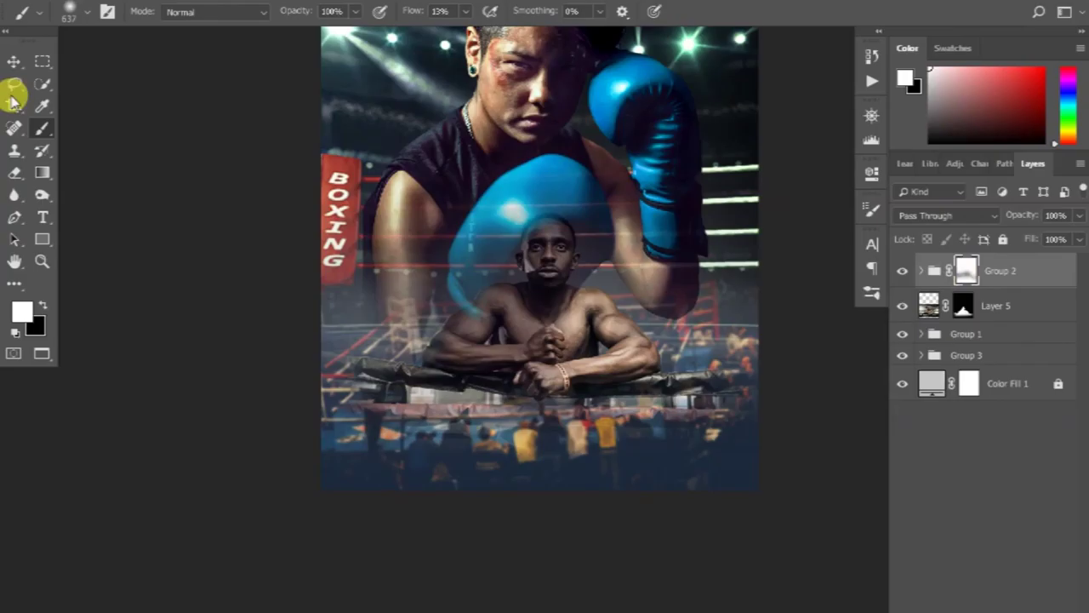
key(x)
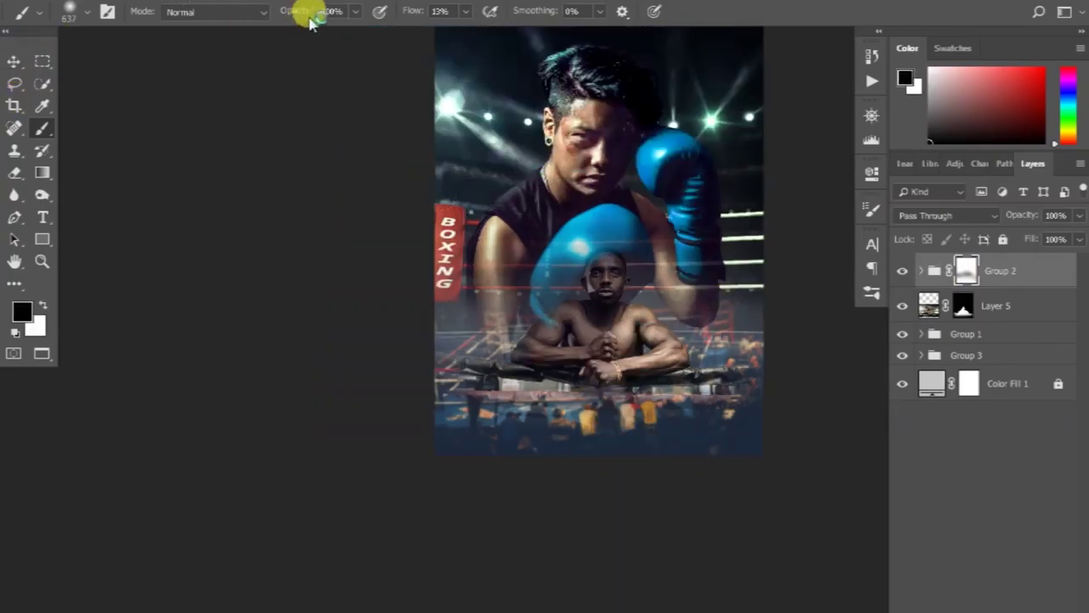
Select Layer 5's mask and fade the man's arms and ropes into the arena
click(14, 61)
scroll(681, 340, up, 3)
scroll(557, 340, up, 2)
click(963, 306)
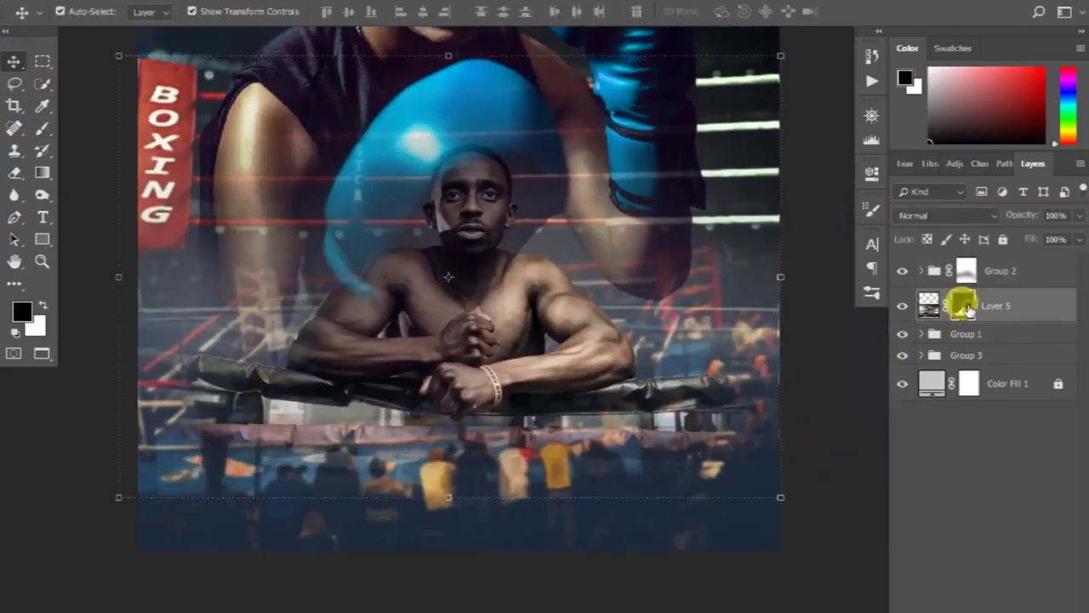
key(b)
click(486, 265)
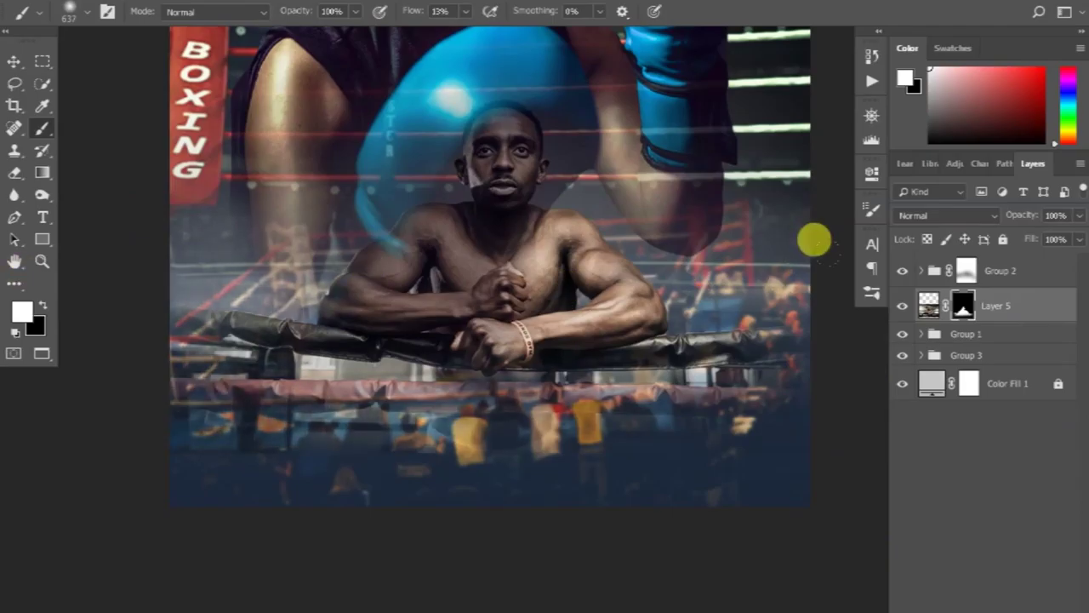
mouse_move(655, 357)
mouse_down()
mouse_move(255, 357)
mouse_move(663, 348)
mouse_move(493, 272)
mouse_up()
Add a Hue/Saturation adjustment clipped to Layer 5, lowering saturation to -43
click(14, 61)
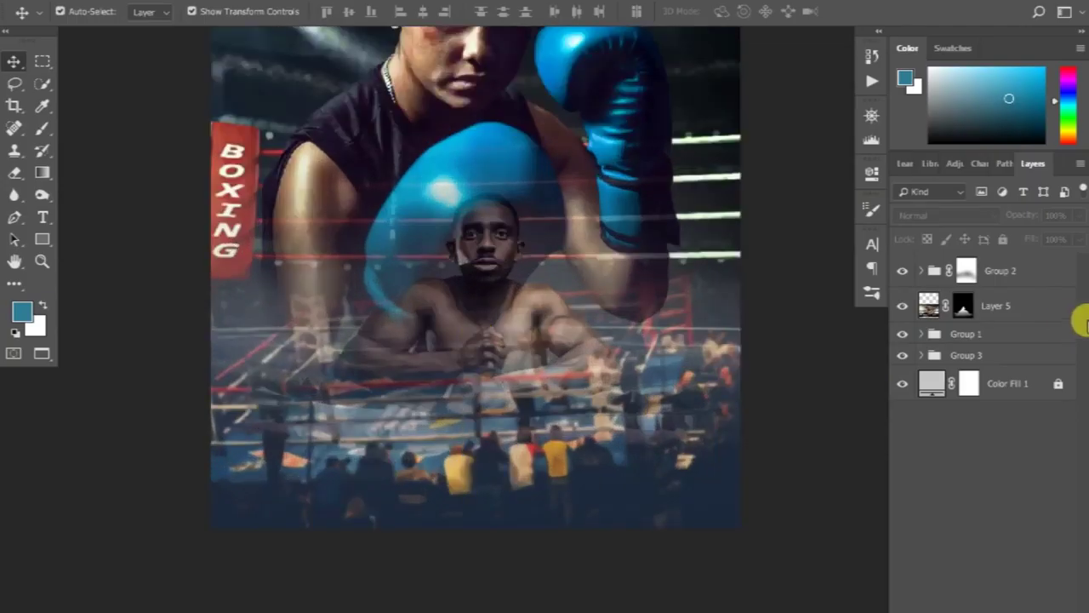
click(1076, 311)
click(997, 469)
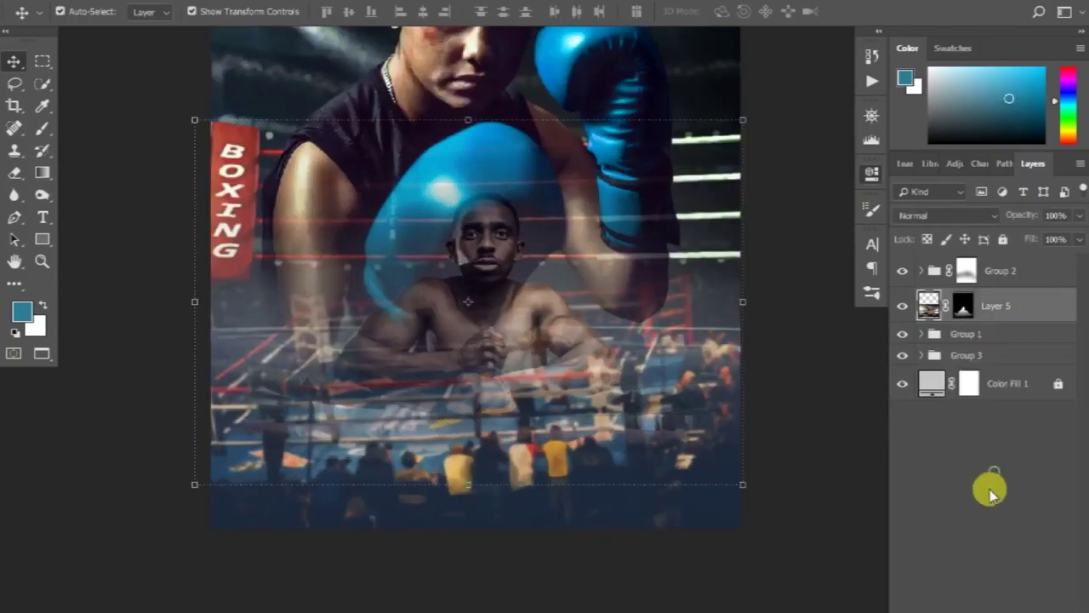
click(724, 457)
mouse_move(725, 313)
mouse_down()
mouse_move(705, 321)
mouse_move(736, 351)
mouse_up()
Shift the hue slider on the shirtless boxer's Hue/Saturation adjustment
scroll(437, 311, down, 3)
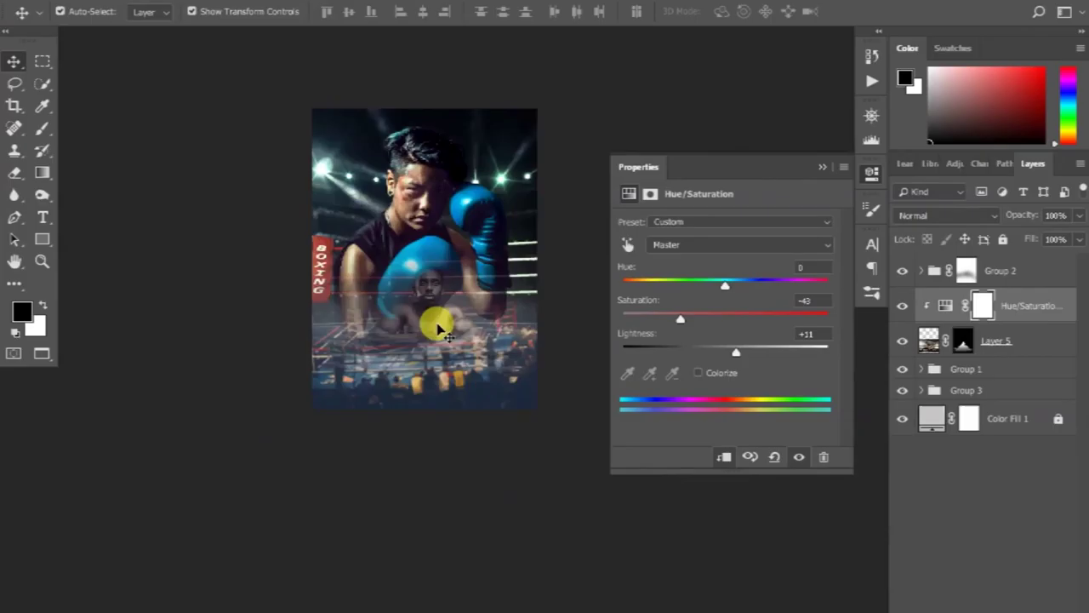
scroll(437, 323, up, 2)
drag(725, 284, 815, 291)
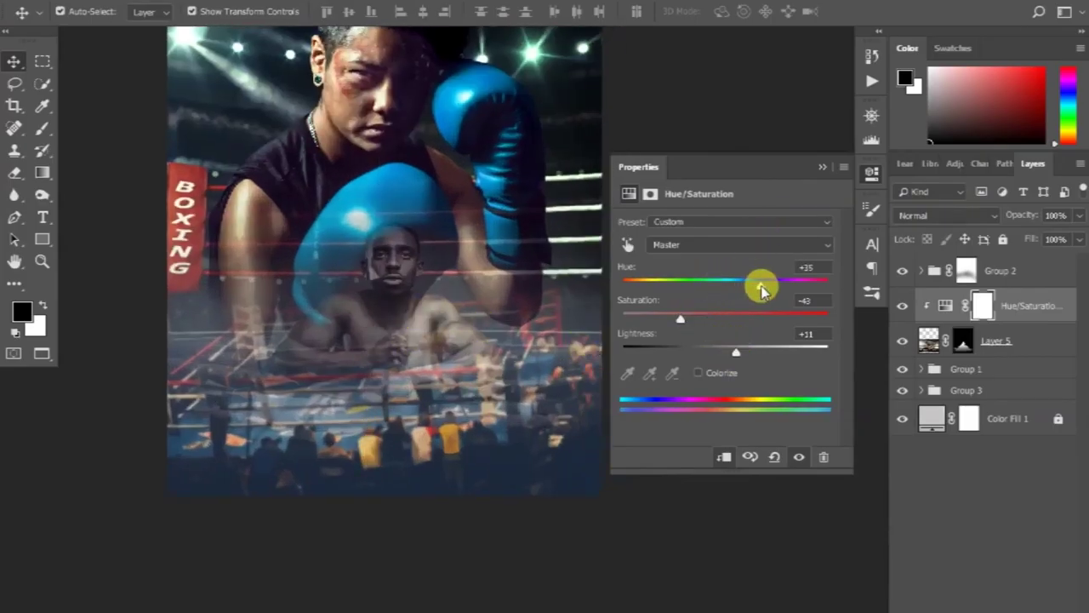
Rescale Layer 5 over the lower part of the poster
click(822, 167)
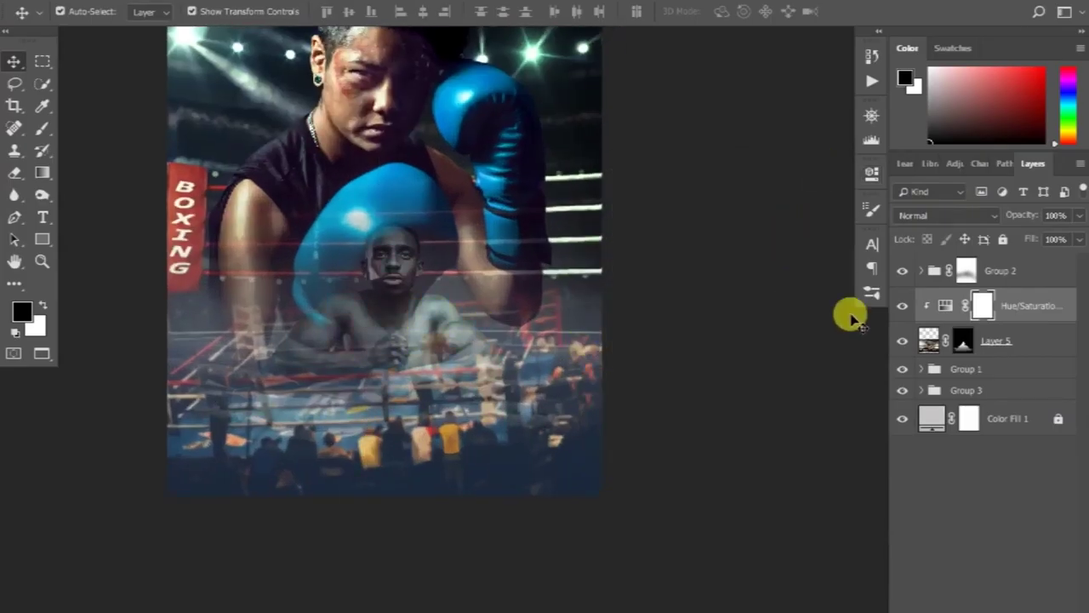
key(alt+bracketleft)
key(b)
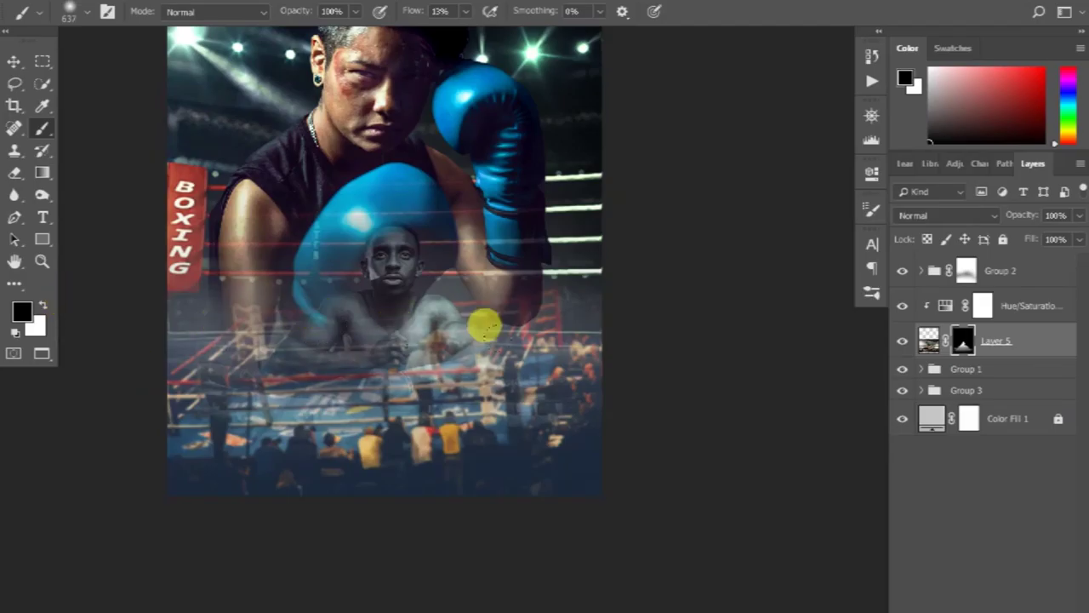
key(x)
click(14, 60)
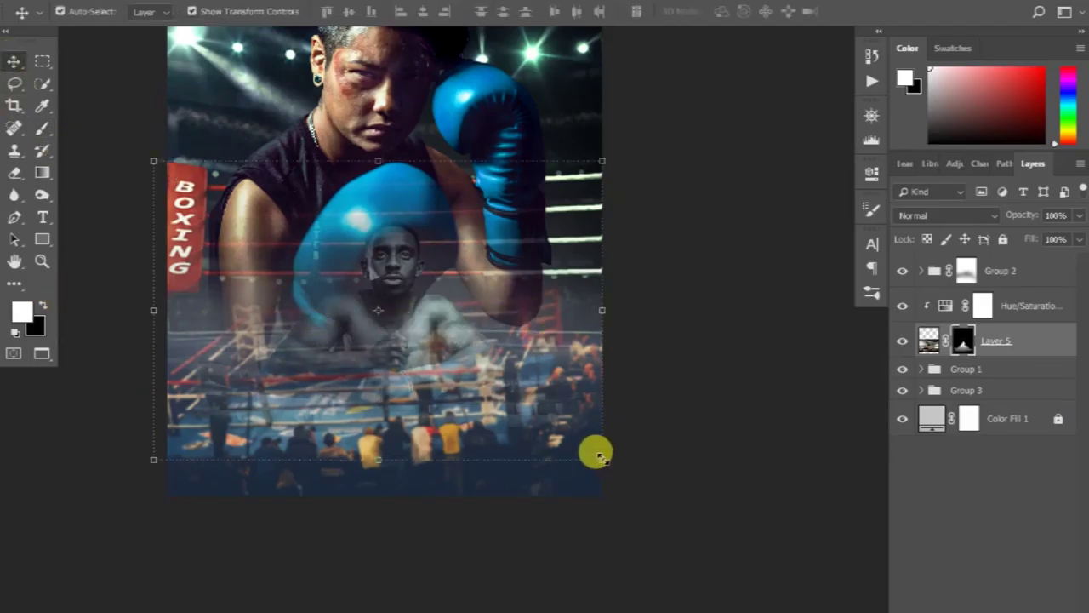
drag(603, 492, 644, 482)
click(769, 11)
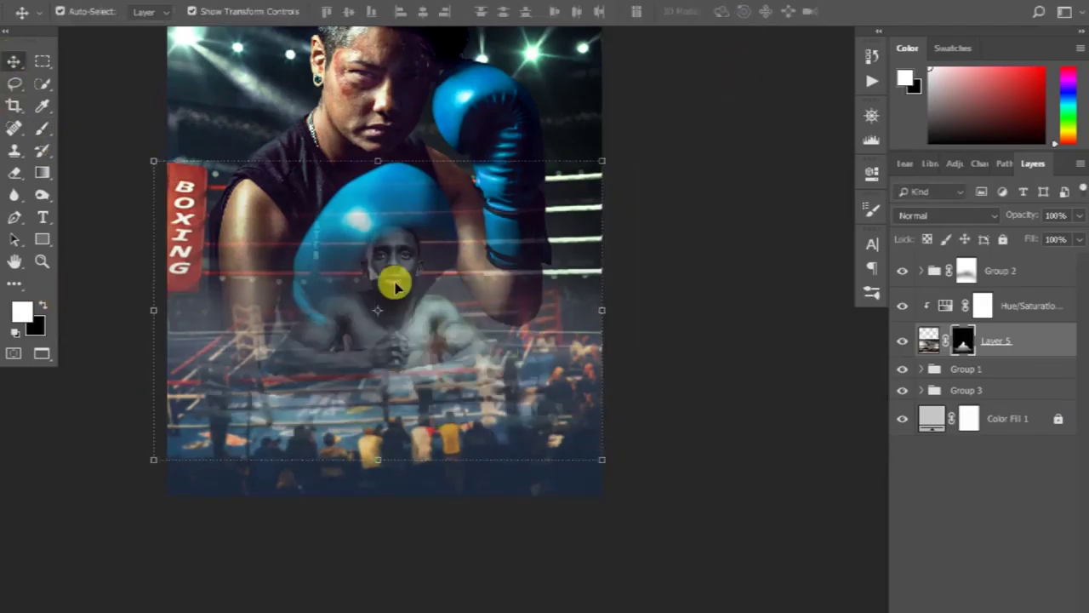
ctrl+click(936, 342)
Add a clipped Color Balance on Highlights with +25 red and -18 magenta
click(1004, 596)
click(1002, 486)
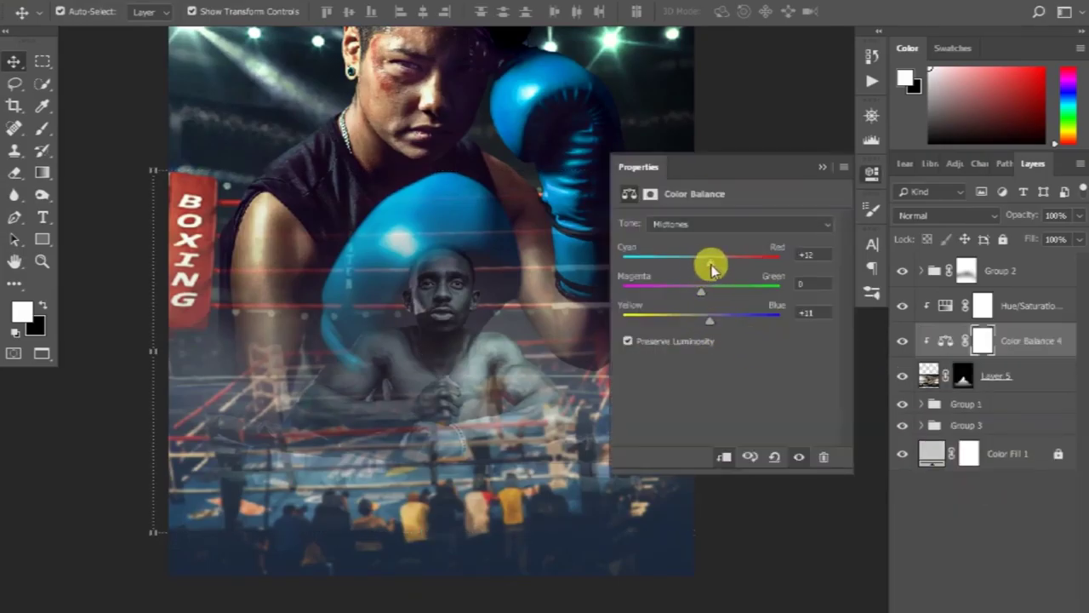
click(685, 224)
click(688, 266)
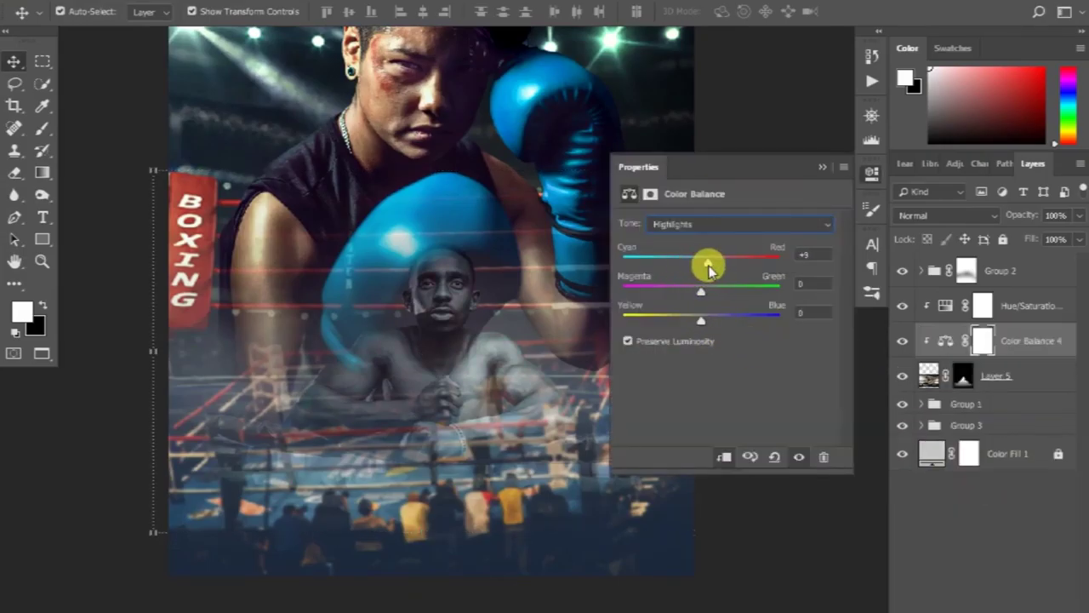
drag(701, 292, 719, 294)
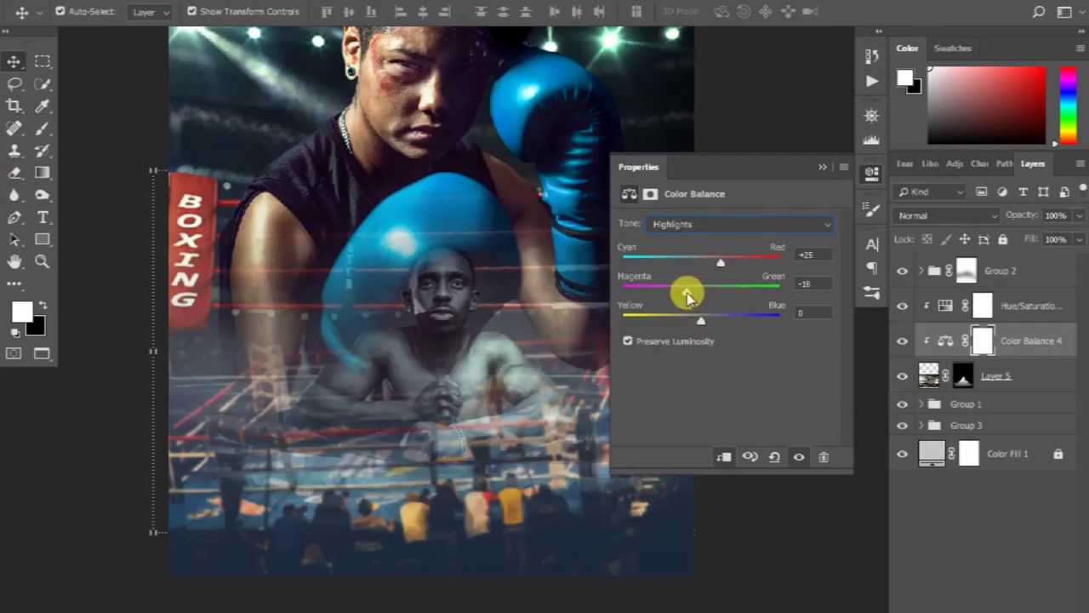
Add a clipped Brightness/Contrast with brightness 27 and contrast -39
click(821, 174)
click(960, 246)
drag(725, 294, 713, 304)
drag(725, 266, 746, 271)
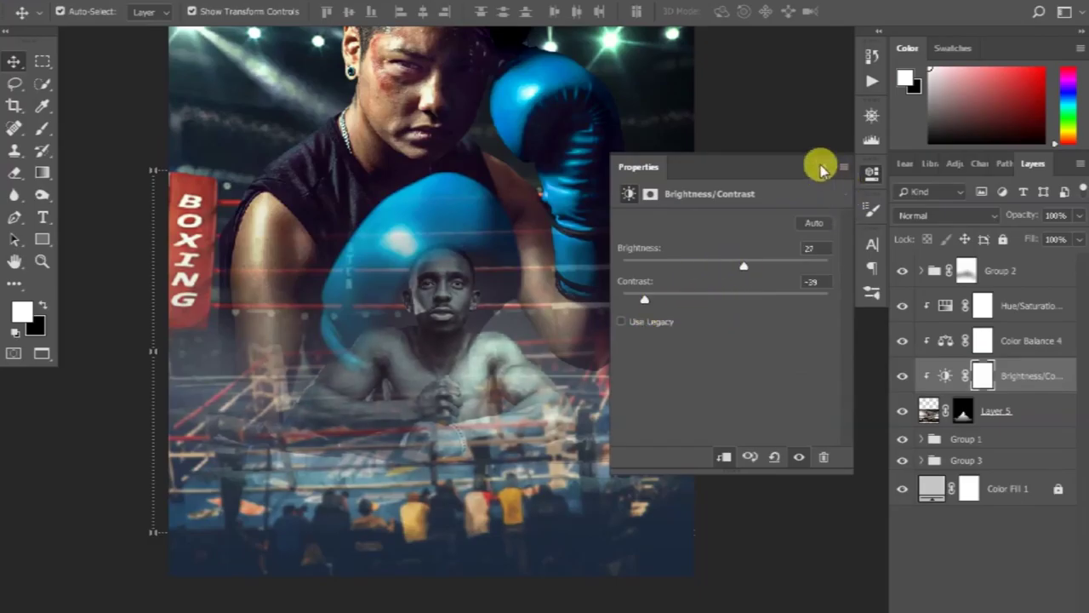
click(821, 170)
Paint black at 53% flow to hide the brightening on the lower boxer's chest
key(b)
key(x)
drag(418, 358, 414, 311)
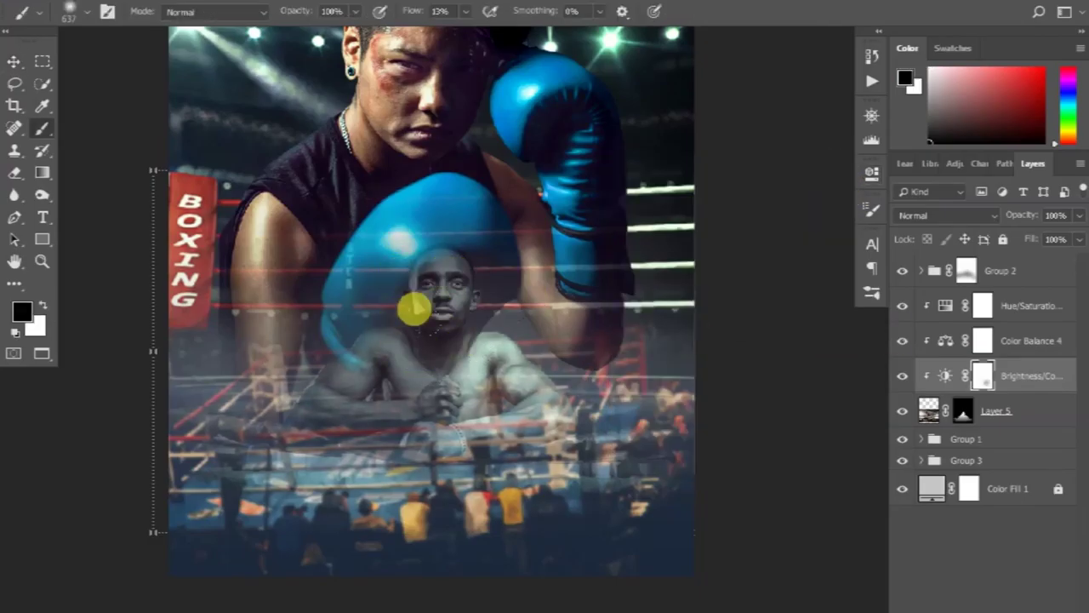
drag(399, 19, 493, 316)
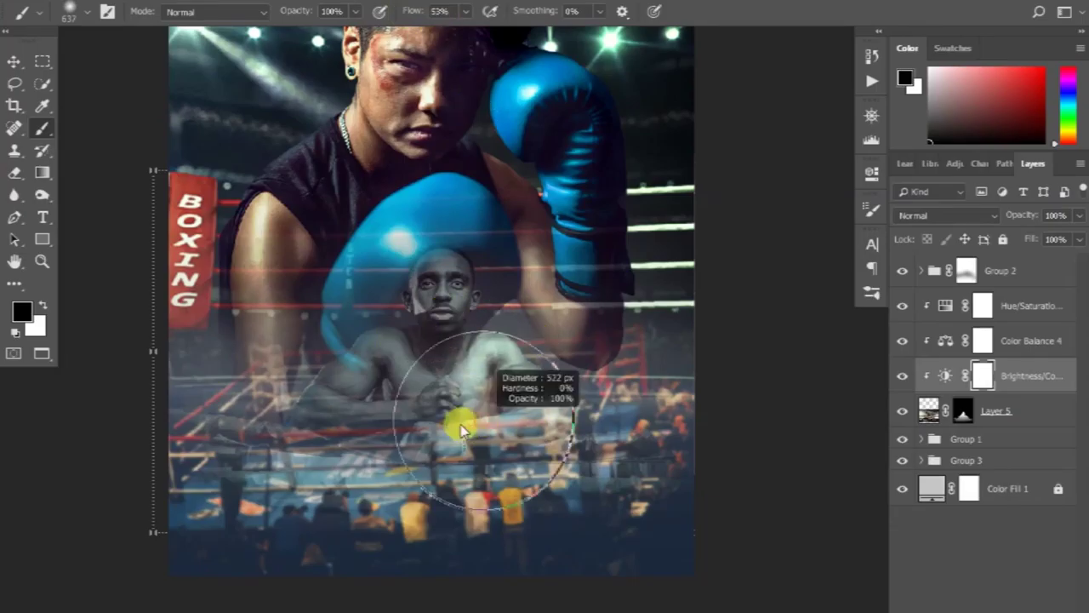
drag(516, 395, 460, 341)
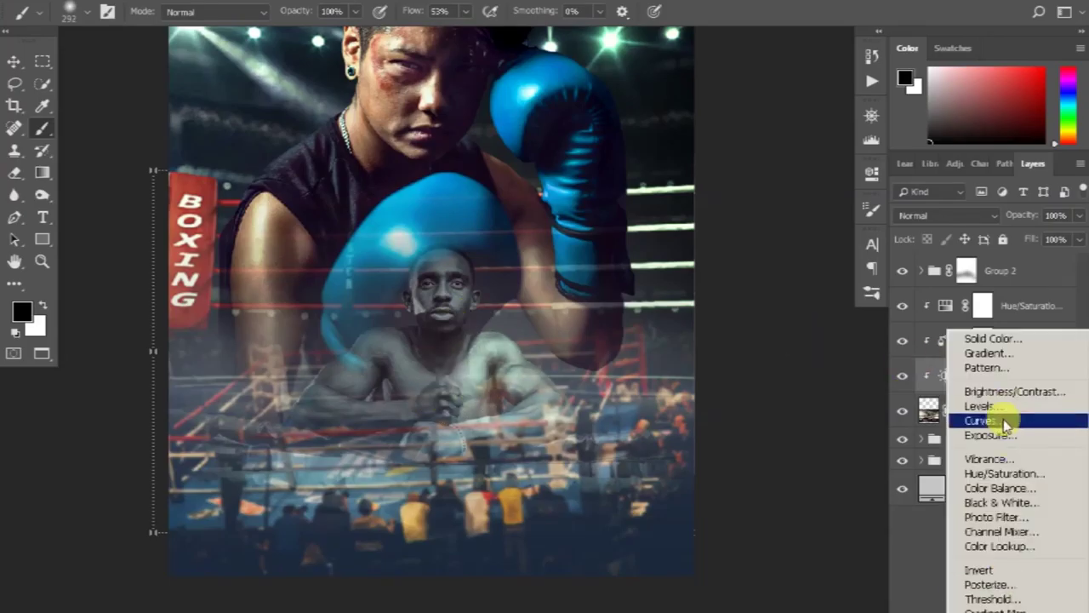
Add a brightening Curves adjustment and invert its mask to hide it completely
click(1001, 423)
drag(744, 342, 750, 358)
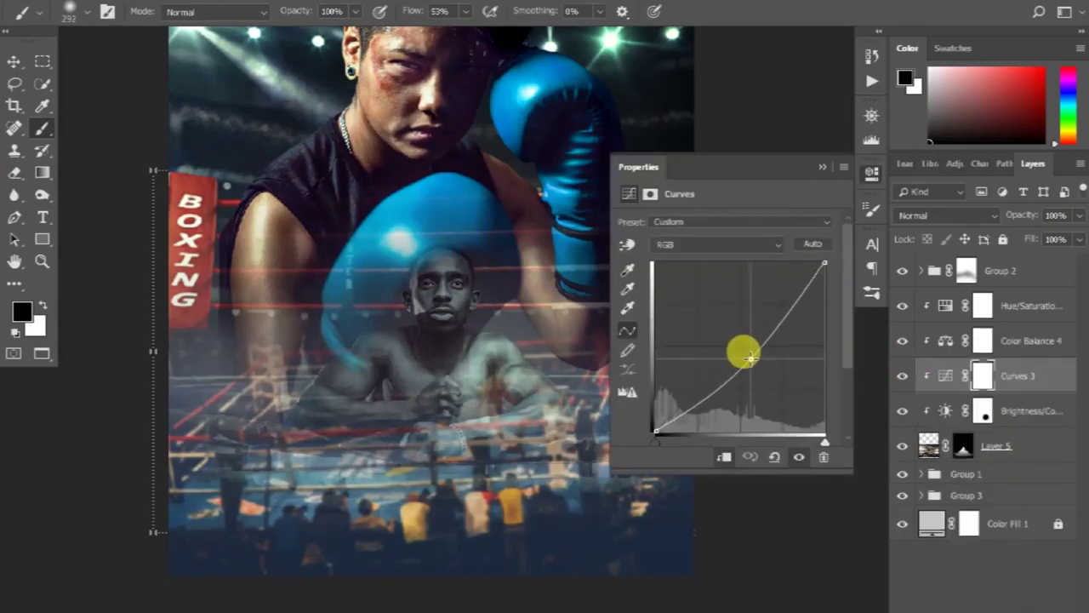
click(822, 167)
key(ctrl+i)
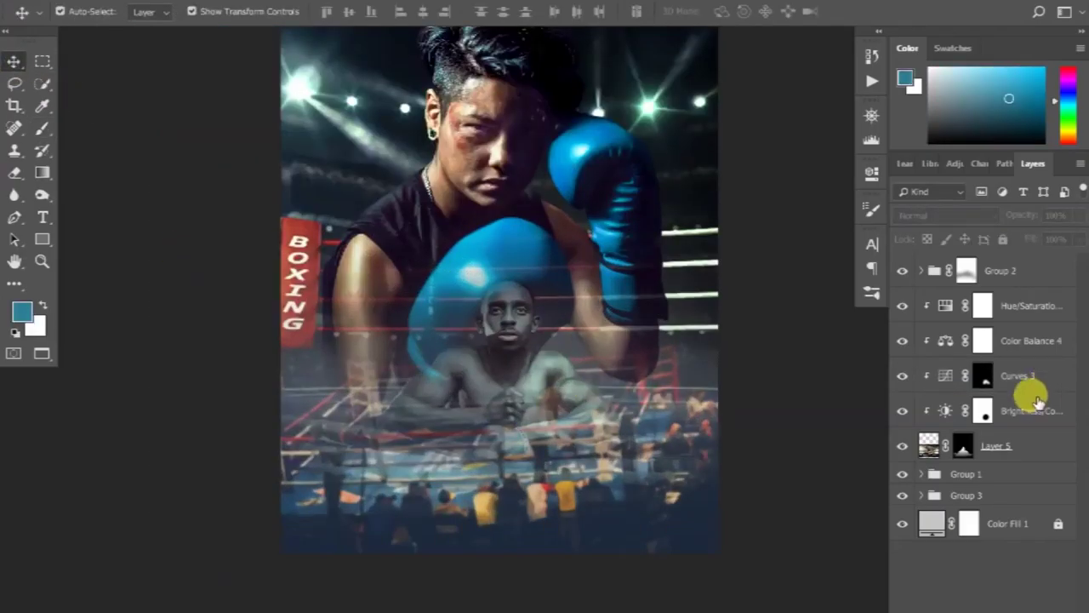
Try a Blue Photo Filter, discard it, and create empty Layer 6 below Layer 5
click(1004, 446)
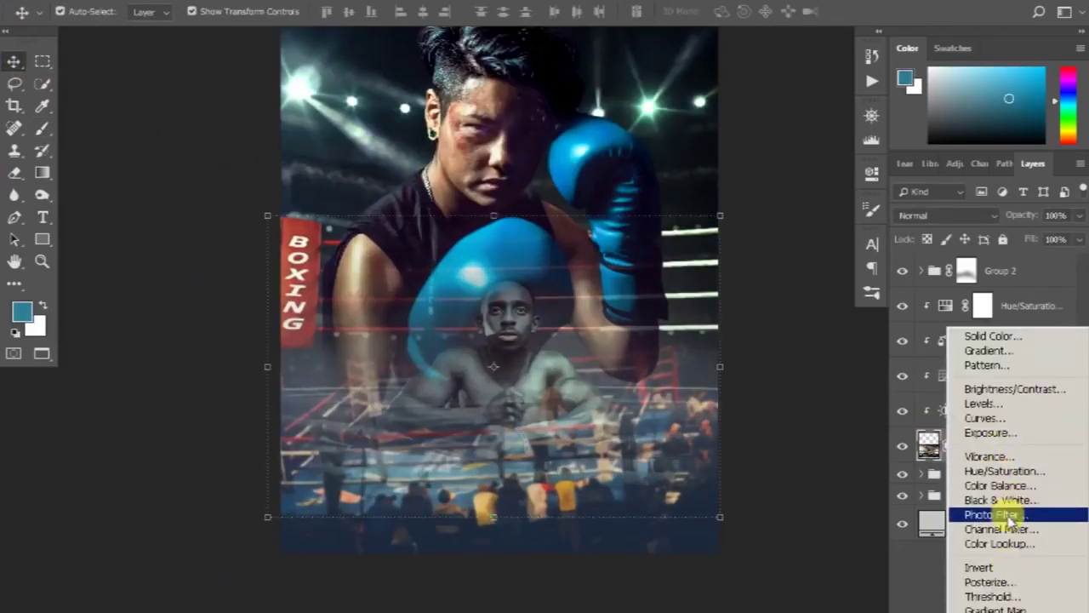
click(997, 514)
click(747, 221)
click(706, 492)
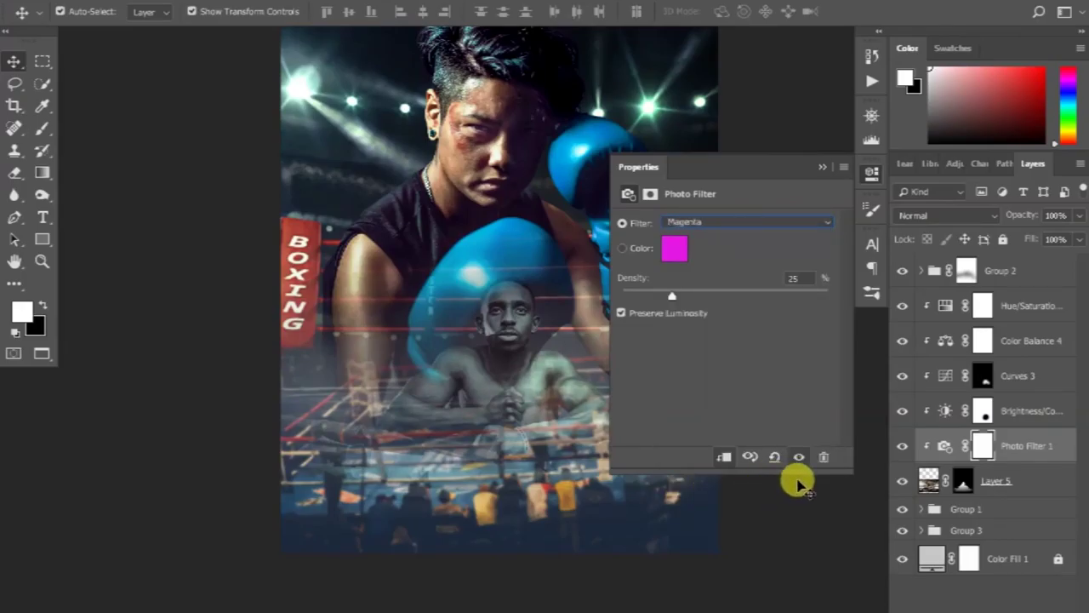
key(Up)
click(798, 460)
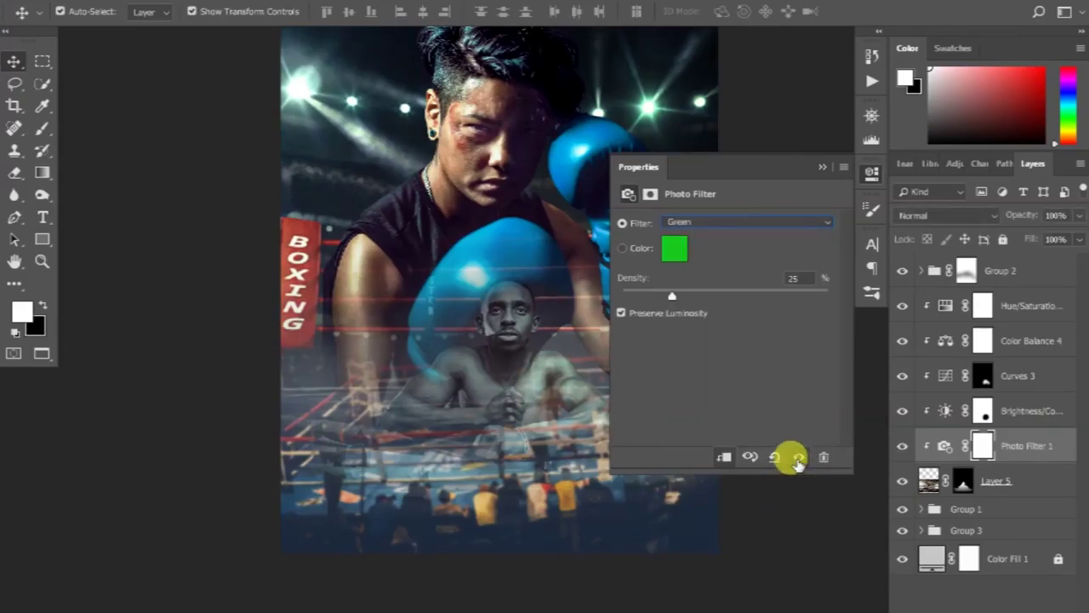
click(824, 457)
key(ctrl+shift+alt+n)
key(ctrl+bracketleft)
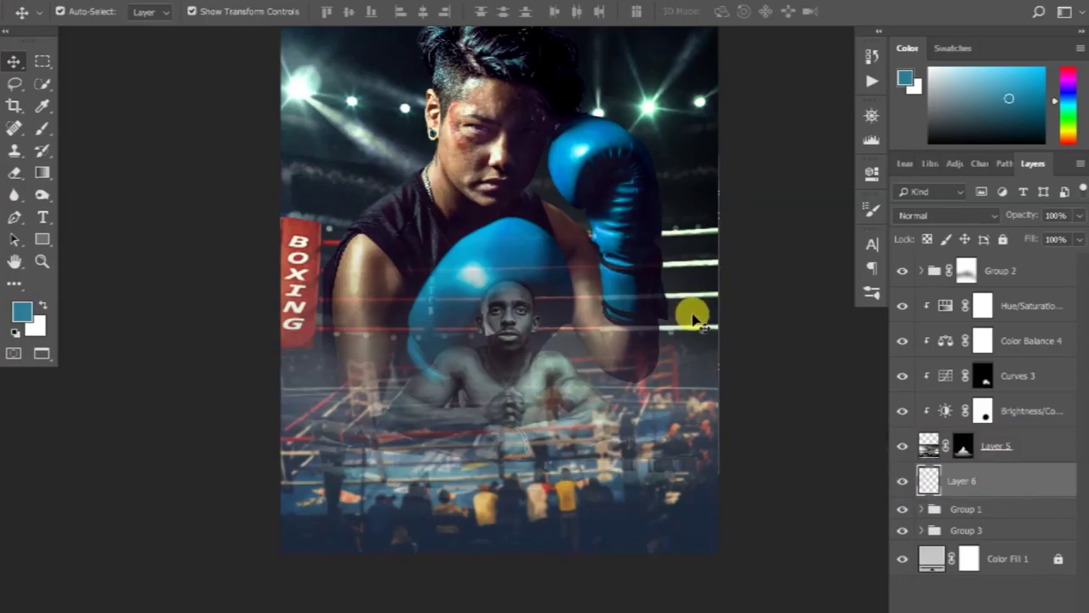
Paint a sampled teal glow on Linear Dodge (Add) Layer 6 over the boxer and ring, at 35% fill
key(b)
alt+click(680, 150)
click(945, 215)
click(936, 383)
click(425, 313)
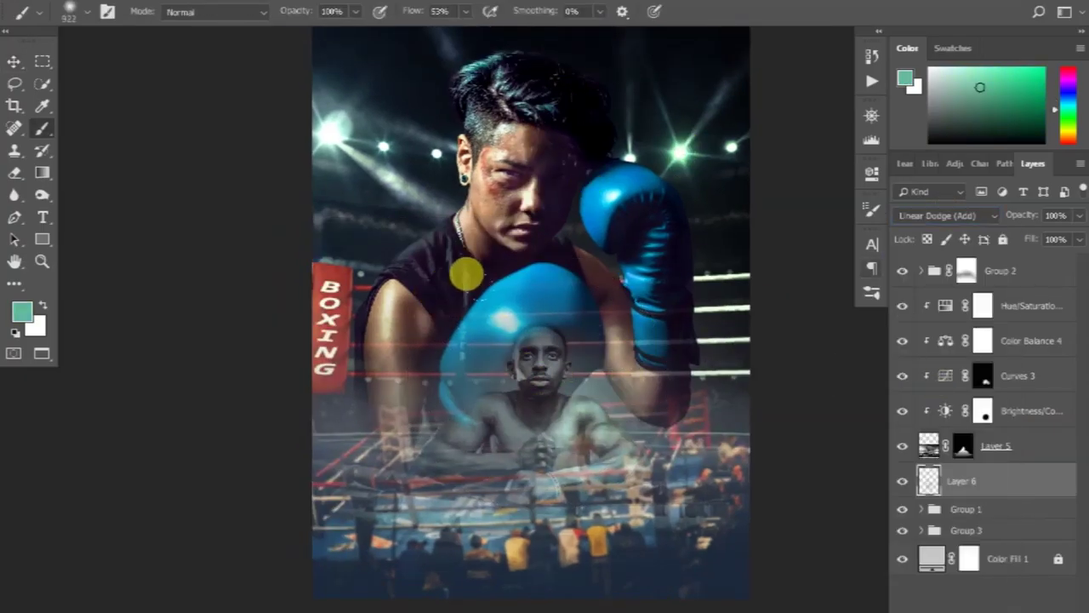
click(581, 309)
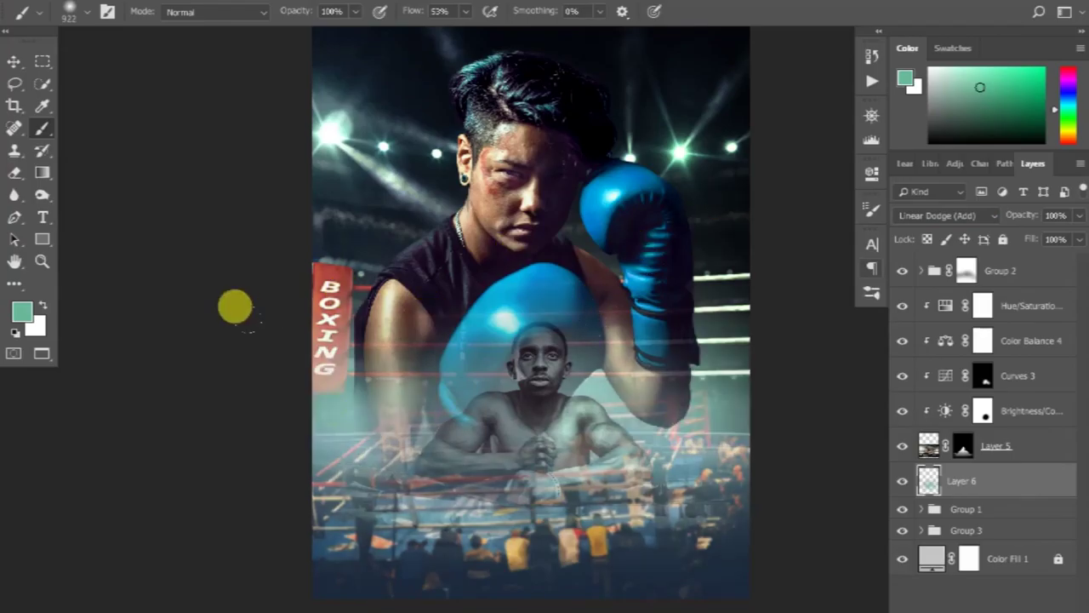
click(348, 508)
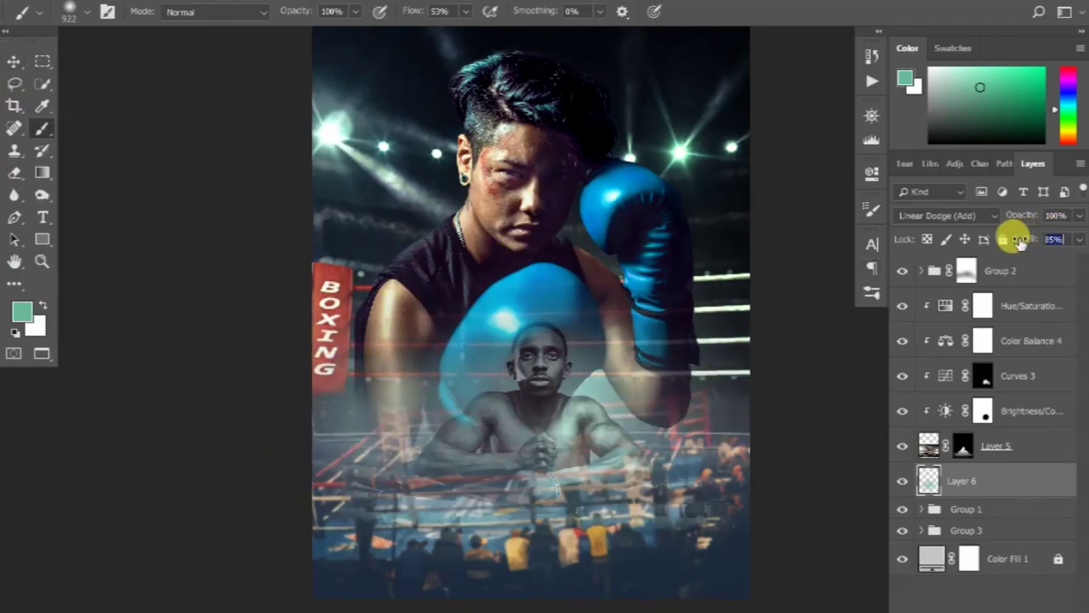
drag(995, 242, 894, 479)
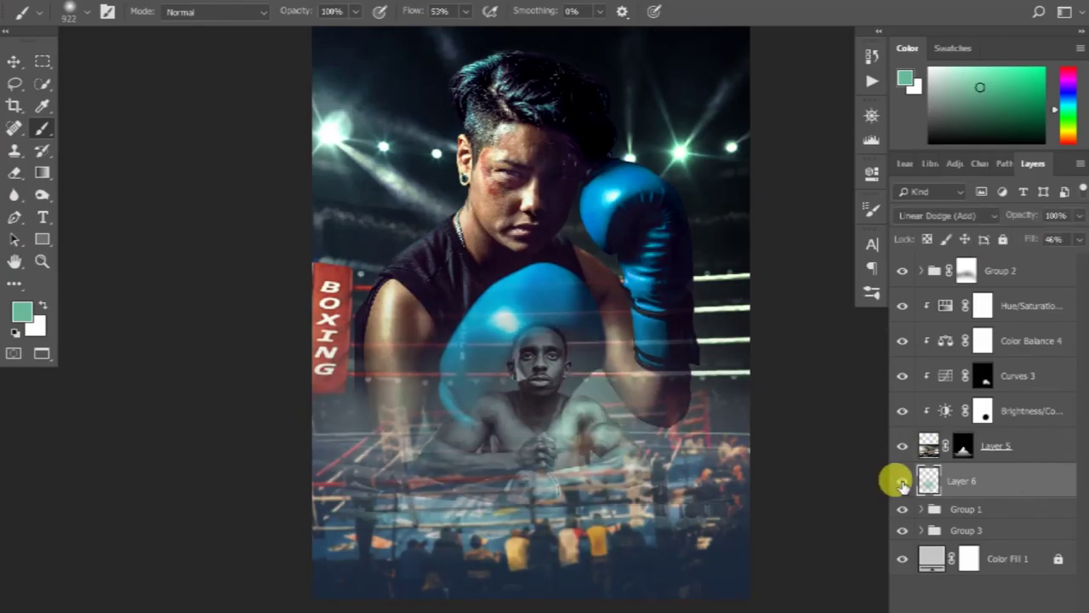
Add a clipped Curves adjustment to Layer 5 and adjust the top of the curve
click(14, 64)
click(1009, 450)
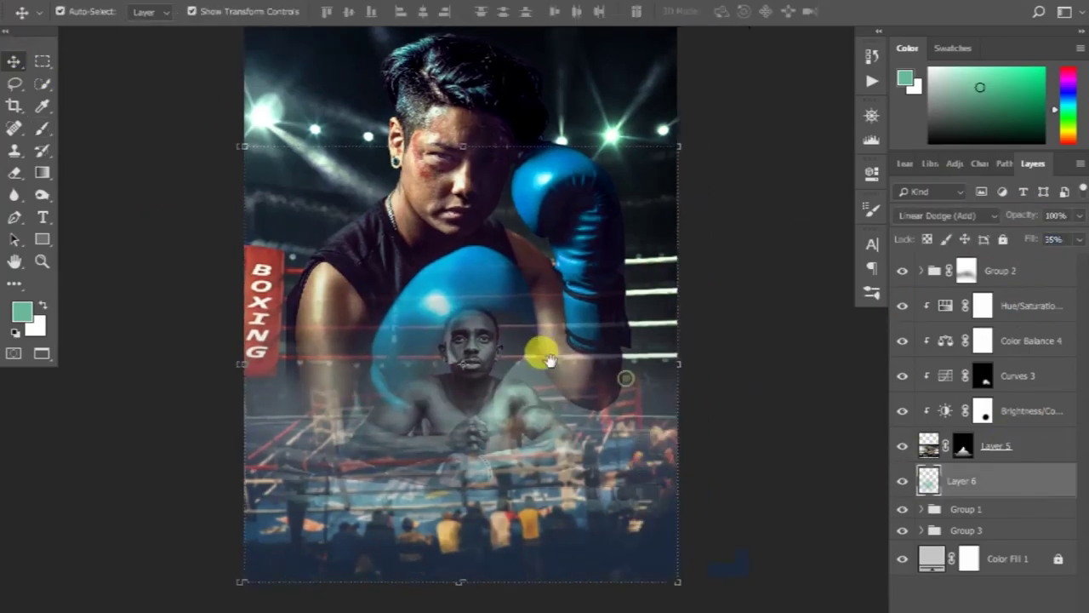
scroll(480, 357, up, 3)
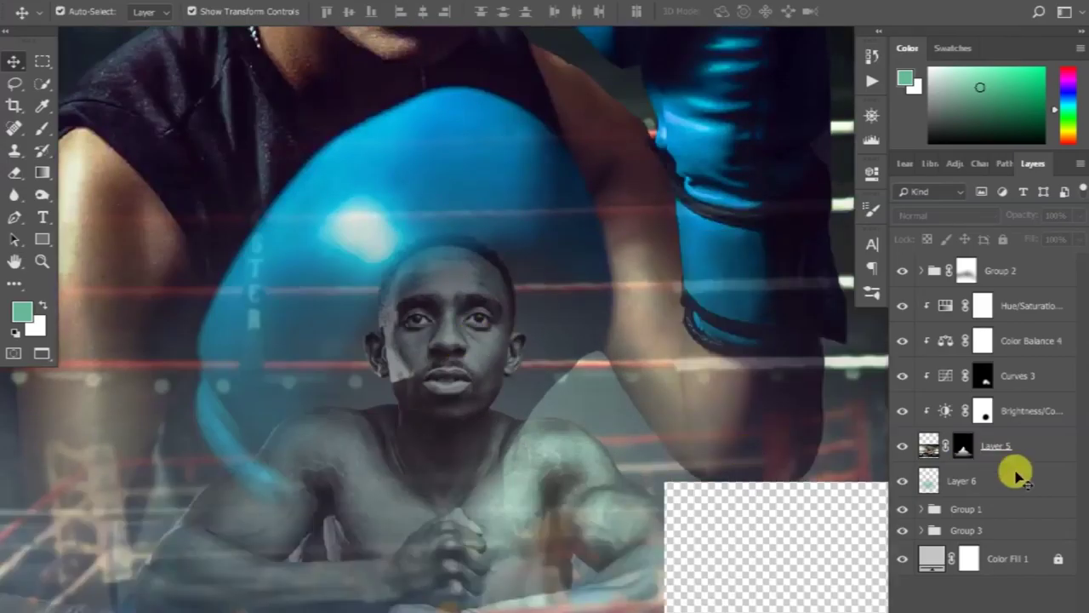
click(1004, 606)
click(985, 423)
drag(827, 272, 825, 284)
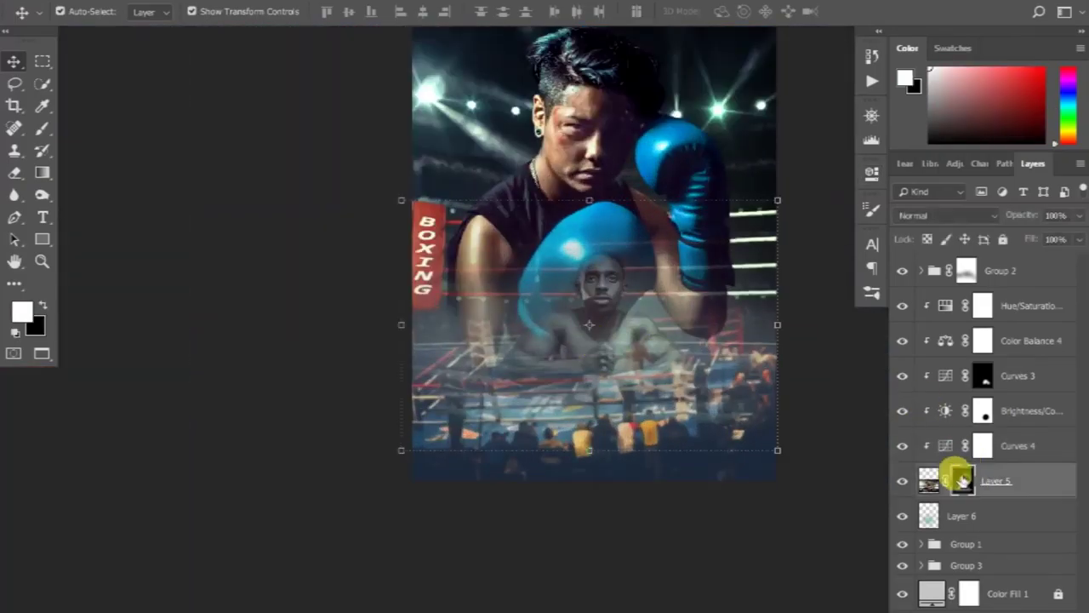
Paint white at about 19% flow on Layer 5's mask to reveal more of the lower ring
click(961, 481)
key(b)
key(ctrl+plus)
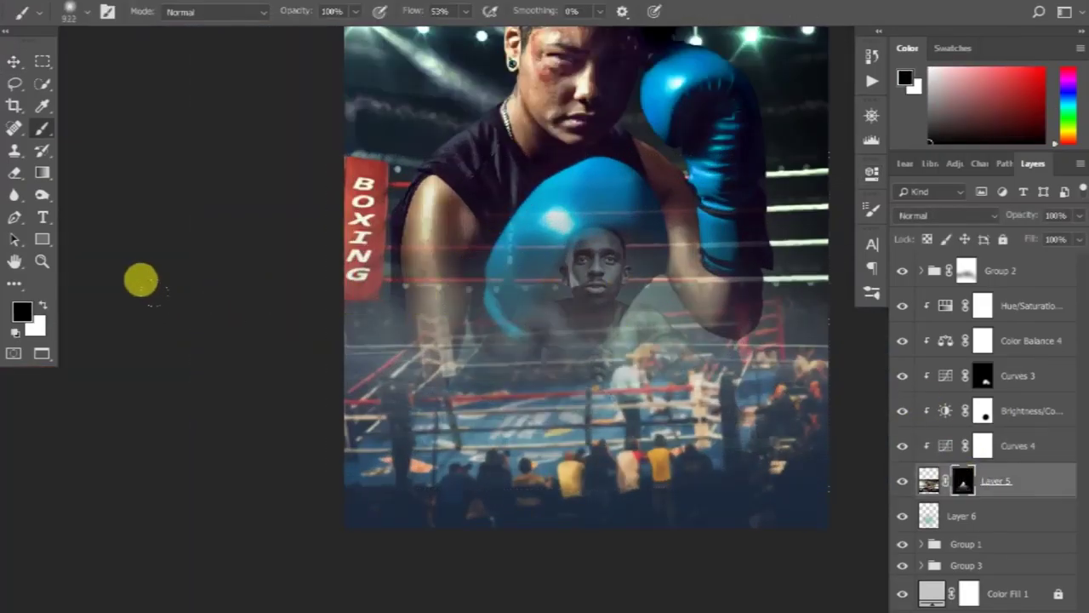
key(x)
drag(412, 16, 383, 15)
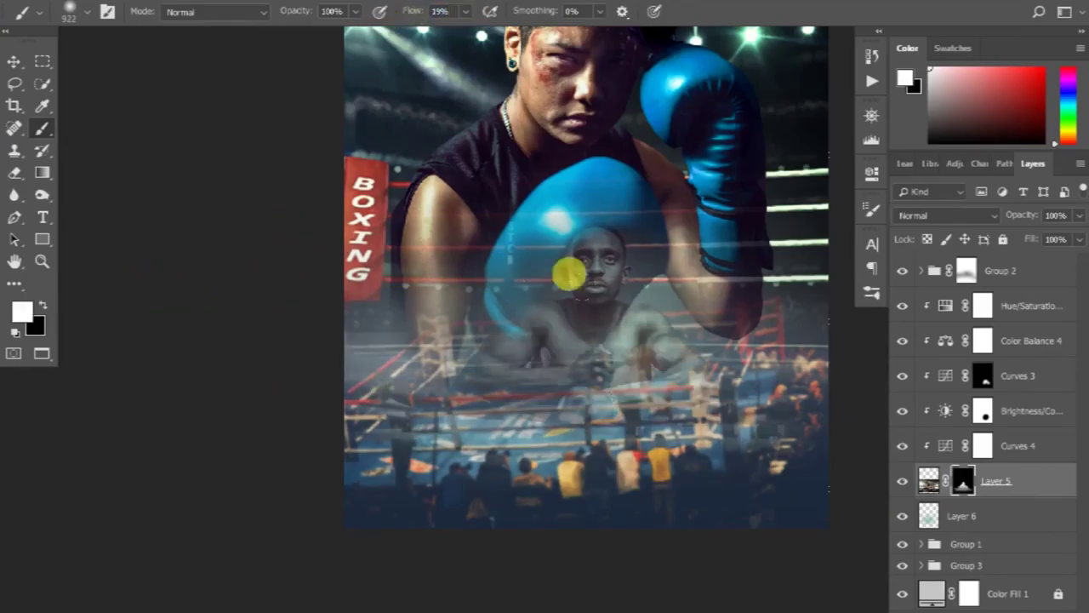
drag(499, 273, 757, 262)
drag(408, 10, 398, 10)
drag(389, 316, 796, 295)
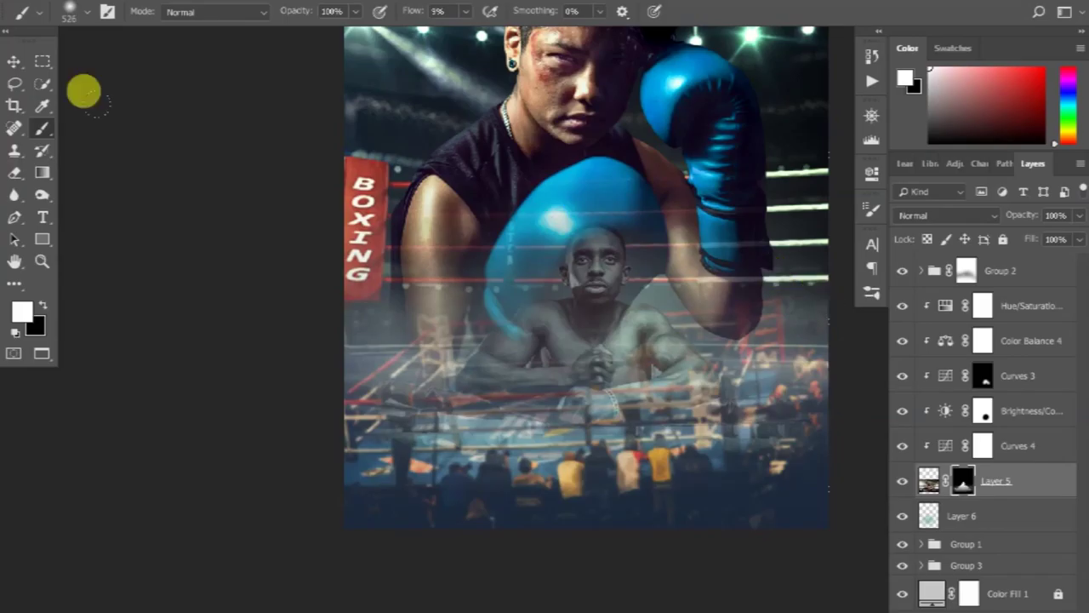
Zoom in, toggle the teal glow layer off and on to compare, and edit its fill
key(v)
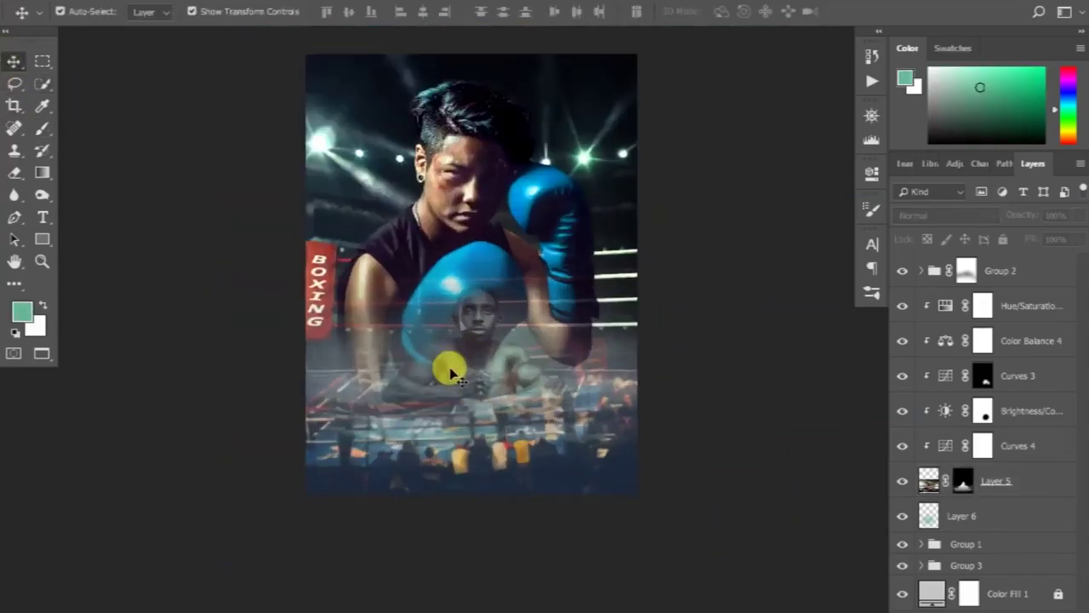
key(ctrl+plus)
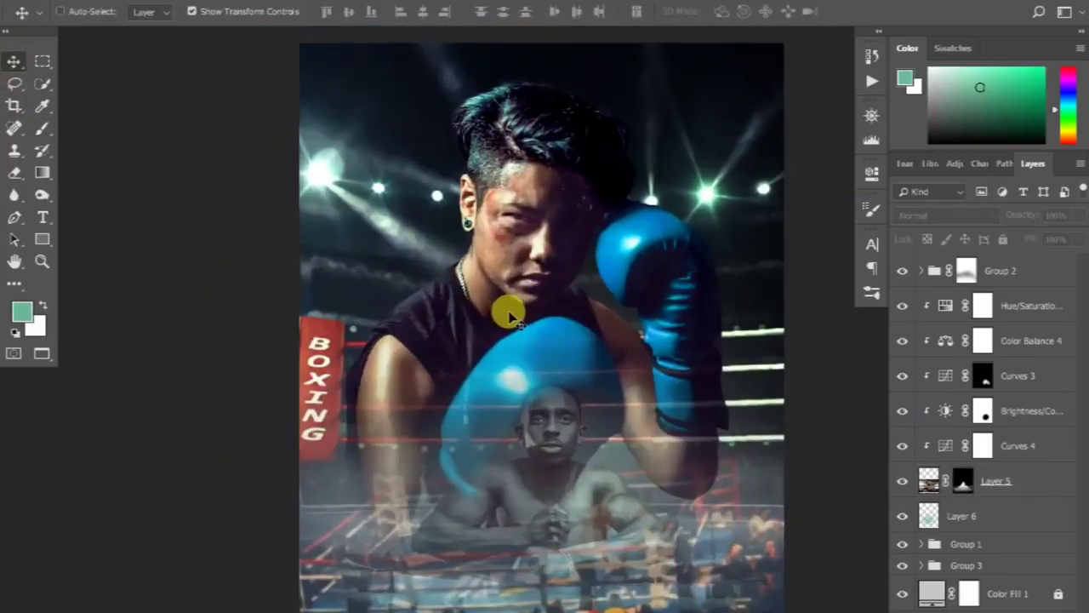
click(899, 515)
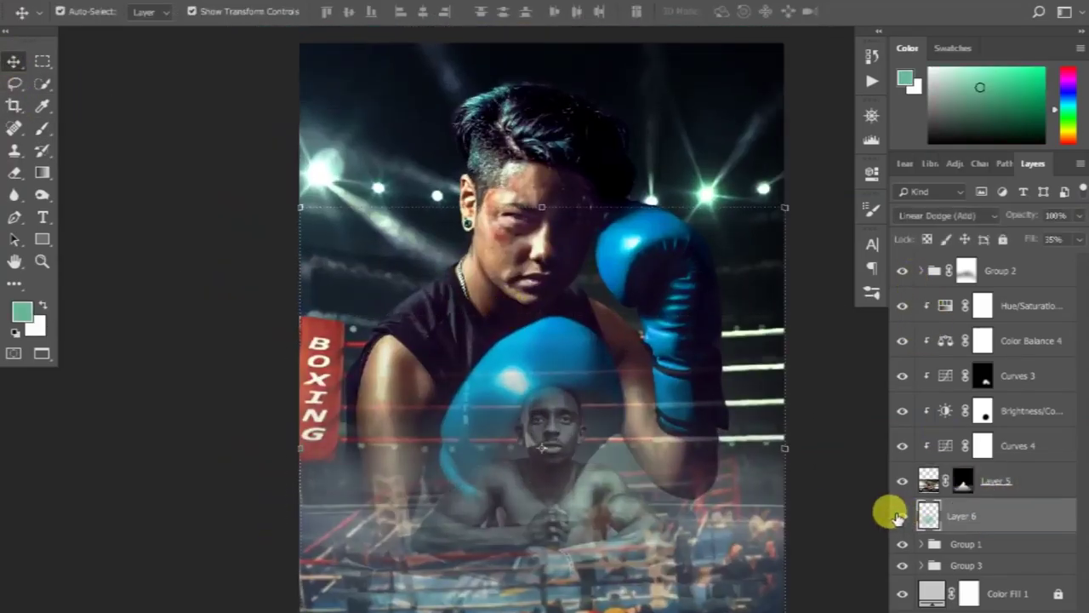
click(902, 516)
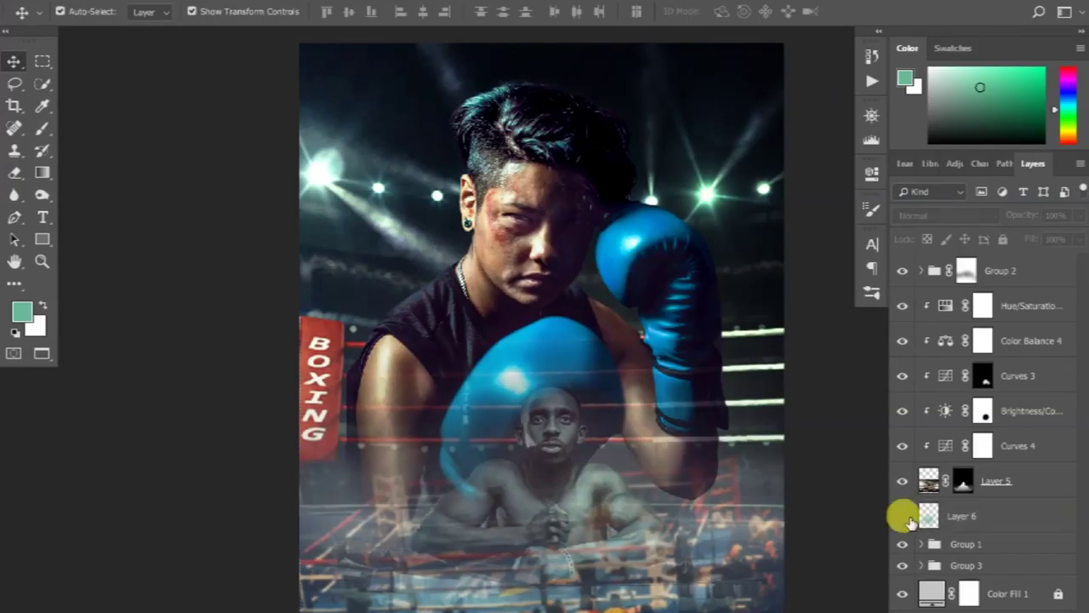
click(902, 515)
click(1030, 240)
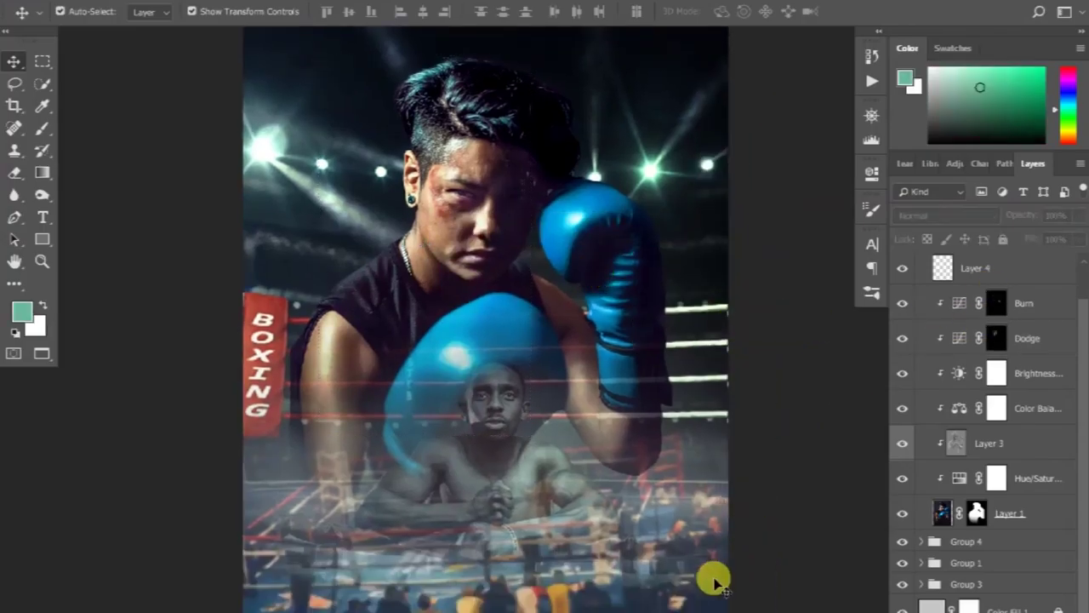
Group Layer 4, select the boxer Layer 1, and check the poster with Layers 3 and 4 toggled
key(ctrl+g)
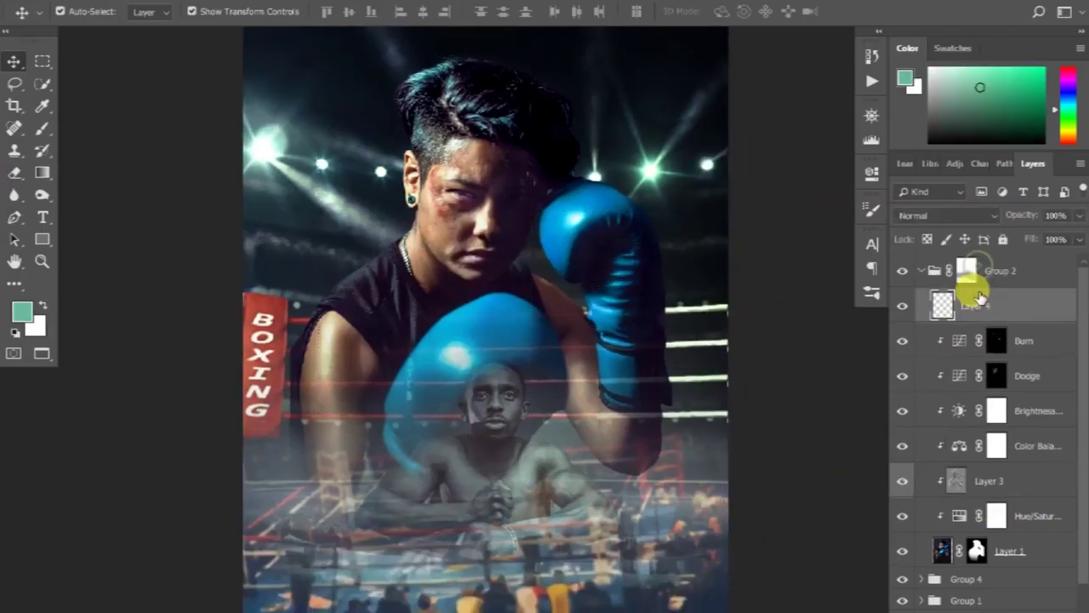
click(900, 307)
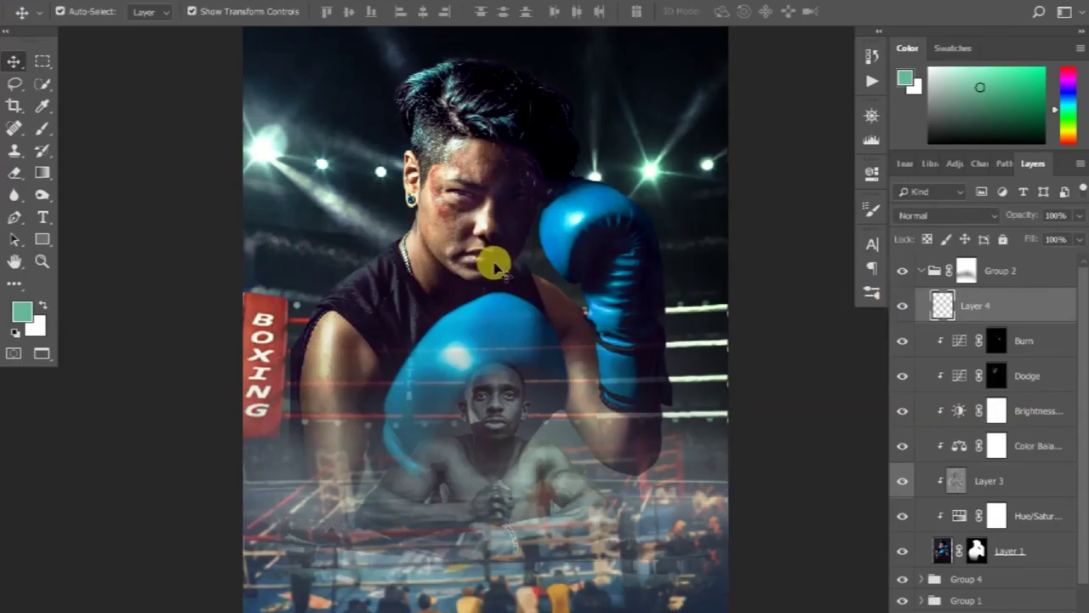
key(b)
drag(496, 267, 502, 335)
click(1008, 553)
click(902, 482)
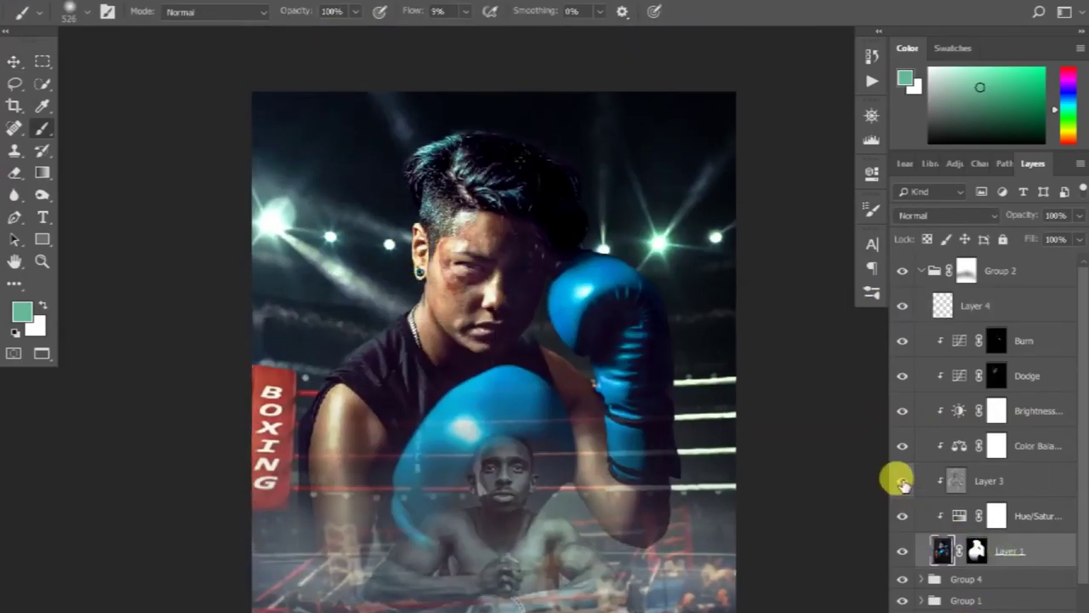
right_click(943, 477)
click(901, 481)
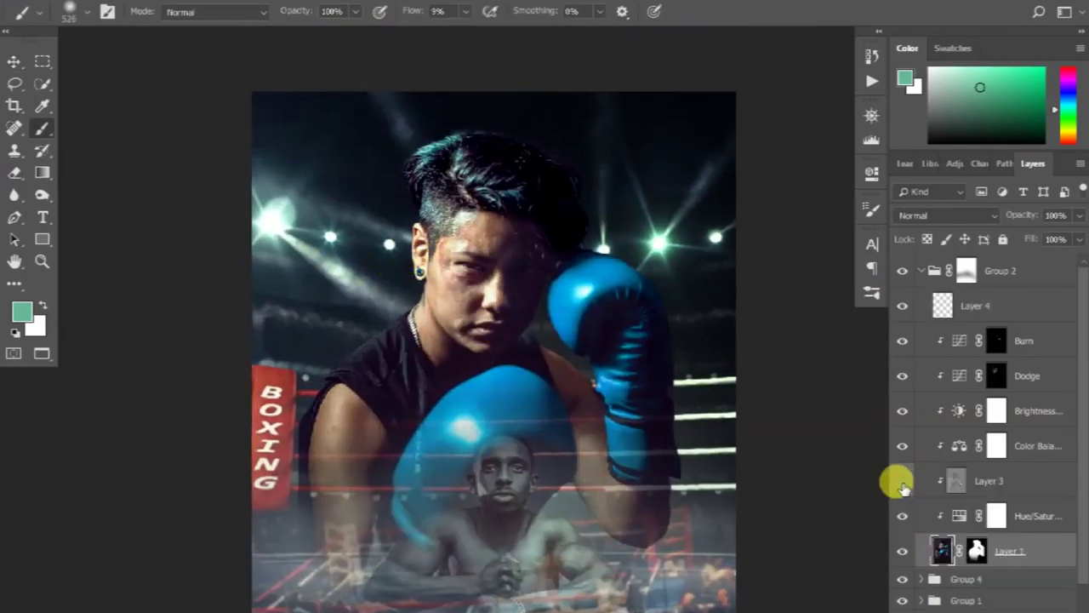
Add a Linear Dodge (Add) Inner Shadow to Layer 1 with a green sampled from the poster
click(979, 529)
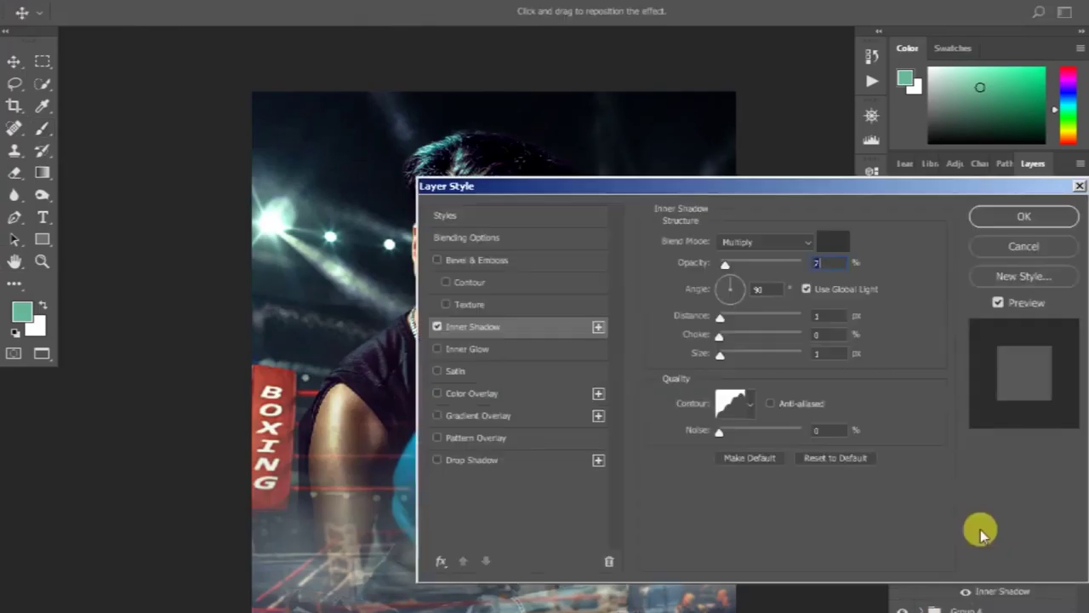
click(804, 243)
click(757, 138)
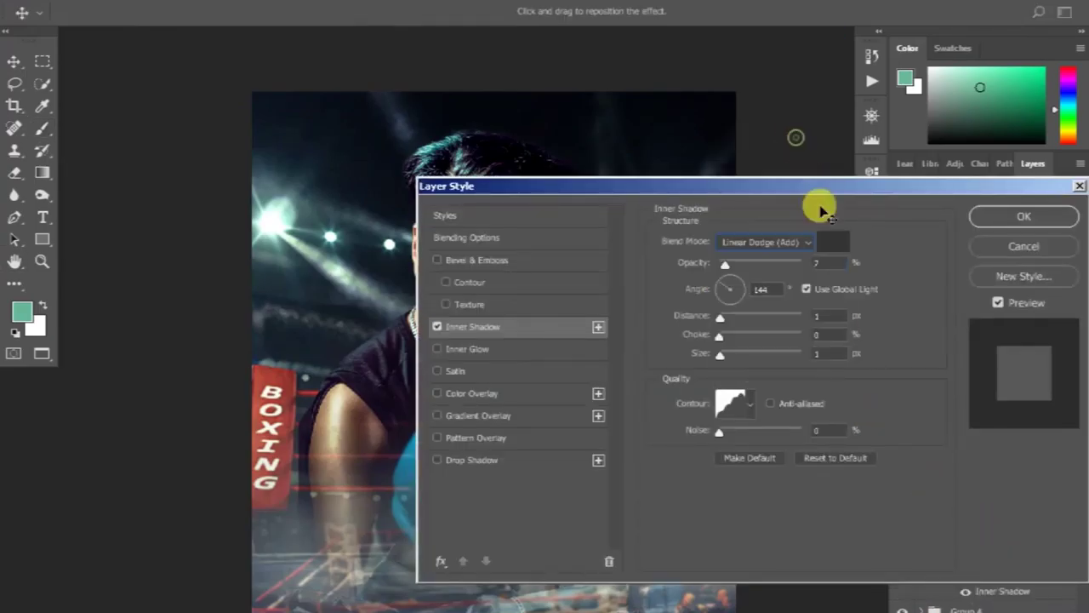
click(833, 242)
click(292, 215)
mouse_move(764, 388)
mouse_down()
mouse_move(770, 404)
mouse_move(826, 382)
mouse_up()
click(979, 318)
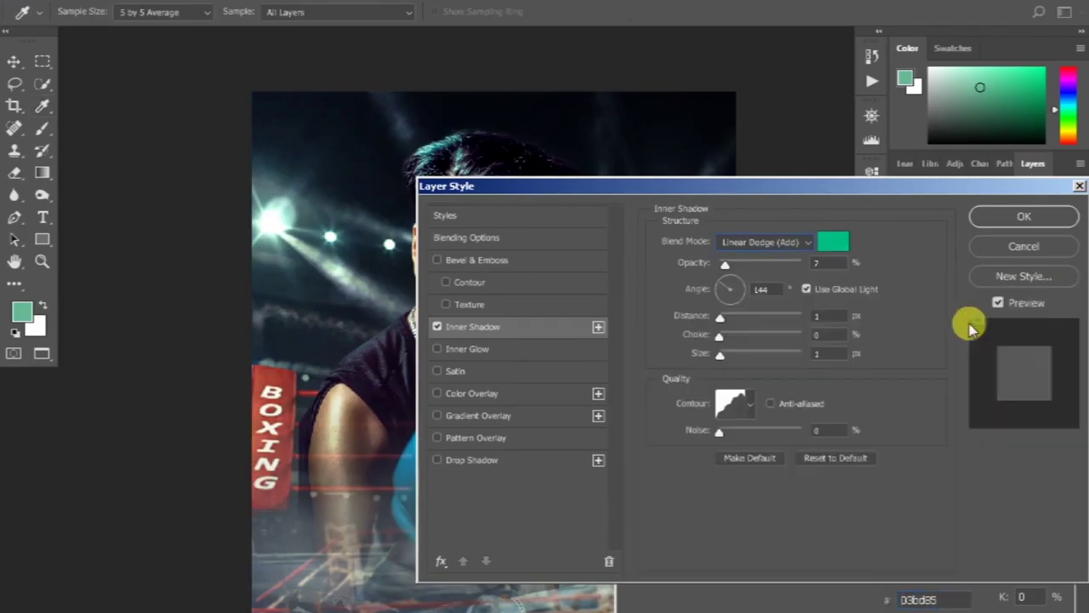
Raise the shadow opacity, lighten its colour to pale green, and set distance to 0 px
mouse_move(725, 264)
mouse_down()
mouse_move(819, 271)
mouse_move(810, 257)
mouse_up()
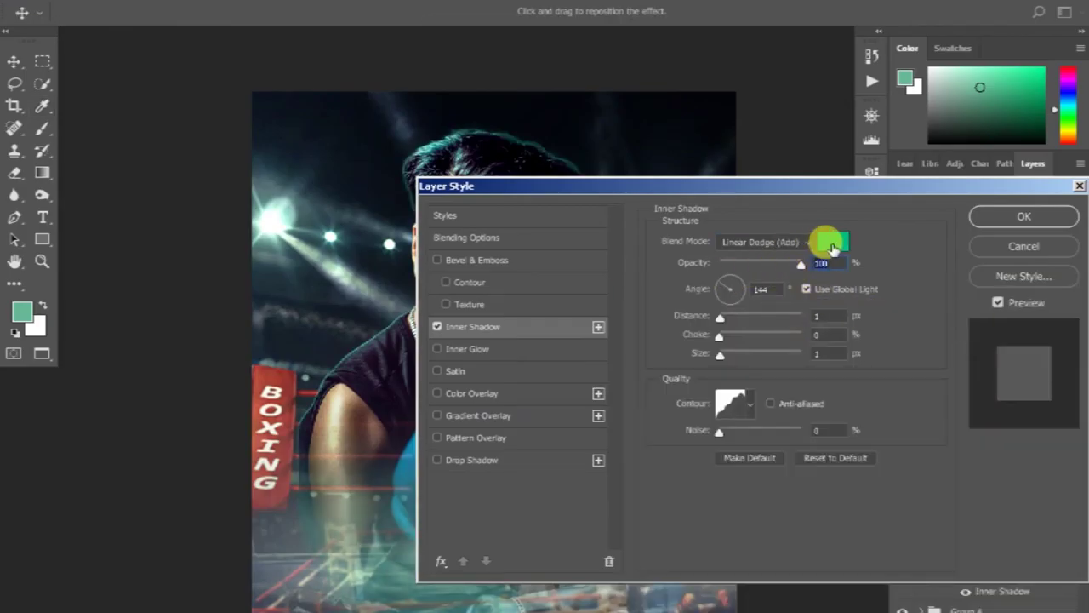
click(833, 245)
click(725, 330)
drag(716, 333, 669, 323)
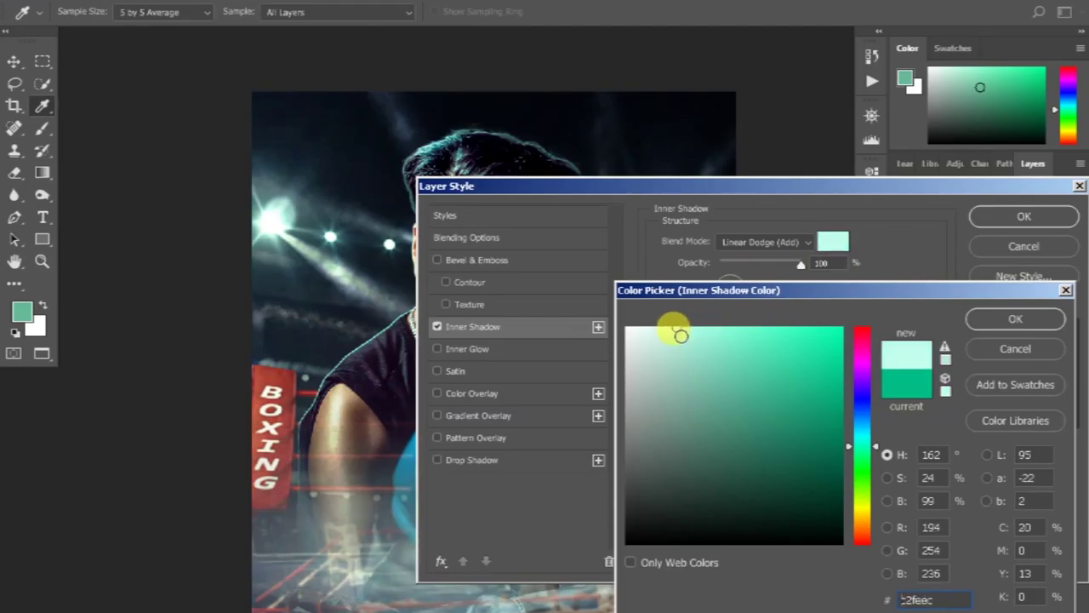
click(1008, 321)
drag(723, 356, 731, 357)
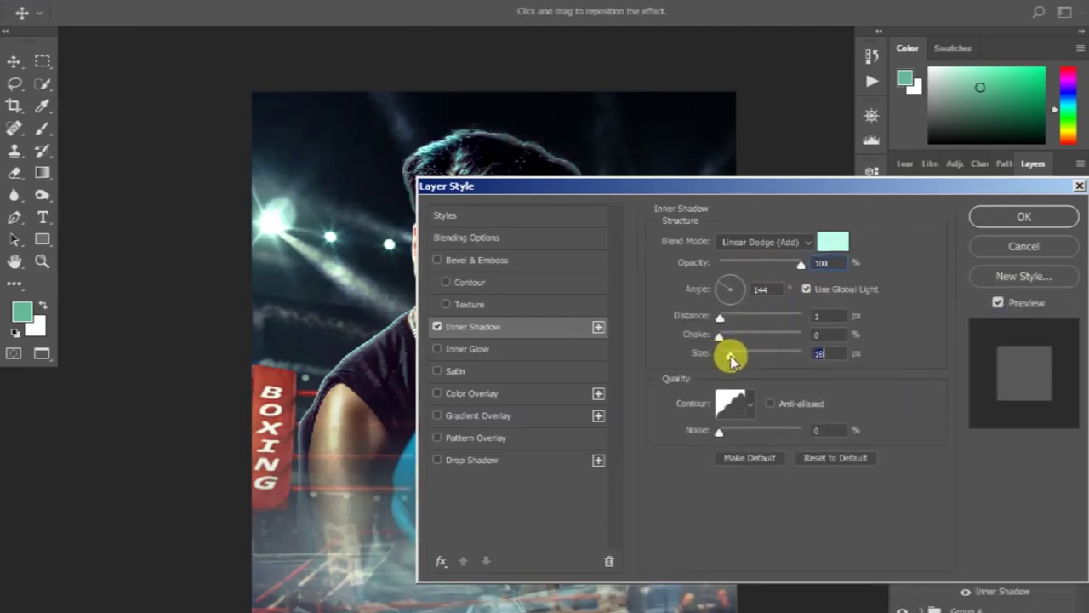
drag(716, 318, 704, 339)
Compare the boxer with and without the glow while reducing the shadow size to about 9 px
click(1008, 304)
click(1009, 304)
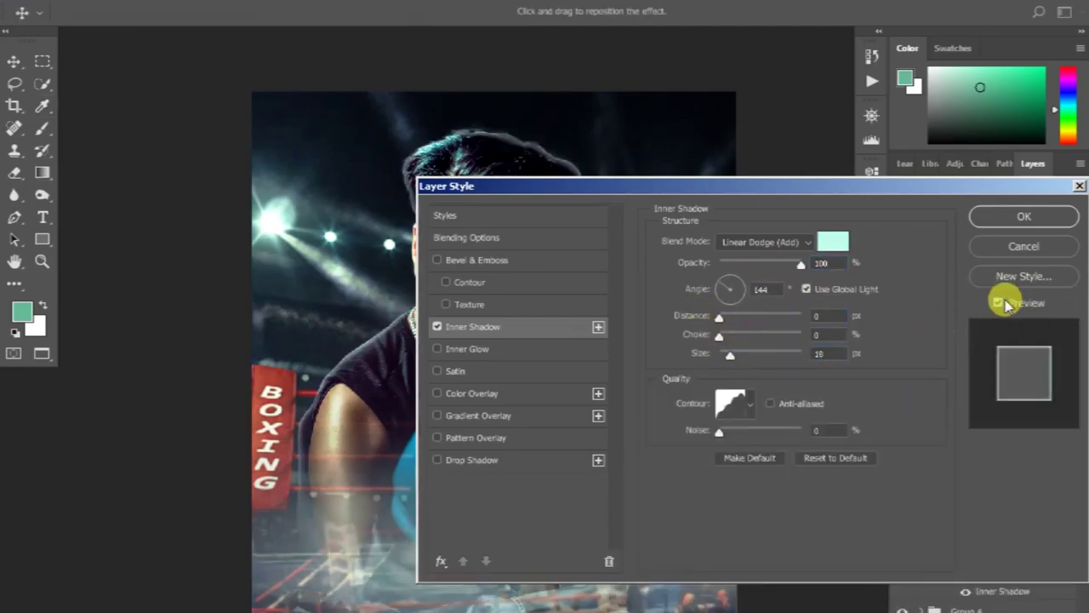
click(1005, 304)
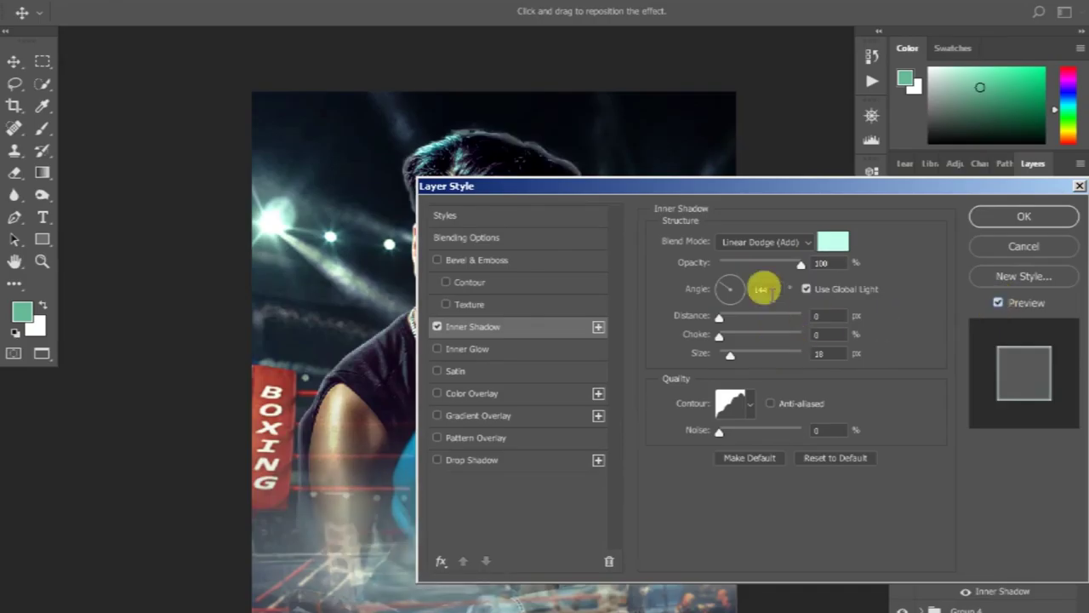
drag(730, 354, 726, 357)
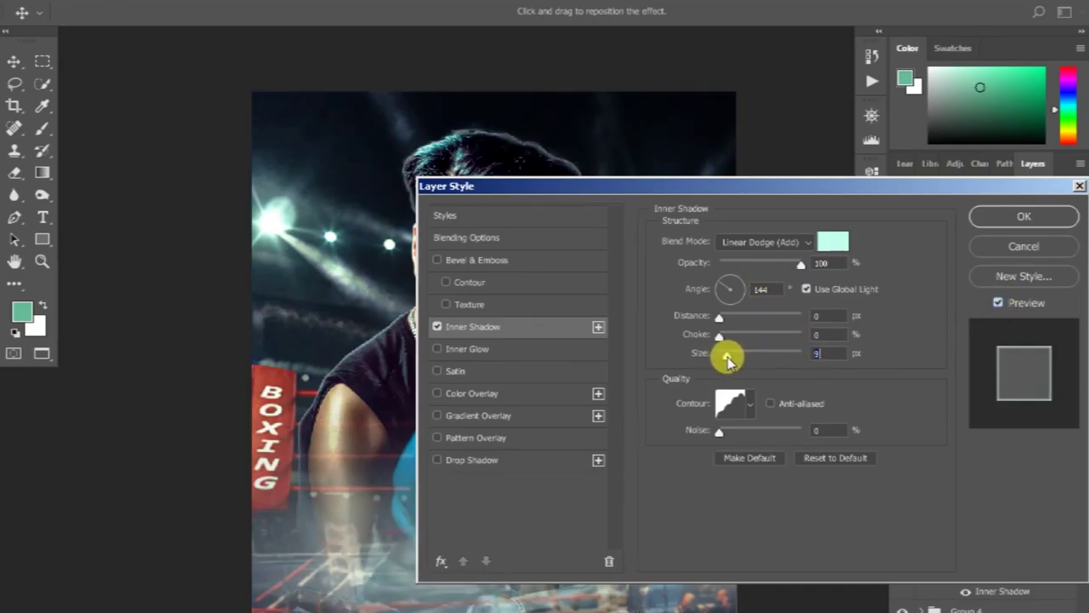
drag(272, 294, 167, 247)
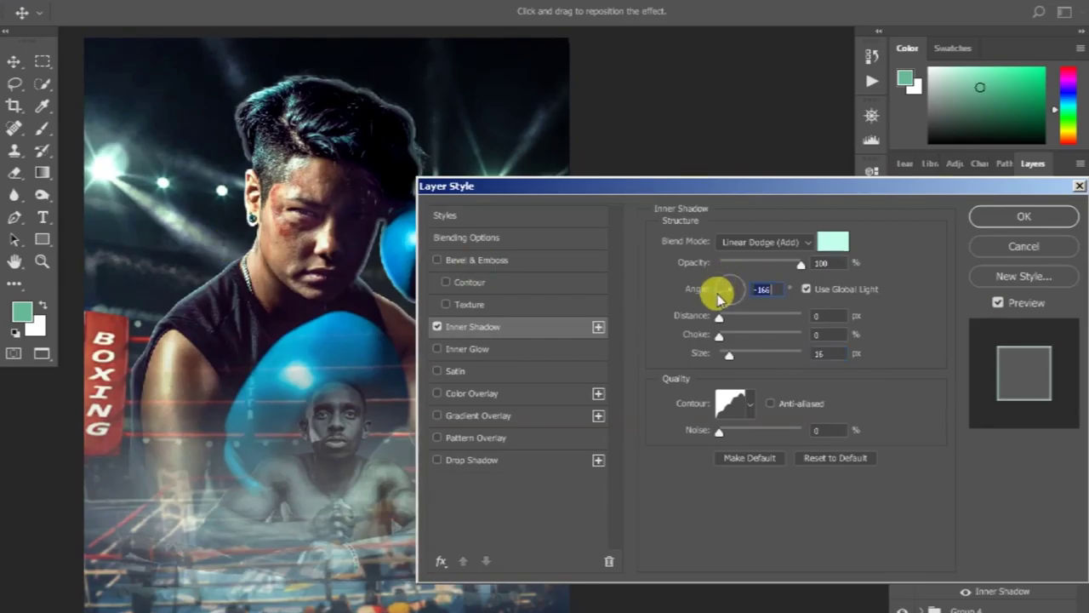
click(1052, 302)
click(1051, 302)
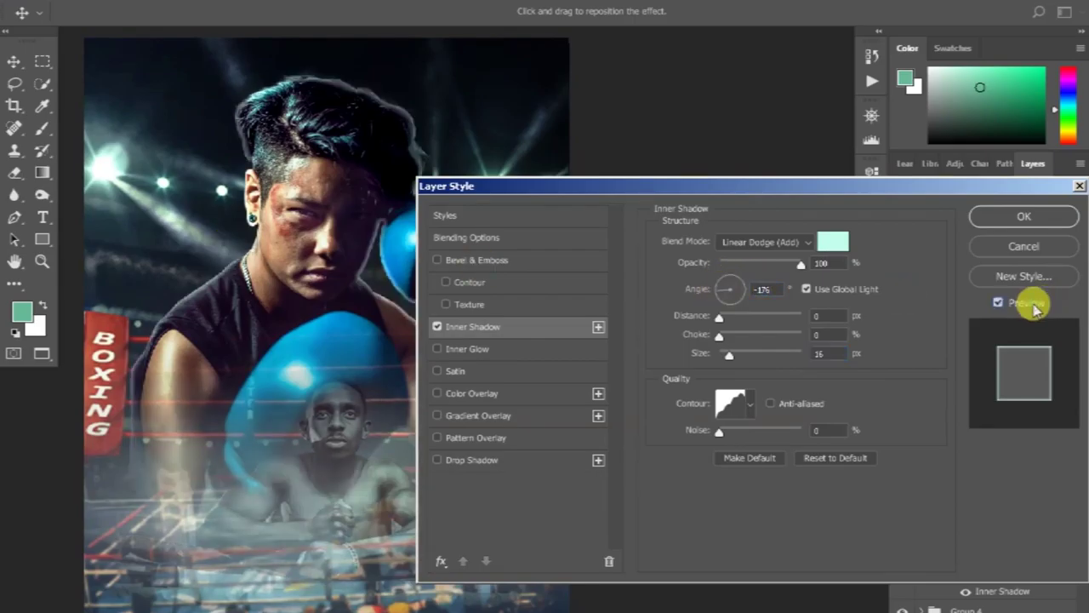
click(1051, 302)
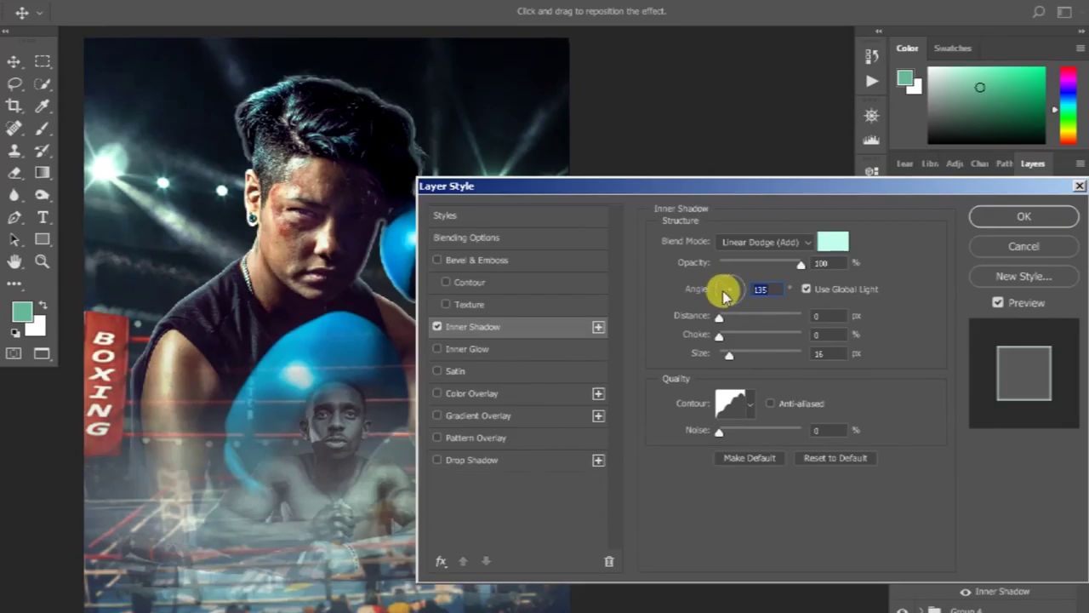
drag(724, 360, 723, 360)
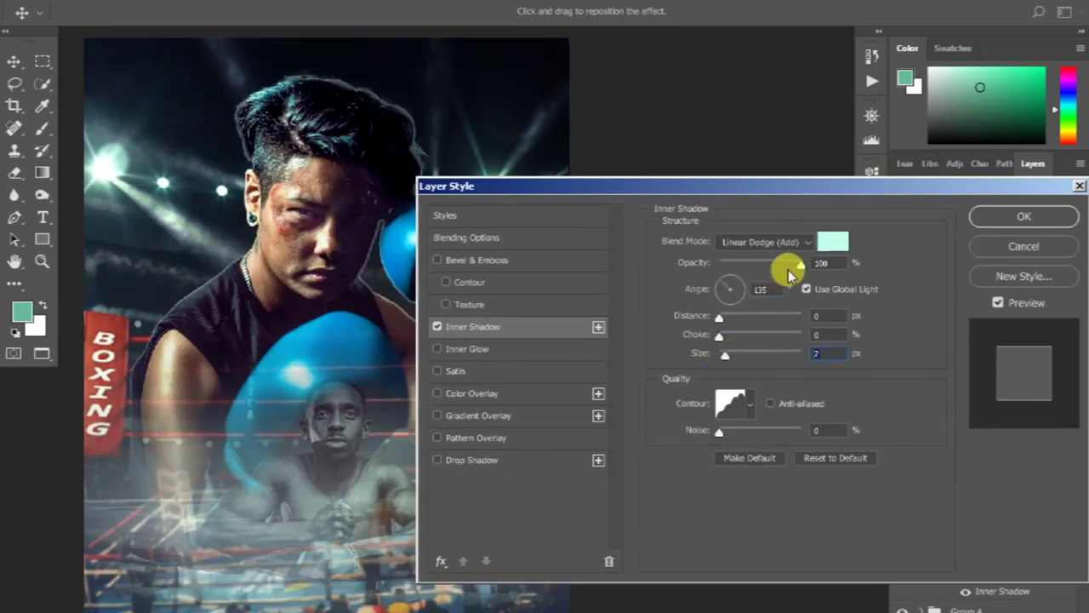
Settle the inner shadow at about 86% opacity, 0 px distance and 16 px size, and apply it
drag(718, 318, 724, 316)
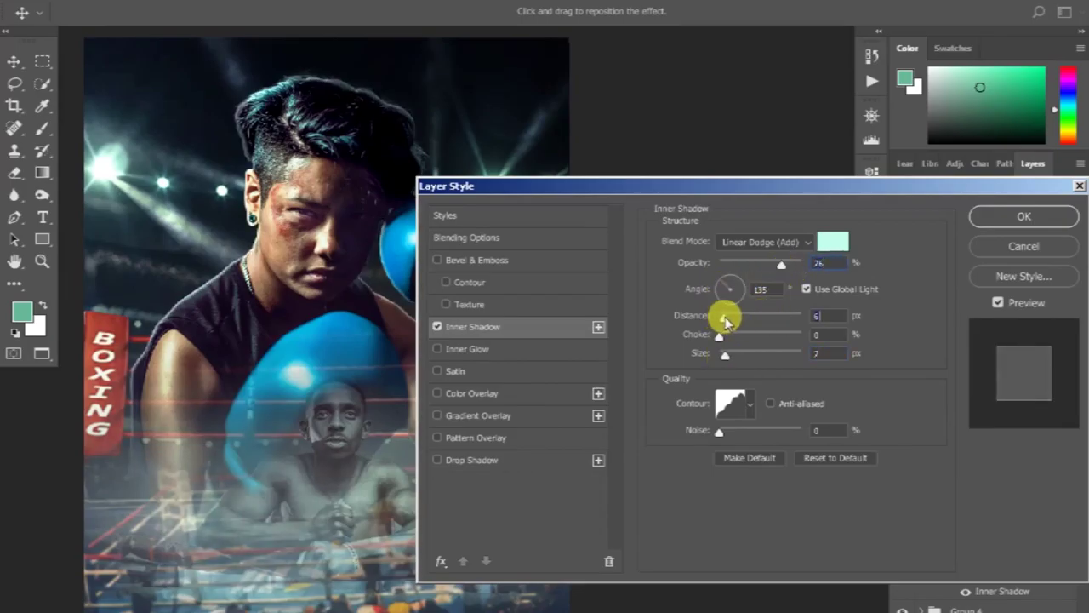
drag(725, 354, 731, 358)
drag(781, 264, 807, 266)
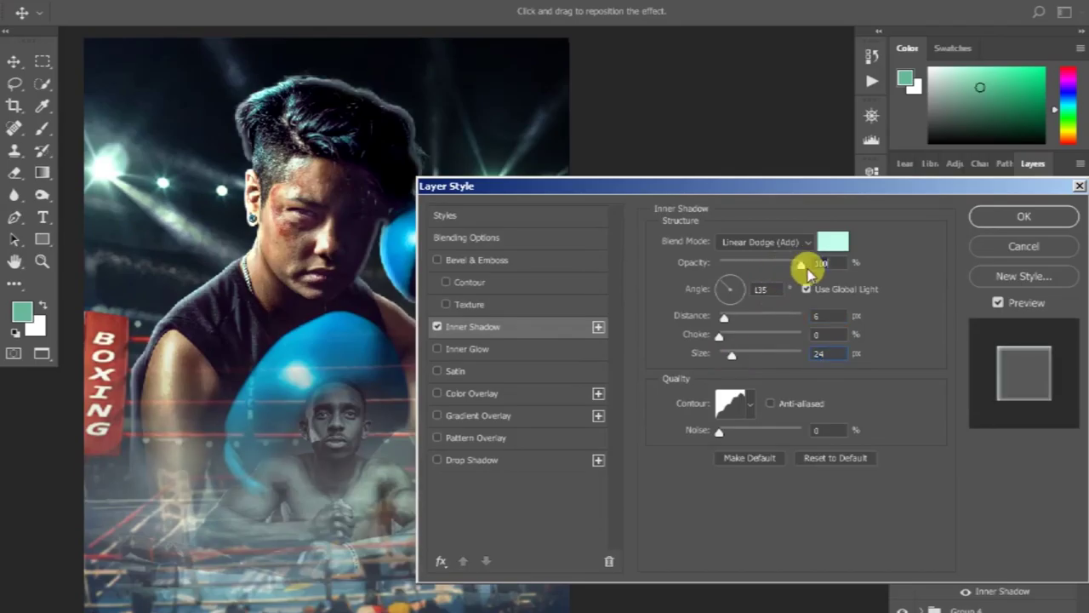
drag(696, 316, 690, 319)
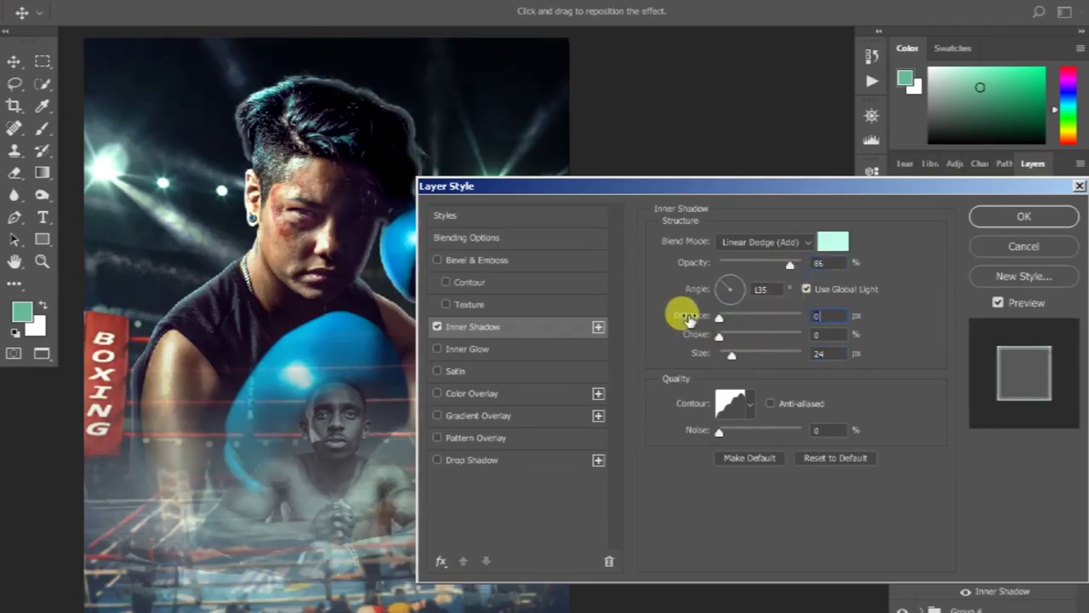
drag(746, 358, 730, 361)
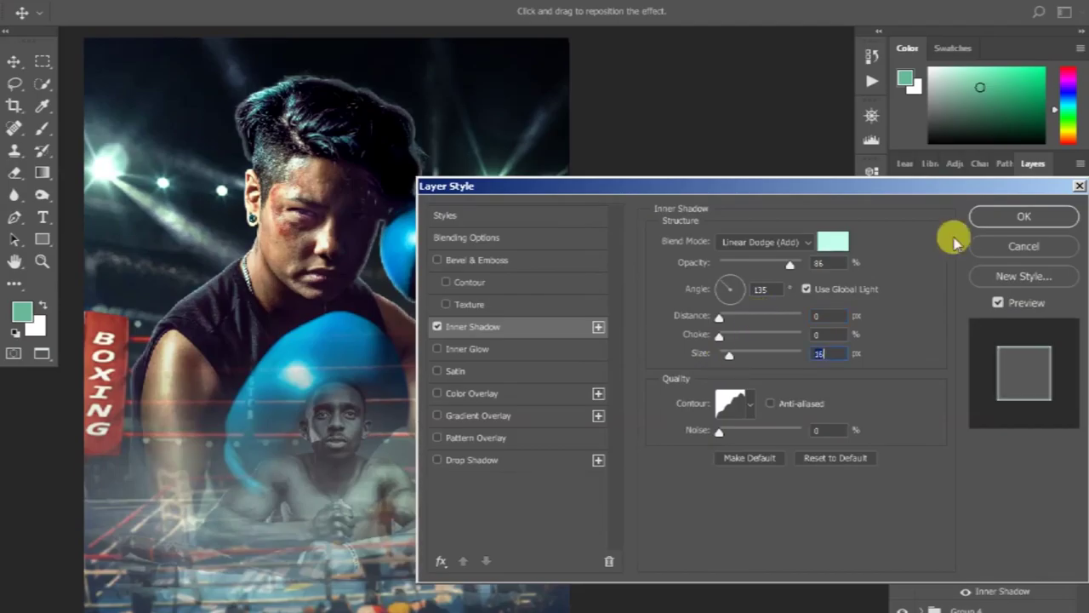
click(1021, 218)
right_click(1068, 551)
double_click(1002, 591)
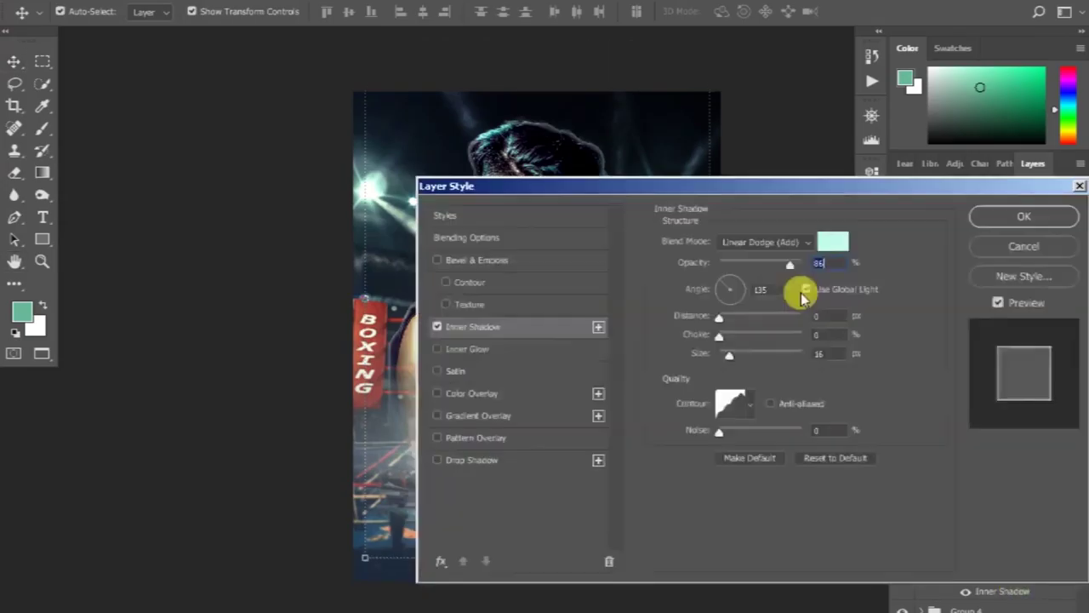
Change the inner shadow colour to white (ffffff) and apply it
click(832, 242)
text(ffffff)
click(1000, 314)
key(Return)
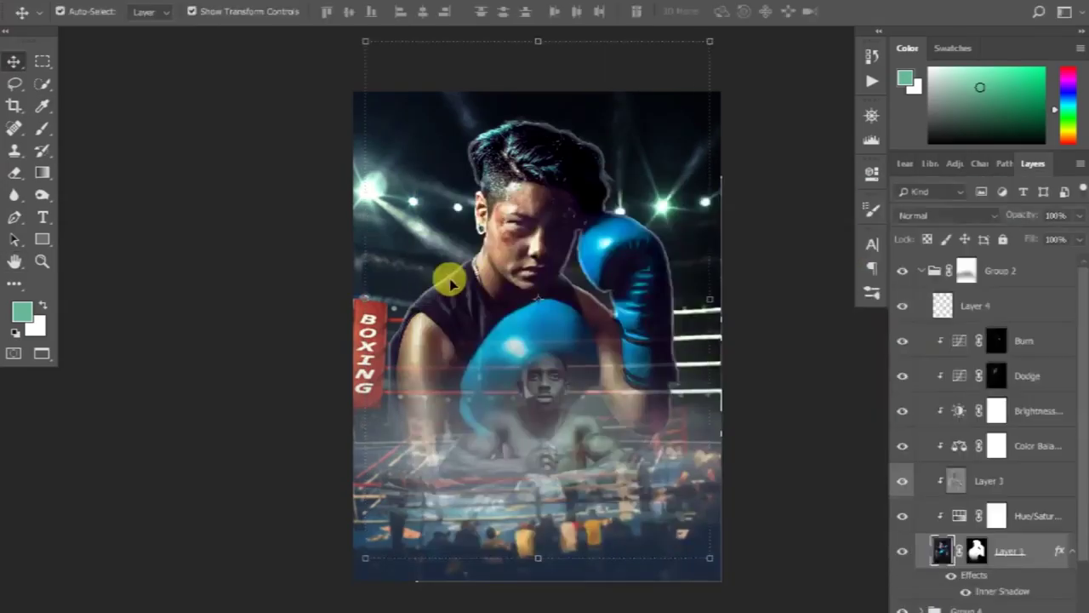
scroll(450, 280, up, 5)
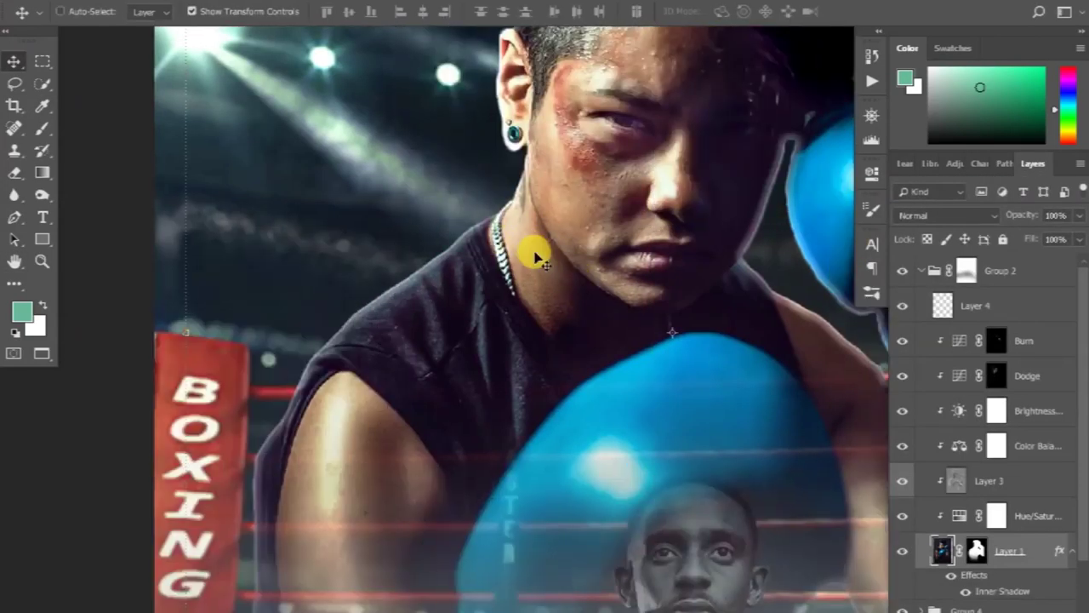
click(1021, 515)
Split the inner shadow onto its own layer, add a mask, and paint black over the poster's lower part
right_click(1052, 578)
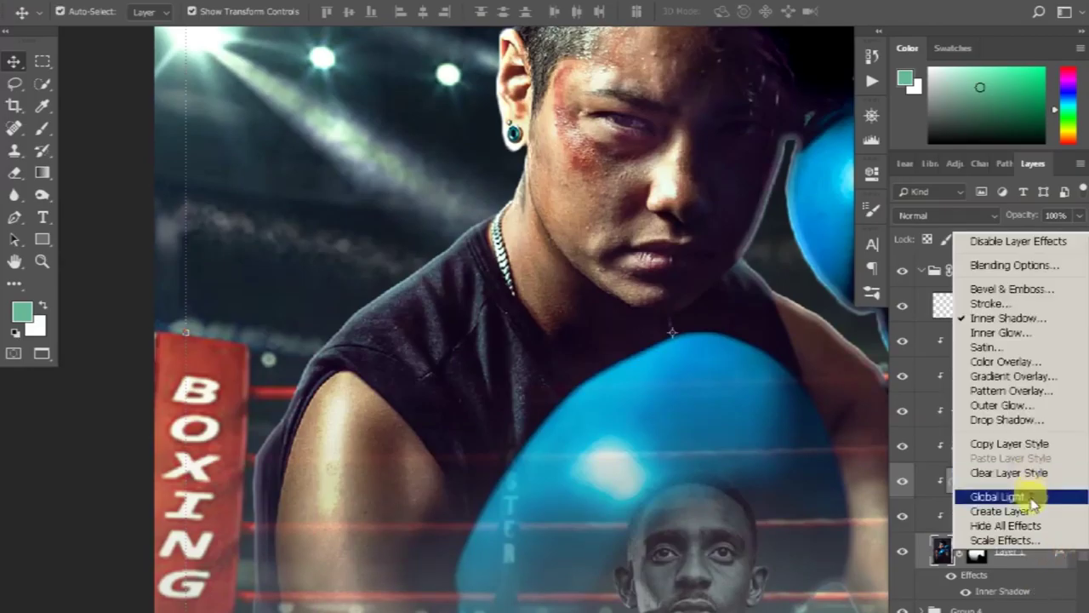
click(1009, 502)
key(d)
key(x)
scroll(432, 385, down, 5)
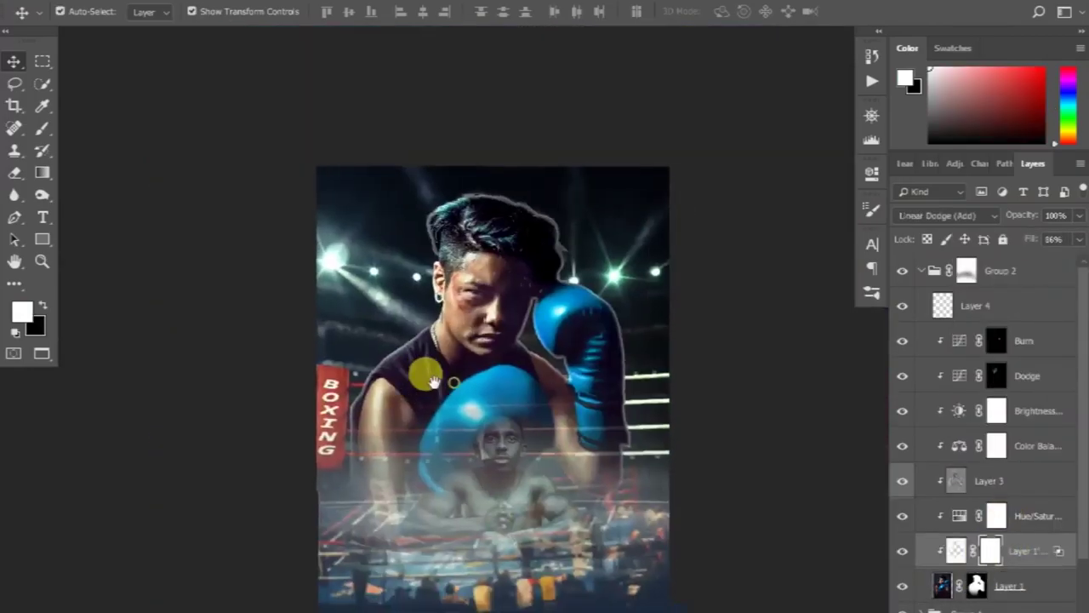
key(b)
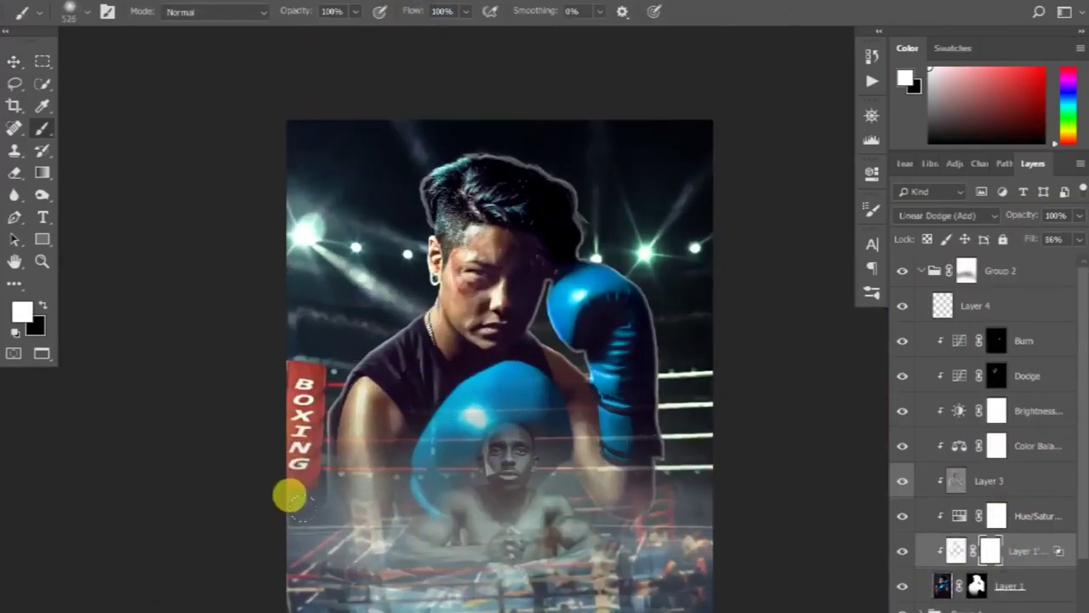
key(x)
scroll(302, 527, down, 2)
drag(318, 465, 797, 505)
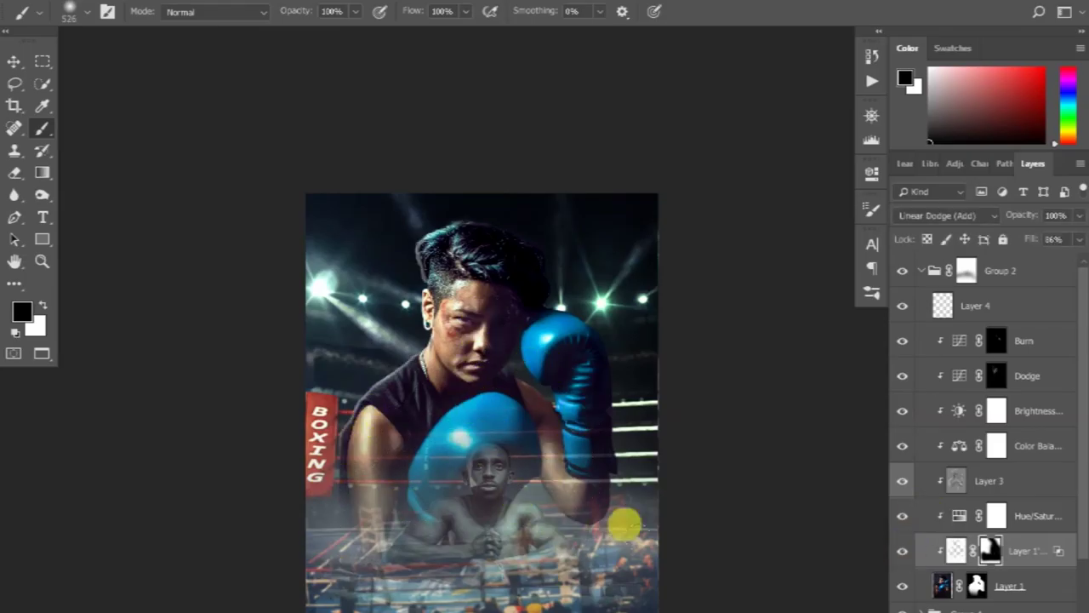
Select Layer 1, then the glow layer's mask, with the Brush ready for painting
click(14, 61)
click(902, 551)
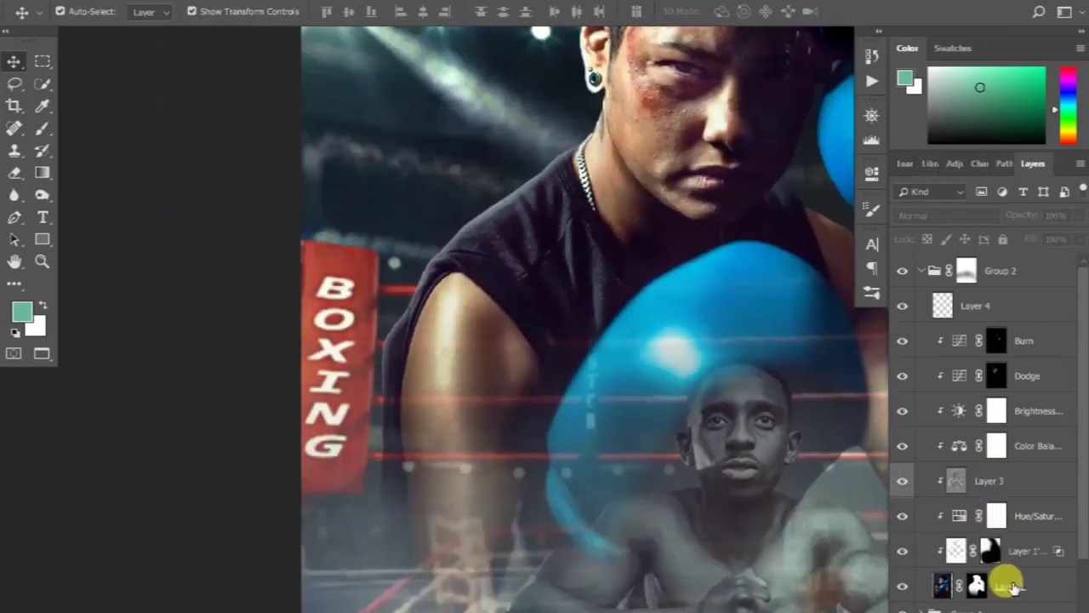
click(1013, 585)
scroll(1014, 528, down, 1)
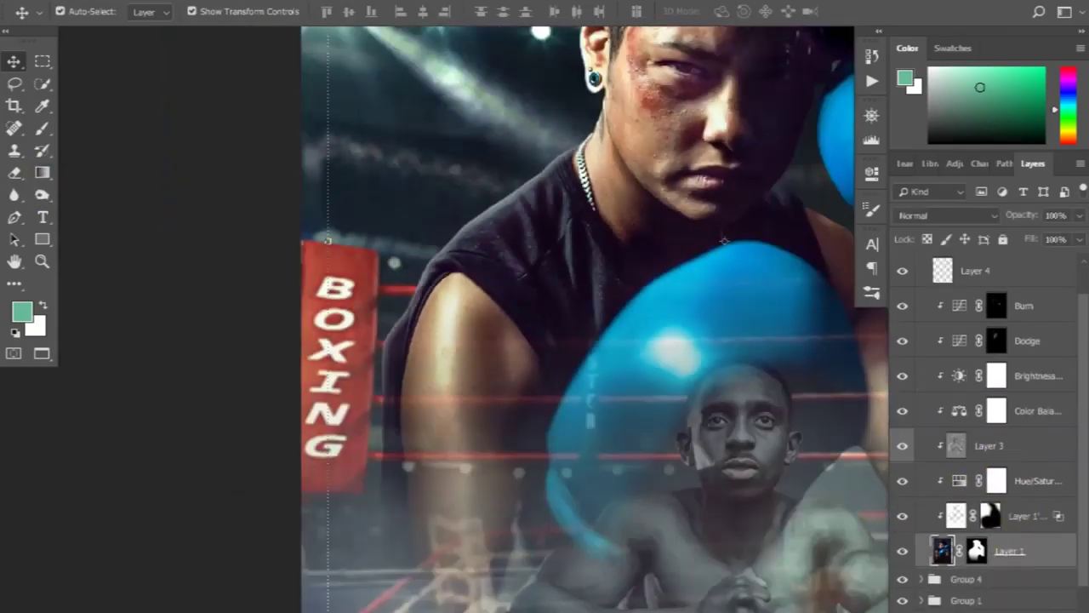
scroll(469, 160, up, 5)
click(989, 515)
key(b)
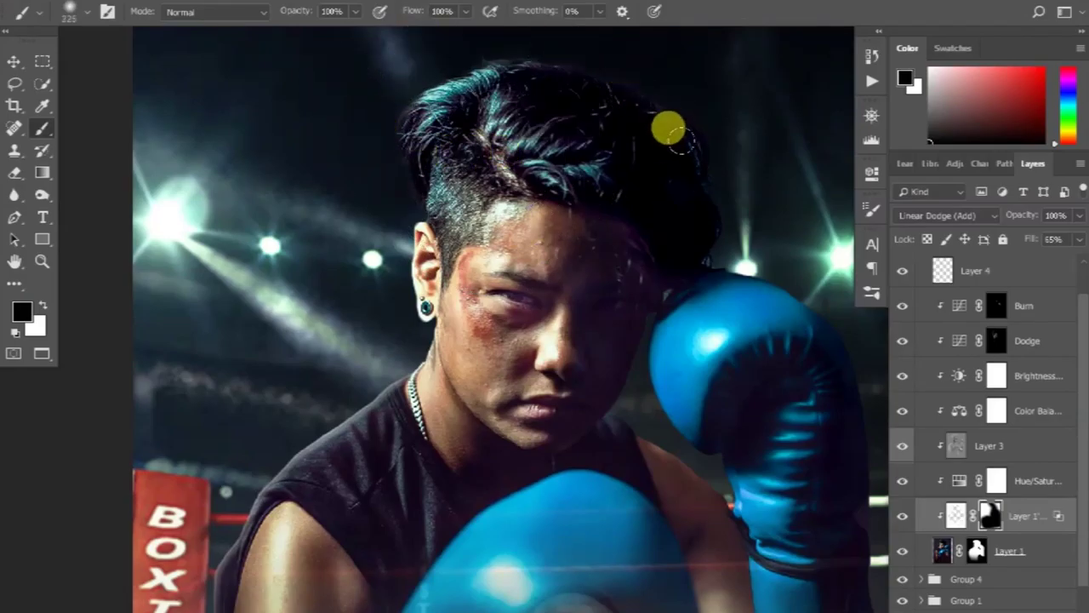
Set Layer 7 to Linear Dodge (Add) and paint a small mint stroke along the boxer's hair edge
key(v)
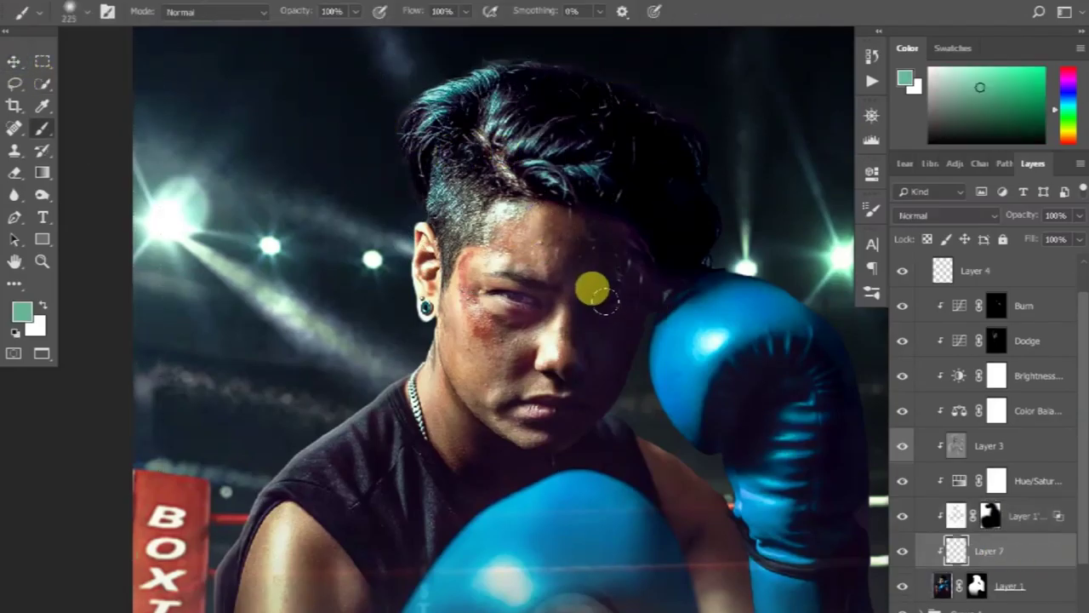
drag(511, 204, 451, 207)
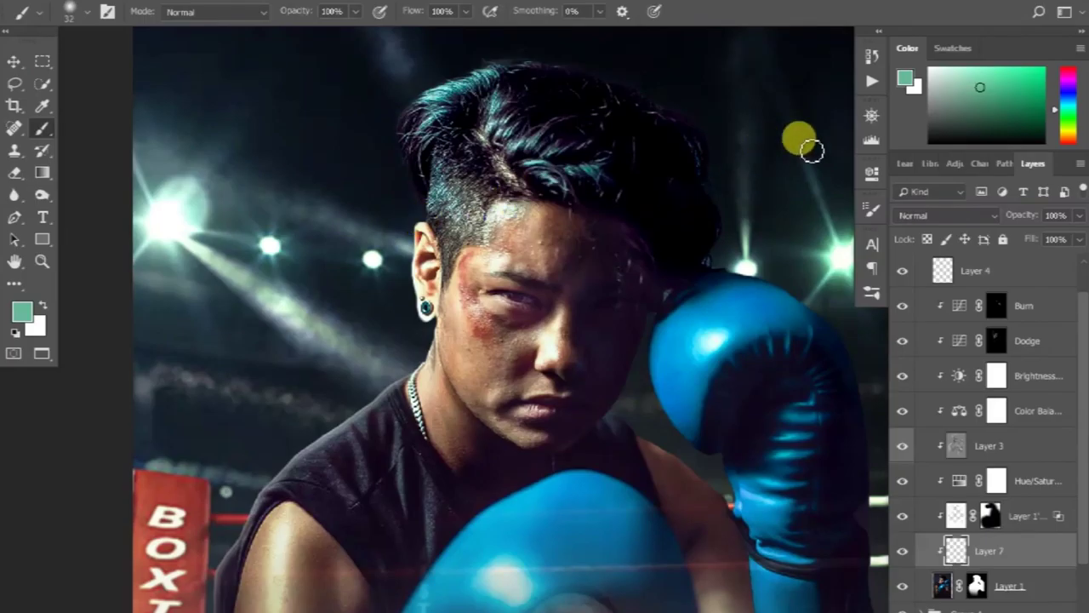
click(944, 215)
click(931, 382)
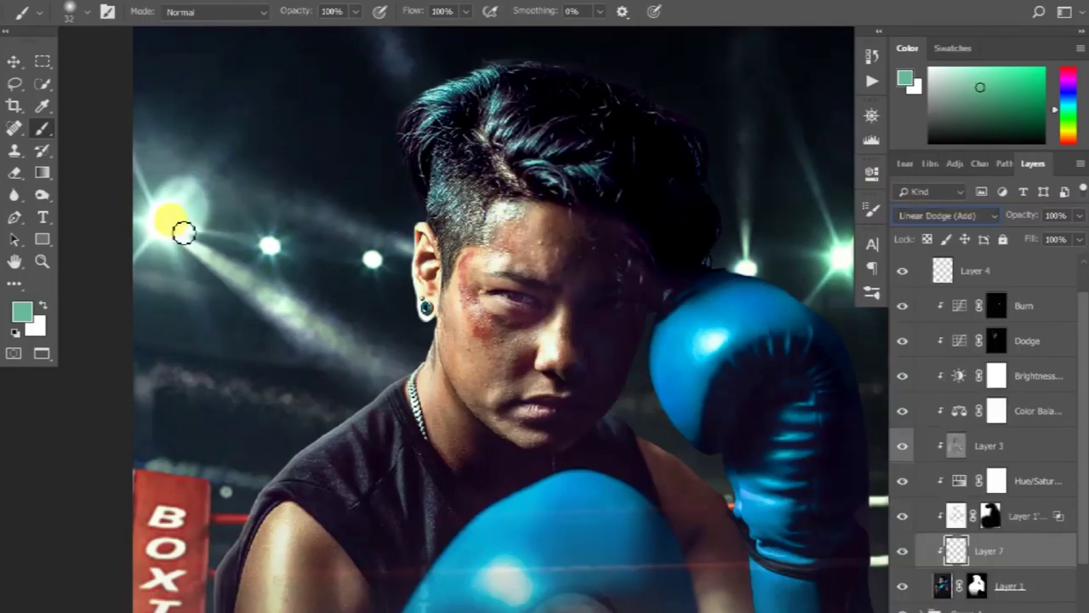
alt+click(193, 212)
drag(406, 97, 412, 187)
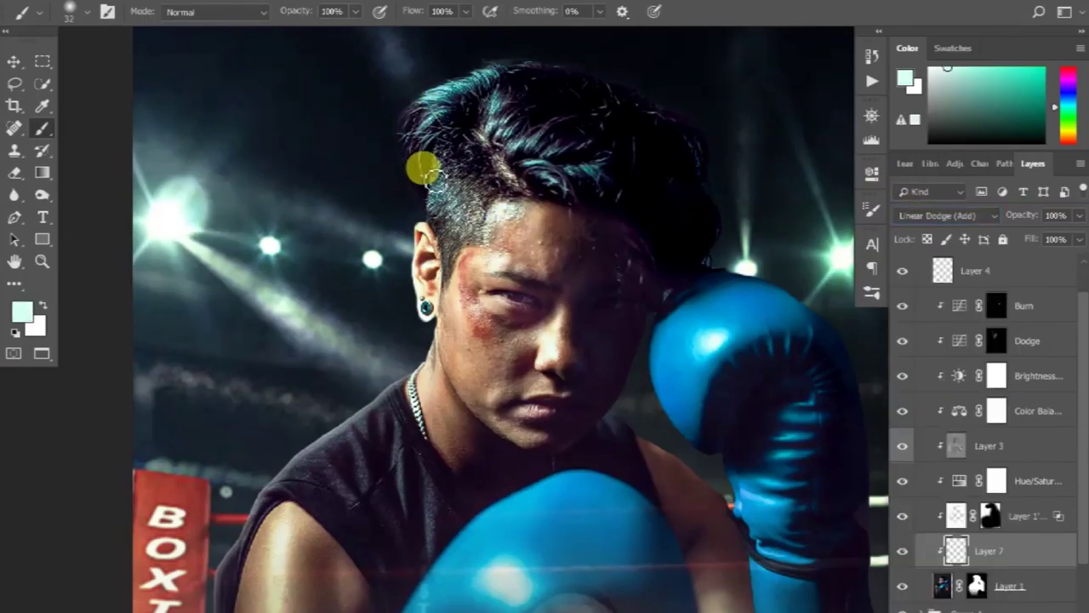
Pick a darker teal from the arena lights as the painting colour and select Layer 1
right_click(437, 68)
key(Escape)
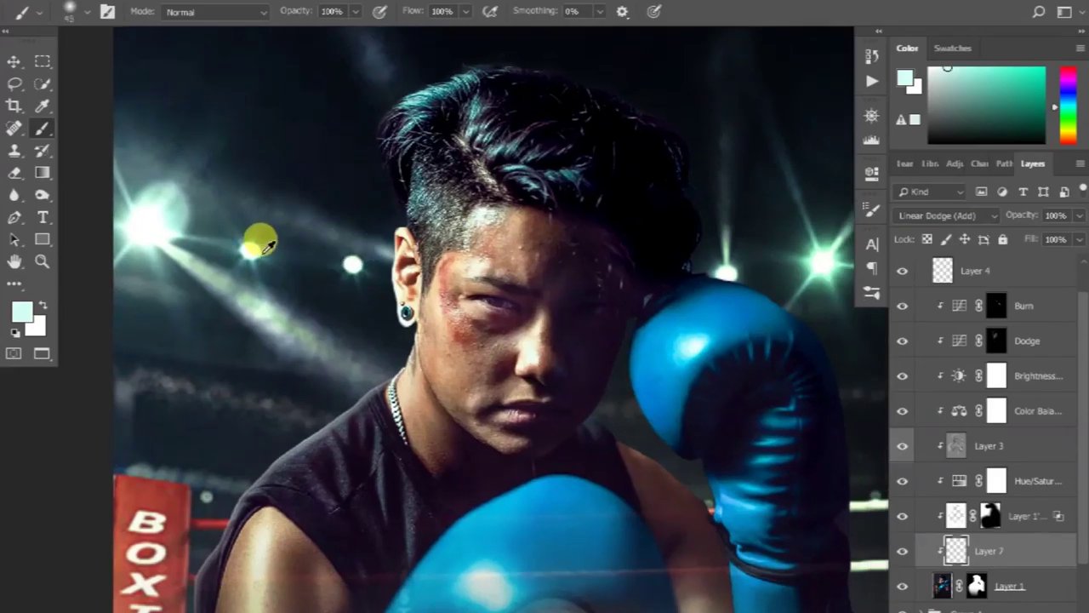
alt+click(266, 244)
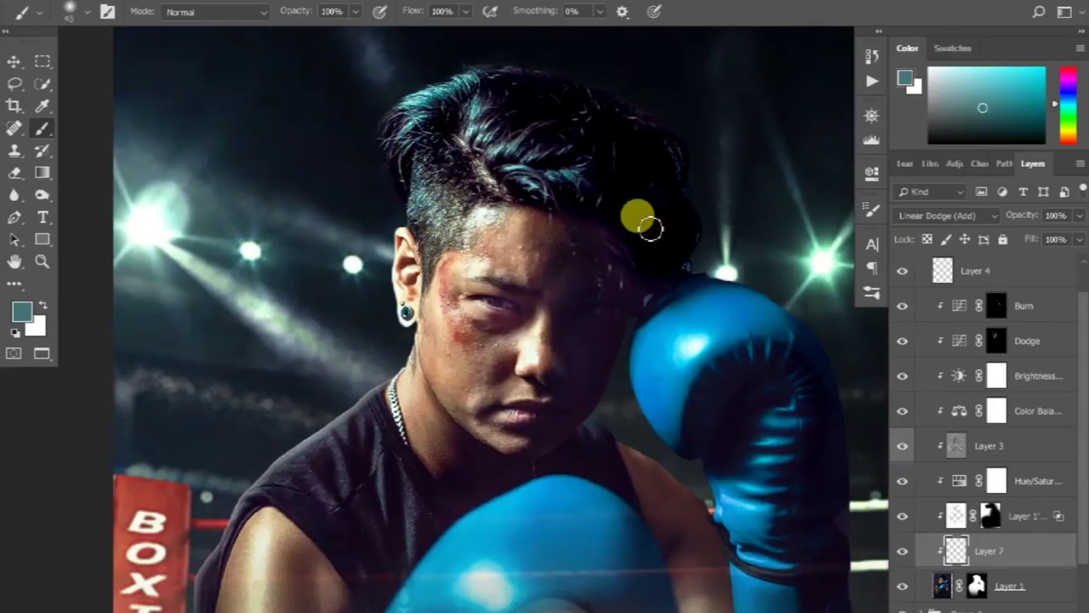
scroll(511, 255, down, 3)
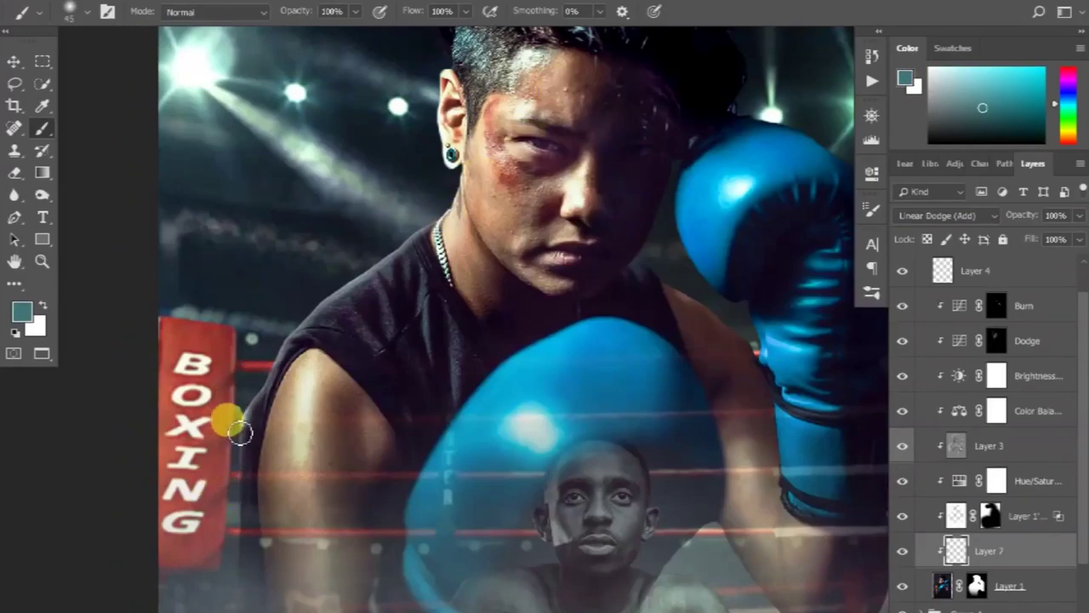
click(1020, 584)
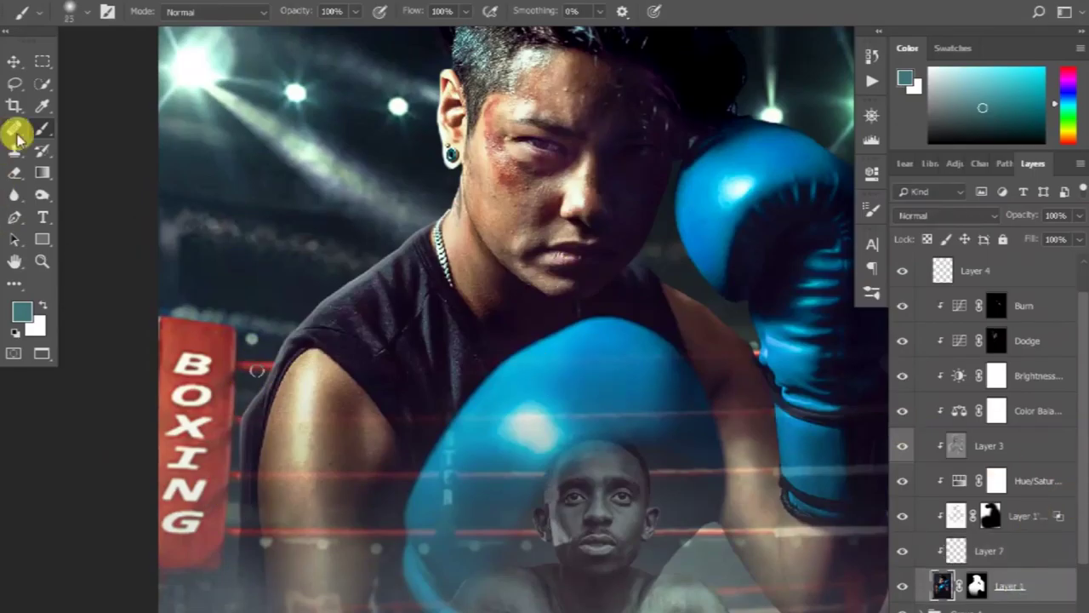
Choose the Blur tool from the blur, sharpen and smudge group
click(14, 194)
scroll(187, 221, down, 3)
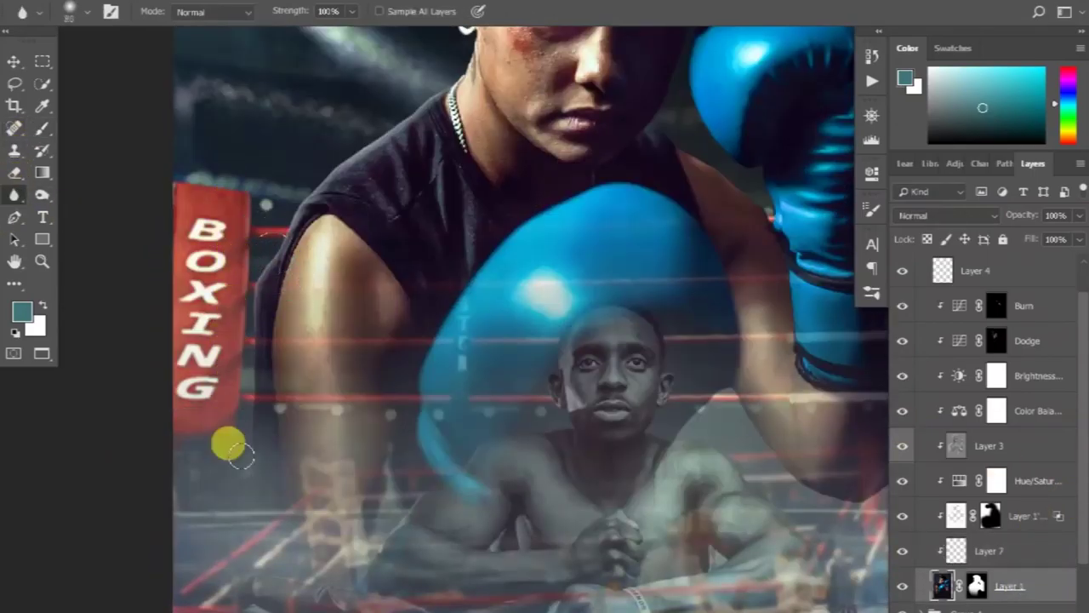
right_click(8, 200)
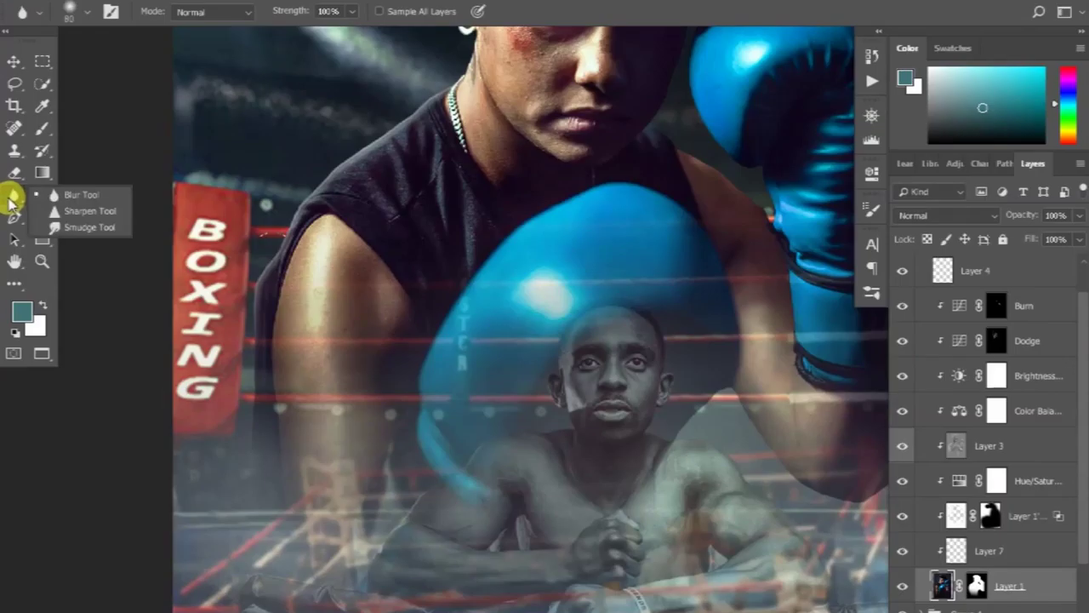
click(68, 194)
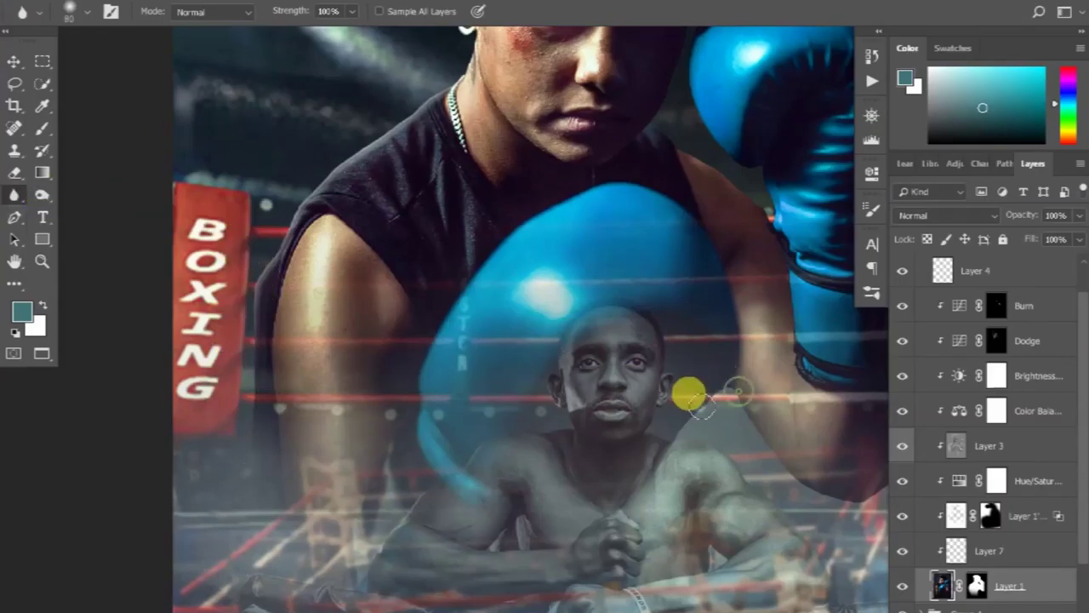
Lightly blur areas of the arena background behind the boxers, moving around the poster
scroll(625, 256, up, 5)
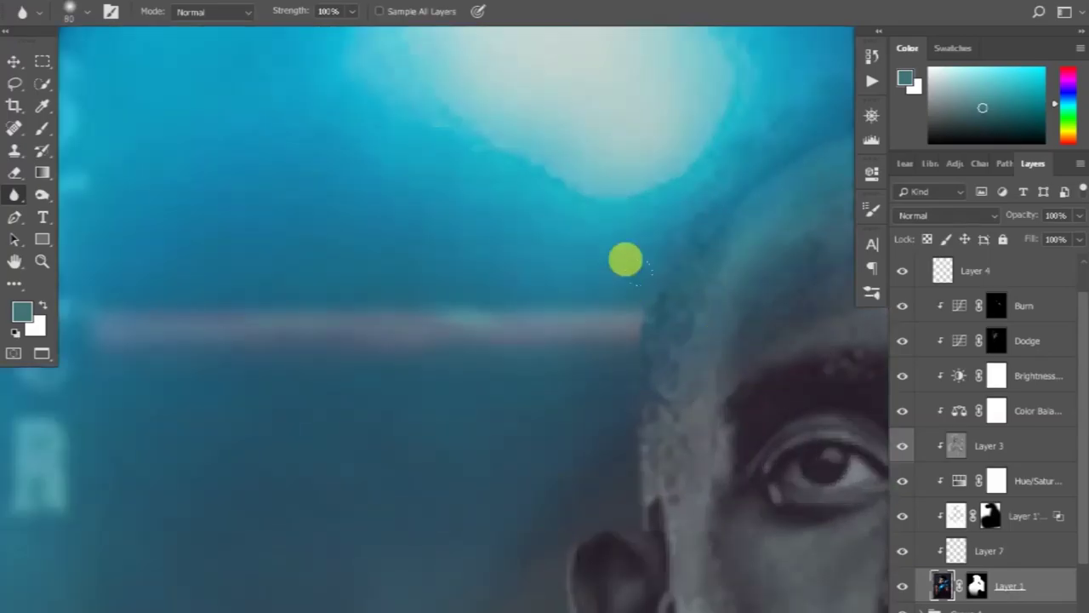
scroll(732, 367, down, 1)
scroll(731, 368, down, 3)
scroll(723, 345, up, 1)
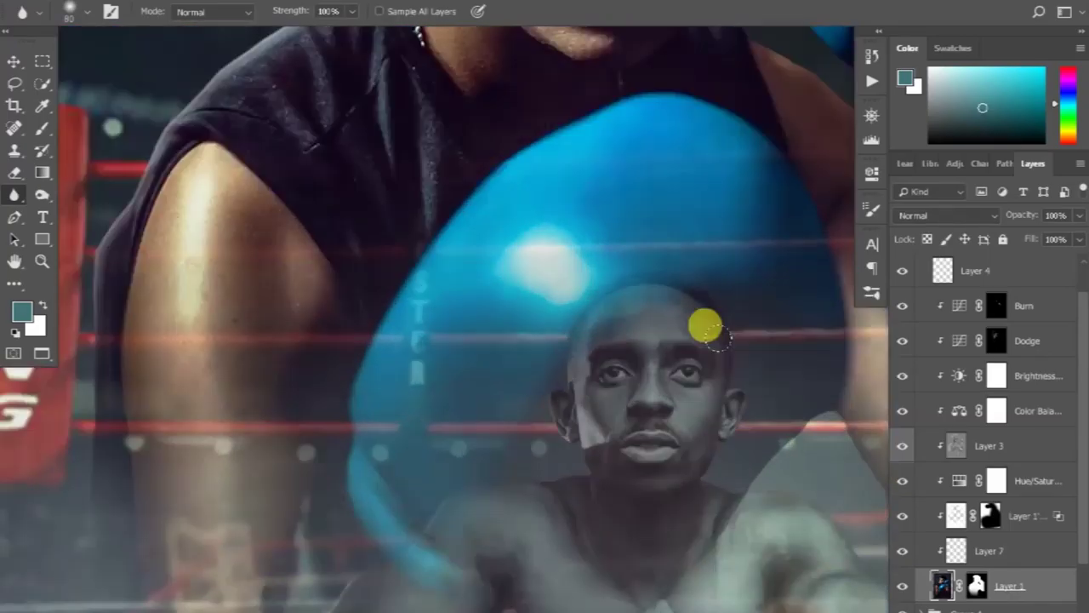
scroll(448, 323, up, 1)
scroll(485, 319, up, 1)
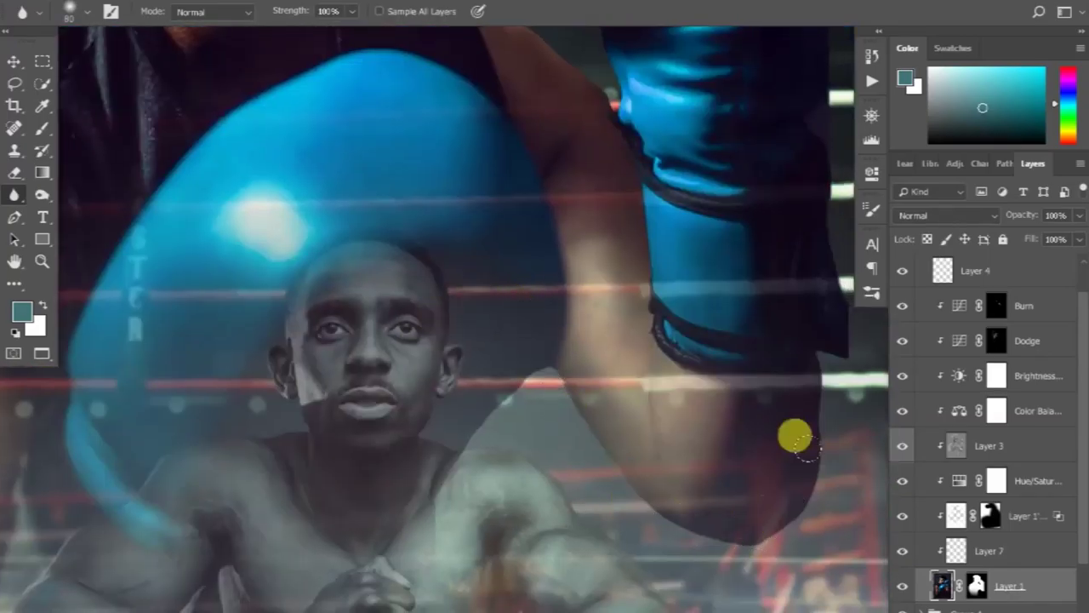
scroll(771, 318, up, 3)
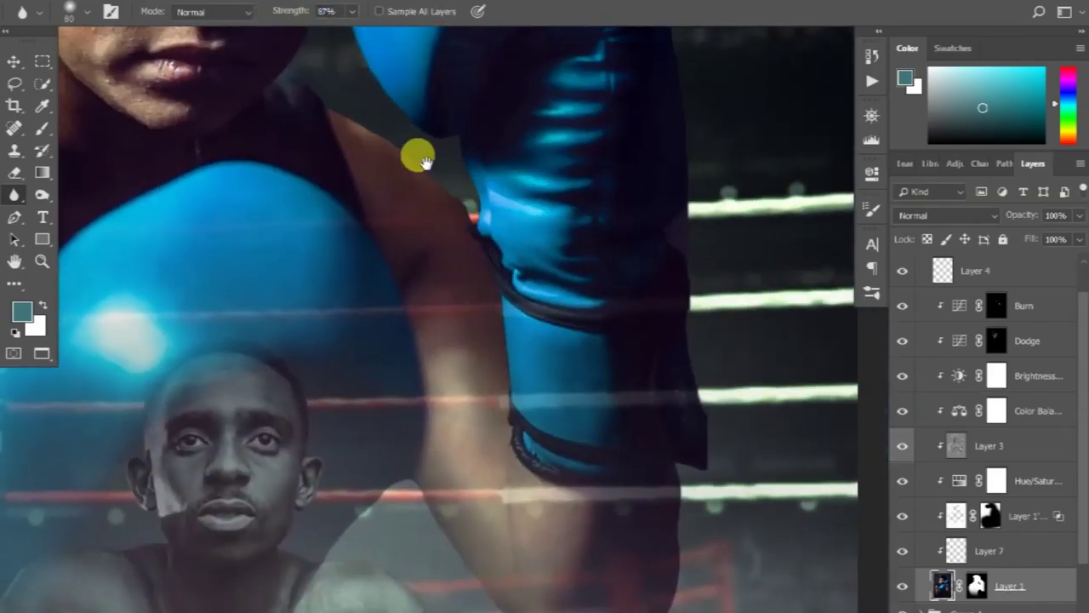
scroll(412, 98, up, 3)
scroll(632, 312, down, 2)
scroll(632, 311, right, 1)
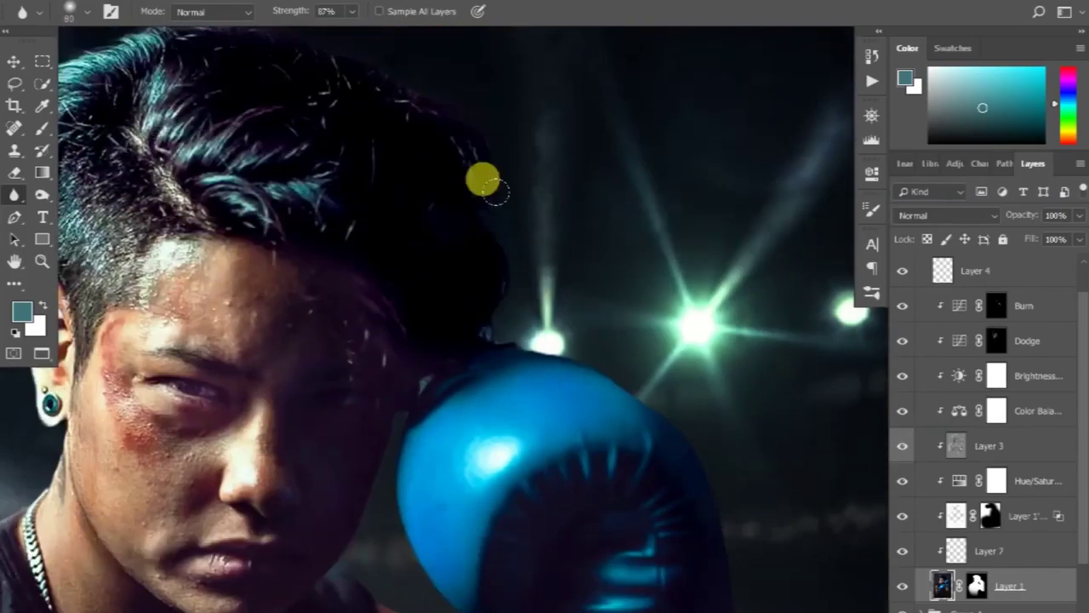
scroll(430, 226, up, 3)
scroll(430, 226, left, 2)
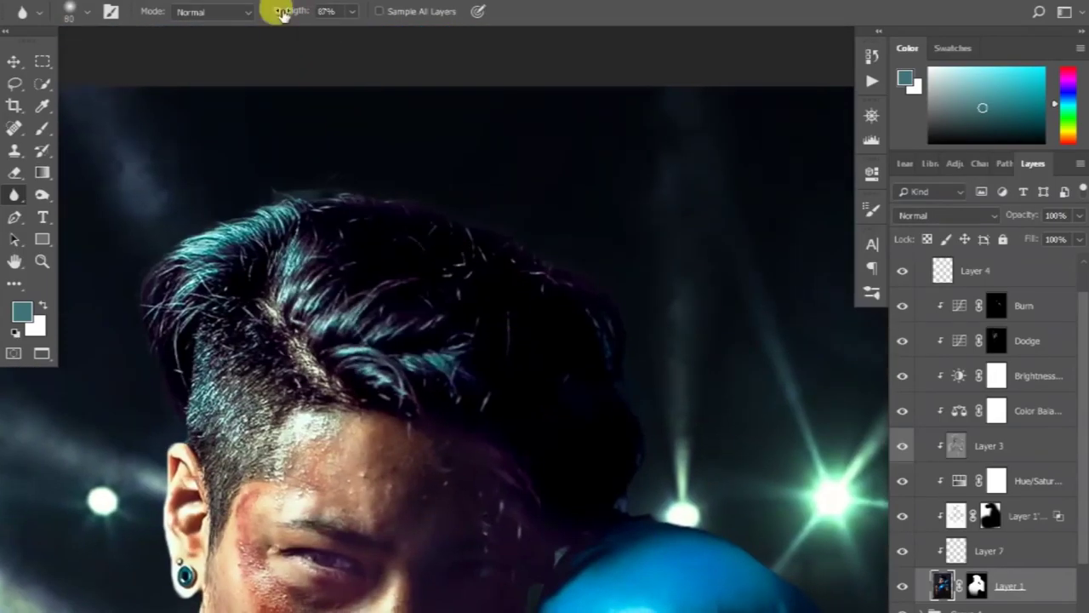
scroll(421, 190, down, 3)
scroll(284, 122, left, 2)
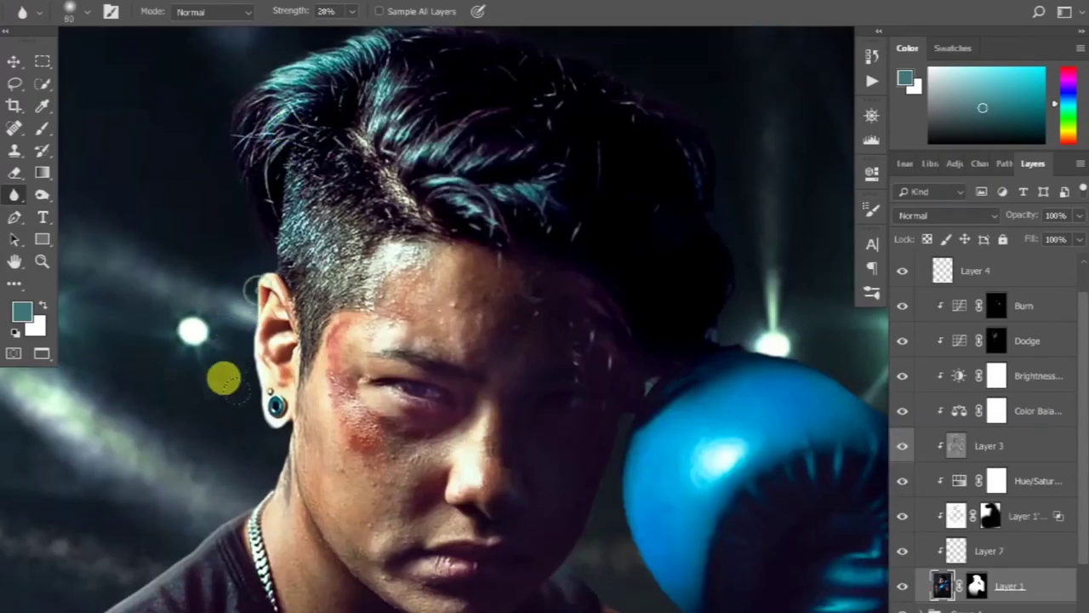
scroll(388, 423, down, 4)
scroll(388, 423, left, 2)
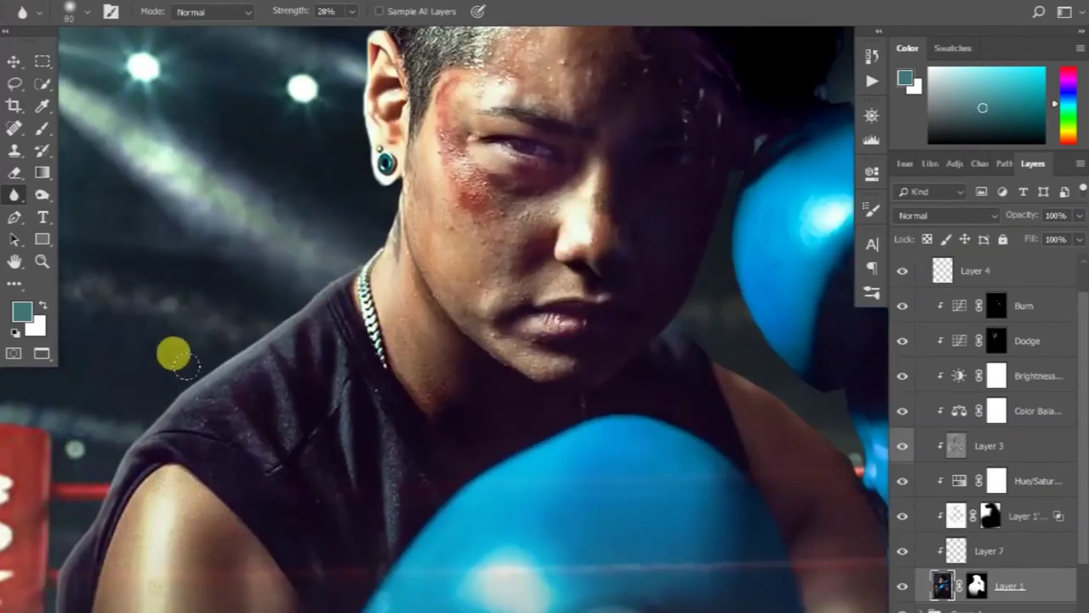
scroll(173, 482, down, 3)
scroll(172, 483, left, 2)
scroll(194, 345, down, 4)
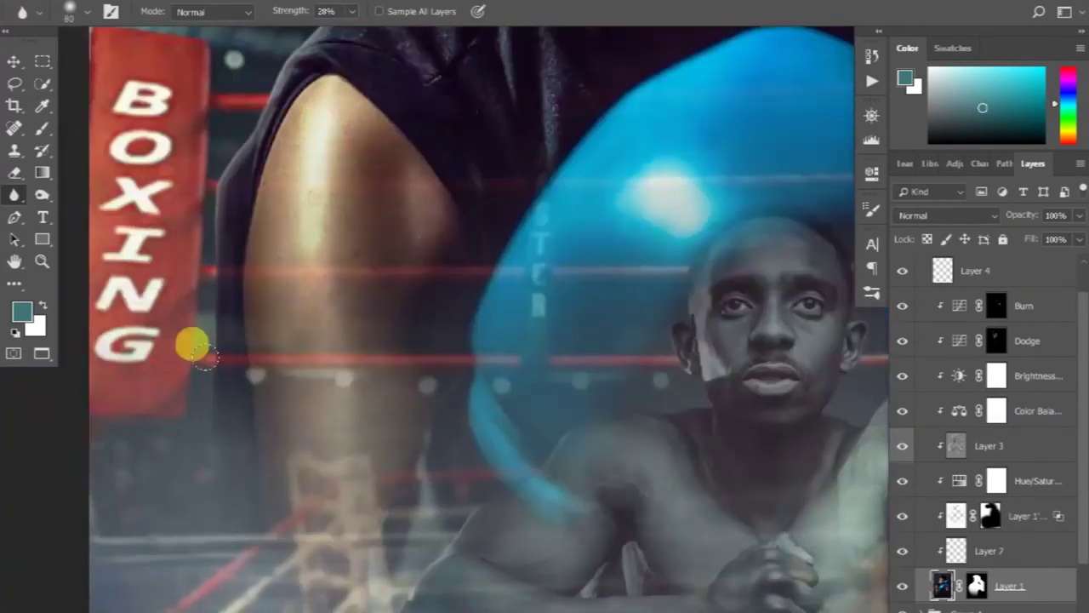
scroll(499, 323, down, 2)
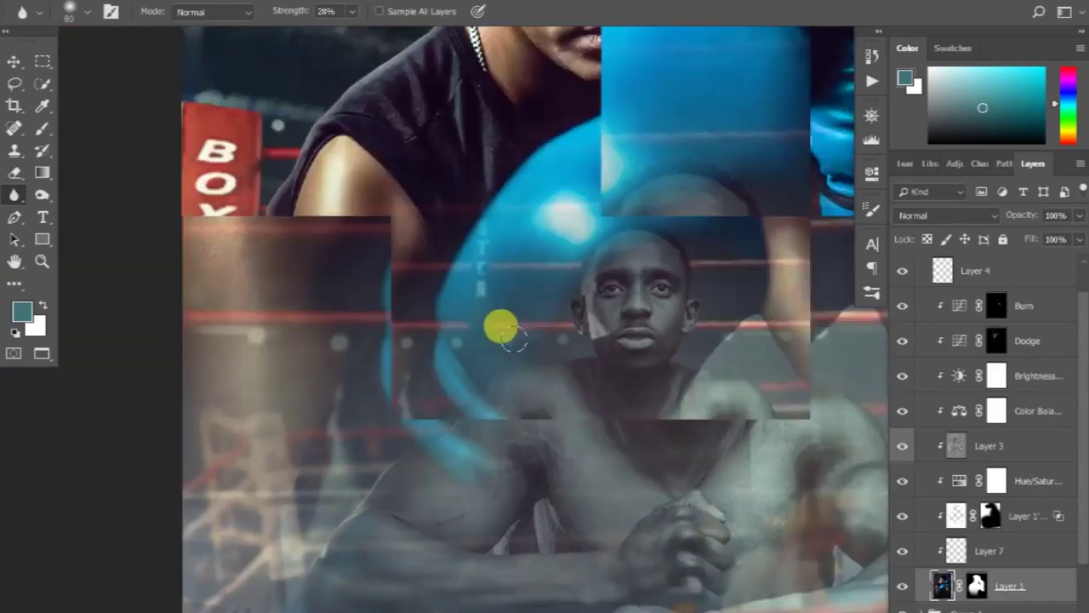
scroll(595, 247, down, 2)
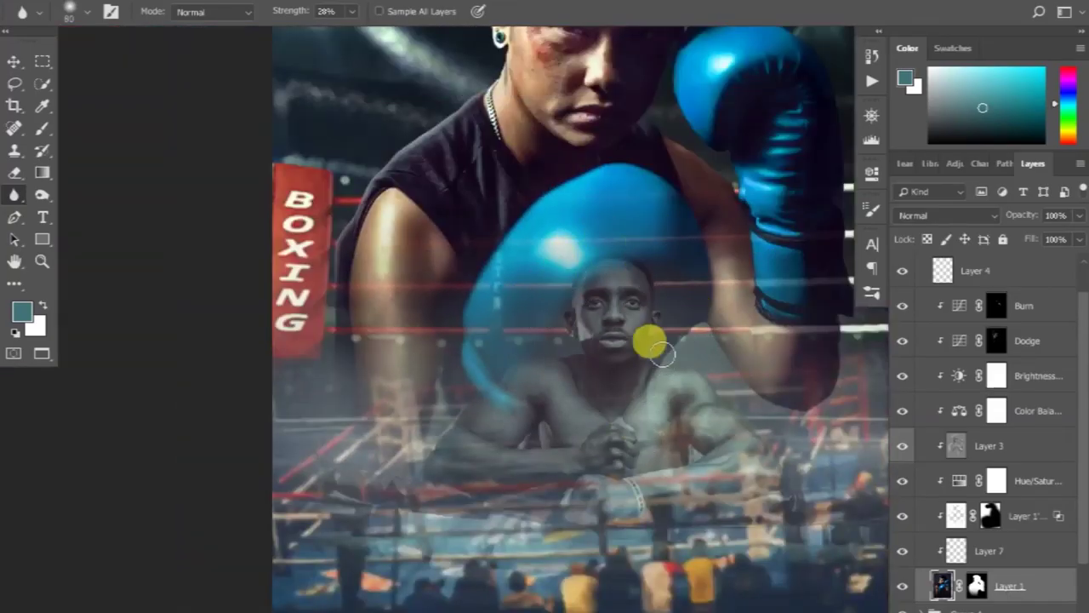
scroll(681, 357, up, 2)
scroll(680, 358, right, 2)
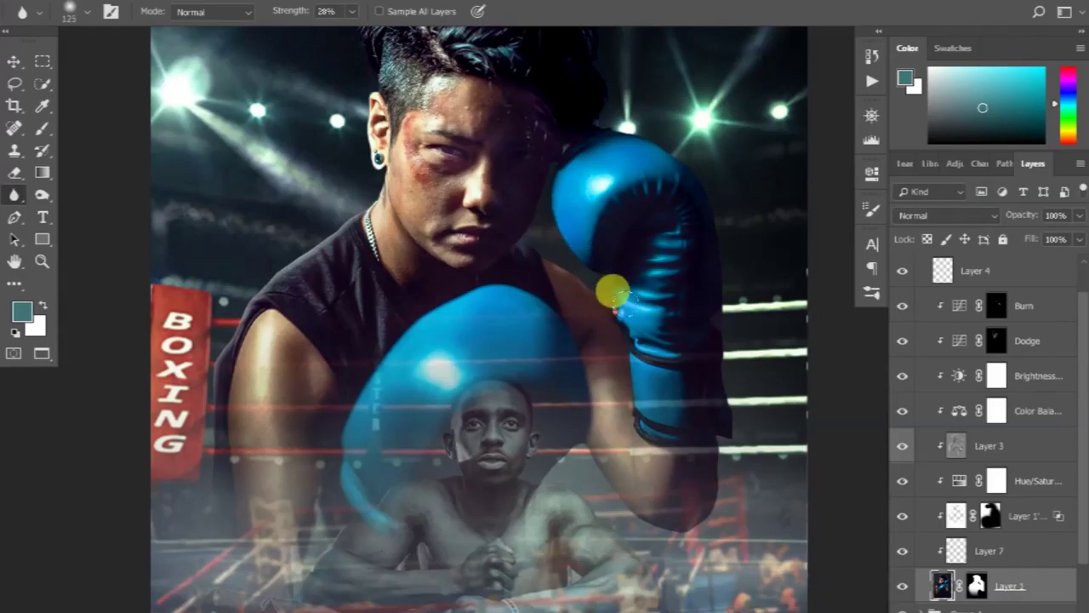
scroll(562, 185, down, 3)
key(v)
scroll(432, 280, up, 2)
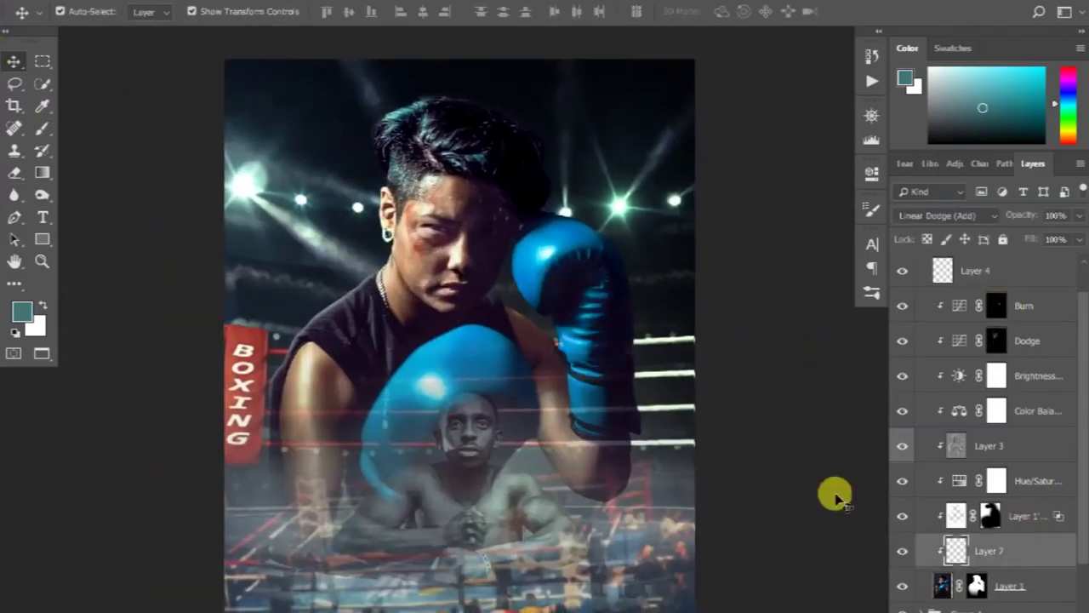
Set the brush flow to 39%, switch the light layer to Overlay, and choose a light cyan
key(b)
scroll(554, 348, up, 3)
scroll(567, 353, up, 2)
drag(421, 22, 355, 14)
click(944, 216)
click(936, 417)
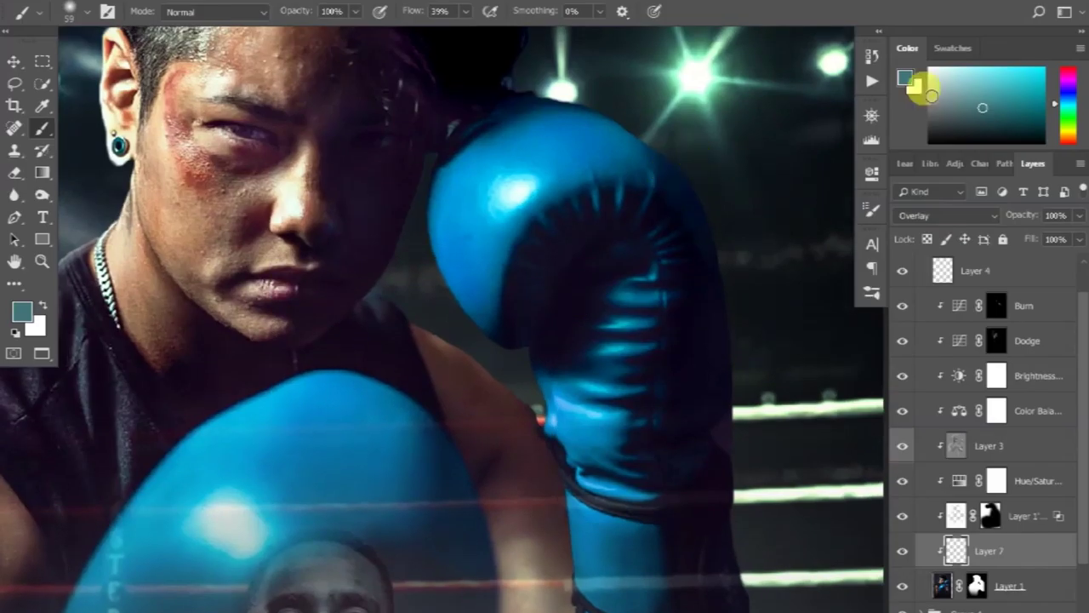
click(970, 78)
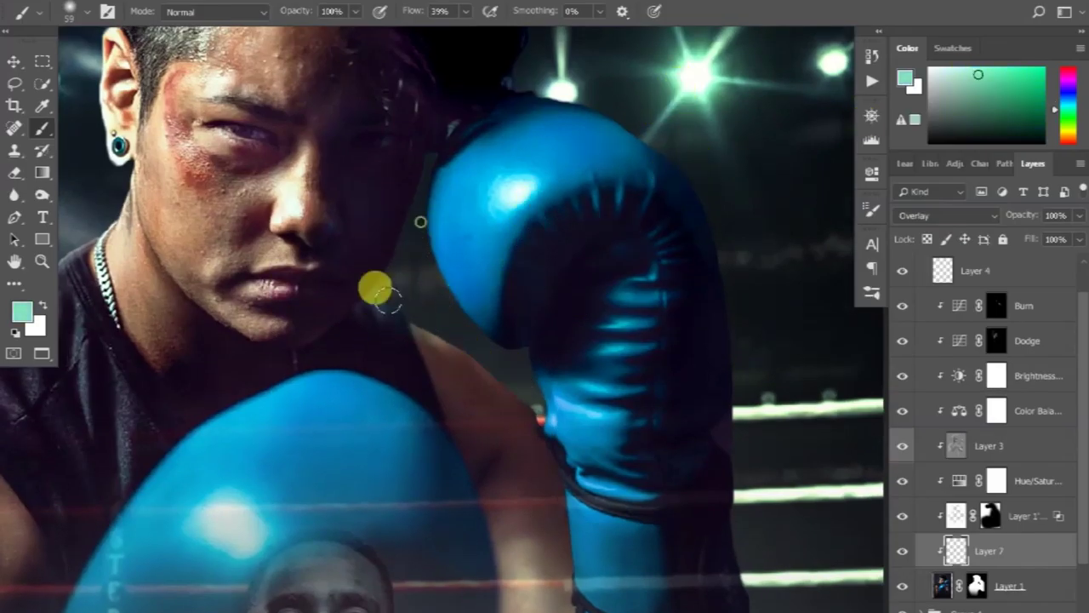
Sample and lighten a blue, then paint it along the arm edge below the glove
scroll(520, 165, up, 3)
scroll(567, 236, up, 2)
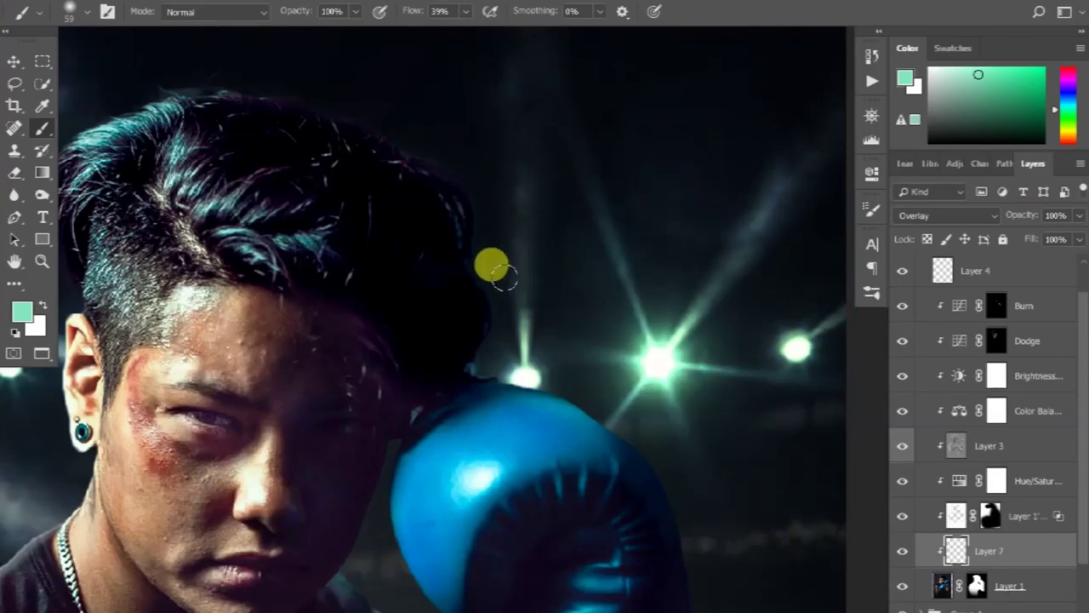
drag(331, 106, 433, 193)
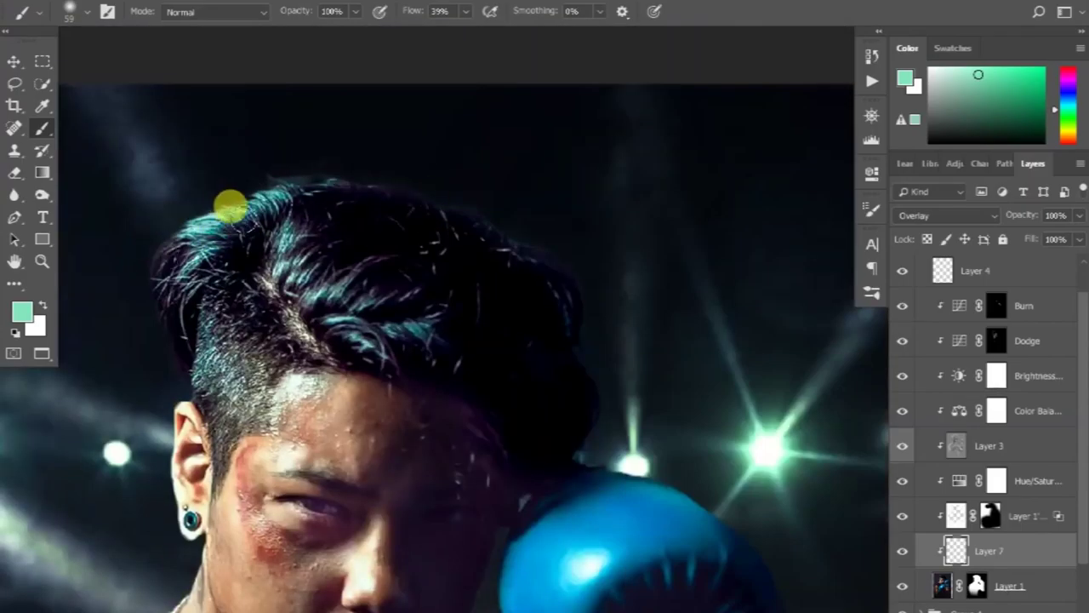
mouse_move(158, 340)
mouse_down()
mouse_move(348, 284)
mouse_move(289, 238)
mouse_up()
scroll(290, 238, down, 5)
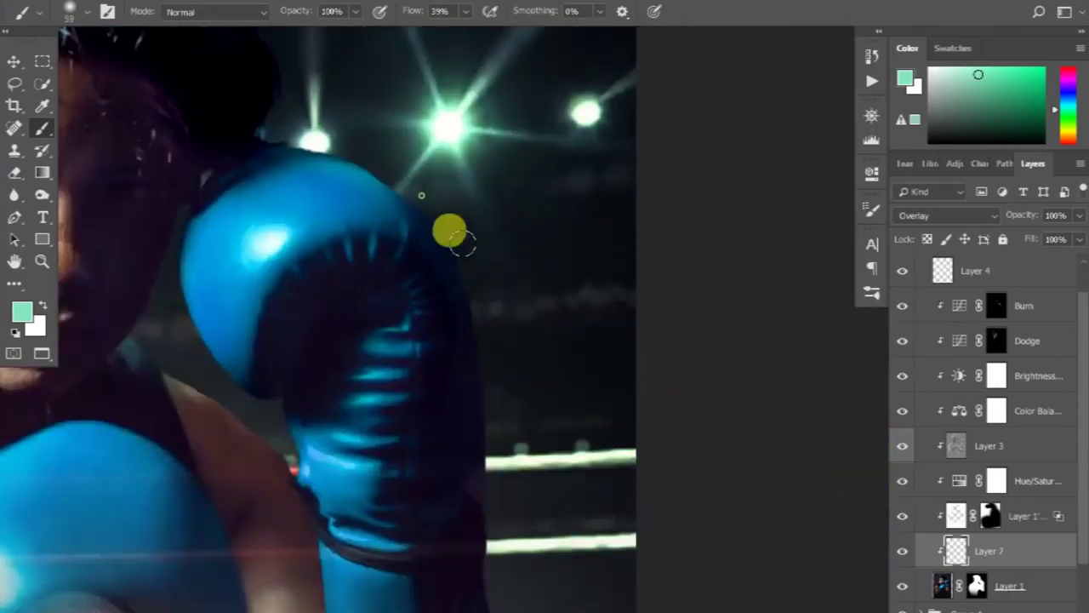
scroll(494, 405, down, 5)
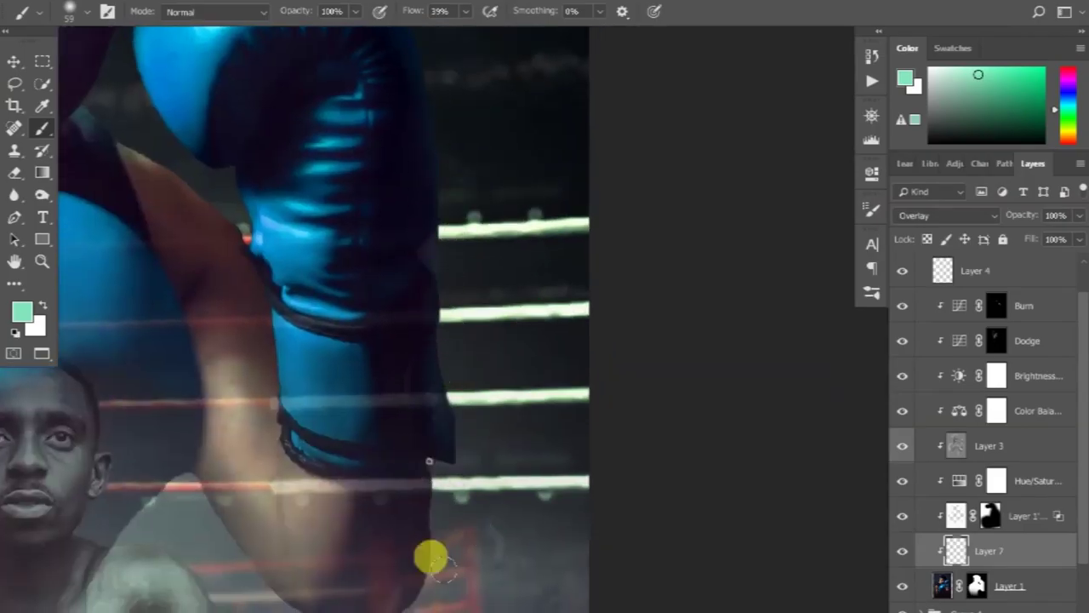
scroll(474, 309, down, 5)
alt+click(272, 427)
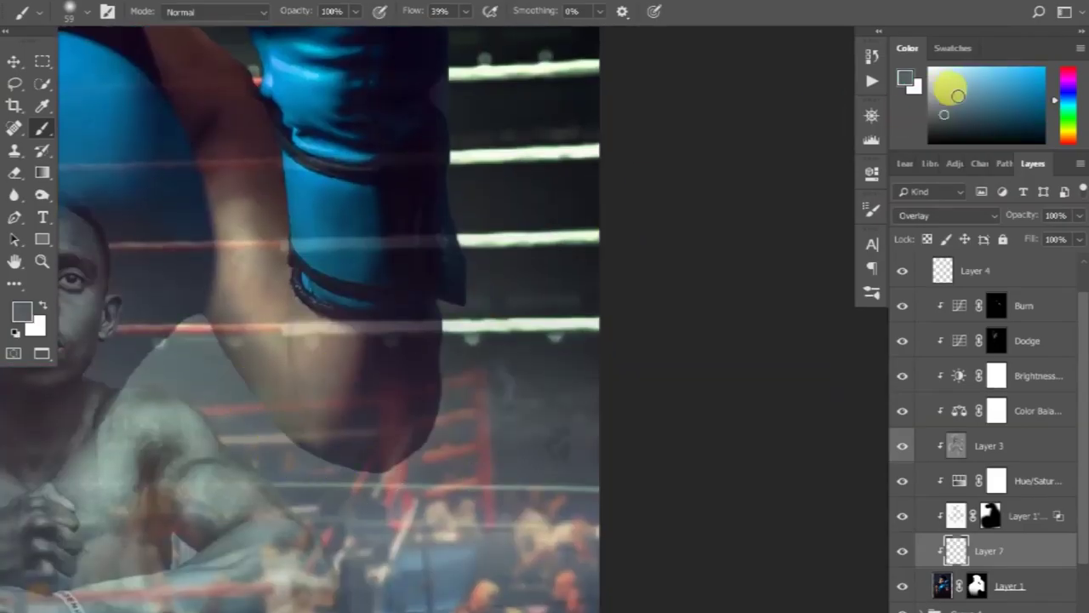
drag(944, 100, 982, 85)
click(428, 273)
drag(198, 335, 457, 411)
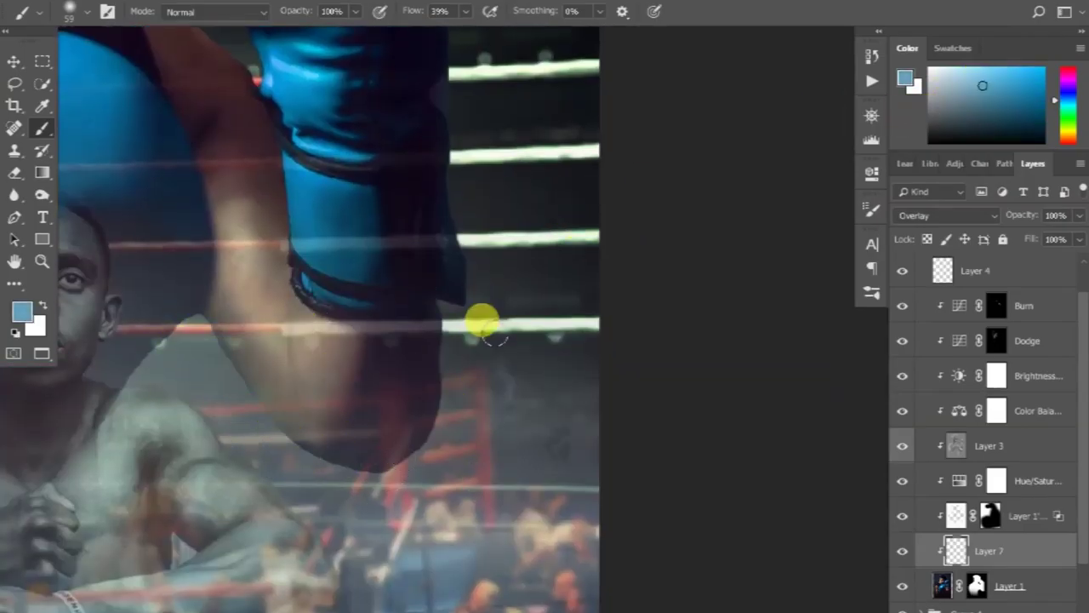
key(ctrl+0)
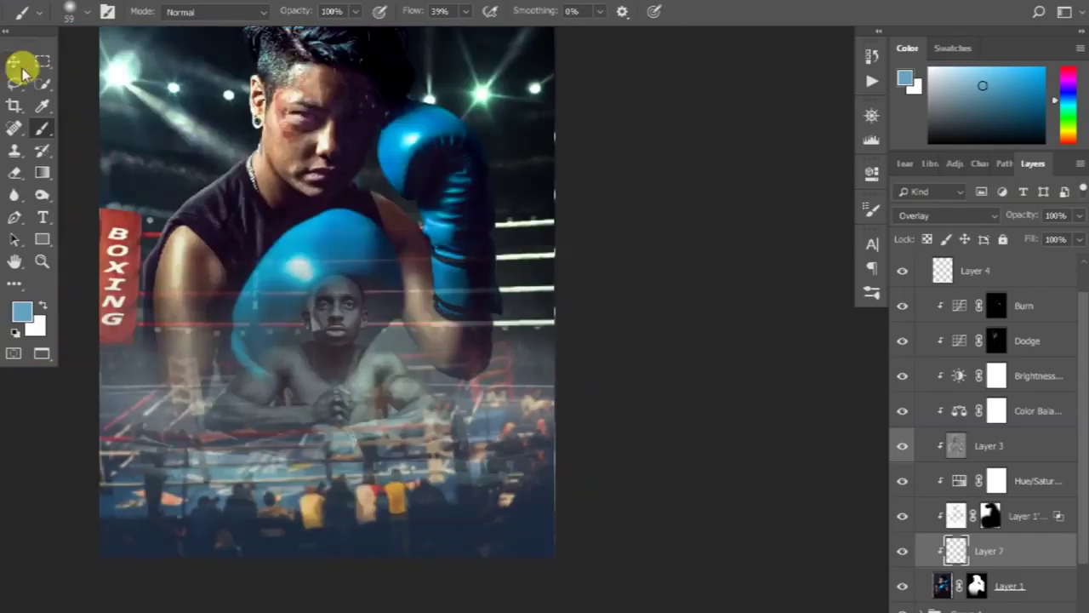
Move the empty layer below Layer 1, sample a stage-light green, and set it to Linear Dodge (Add)
click(14, 61)
click(758, 324)
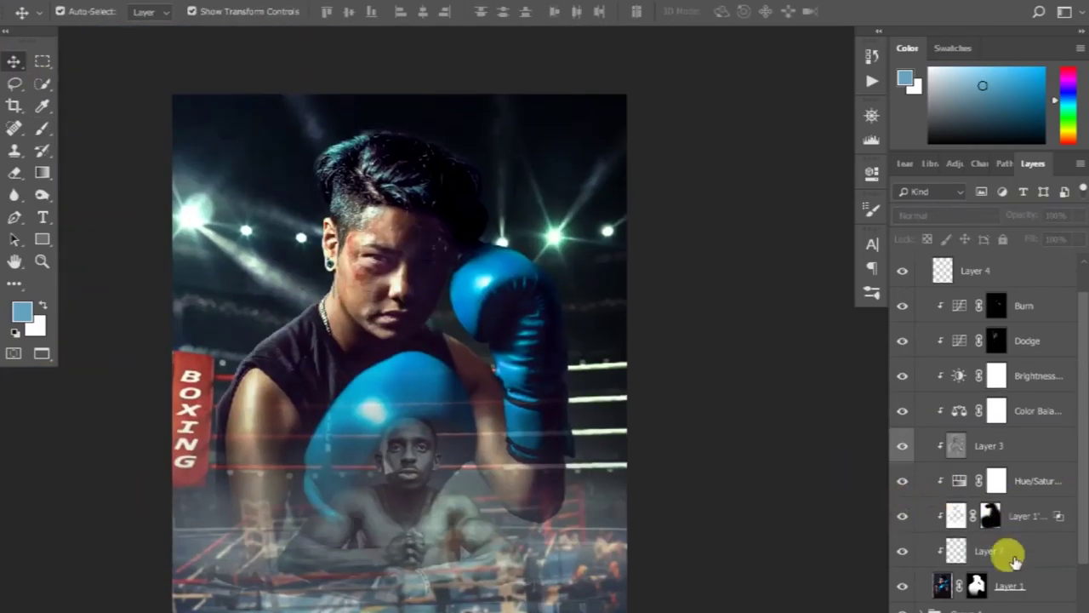
drag(1004, 554, 999, 598)
key(b)
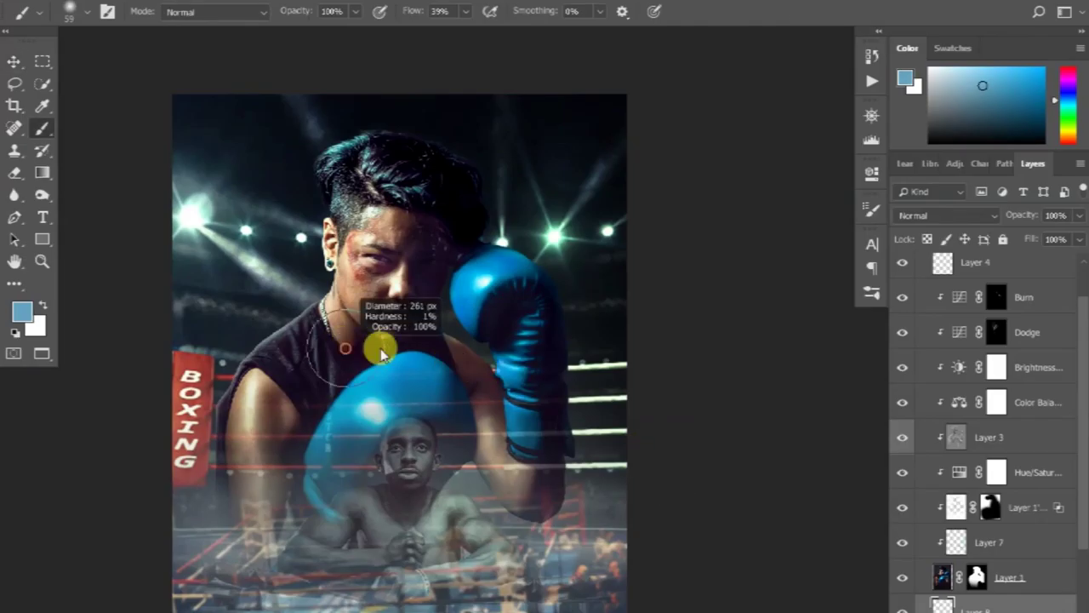
alt+click(554, 237)
click(944, 215)
click(936, 382)
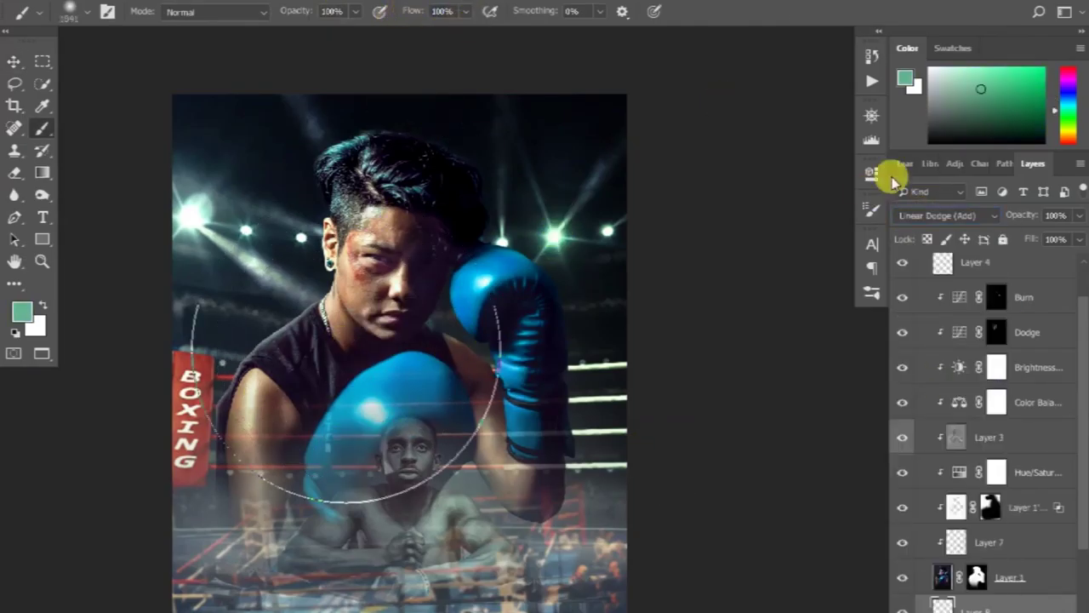
Paint a saturated green glow, then scale it up to about 174% and commit
drag(377, 370, 297, 247)
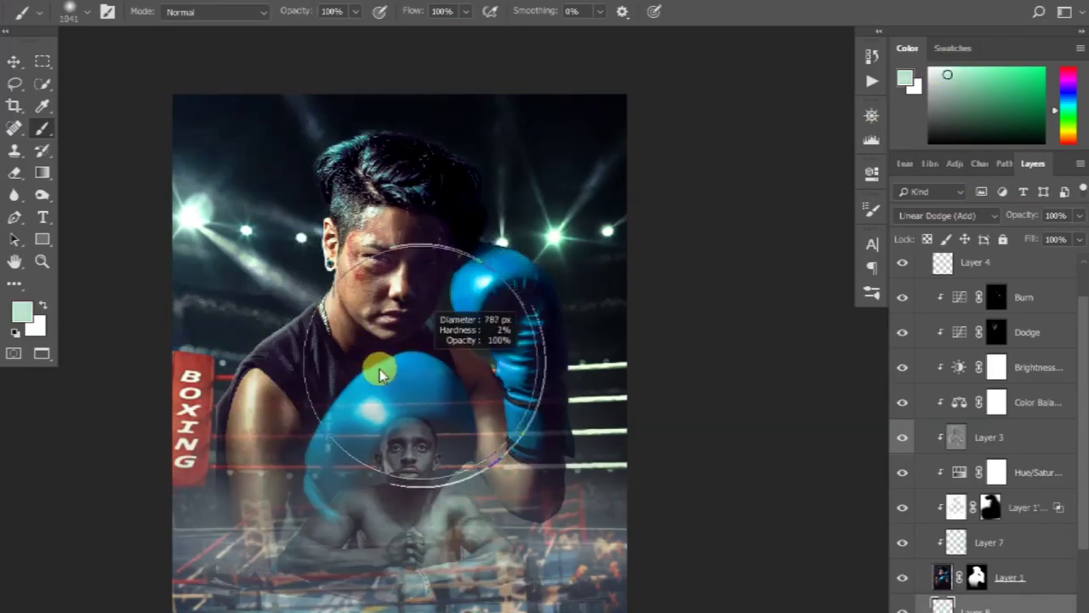
click(15, 62)
click(982, 83)
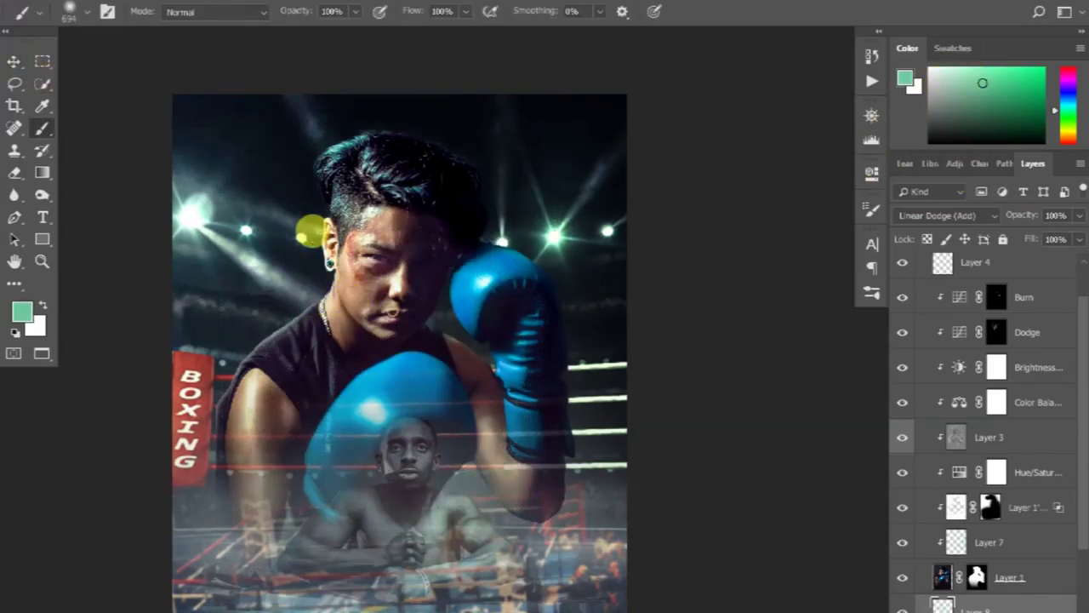
key(ctrl+t)
drag(590, 509, 687, 591)
drag(479, 297, 464, 272)
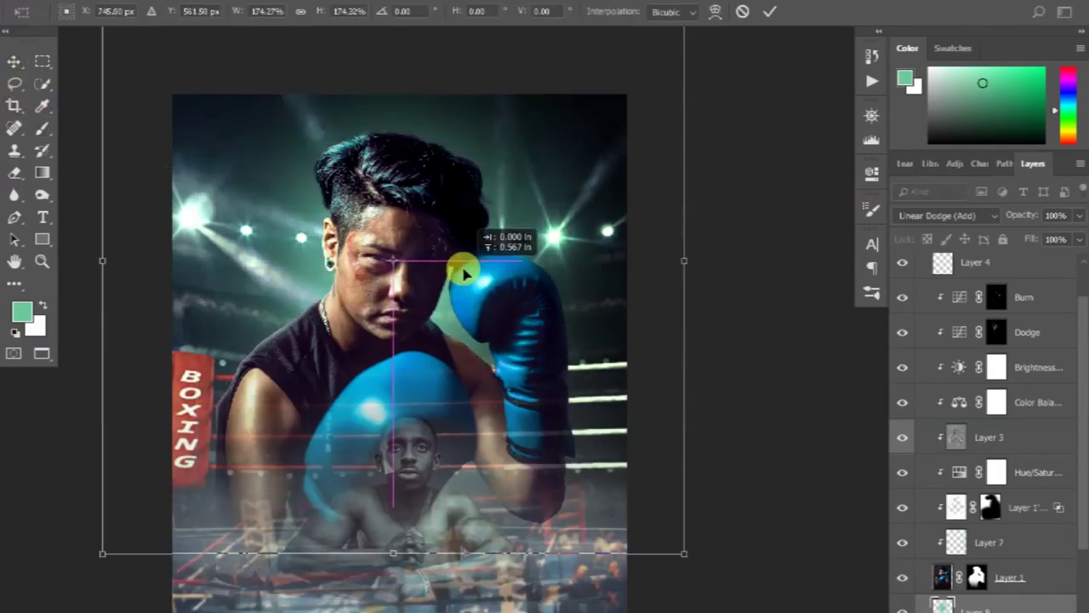
scroll(464, 272, down, 1)
scroll(568, 400, down, 1)
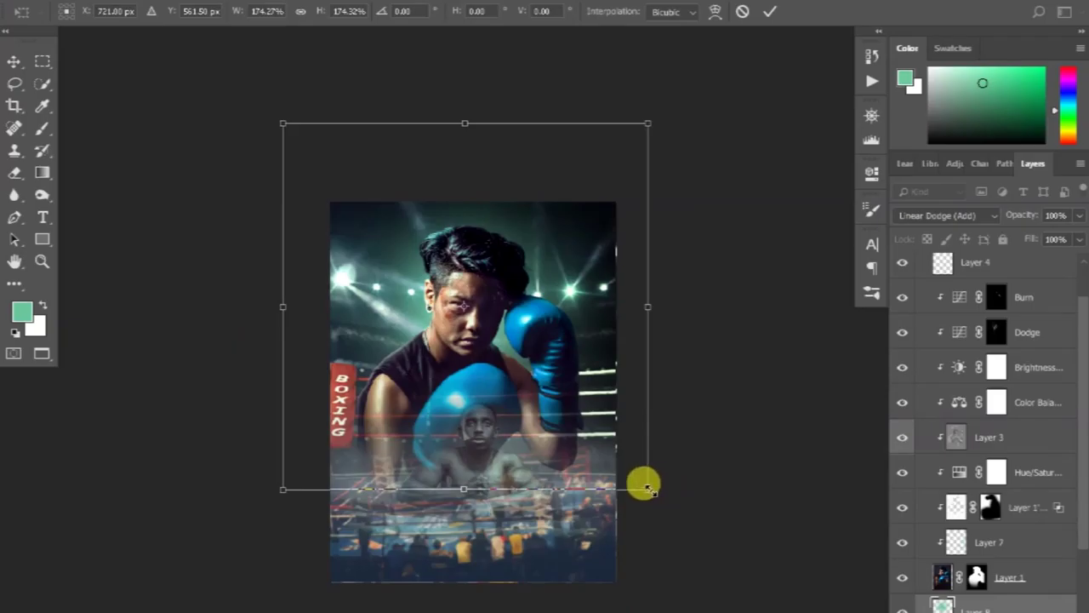
click(770, 11)
scroll(444, 332, up, 1)
scroll(979, 365, up, 1)
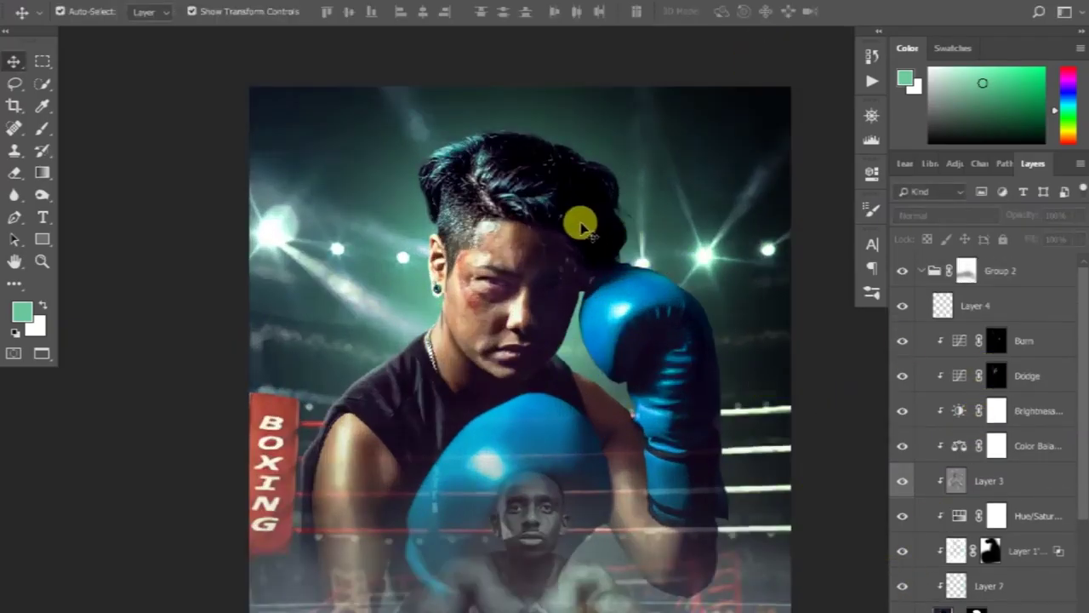
Lower the green glow Layer 8 to 59% opacity
drag(581, 226, 533, 295)
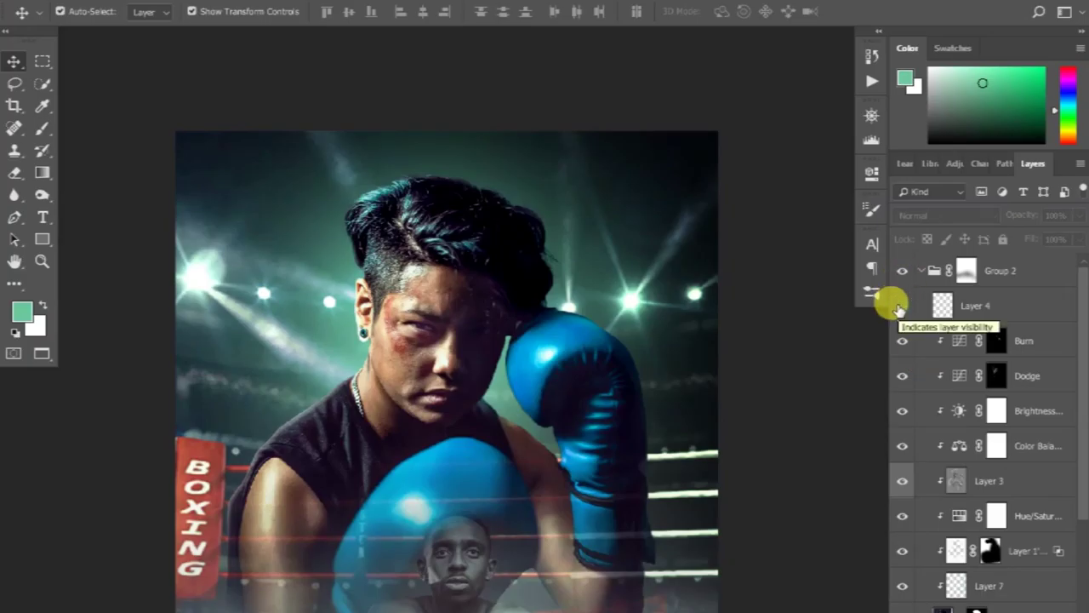
key(ctrl+minus)
scroll(979, 426, down, 4)
click(901, 513)
click(975, 513)
drag(1016, 211, 989, 217)
click(902, 513)
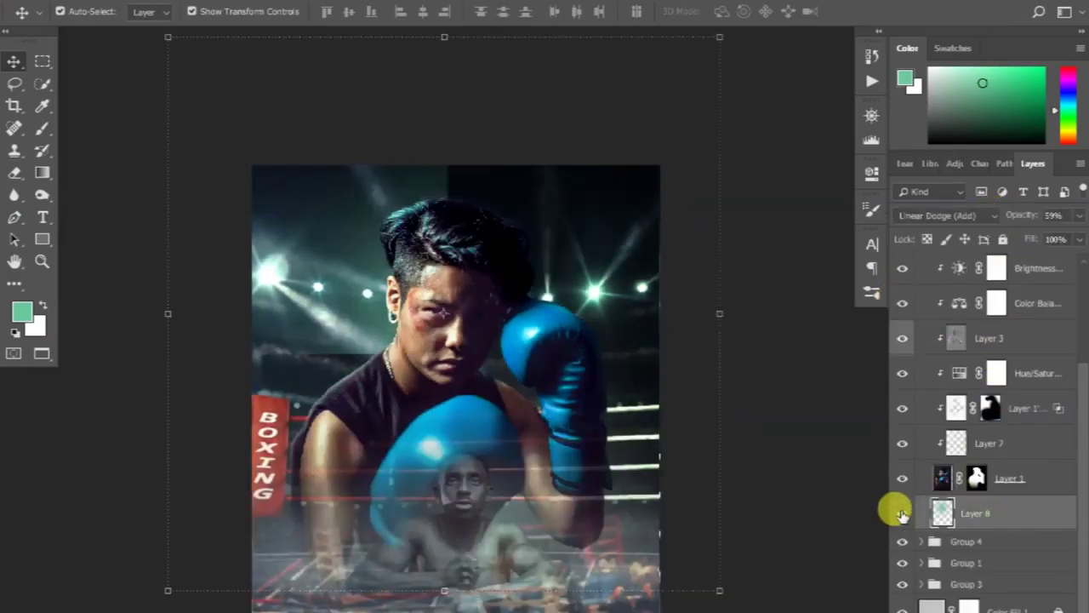
Nudge the Layer 8 glow slightly to the right with Free Transform
key(ctrl+t)
drag(657, 304, 664, 305)
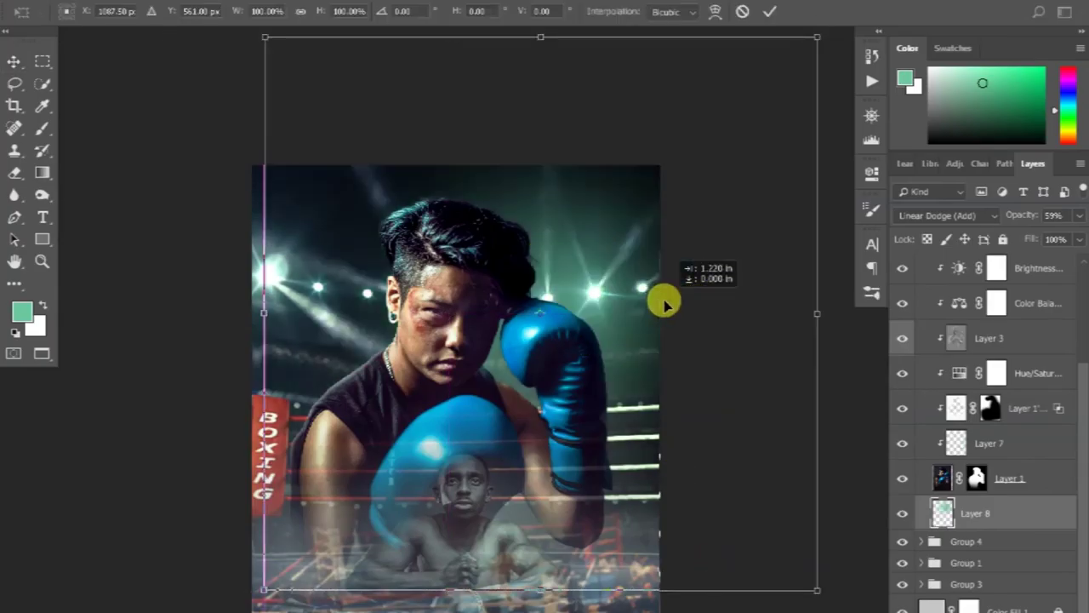
click(769, 11)
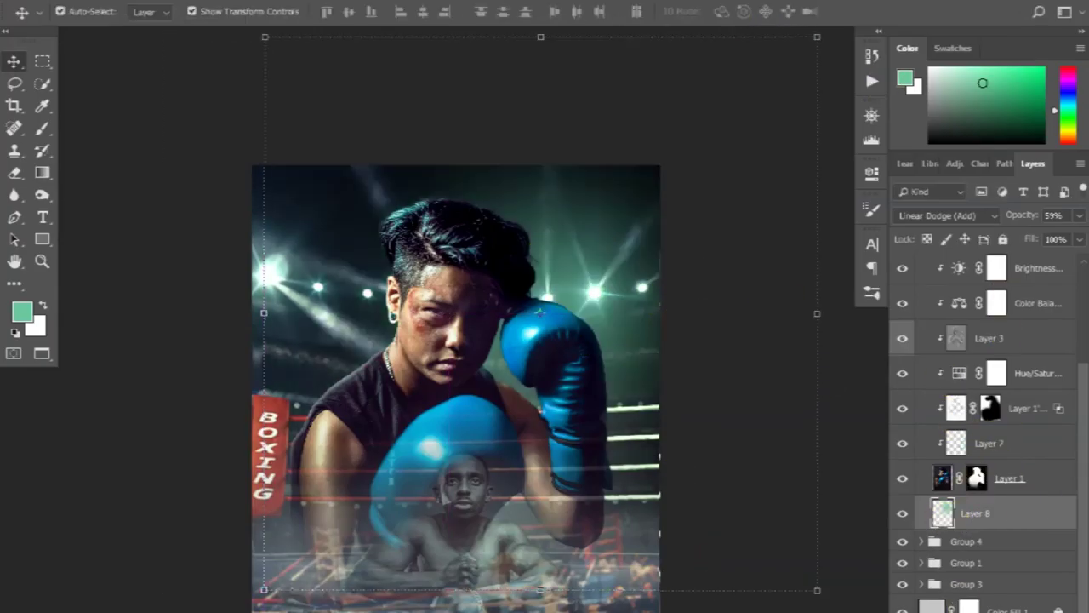
Add an empty layer above Layer 8 and pick an orange-tan brush colour
click(968, 606)
key(b)
mouse_move(1055, 129)
mouse_down()
mouse_move(1055, 145)
mouse_move(1055, 92)
mouse_up()
Set the new layer to Linear Dodge (Add) and paint a purple glow upper-left
click(947, 215)
click(928, 387)
mouse_move(138, 213)
mouse_down()
mouse_move(364, 214)
mouse_move(264, 340)
mouse_up()
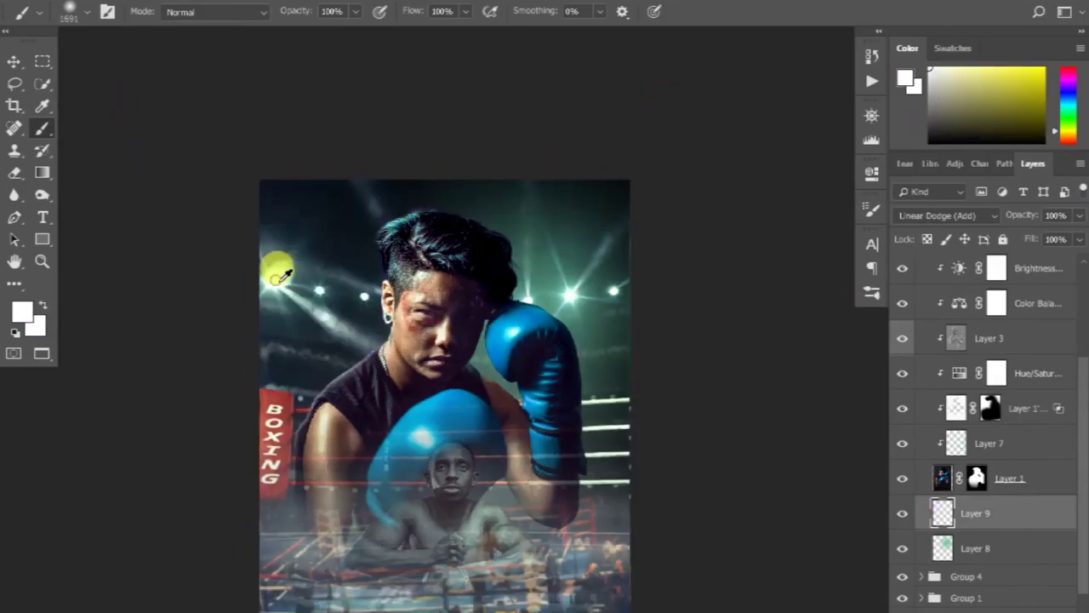
click(280, 274)
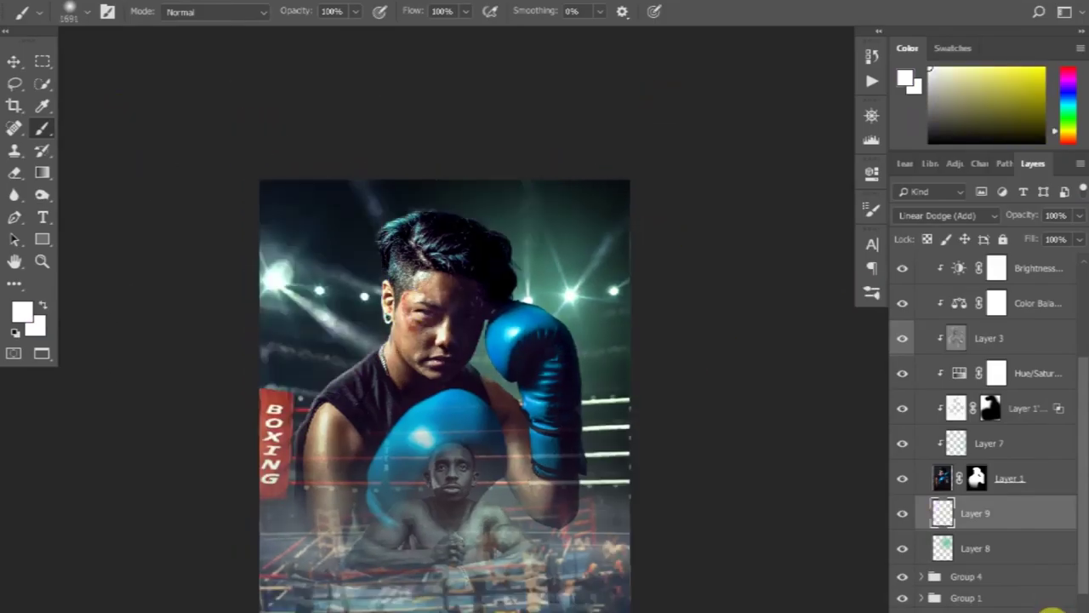
Move glow Layer 8 to the top of Group 2 and delete hidden Layer 4
click(14, 61)
scroll(1004, 272, up, 5)
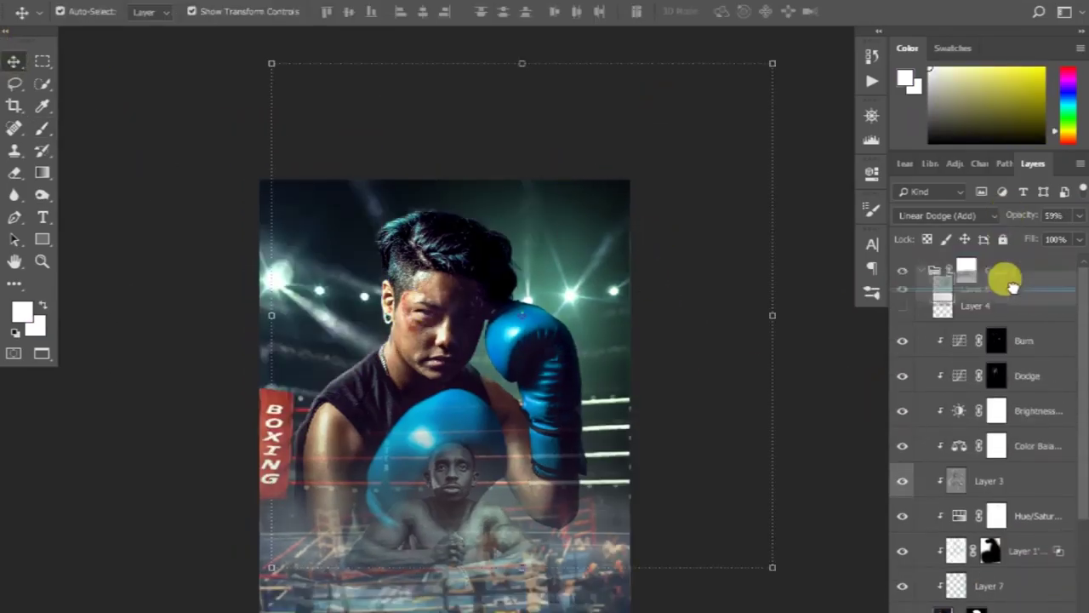
click(1004, 305)
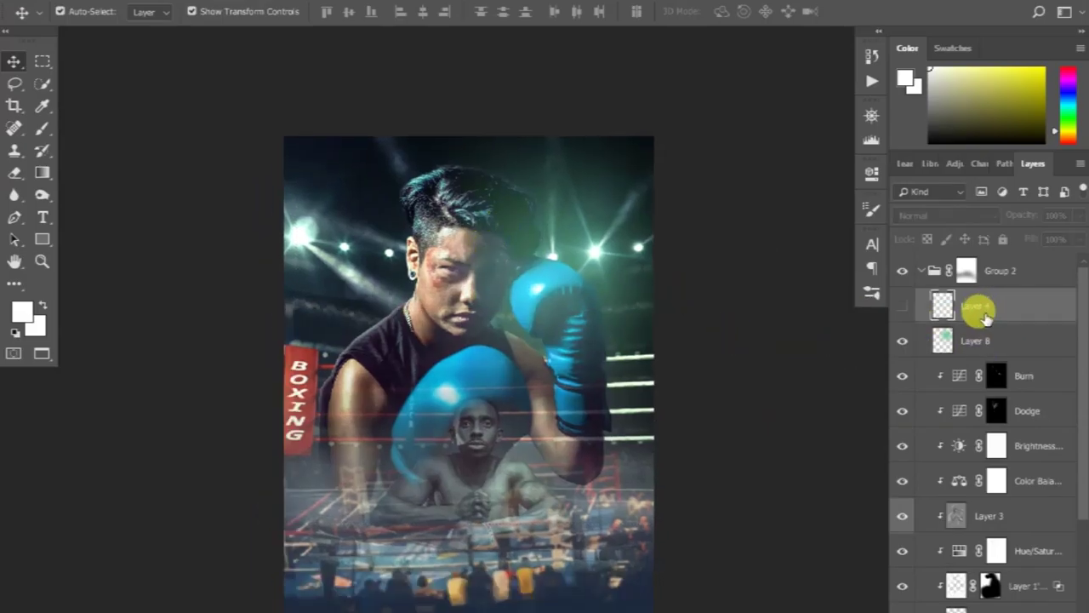
key(Delete)
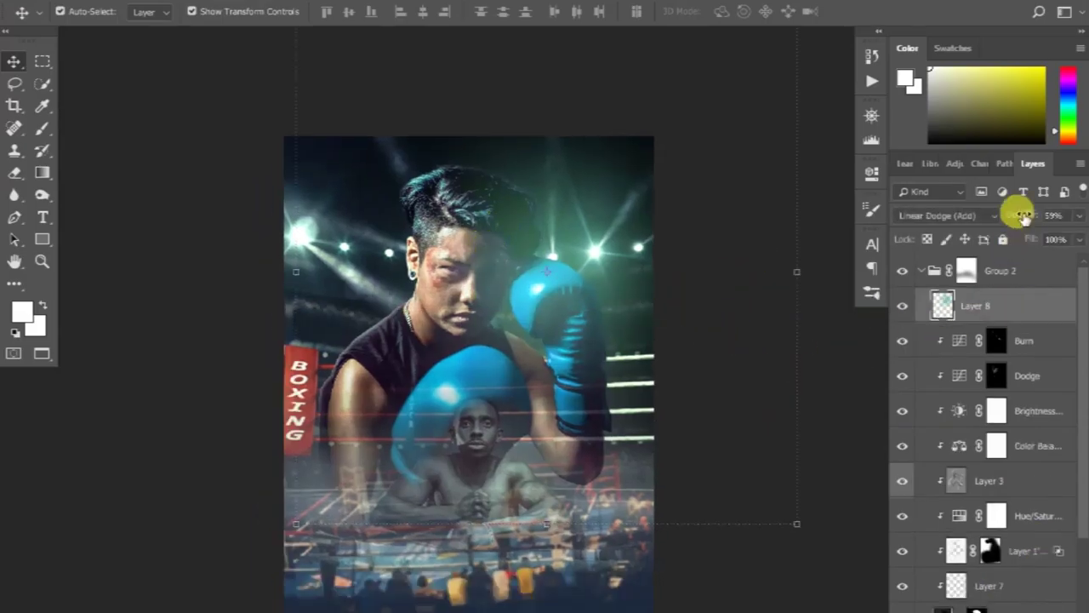
Lower the Layer 8 glow to 36% opacity
drag(1016, 214, 1004, 220)
click(902, 305)
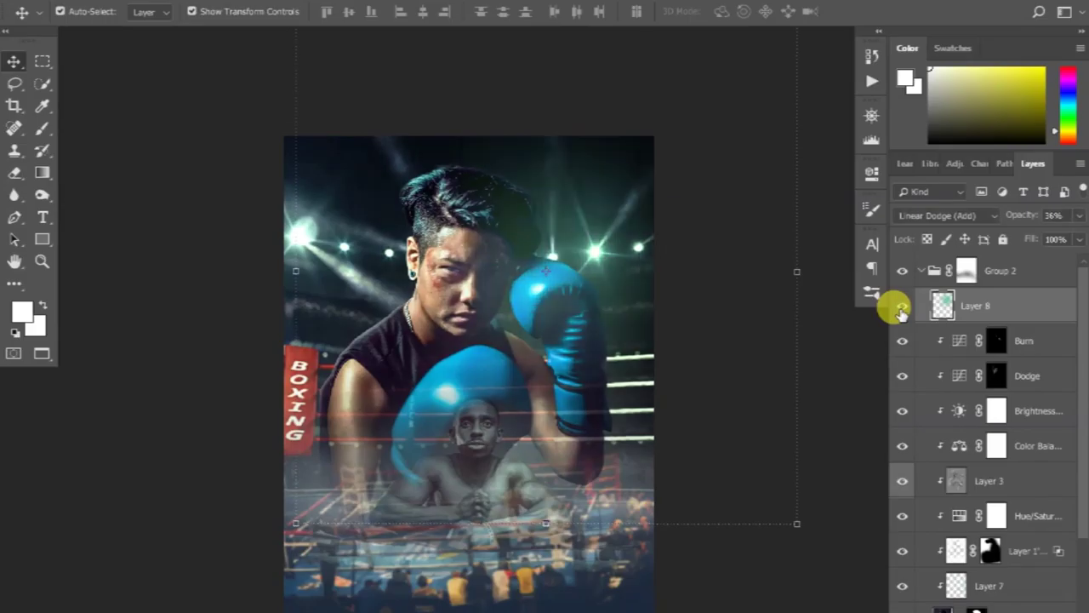
scroll(340, 382, up, 5)
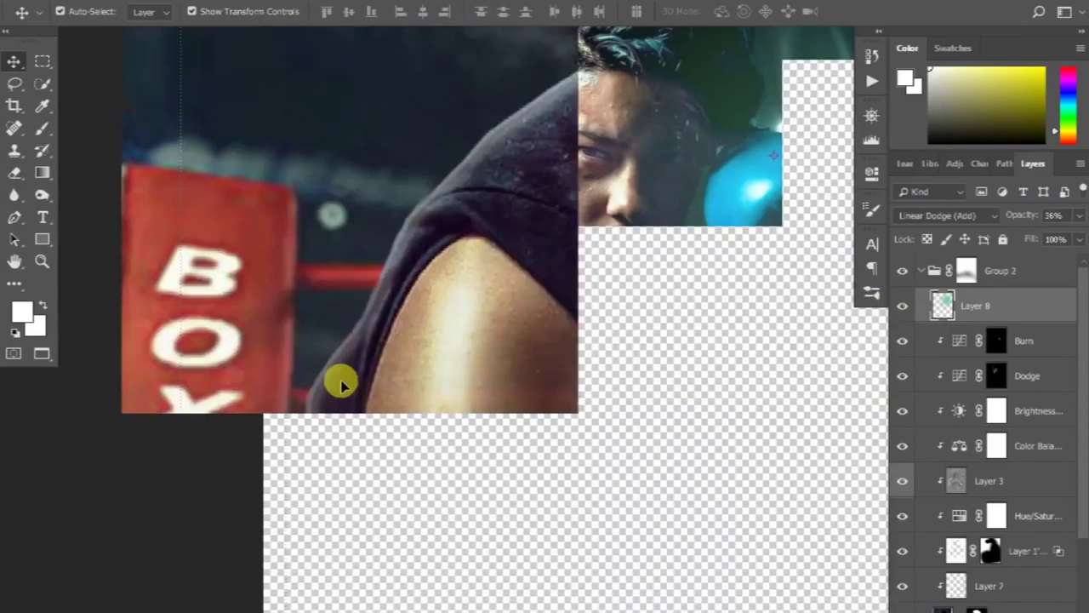
scroll(345, 372, down, 3)
scroll(554, 389, down, 3)
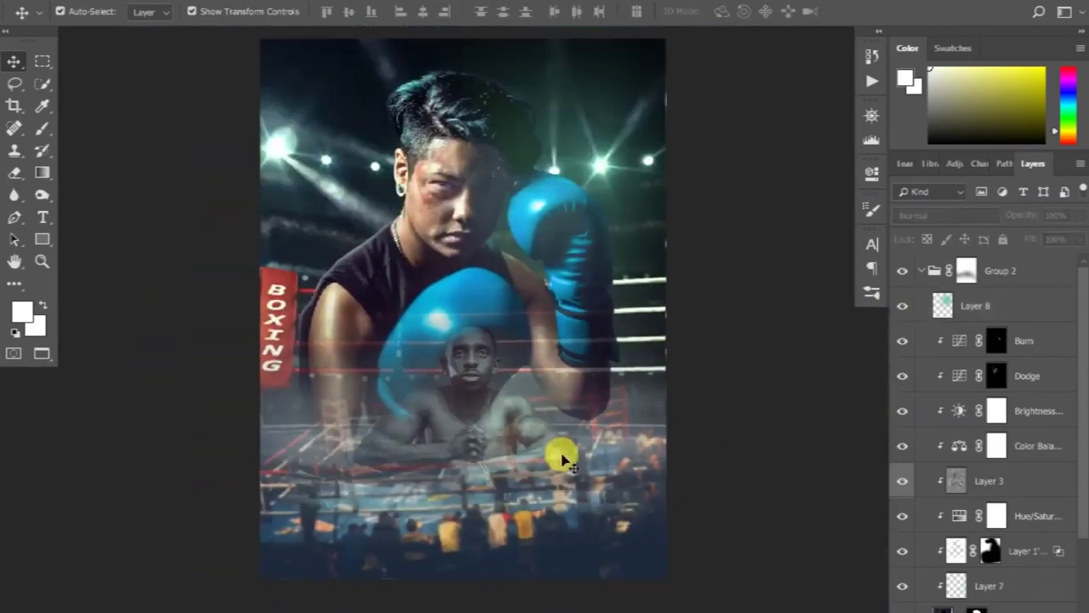
click(495, 460)
Collapse Group 2, open Group 4, then try and reset a Curves 4 midtone darkening
click(921, 271)
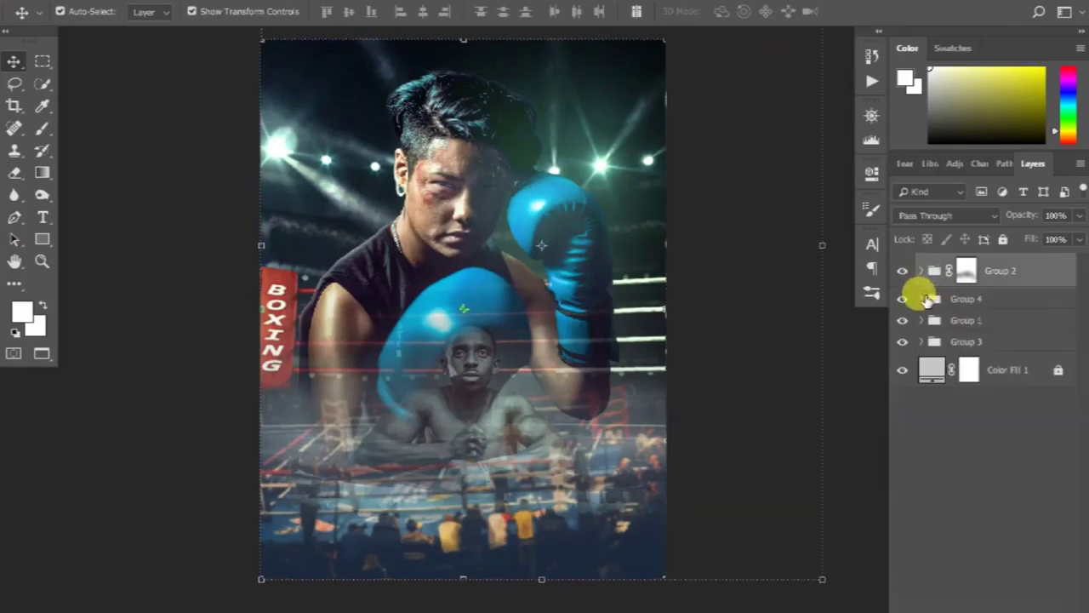
click(922, 299)
click(1021, 500)
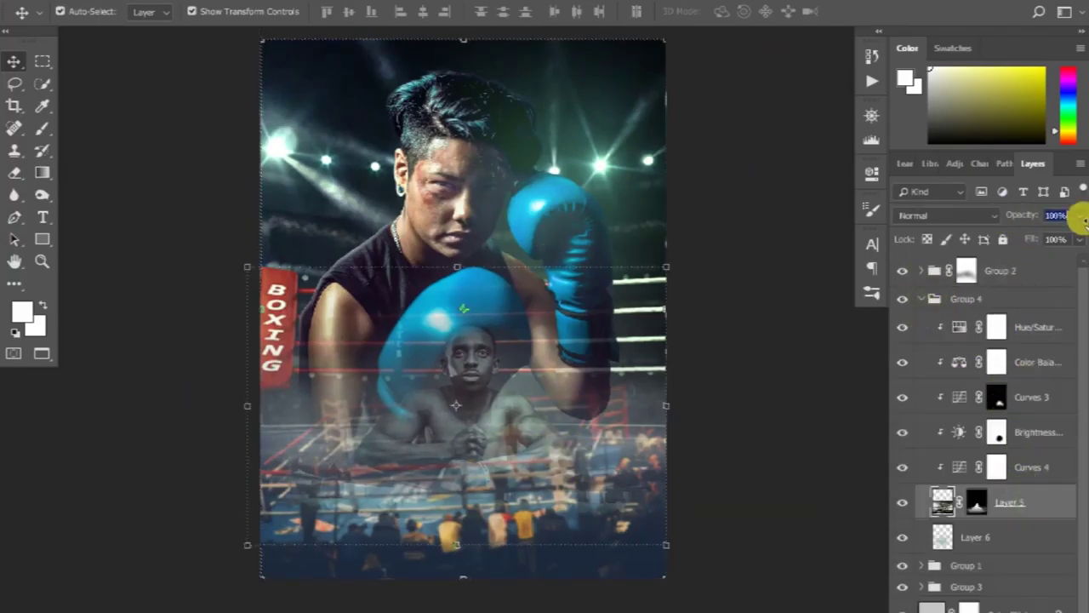
double_click(995, 467)
mouse_move(761, 331)
mouse_down()
mouse_move(742, 364)
mouse_move(734, 345)
mouse_up()
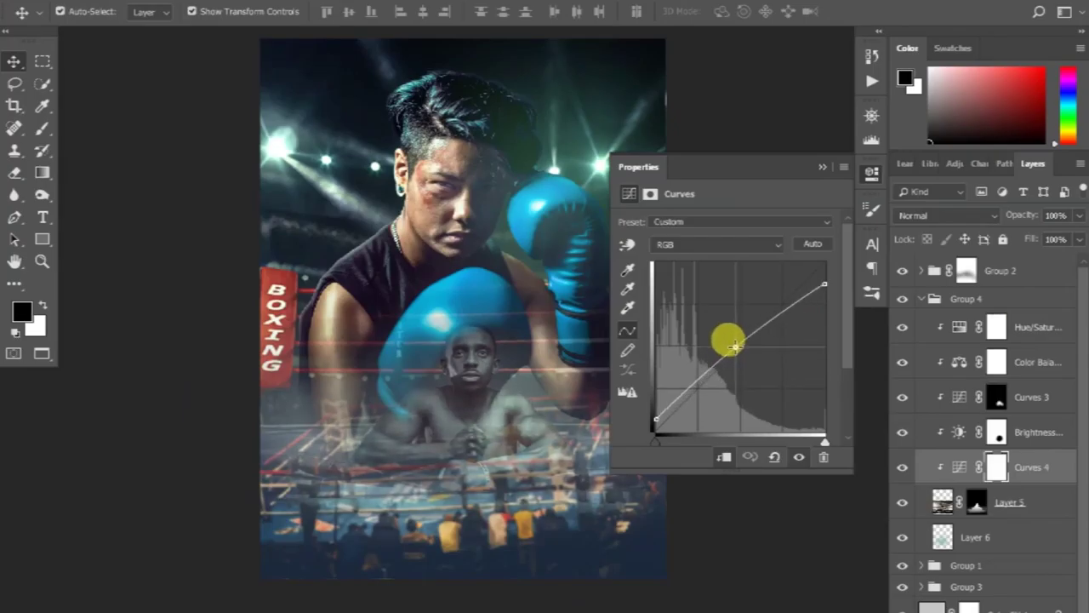
click(796, 457)
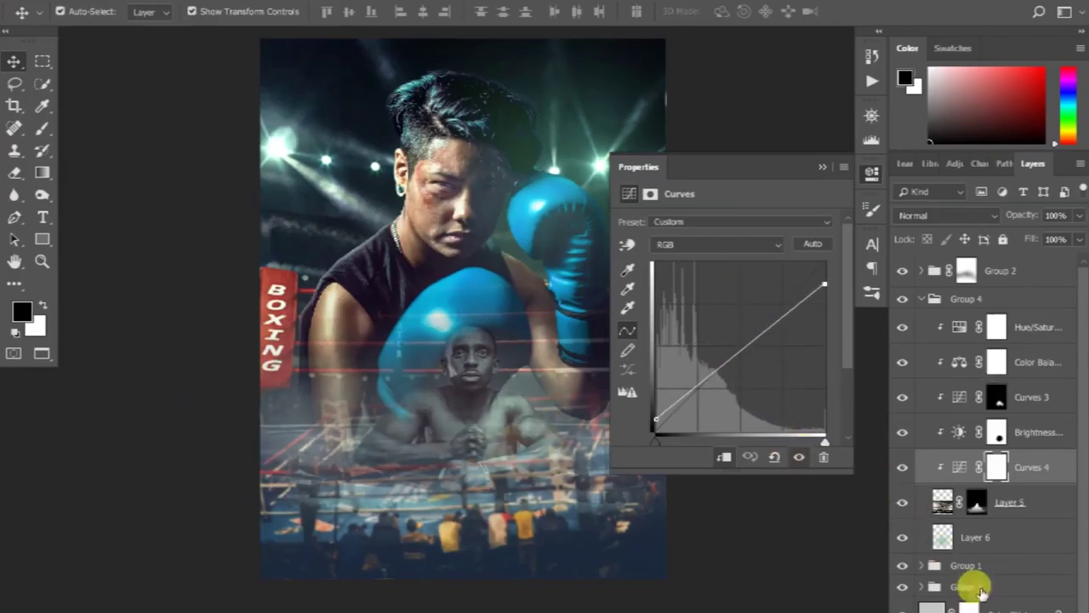
Adjust Layer 5's Hue/Saturation Lightness, then collapse Group 4
click(959, 327)
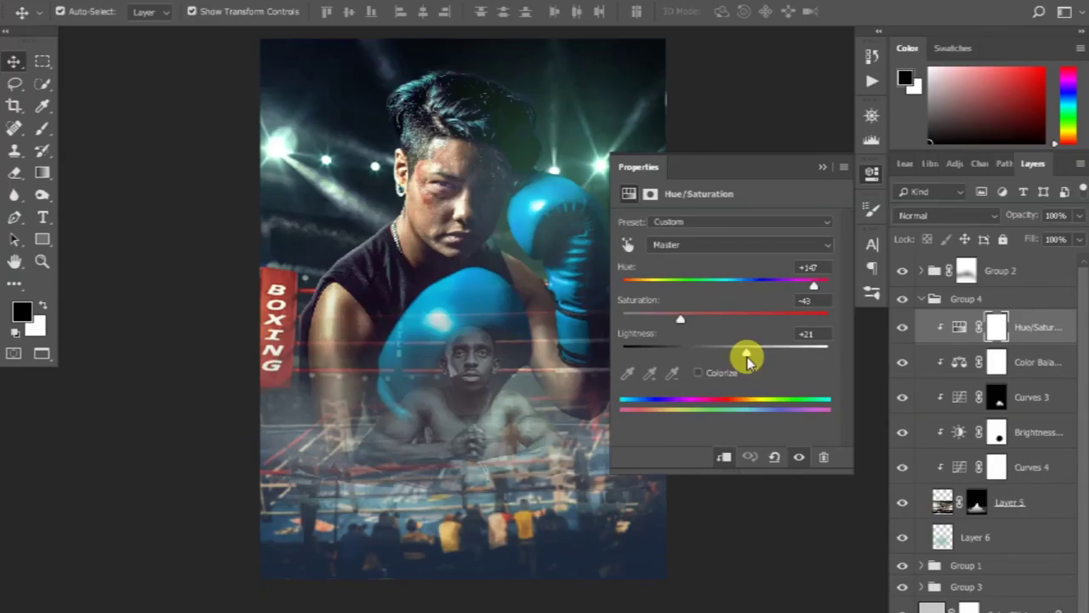
drag(746, 353, 736, 352)
click(821, 173)
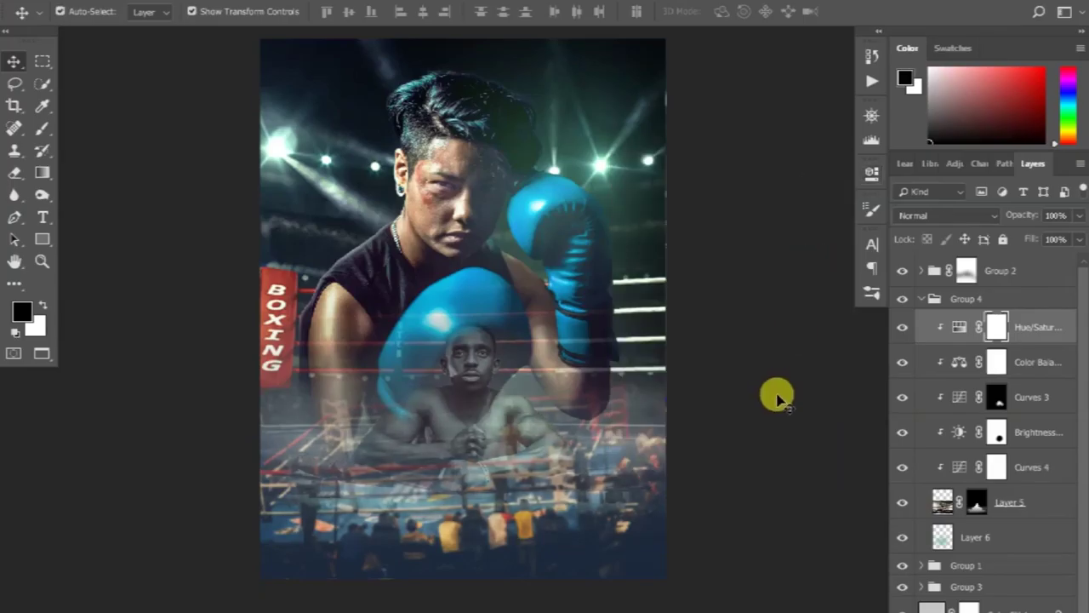
click(921, 299)
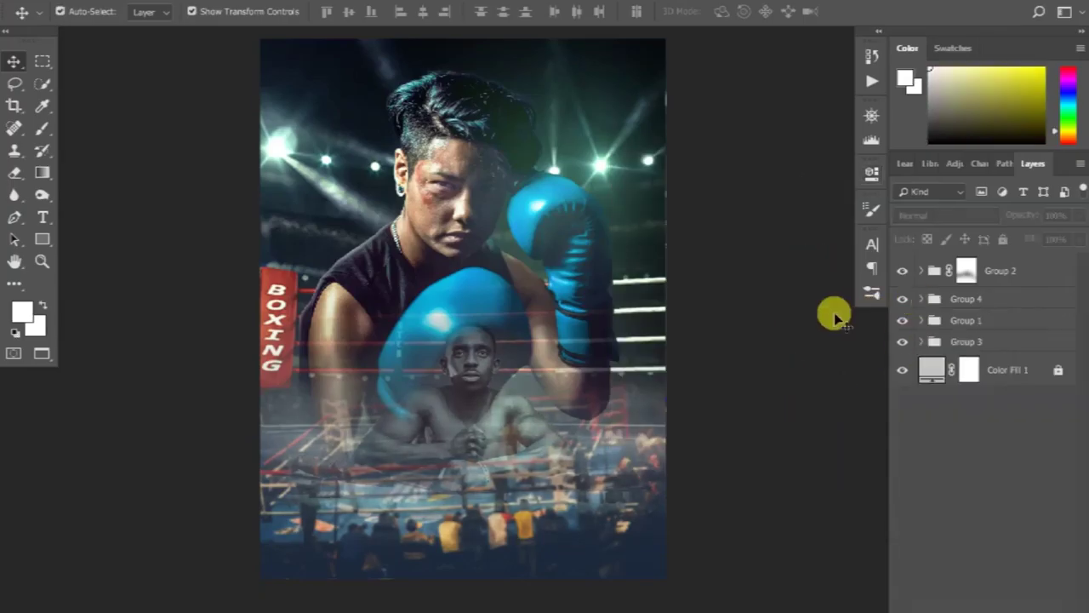
scroll(584, 292, up, 2)
scroll(584, 291, up, 1)
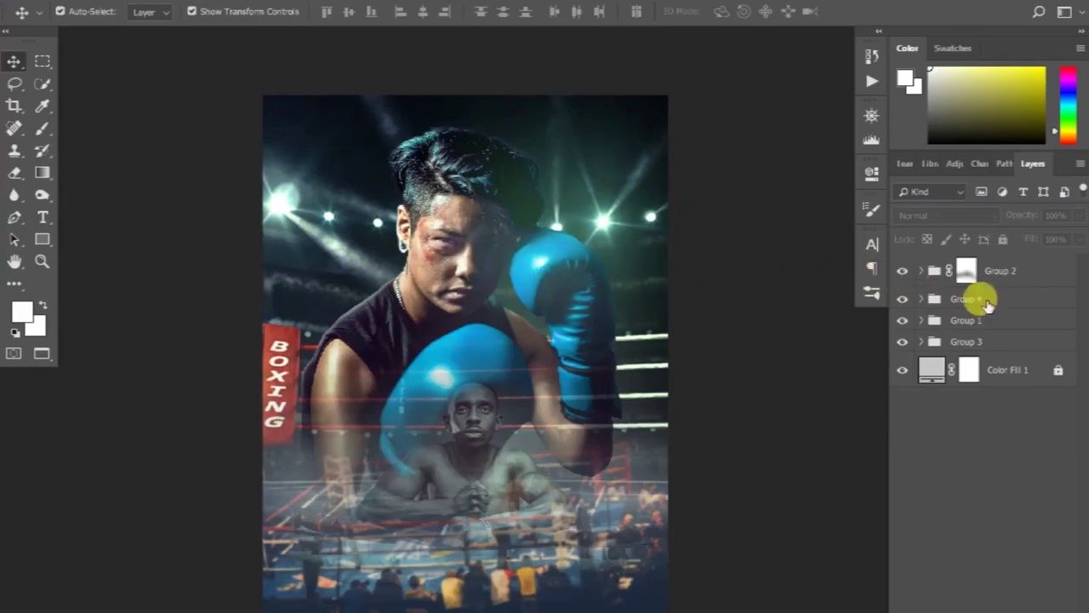
Create a new layer in Group 2 and move Layer 8 below Layer 1
click(920, 270)
click(975, 305)
click(902, 306)
click(903, 312)
key(ctrl+shift+alt+n)
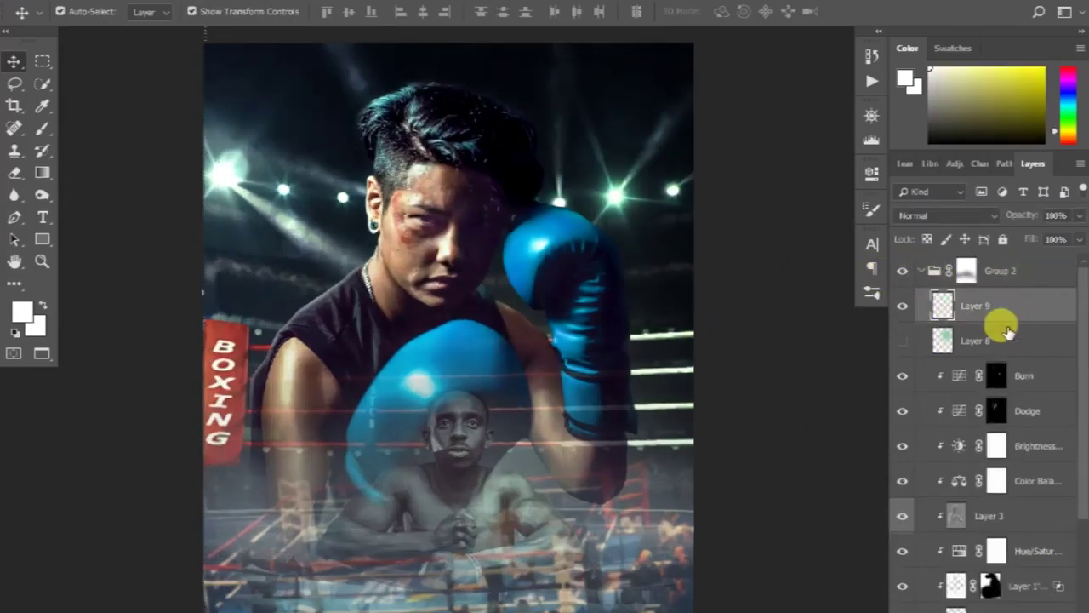
click(992, 332)
drag(976, 305, 926, 530)
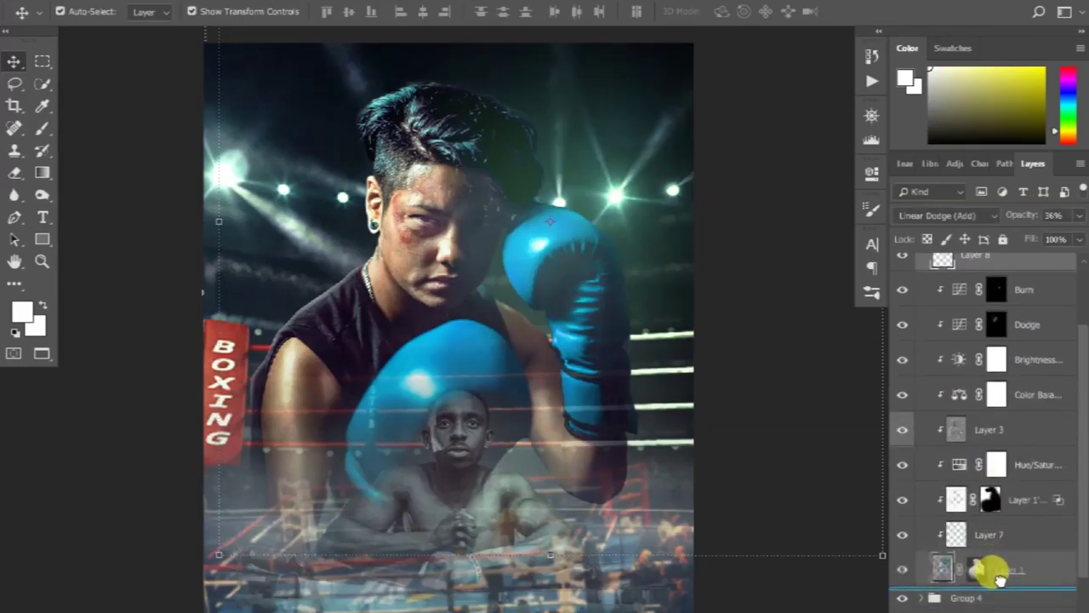
scroll(445, 292, down, 2)
scroll(558, 323, up, 1)
scroll(1004, 357, up, 3)
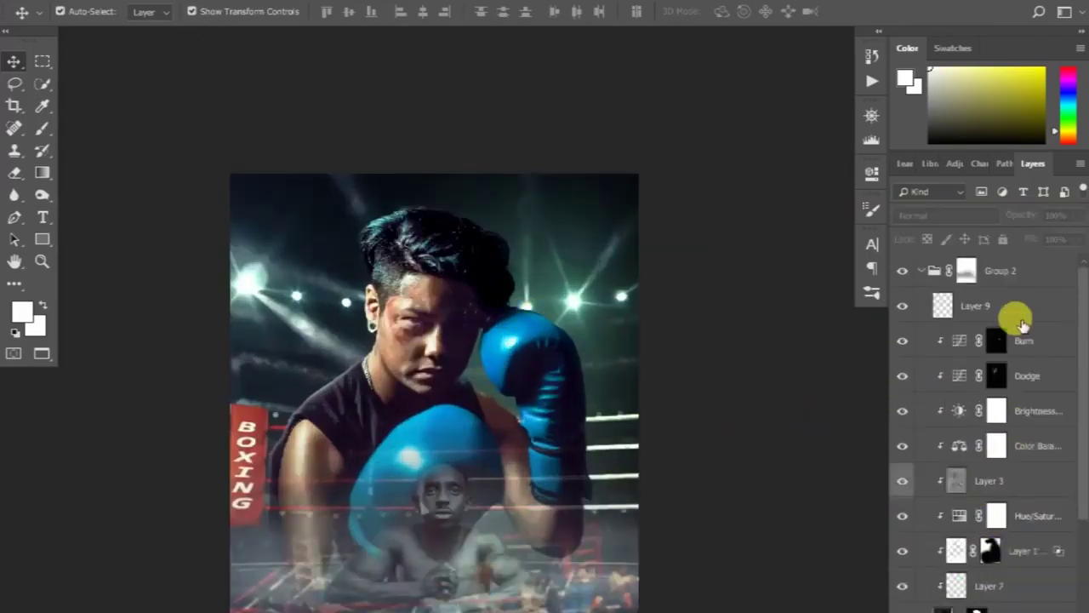
Set Layer 9 to Linear Dodge (Add) and paint a soft white glow with a ~710 px brush
click(1004, 306)
key(b)
click(944, 215)
click(945, 385)
mouse_move(412, 341)
mouse_down()
mouse_move(256, 251)
mouse_move(292, 250)
mouse_up()
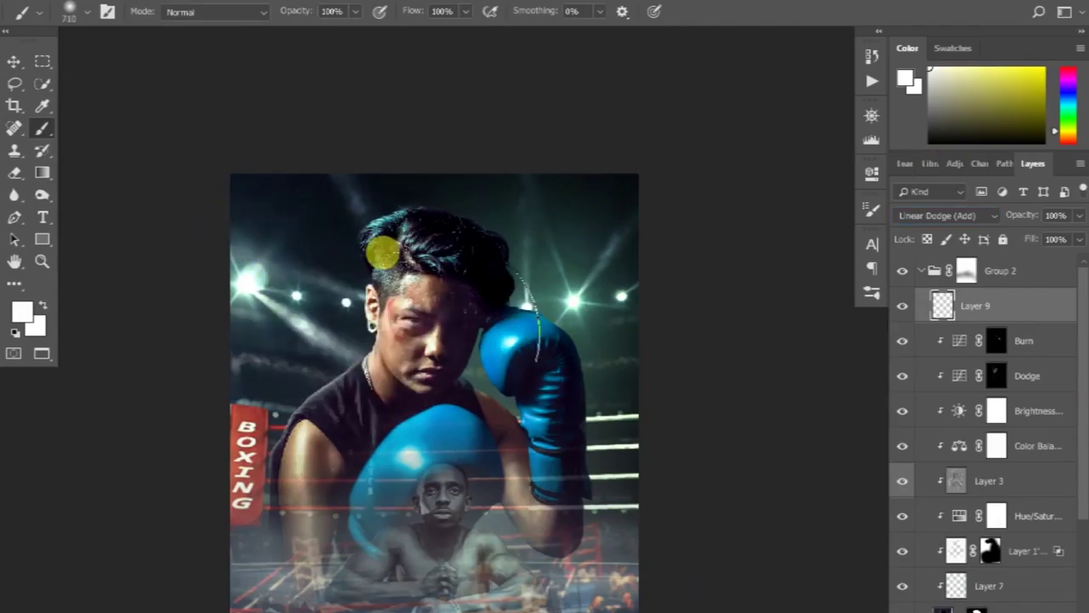
click(472, 370)
mouse_move(472, 370)
mouse_down()
mouse_move(260, 309)
mouse_move(332, 349)
mouse_up()
Scale the white glow to about 528% and place it over the upper left
key(v)
key(ctrl+t)
drag(406, 420, 399, 506)
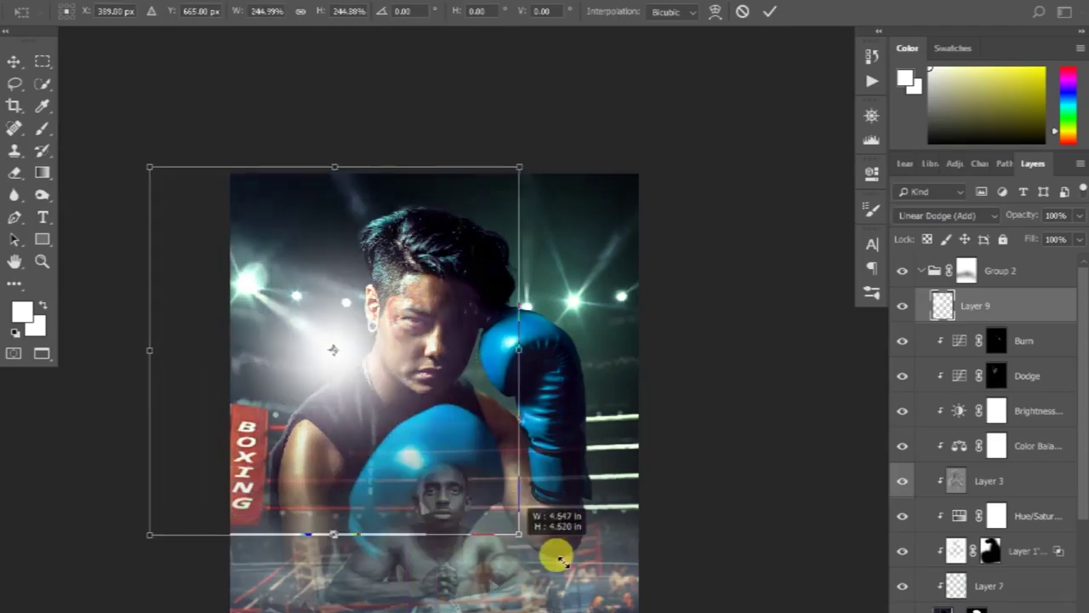
drag(400, 505, 555, 568)
drag(357, 349, 255, 272)
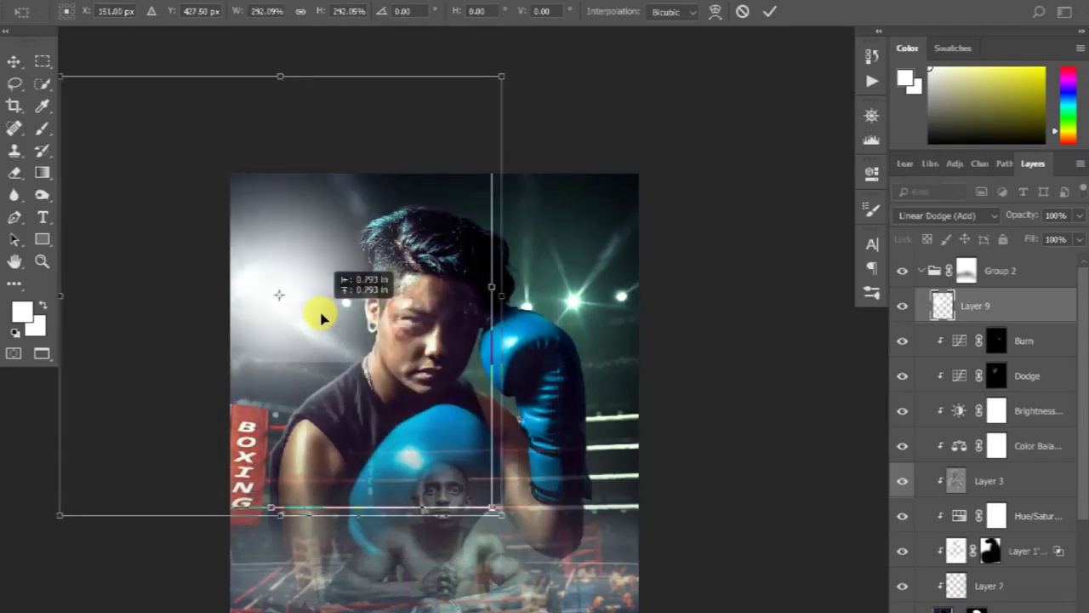
scroll(352, 348, down, 2)
drag(387, 404, 425, 462)
scroll(318, 308, up, 2)
mouse_move(318, 309)
mouse_down()
mouse_move(300, 281)
mouse_move(320, 286)
mouse_move(312, 284)
mouse_up()
click(769, 11)
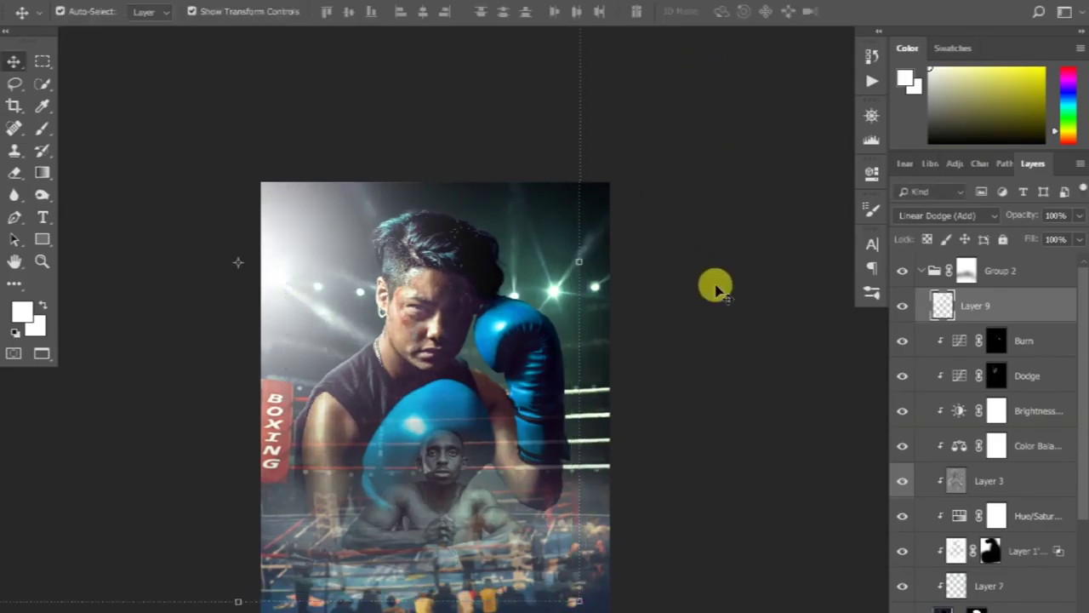
Lower the Layer 9 white glow to 64% opacity
scroll(366, 296, up, 1)
click(902, 305)
click(902, 306)
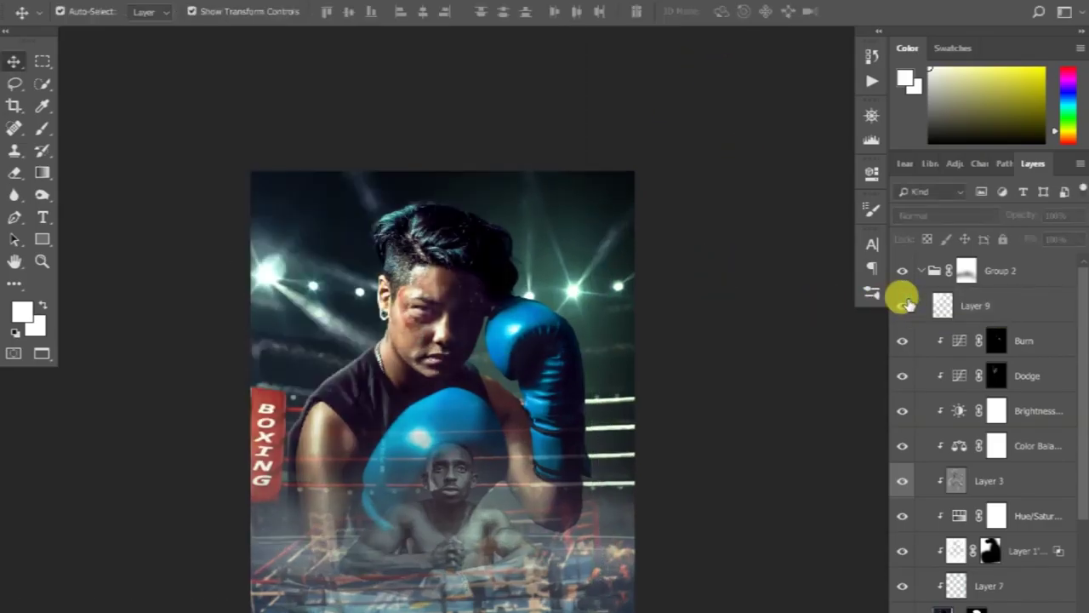
click(936, 304)
drag(1013, 214, 993, 222)
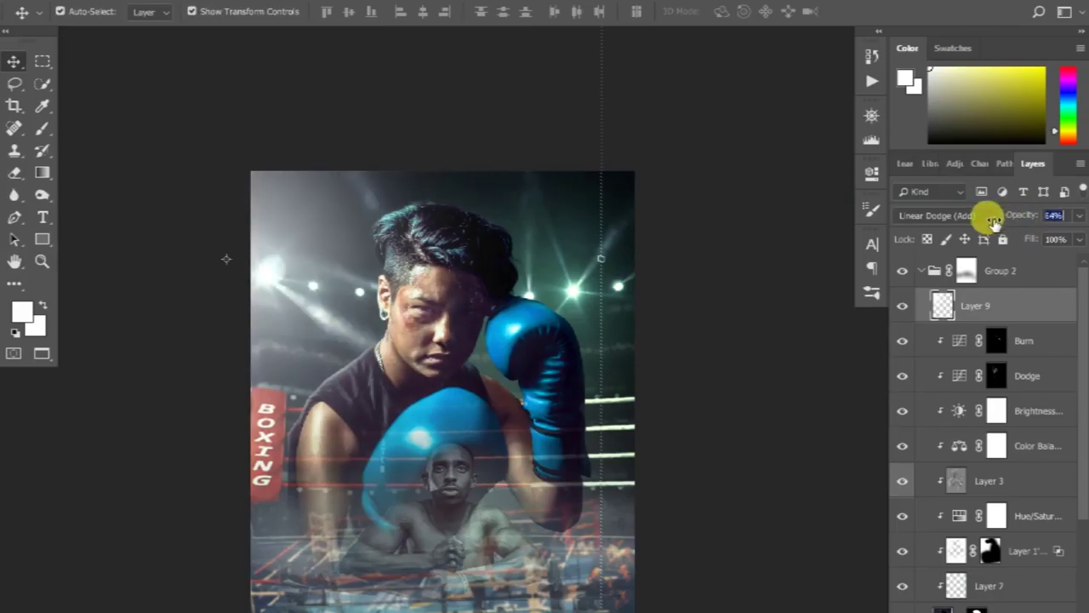
click(902, 305)
click(749, 352)
scroll(515, 309, down, 2)
scroll(492, 277, up, 3)
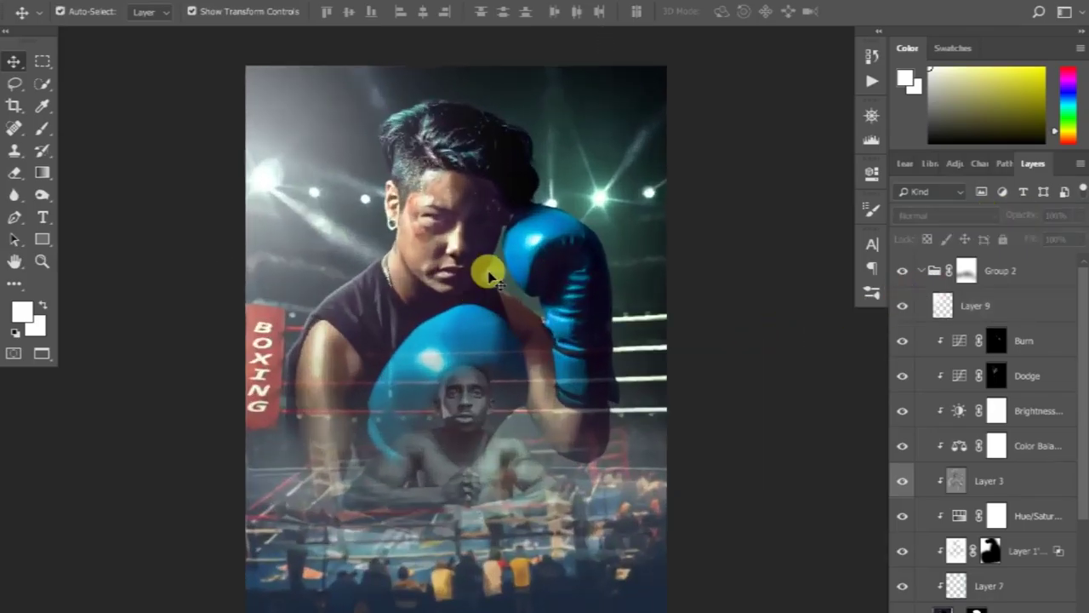
scroll(491, 277, up, 2)
Select all on Layer 8 and delete its old glow
click(515, 285)
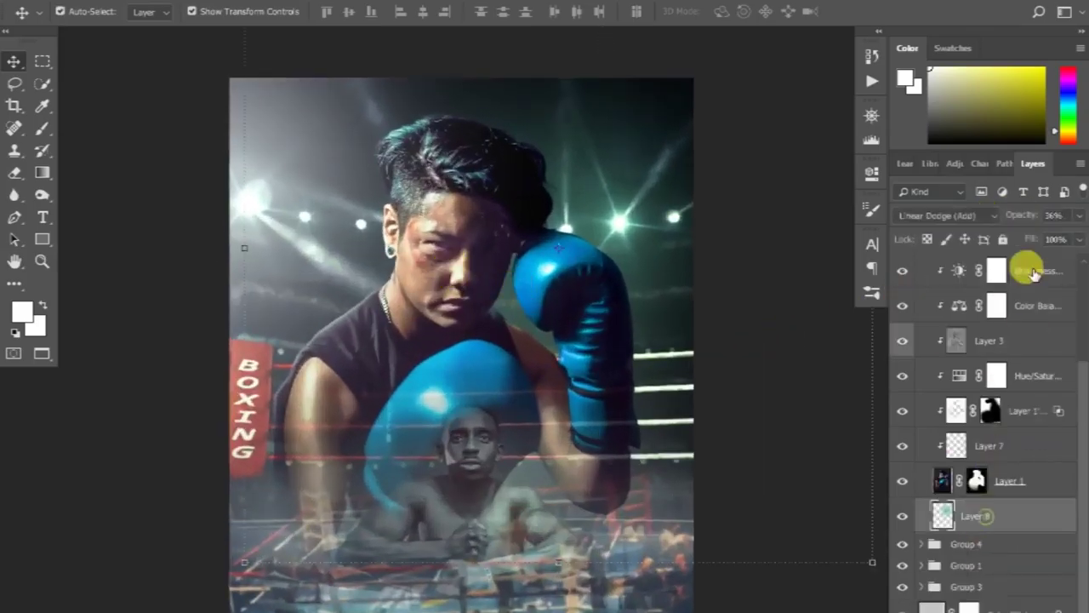
click(900, 516)
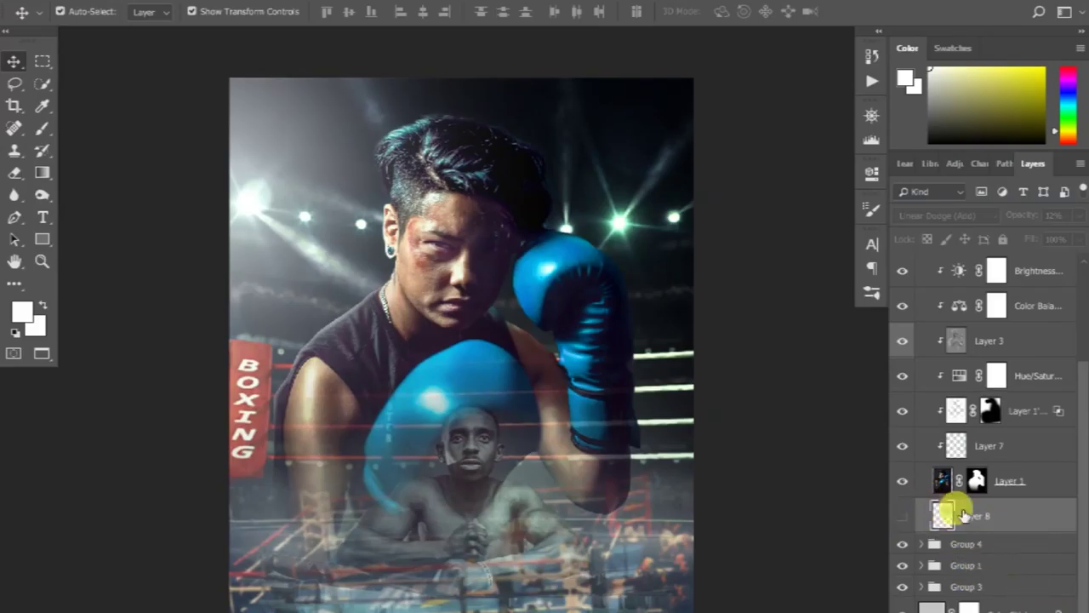
click(902, 516)
key(ctrl+a)
key(Delete)
Pick a teal paint colour and add a new Layer 10 beneath Layer 9
key(b)
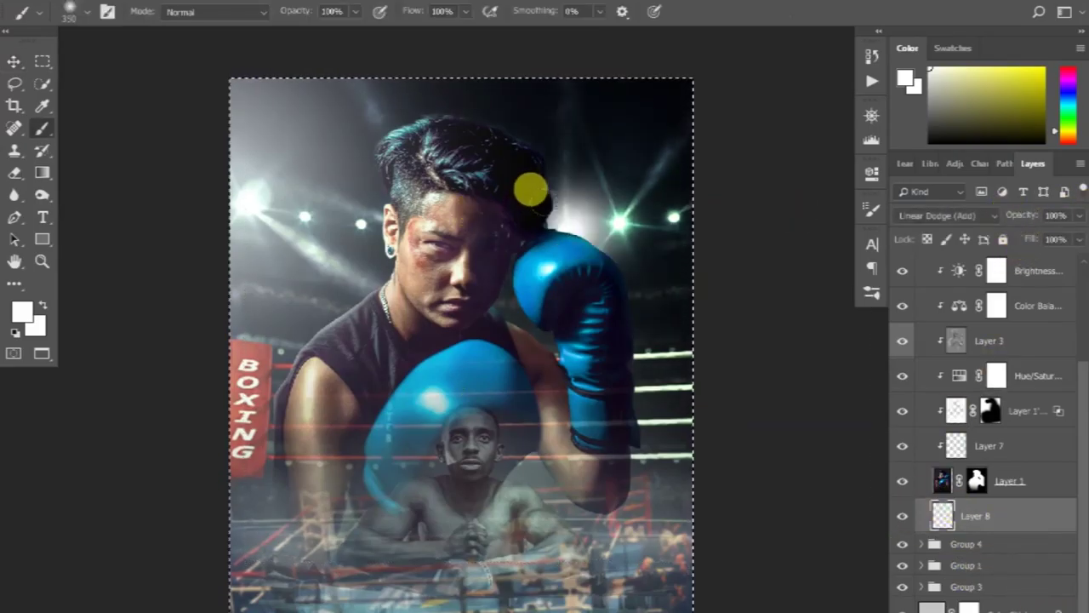
key(ctrl+d)
alt+click(621, 219)
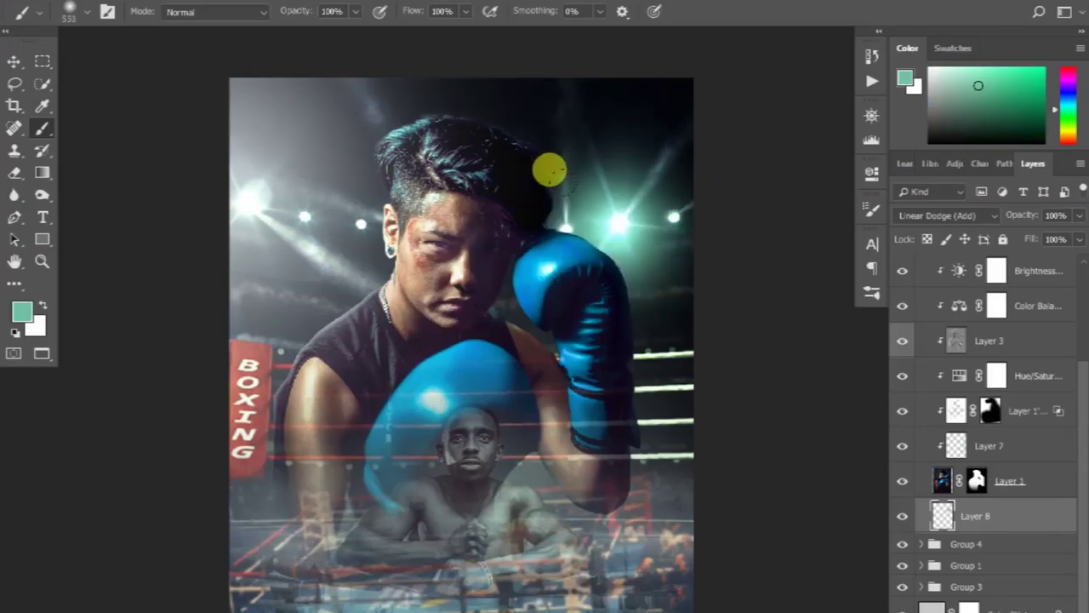
scroll(967, 539, up, 3)
click(970, 308)
key(ctrl+shift+alt+n)
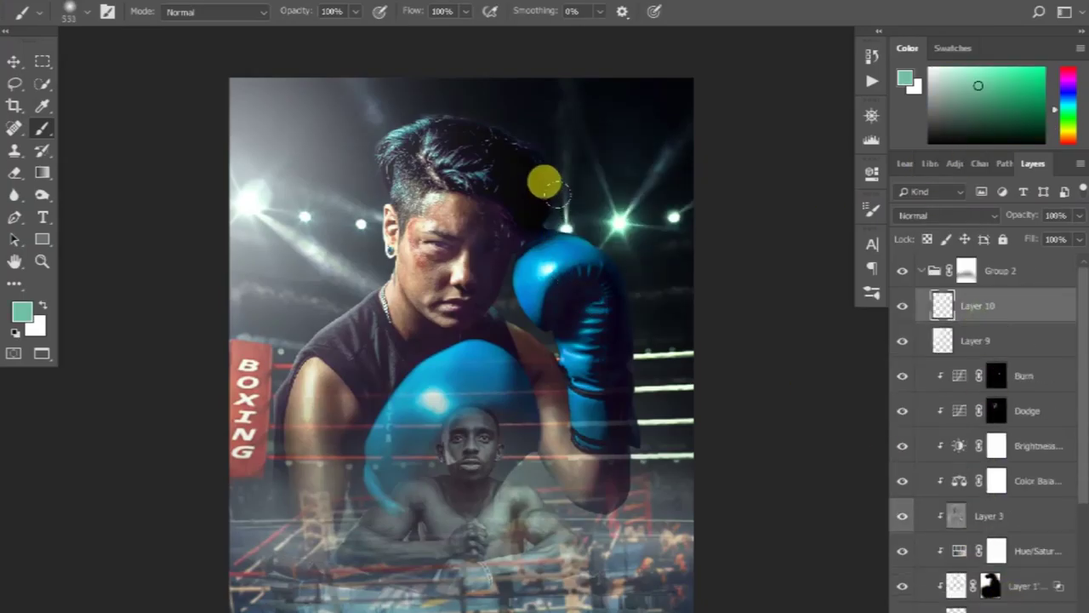
drag(978, 305, 1026, 340)
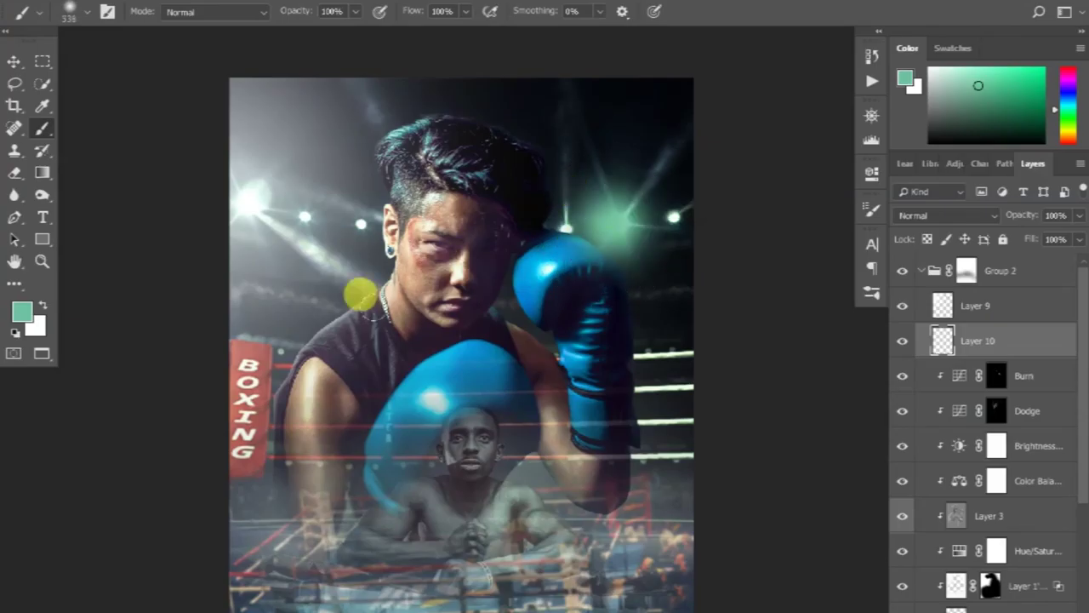
Set Layer 10's blend mode to Linear Dodge (Add)
click(931, 219)
click(931, 360)
click(953, 214)
key(Down)
key(Return)
Reset colours to black and white and select Layer 8 for fog painting
scroll(712, 356, down, 1)
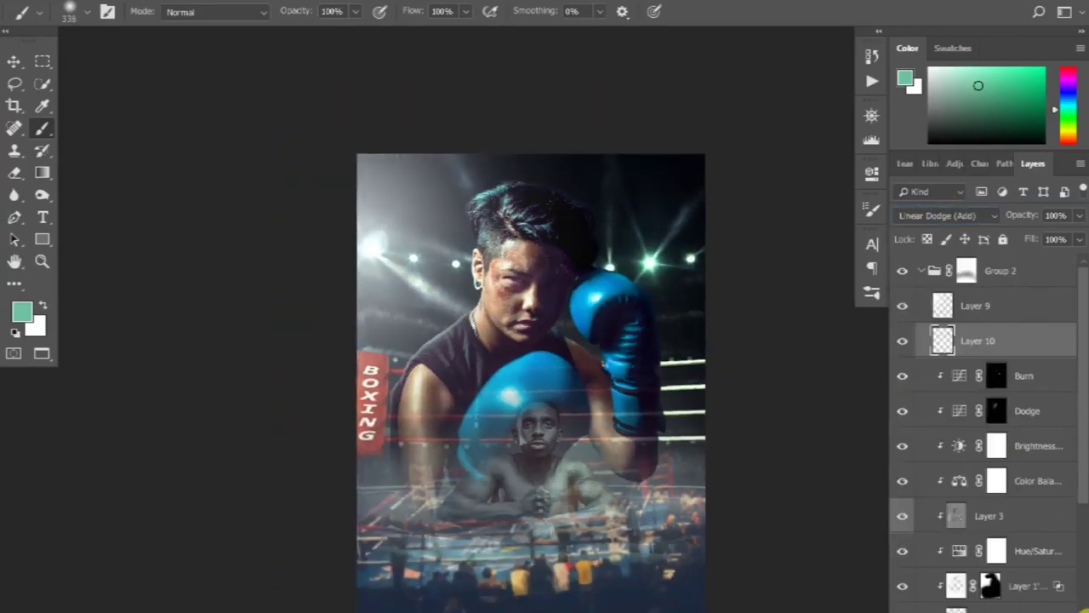
key(d)
scroll(960, 454, down, 3)
click(959, 472)
key(ctrl+0)
click(995, 515)
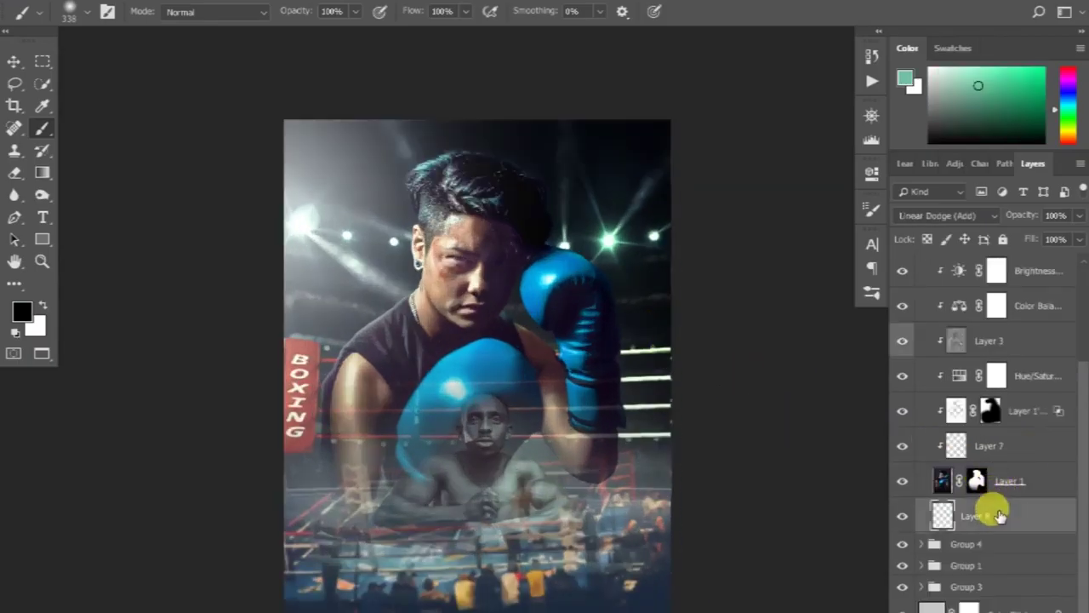
Choose a Fog brush with 20% Shape Dynamics angle jitter
right_click(511, 249)
scroll(646, 460, down, 5)
scroll(714, 417, down, 5)
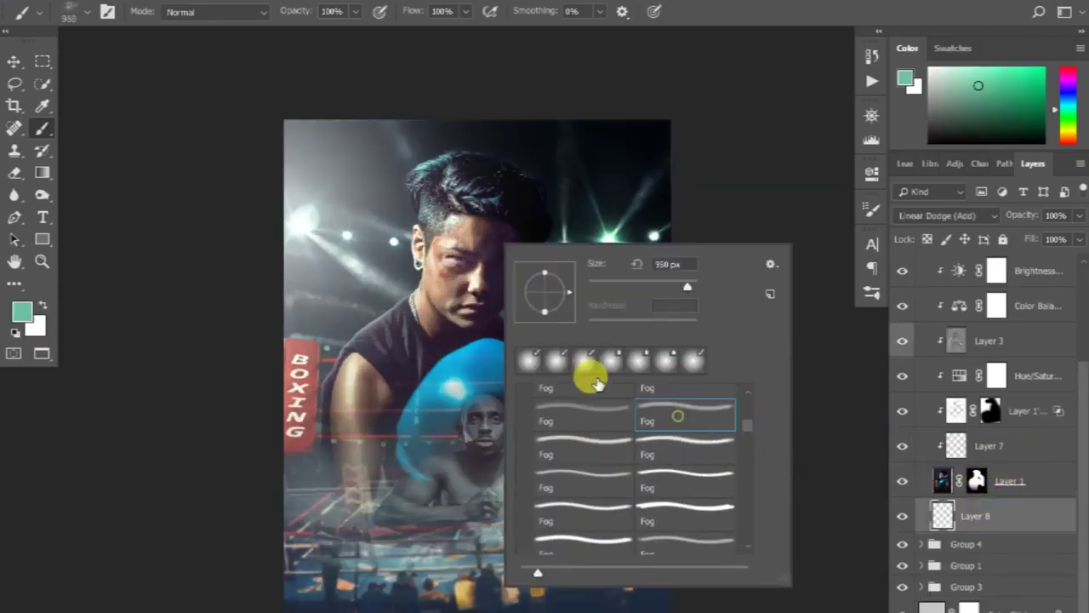
click(443, 272)
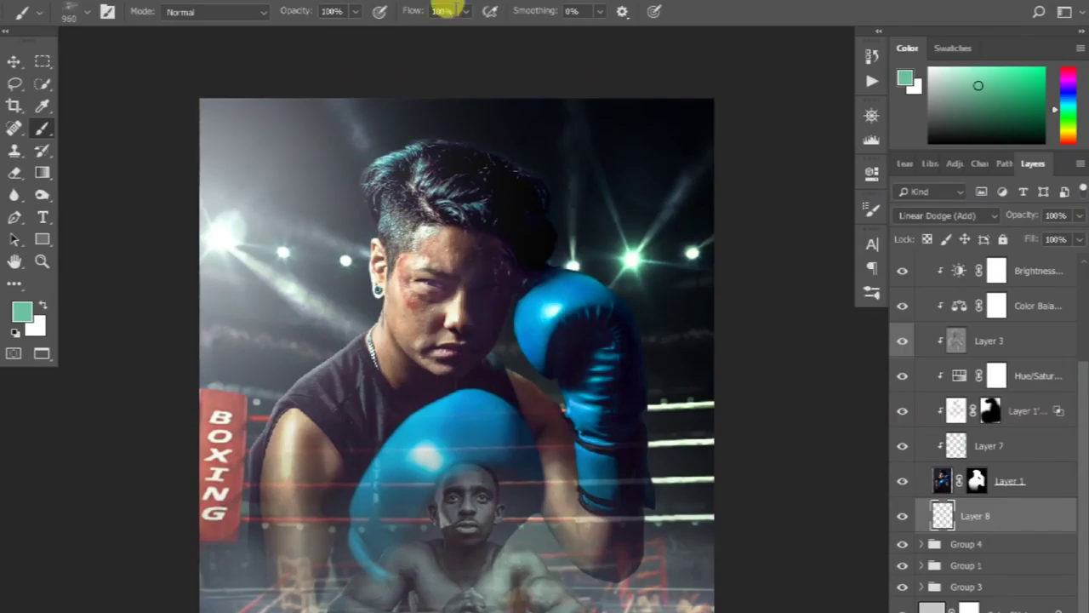
click(444, 11)
text(51)
click(872, 291)
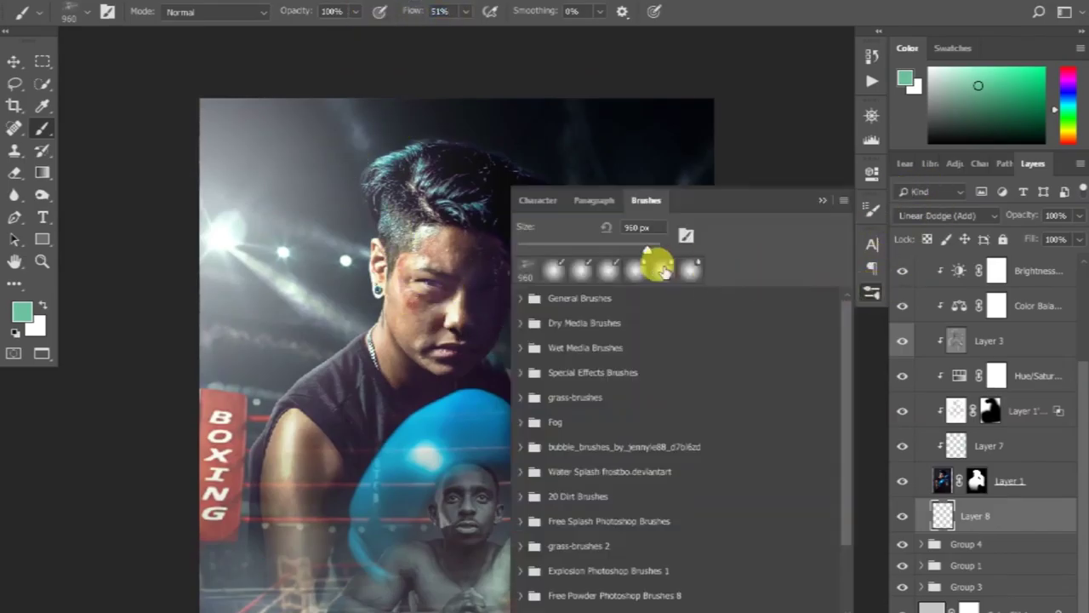
key(F5)
click(566, 270)
drag(652, 381, 675, 380)
click(822, 201)
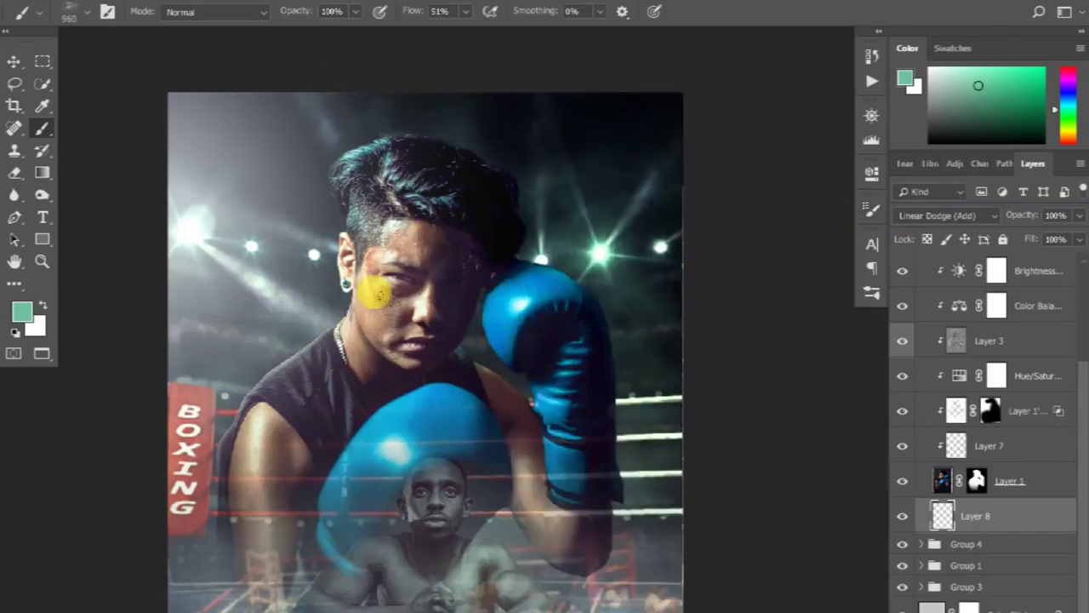
Paint teal fog across the poster's upper part on Layer 8
drag(554, 68, 689, 199)
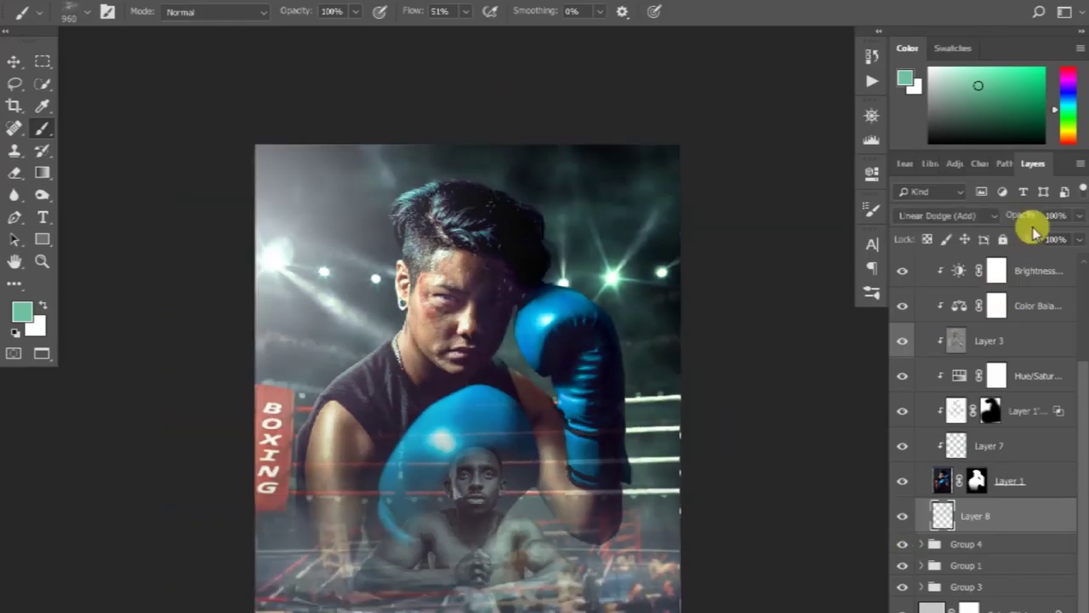
key(ctrl+plus)
click(901, 446)
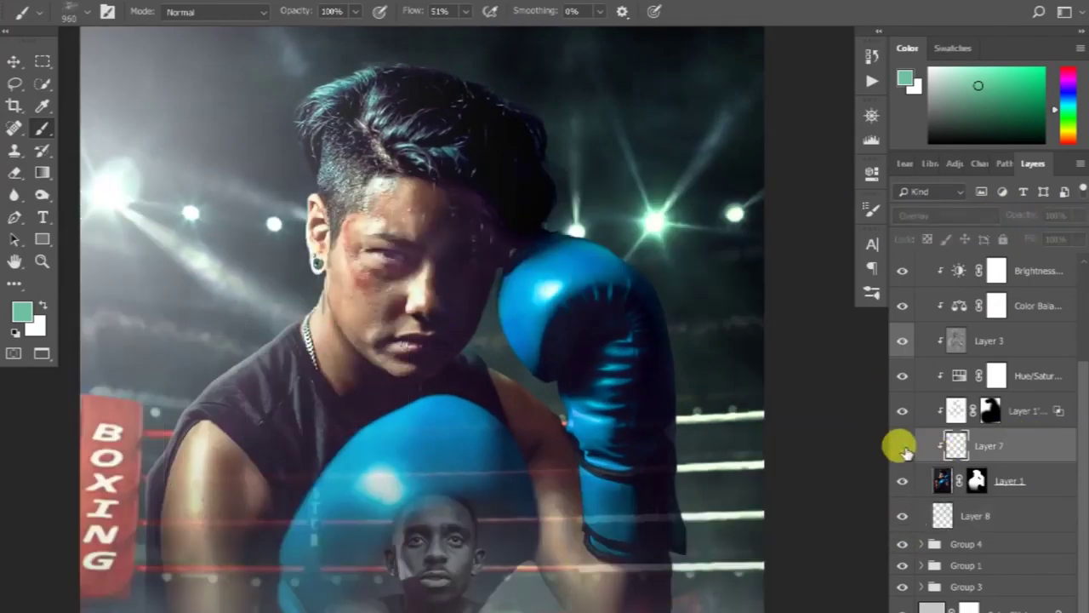
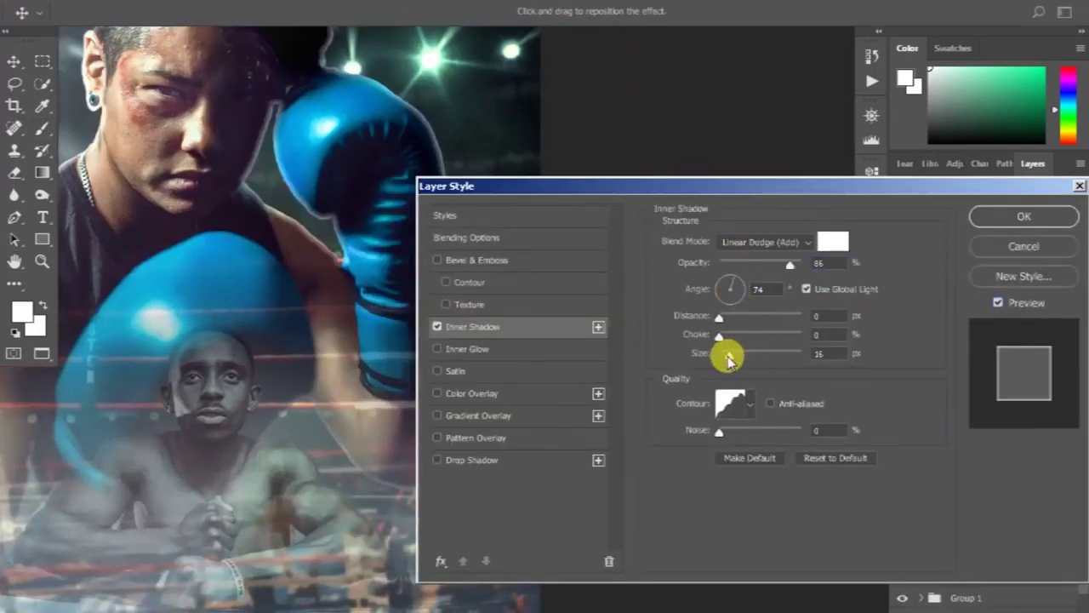
Tighten the boxer's inner shadow to size 9 at 52% opacity and split it onto its own layer
drag(727, 357, 721, 360)
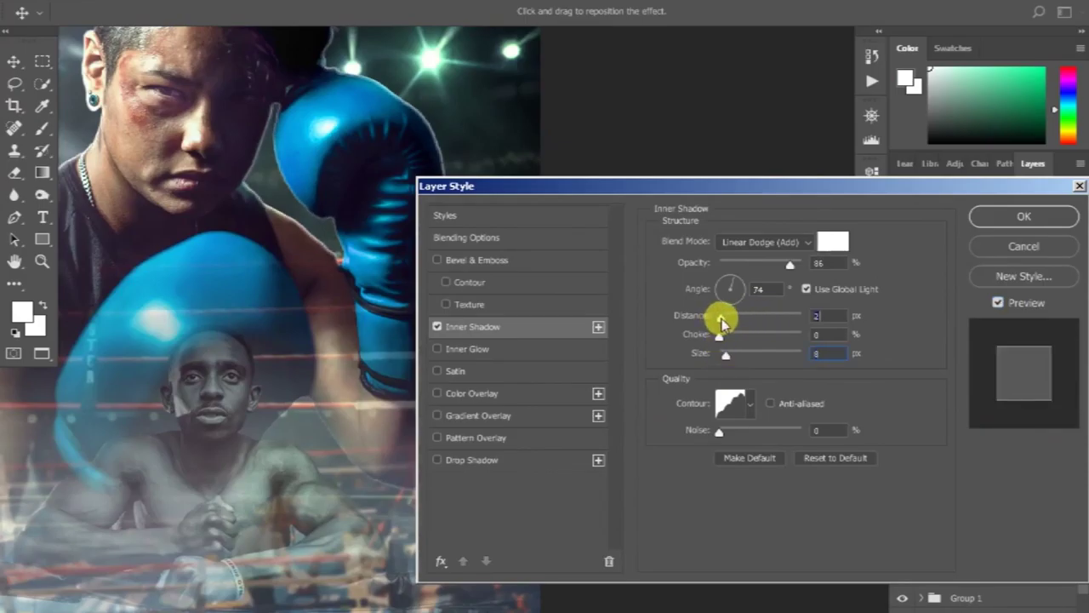
drag(725, 353, 729, 358)
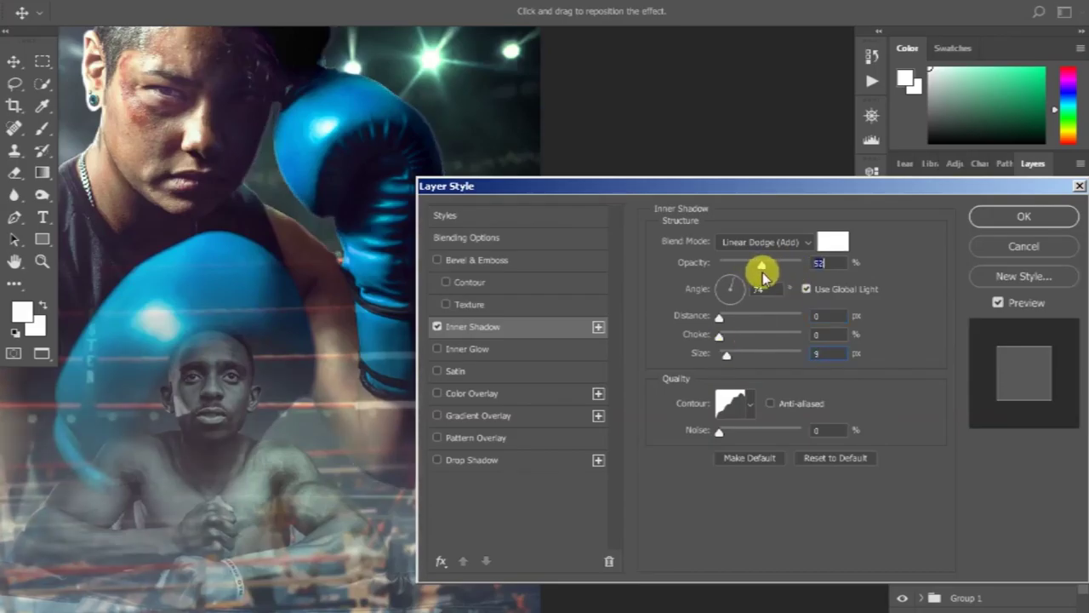
click(1046, 245)
right_click(1038, 483)
click(1029, 436)
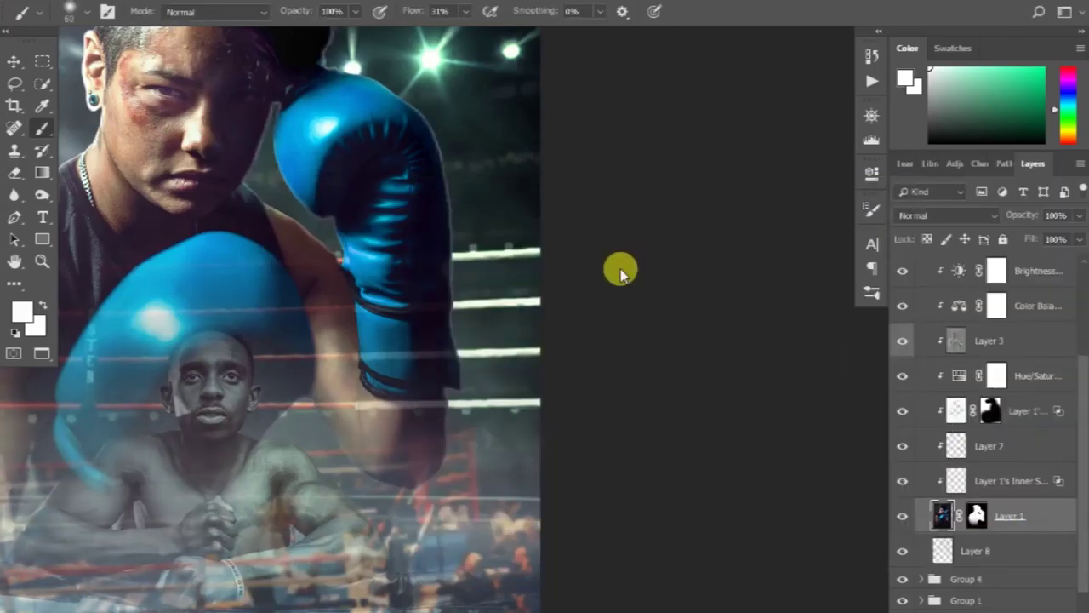
Add a layer mask to the inner-shadow glow and paint black over the glove with a small brush
click(1013, 481)
key(d)
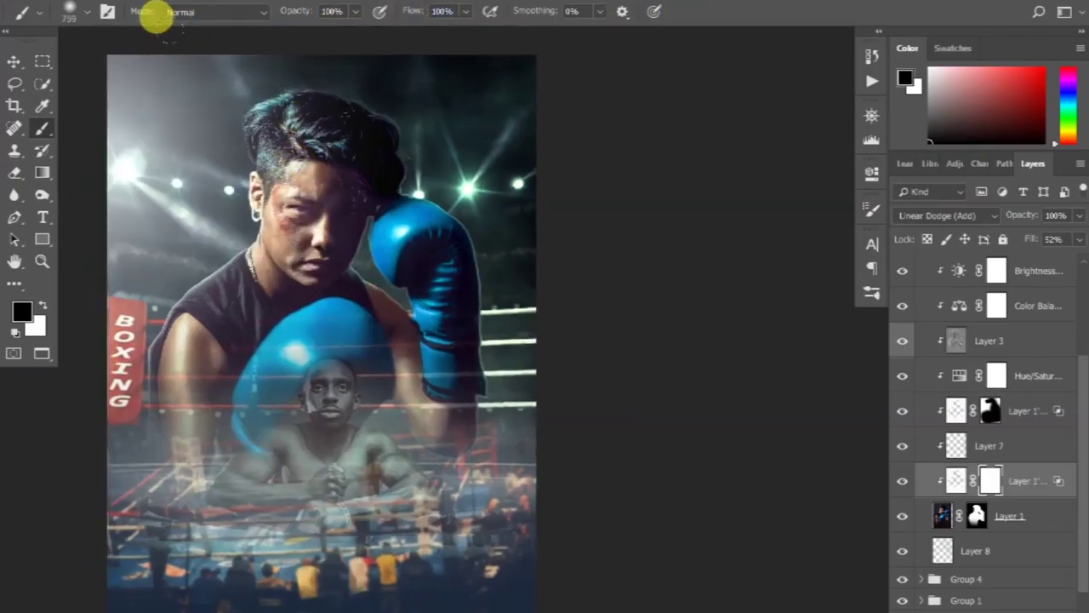
mouse_move(298, 430)
mouse_down()
mouse_move(262, 408)
mouse_move(230, 539)
mouse_up()
click(341, 400)
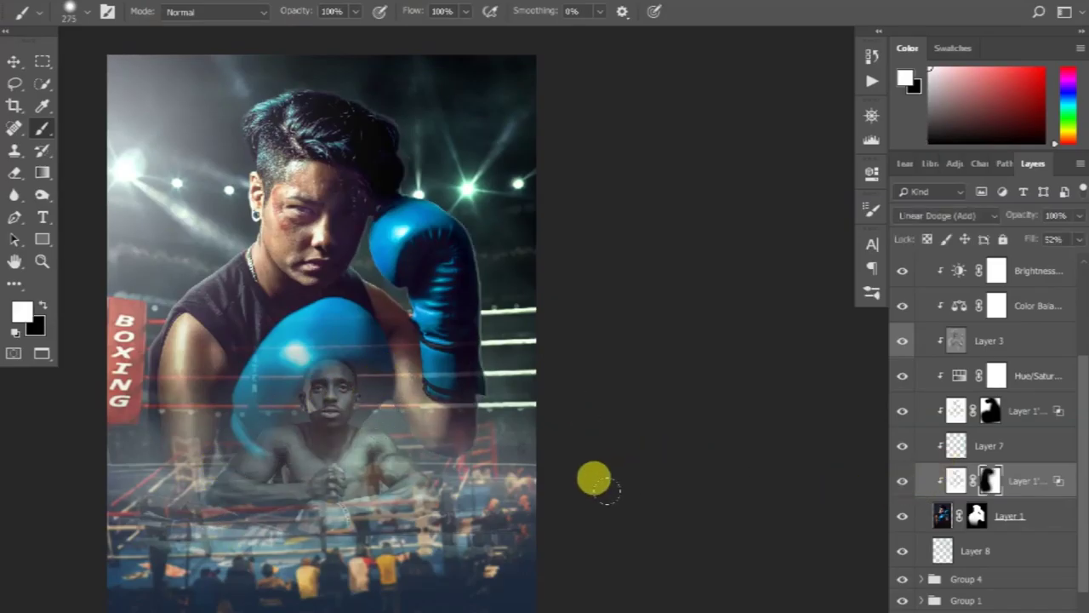
key(x)
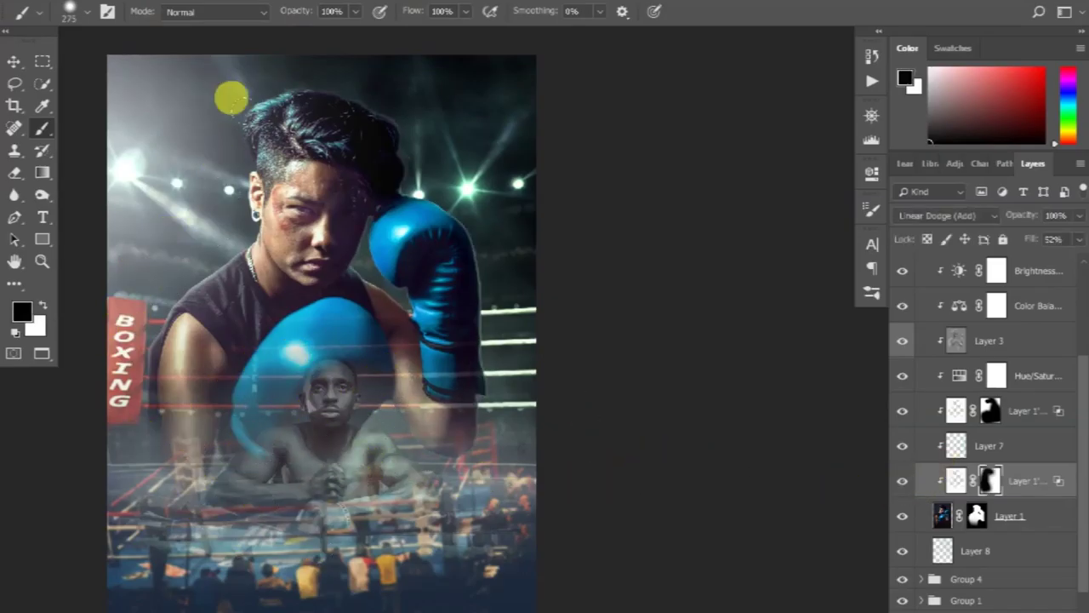
Compare the glow layer on and off and lower its fill to 27%
key(v)
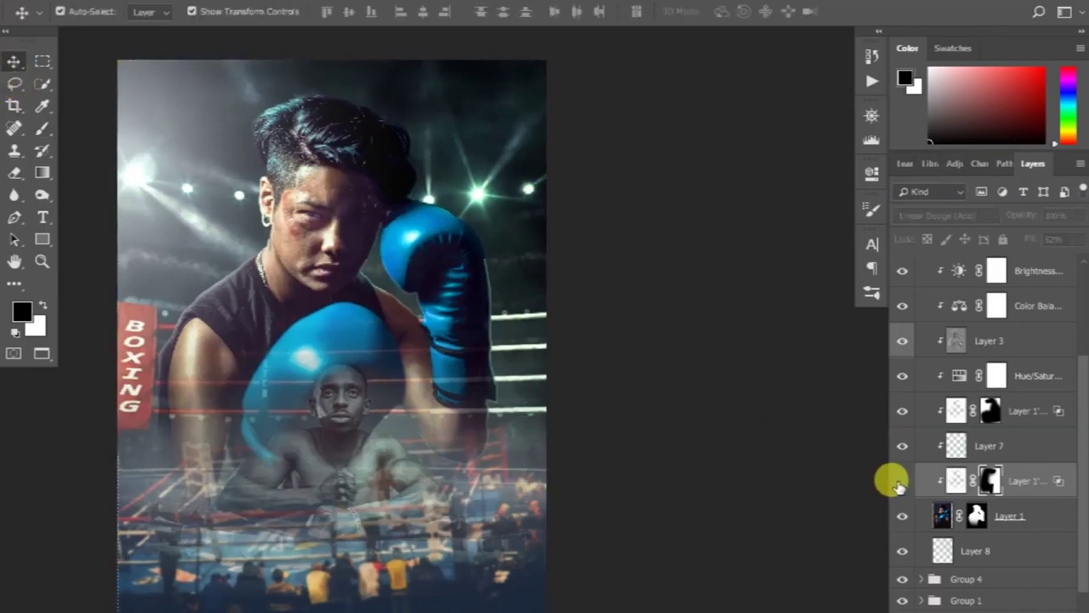
click(900, 482)
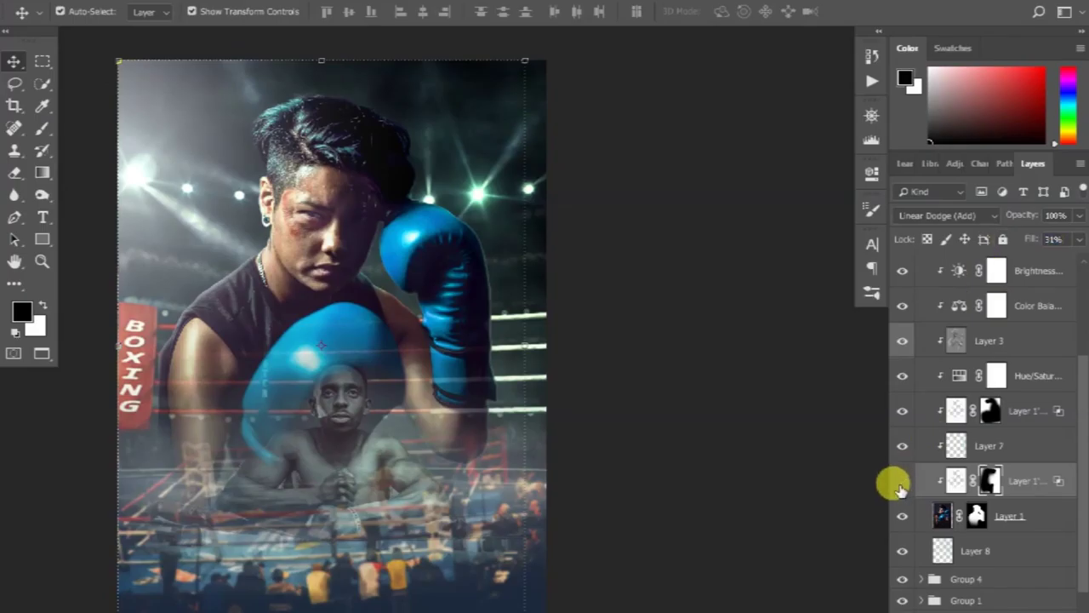
key(b)
scroll(632, 400, up, 2)
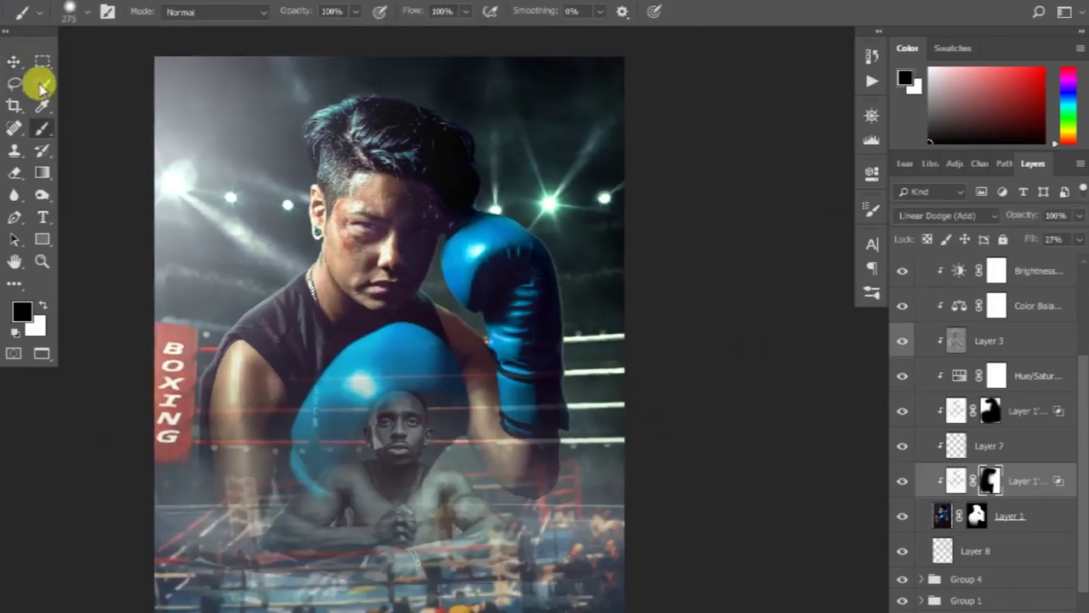
key(v)
scroll(590, 469, down, 1)
scroll(445, 178, up, 2)
scroll(468, 166, up, 1)
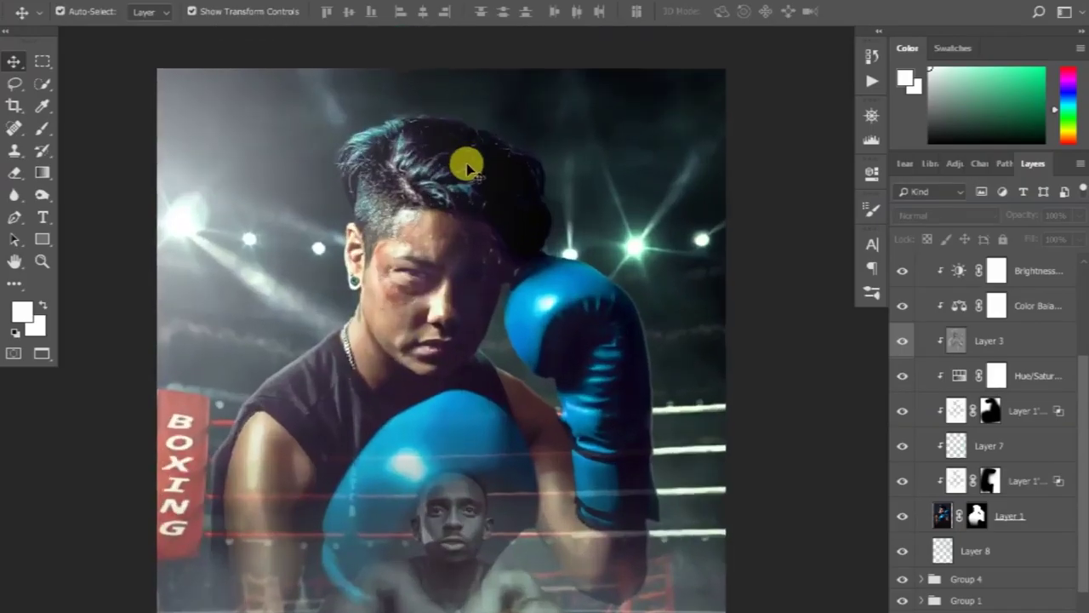
scroll(467, 166, up, 1)
scroll(599, 251, up, 1)
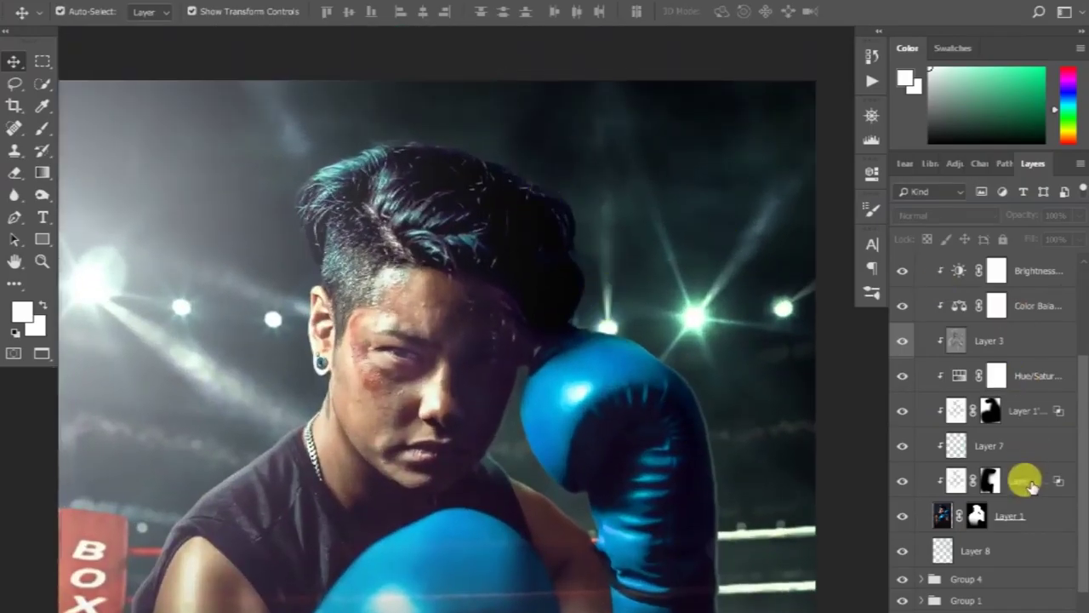
Select Layer 7, compare it on and off, and sample a light cyan from the image
click(987, 445)
key(b)
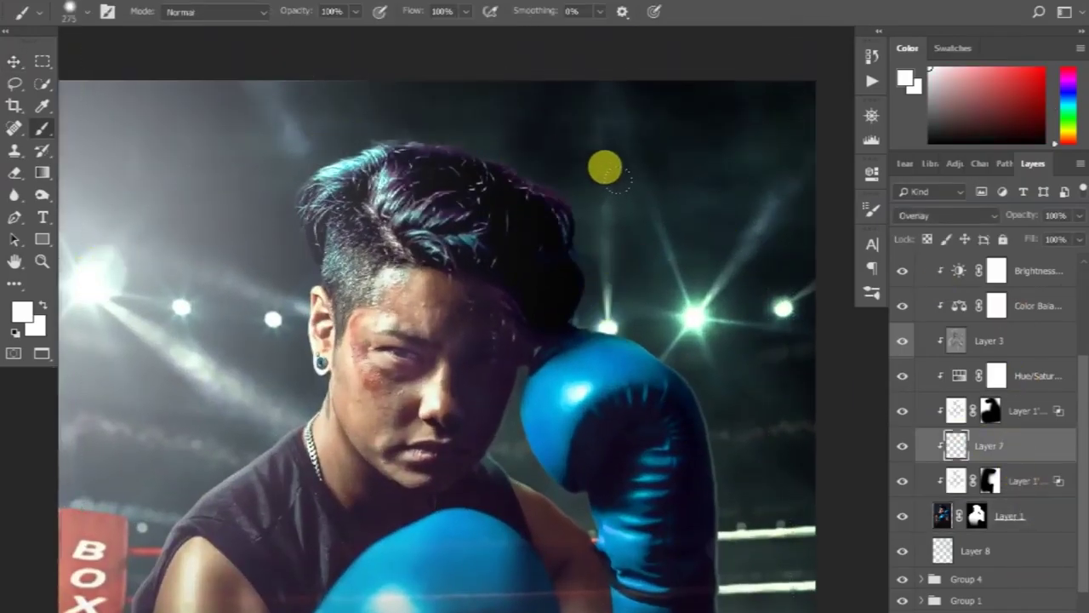
scroll(610, 169, down, 1)
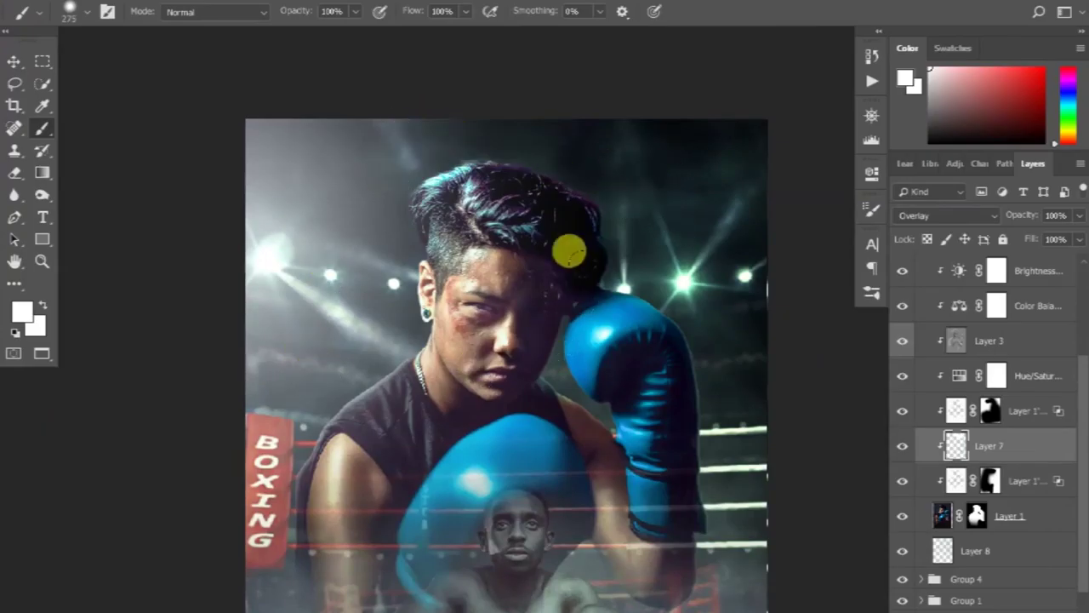
scroll(510, 290, right, 5)
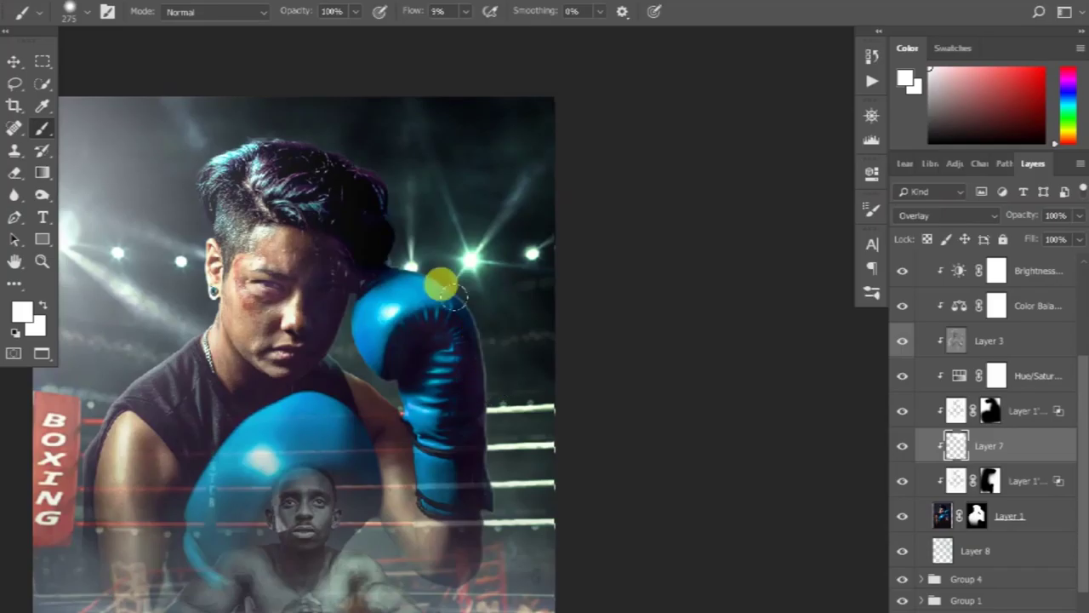
click(902, 445)
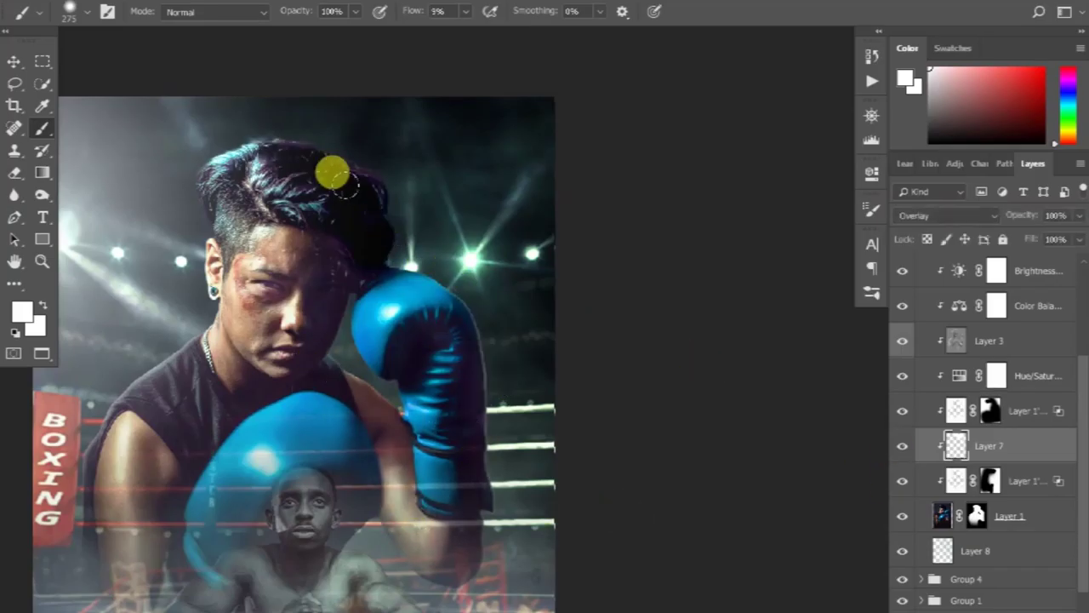
scroll(444, 264, down, 1)
alt+click(429, 205)
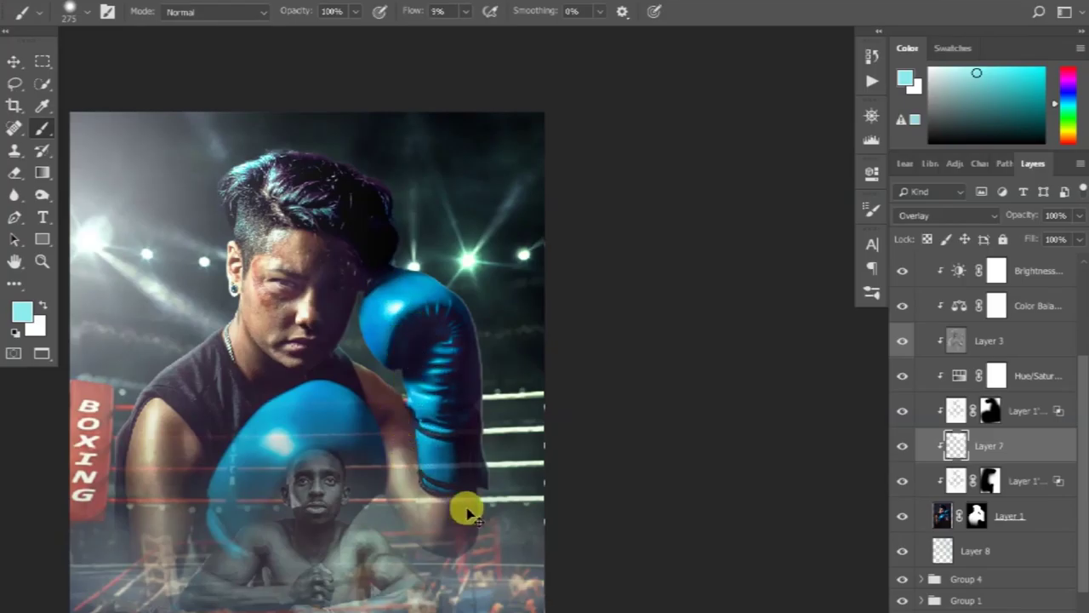
Reselect Layer 7, compare it hidden and shown, and set its opacity to 48%
key(v)
click(692, 275)
scroll(425, 273, down, 2)
scroll(503, 210, up, 4)
click(907, 445)
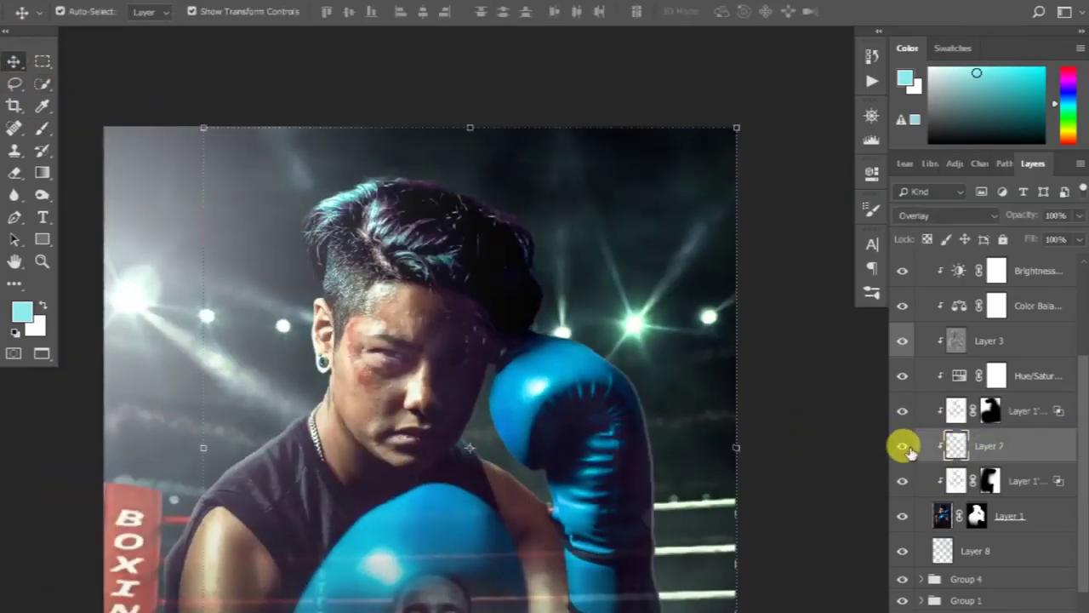
scroll(711, 391, down, 1)
click(902, 445)
click(797, 380)
click(902, 445)
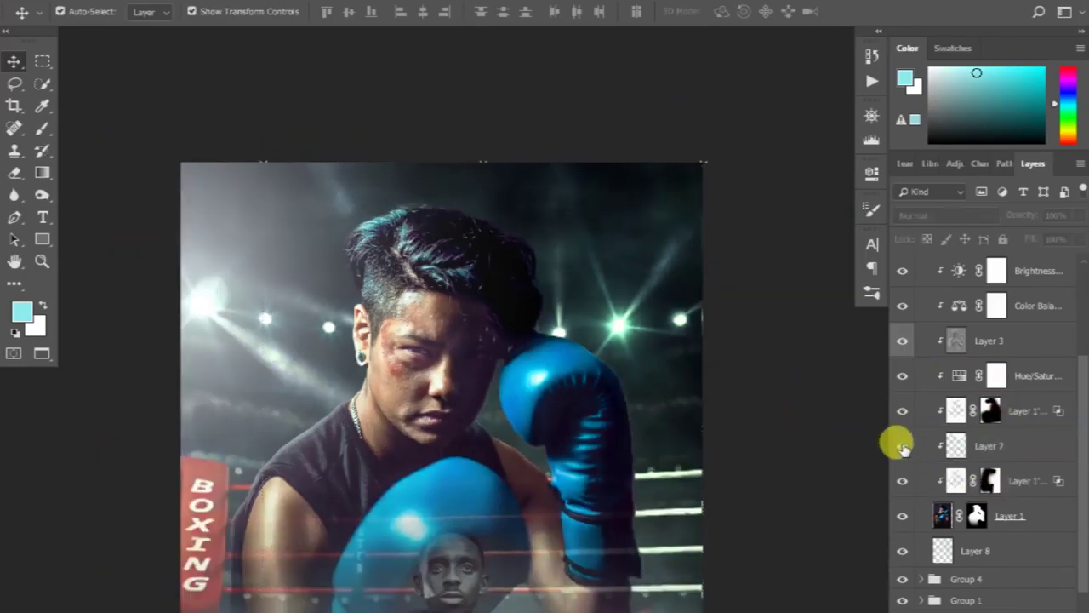
Add a layer mask to Layer 7 and ready the brush with default black and white colours
click(1012, 455)
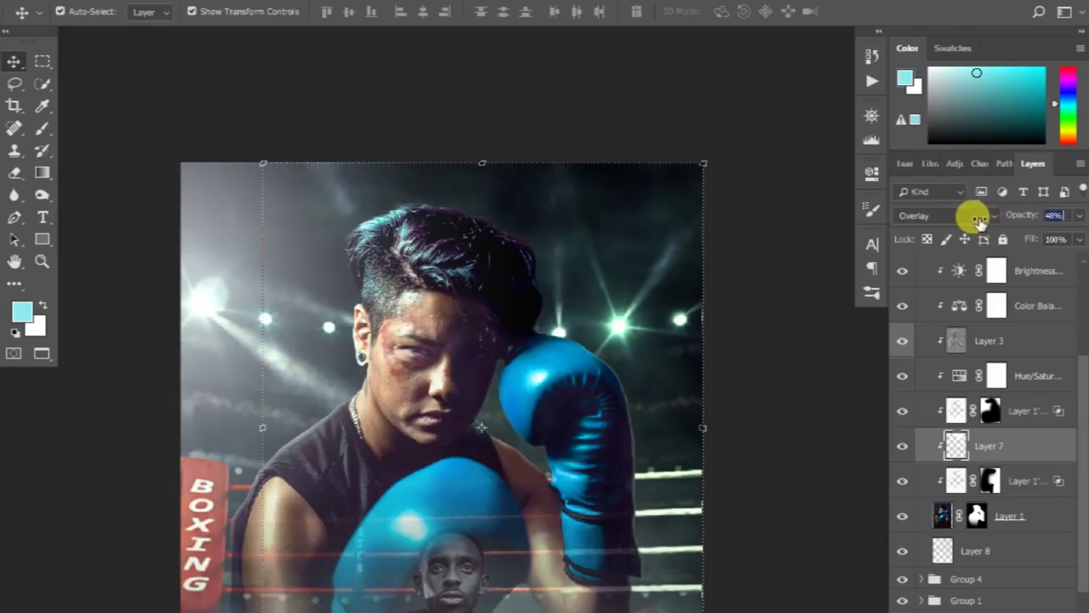
click(902, 445)
key(d)
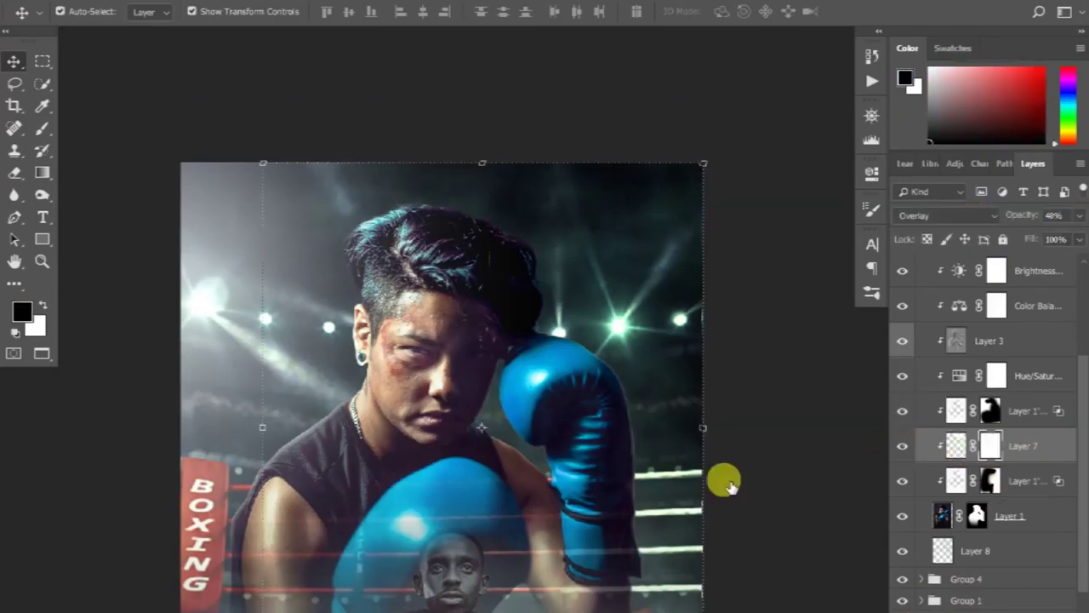
key(b)
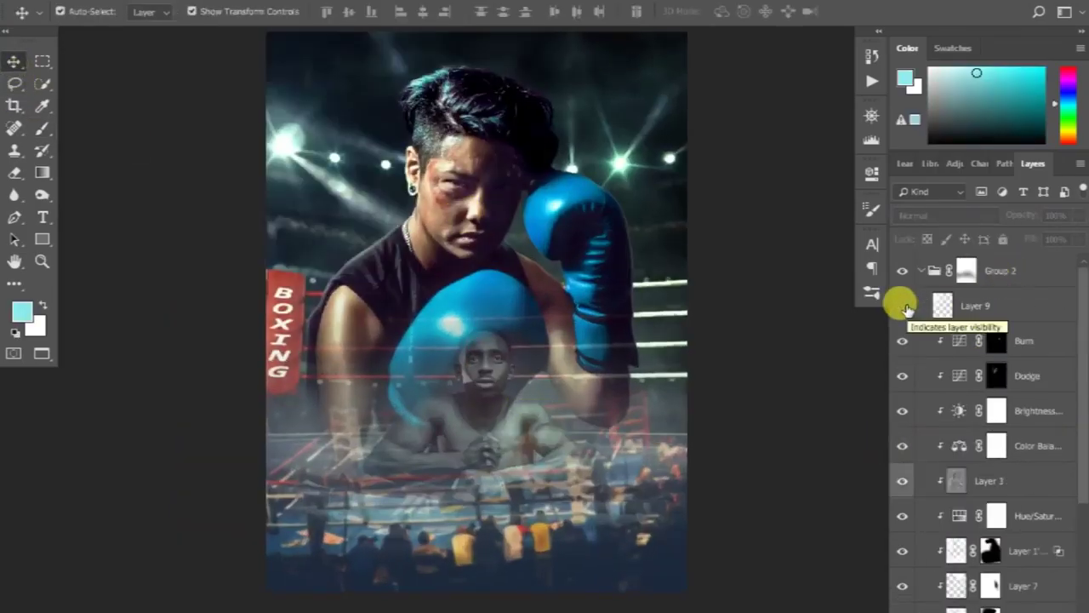
Make Layer 9 visible, select it, then clear the layer selection
click(902, 306)
click(973, 308)
click(810, 364)
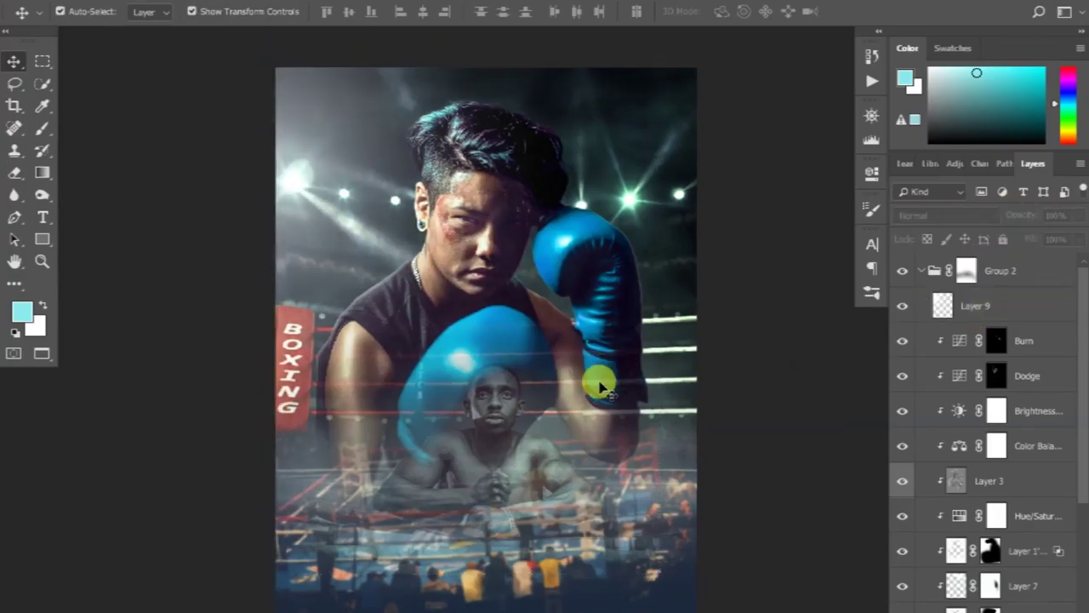
scroll(651, 272, up, 2)
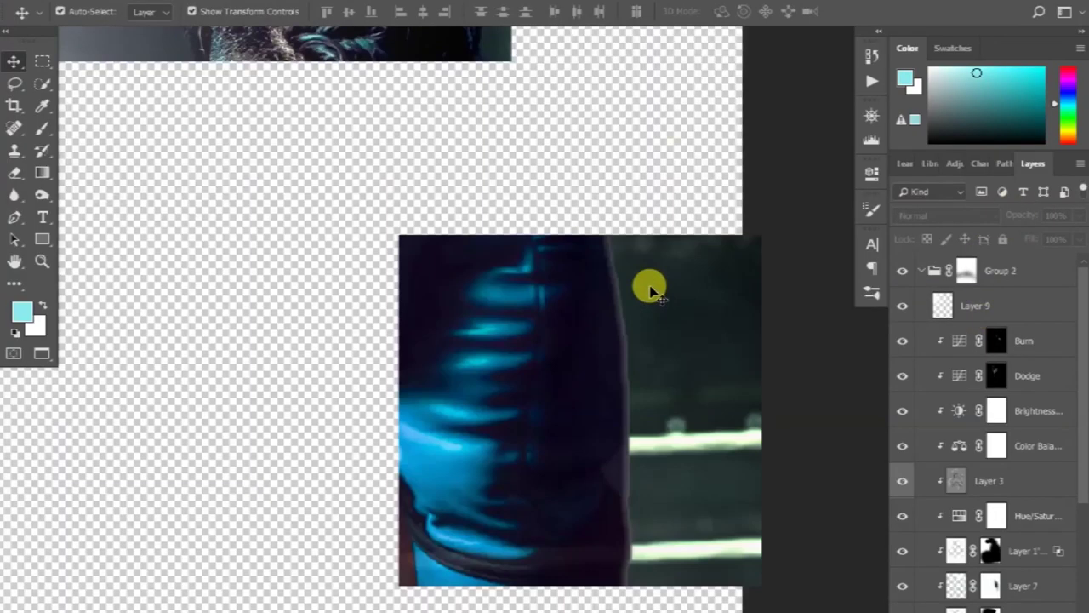
scroll(646, 287, down, 3)
scroll(553, 341, up, 2)
Collapse Group 2 and inspect Group 4's Hue/Saturation adjustment, previewing the image without it
click(923, 271)
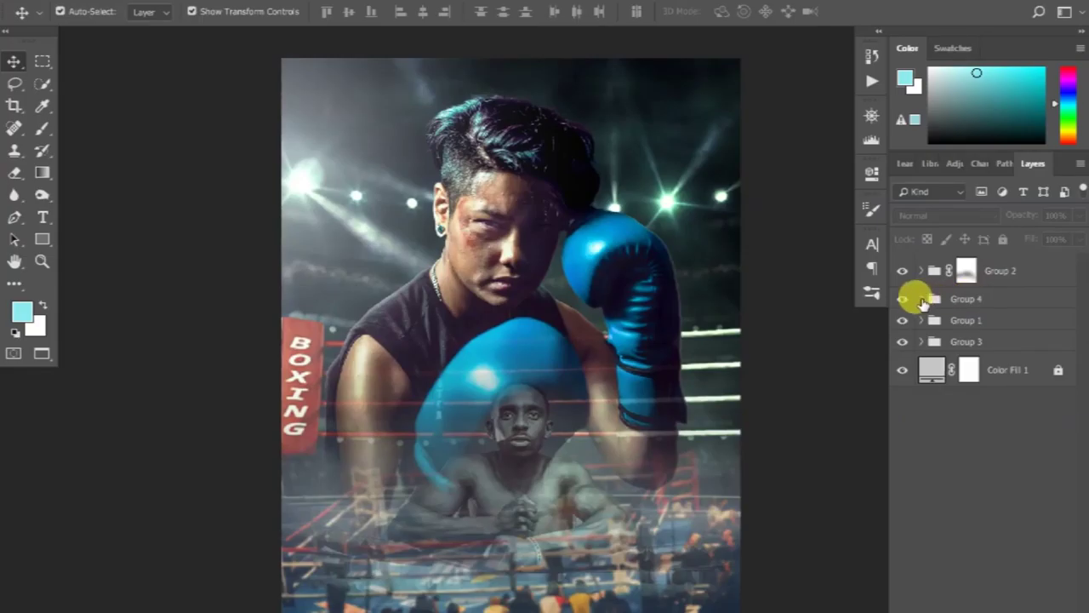
click(922, 299)
click(1006, 500)
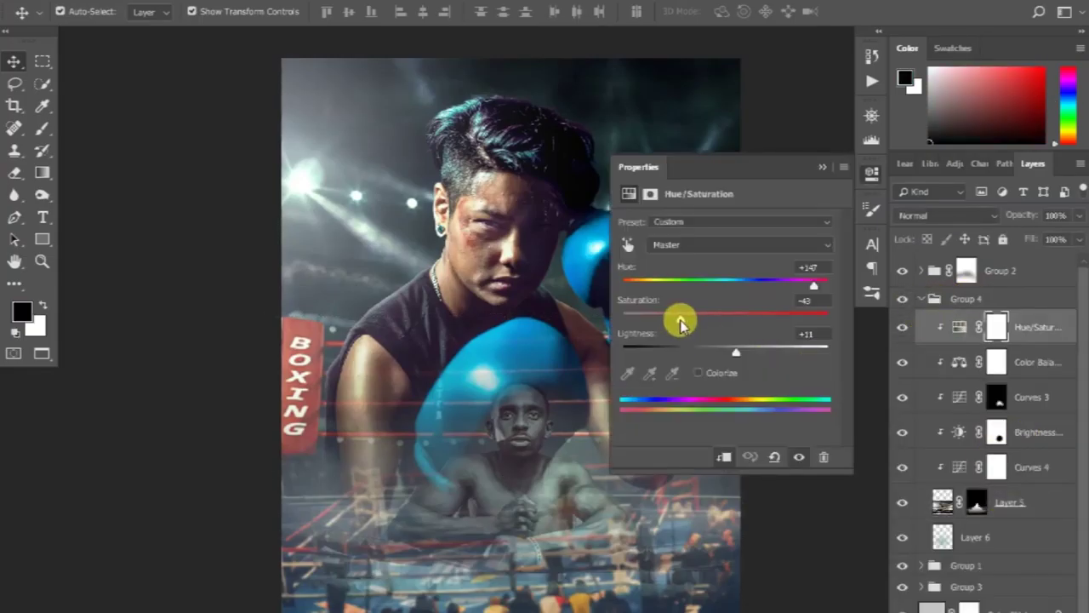
click(798, 457)
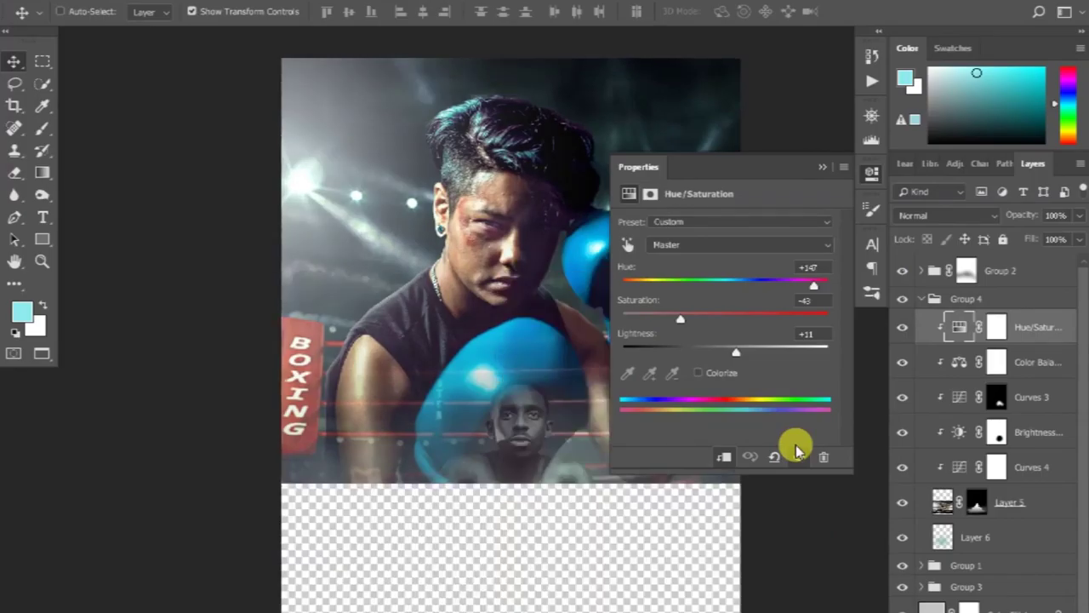
click(822, 167)
Review Group 2's Hue/Saturation settings: Saturation -37 and Lightness -6
click(920, 298)
click(921, 271)
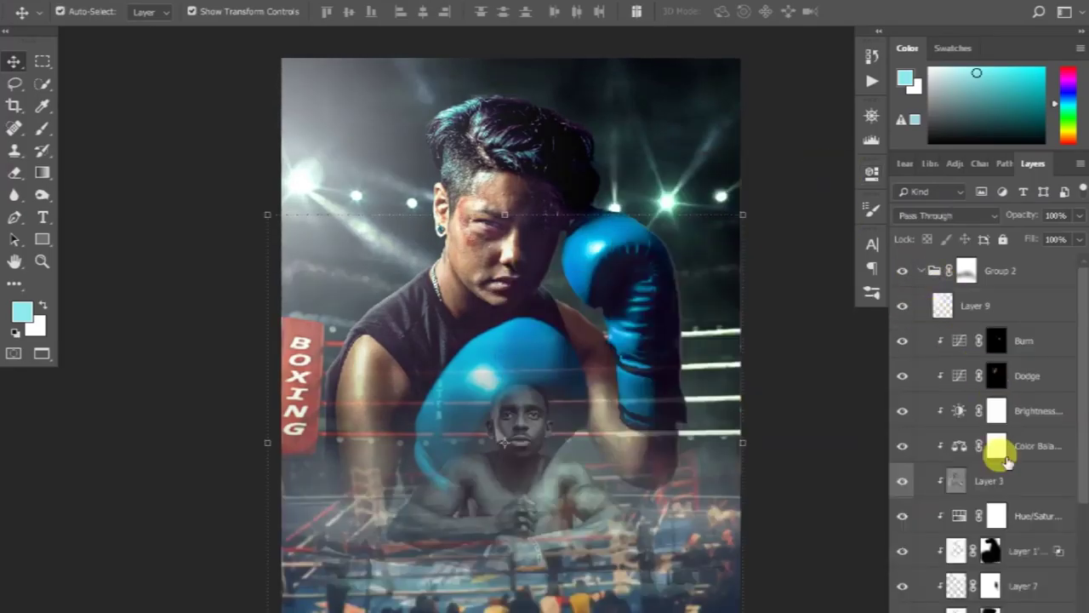
double_click(952, 514)
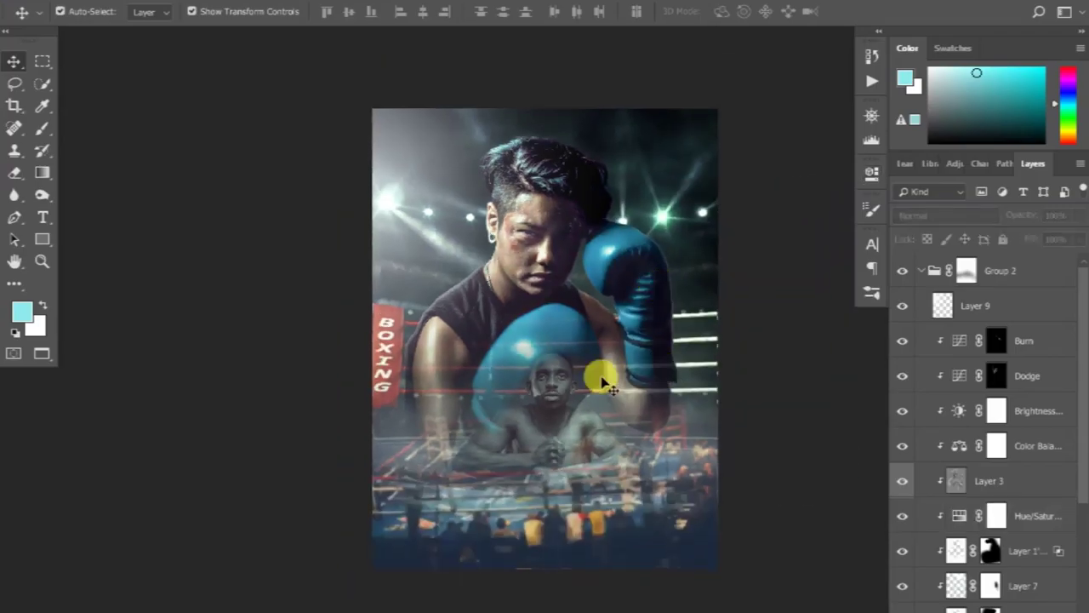
scroll(602, 383, up, 2)
scroll(919, 576, down, 3)
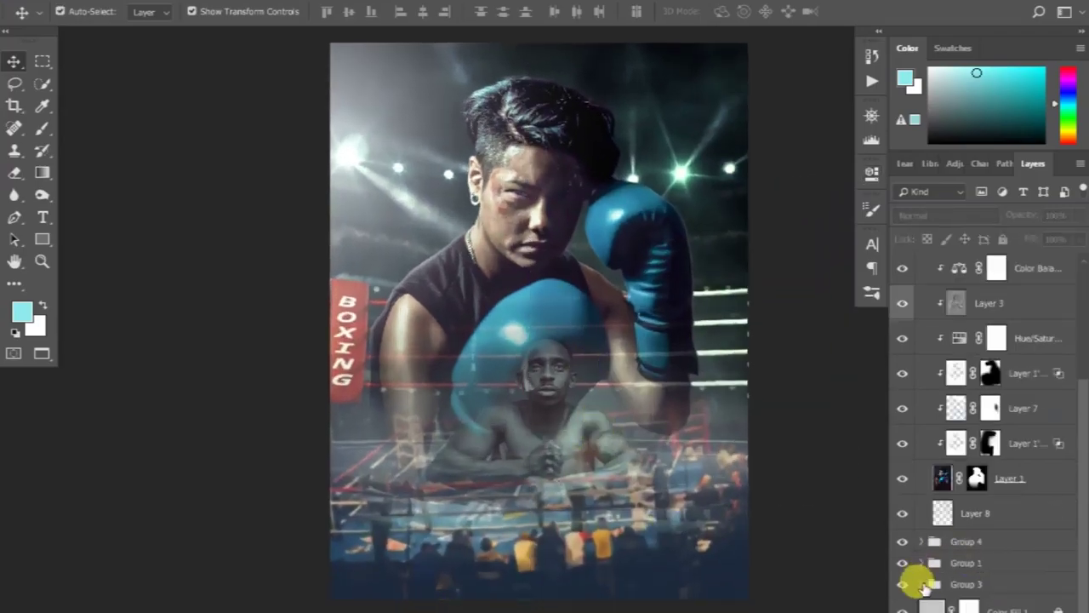
scroll(963, 511, down, 3)
click(999, 606)
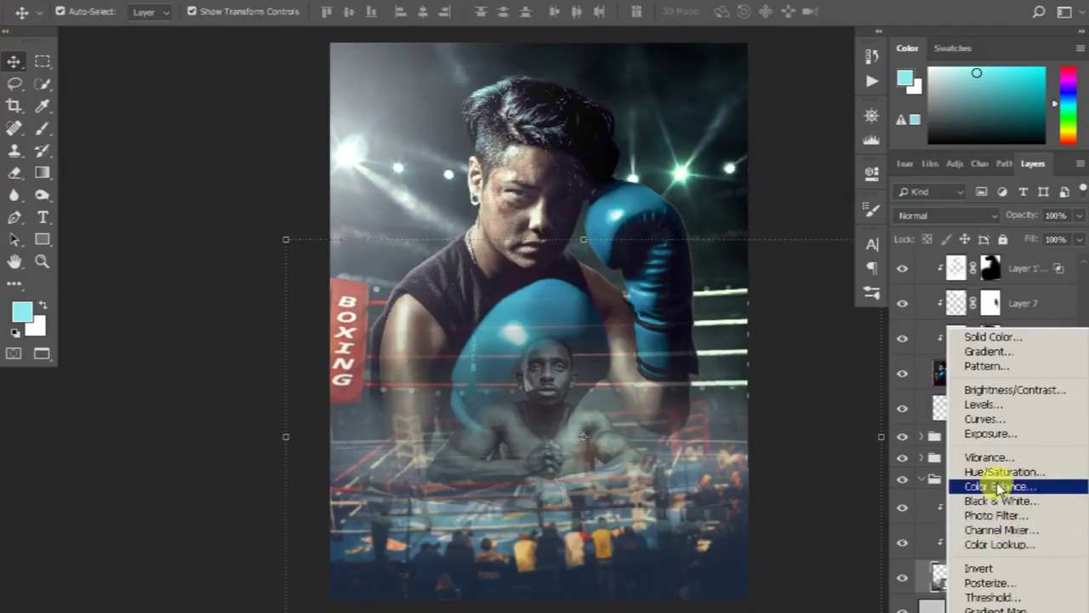
Add a Hue/Saturation layer in Group 3 with Blues saturation -49 and Yellows saturation -57
click(996, 474)
click(680, 244)
click(717, 321)
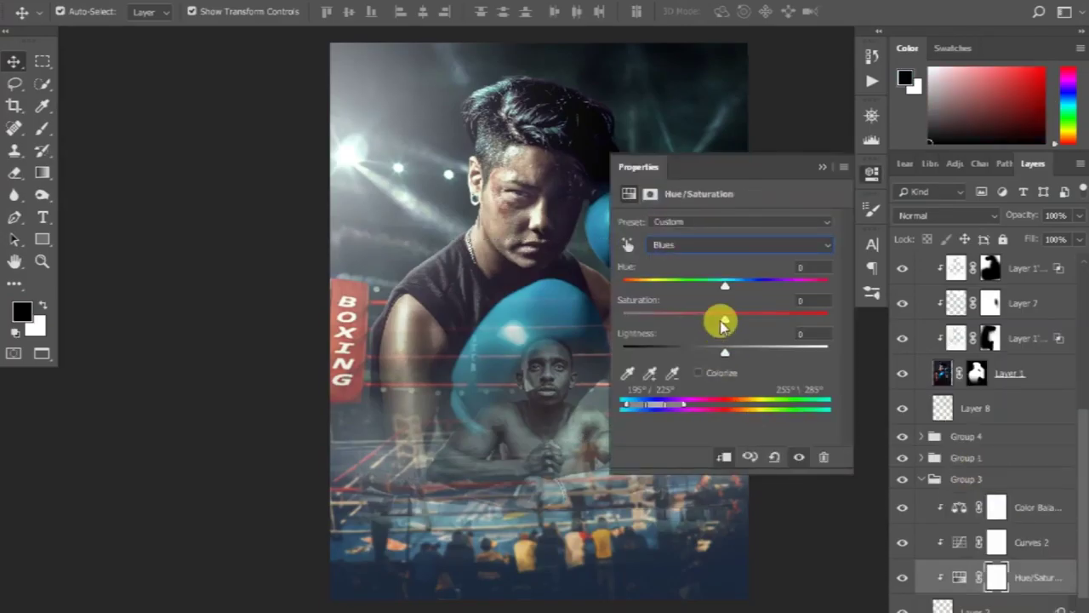
drag(703, 321, 675, 318)
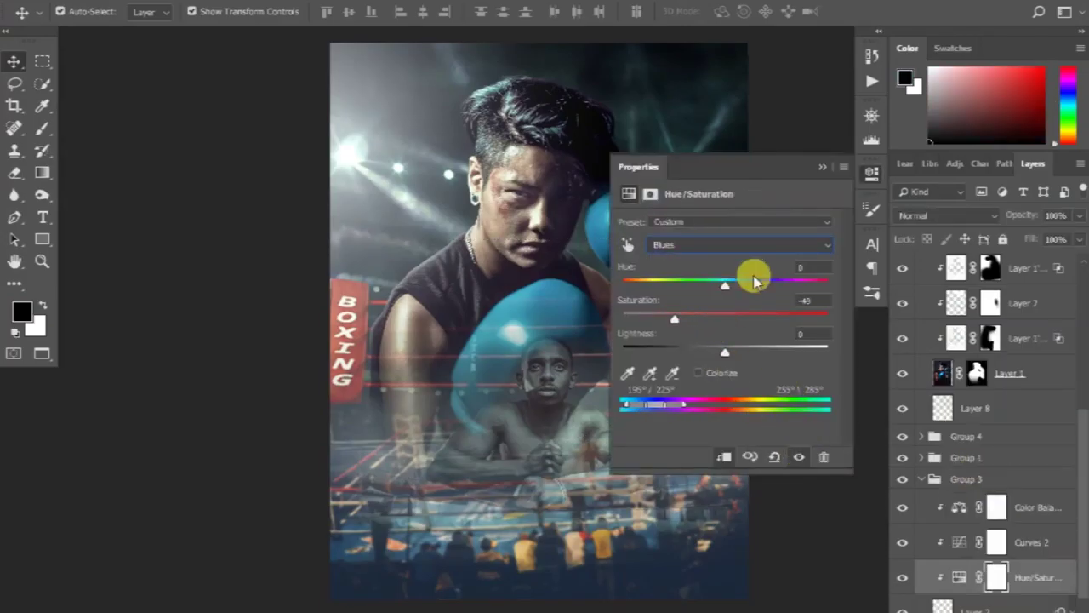
click(706, 244)
click(690, 287)
mouse_move(725, 351)
mouse_down()
mouse_move(739, 357)
mouse_move(666, 318)
mouse_up()
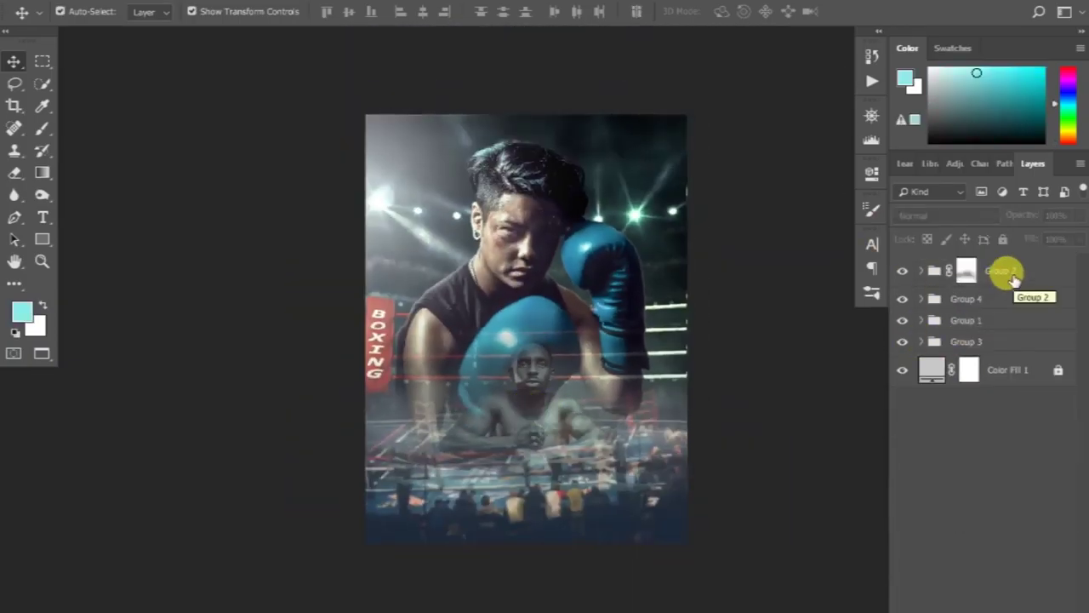
Add a Warming Filter (85) photo filter at 42% density above Group 2, then stamp visible layers
click(1014, 607)
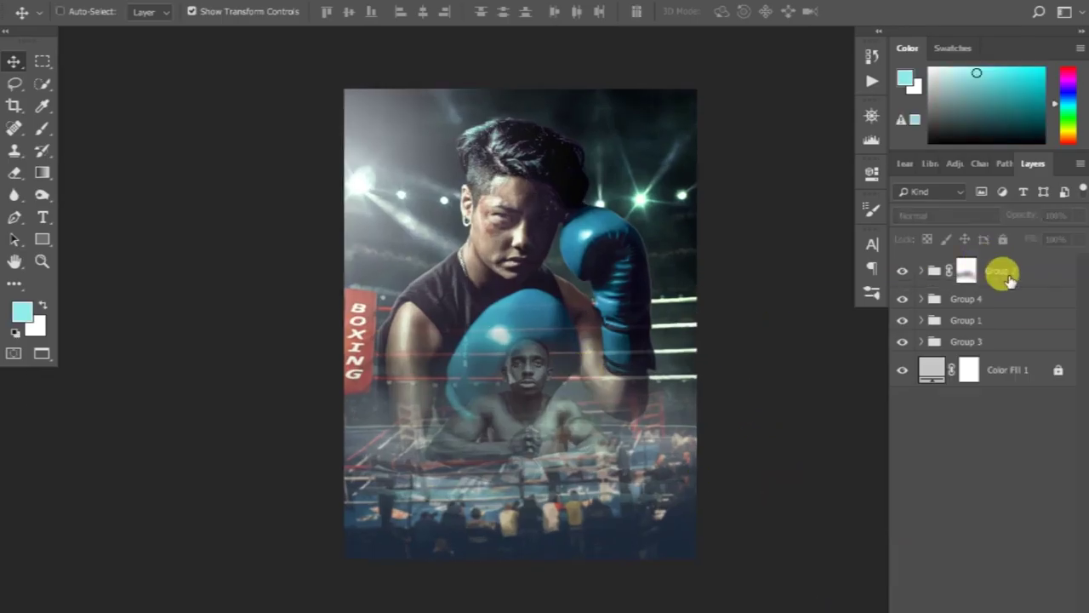
click(1008, 281)
click(1015, 607)
click(982, 518)
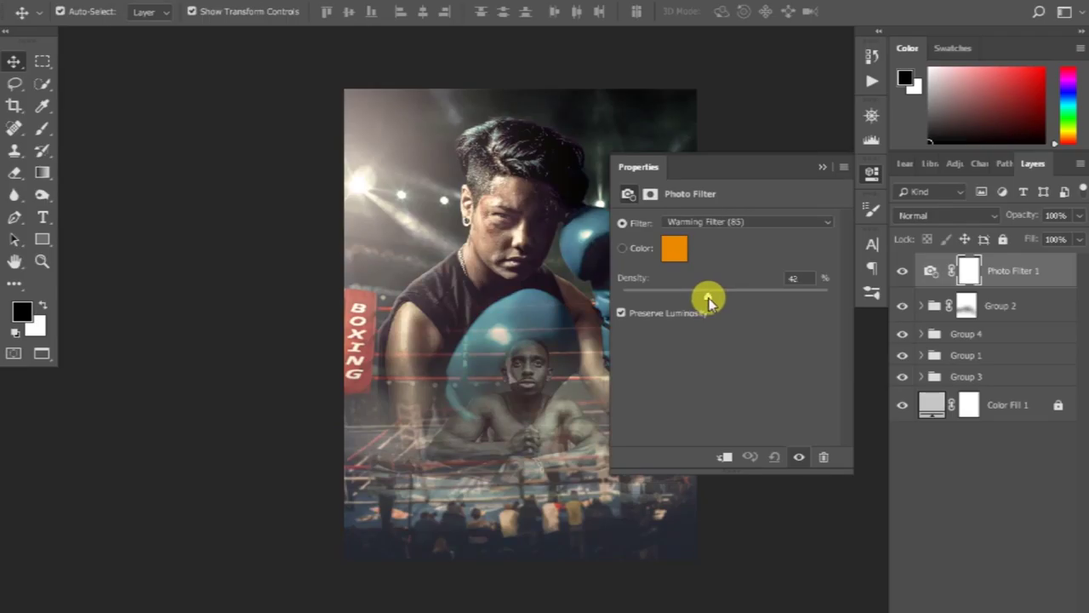
click(821, 168)
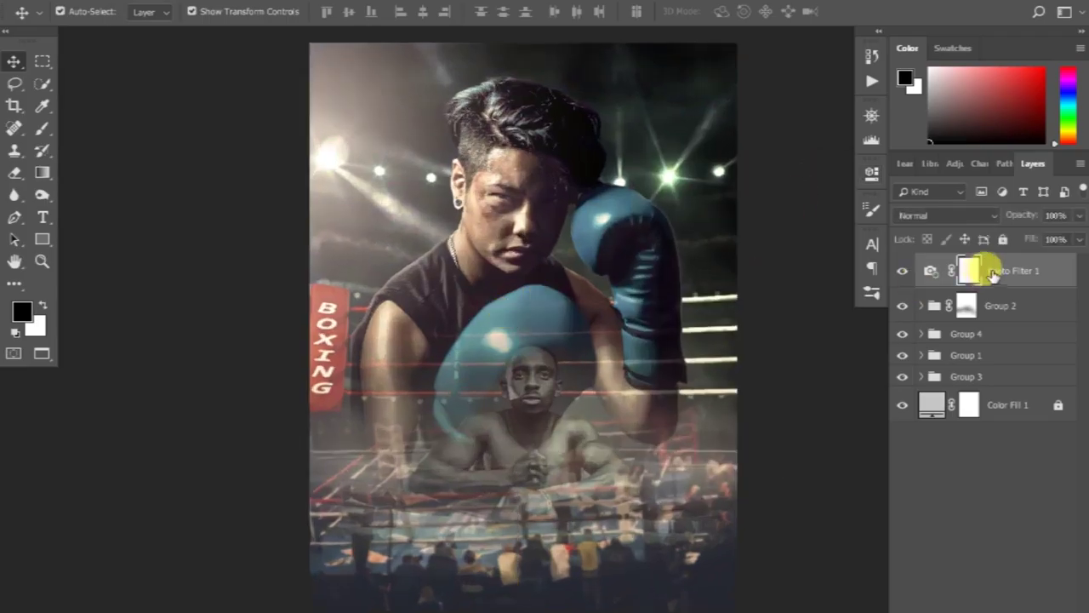
key(ctrl+shift+alt+e)
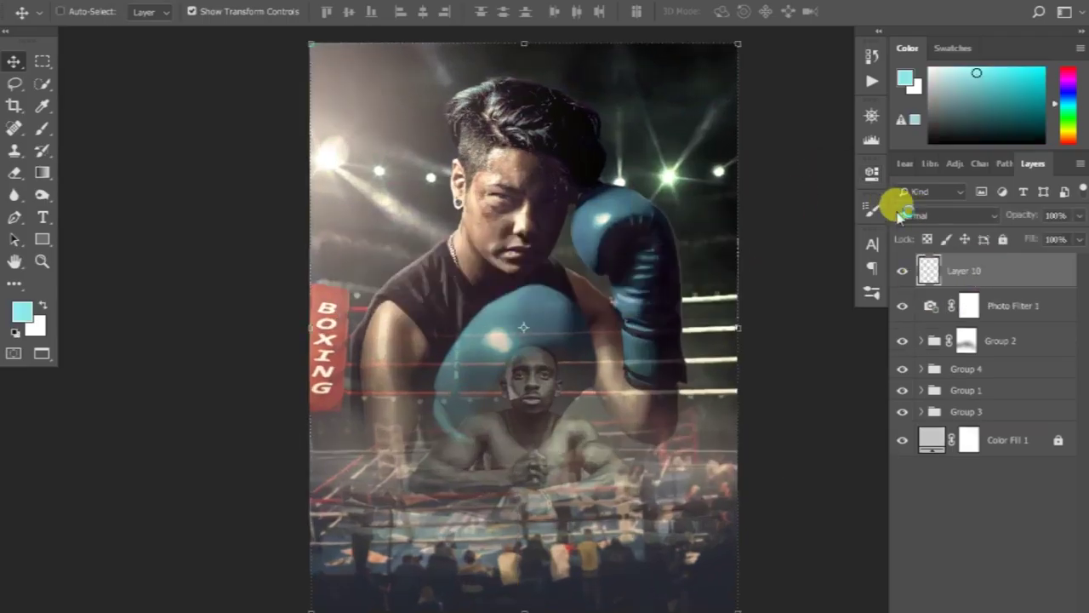
In the Camera Raw Filter, set Temperature +2, Highlights +4, Clarity +11 and sharpening Amount 17
click(245, 2)
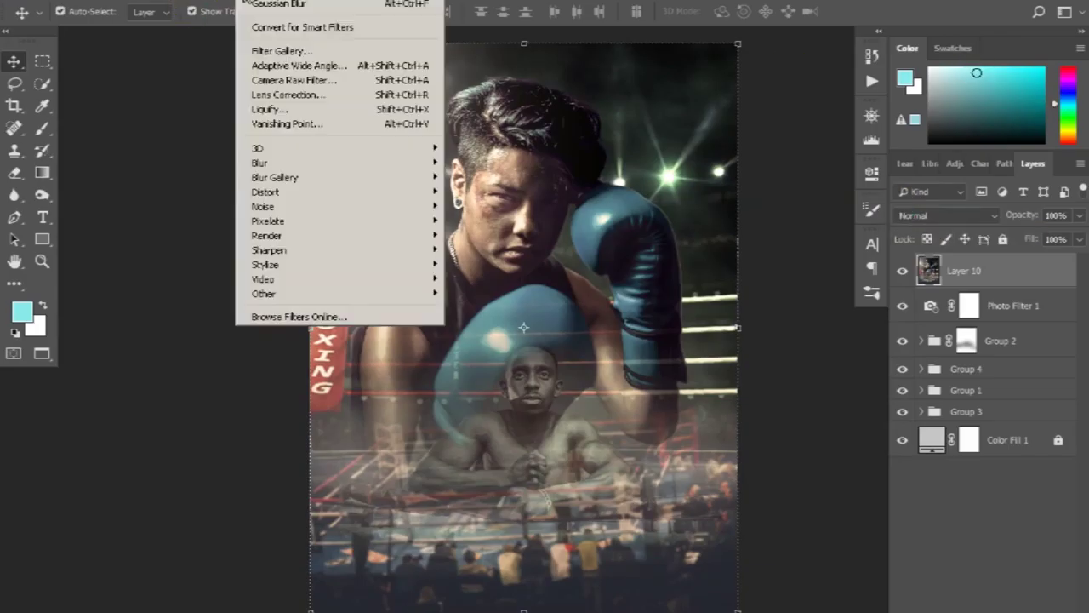
click(294, 80)
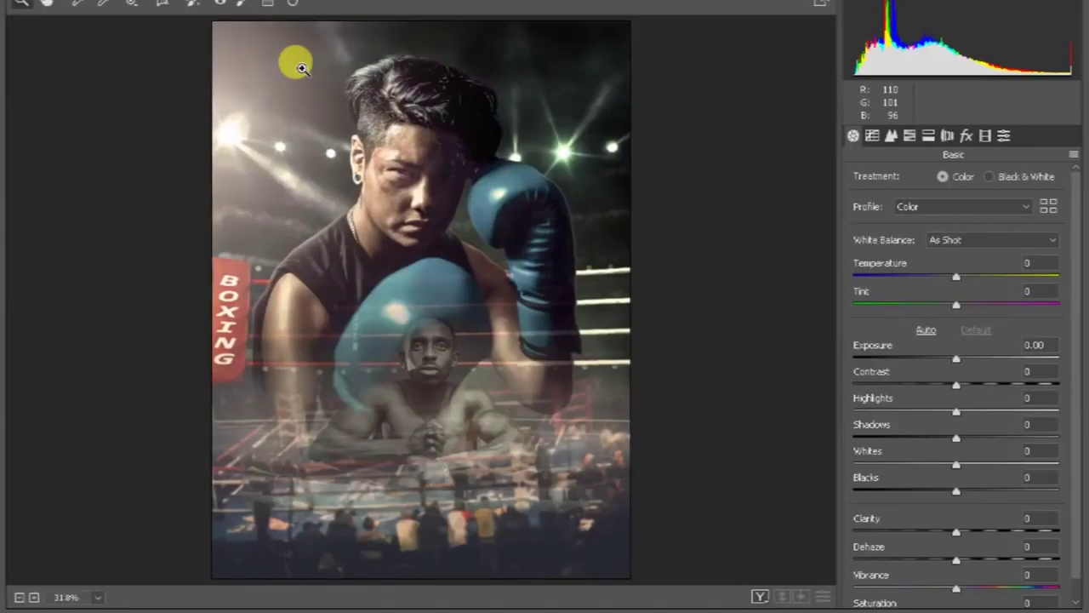
drag(958, 281, 958, 281)
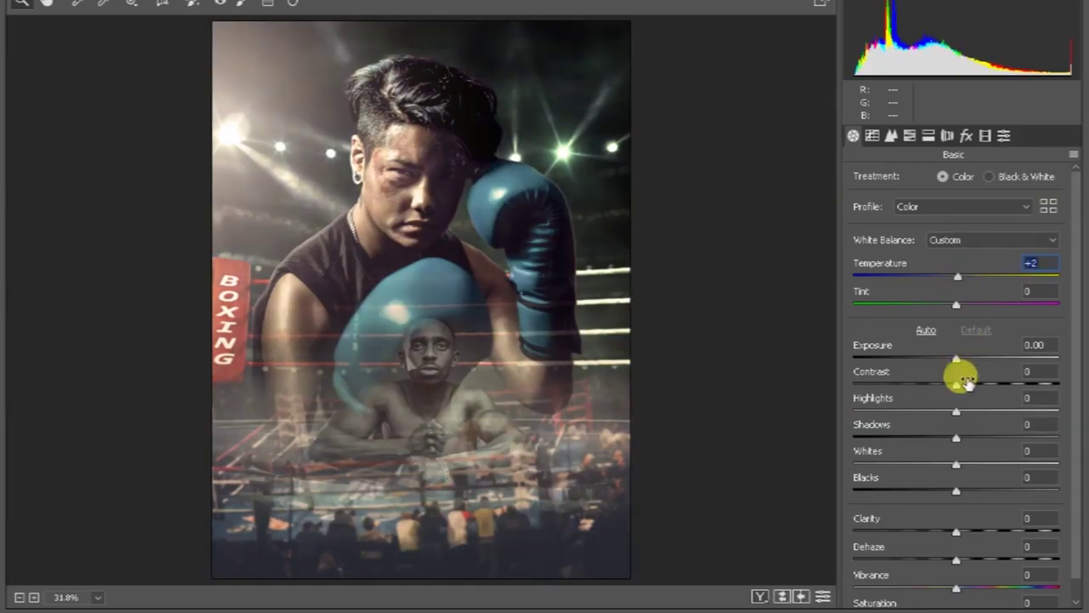
drag(957, 530, 980, 534)
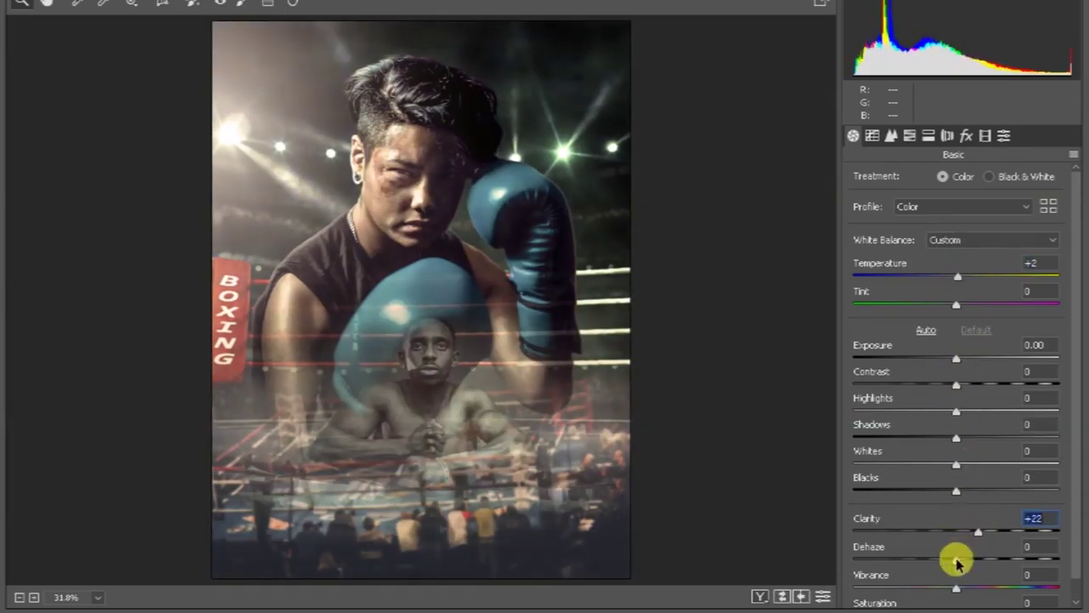
double_click(978, 559)
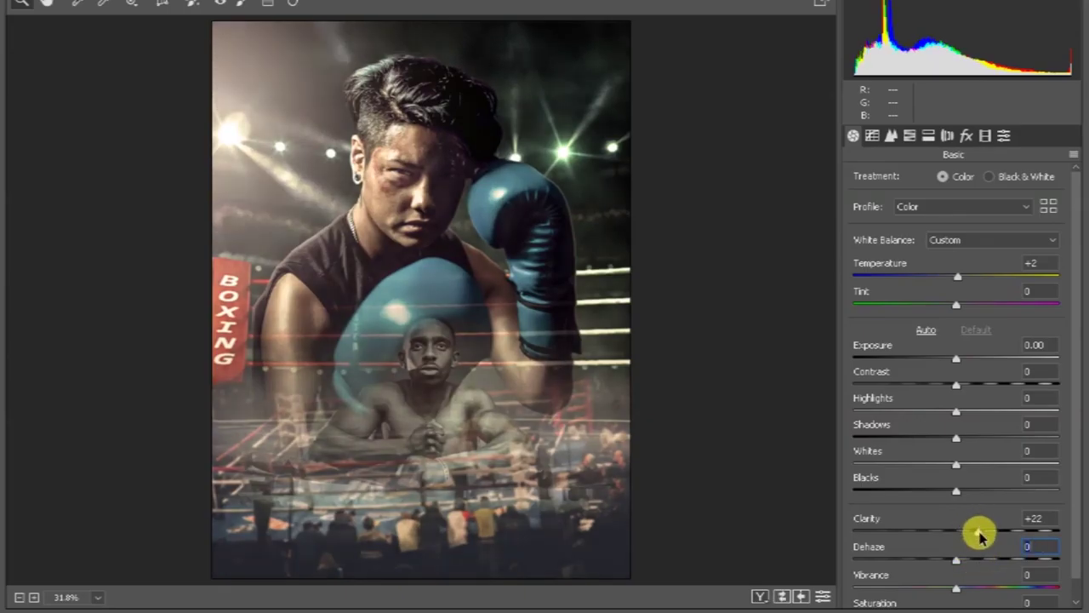
drag(955, 413, 960, 413)
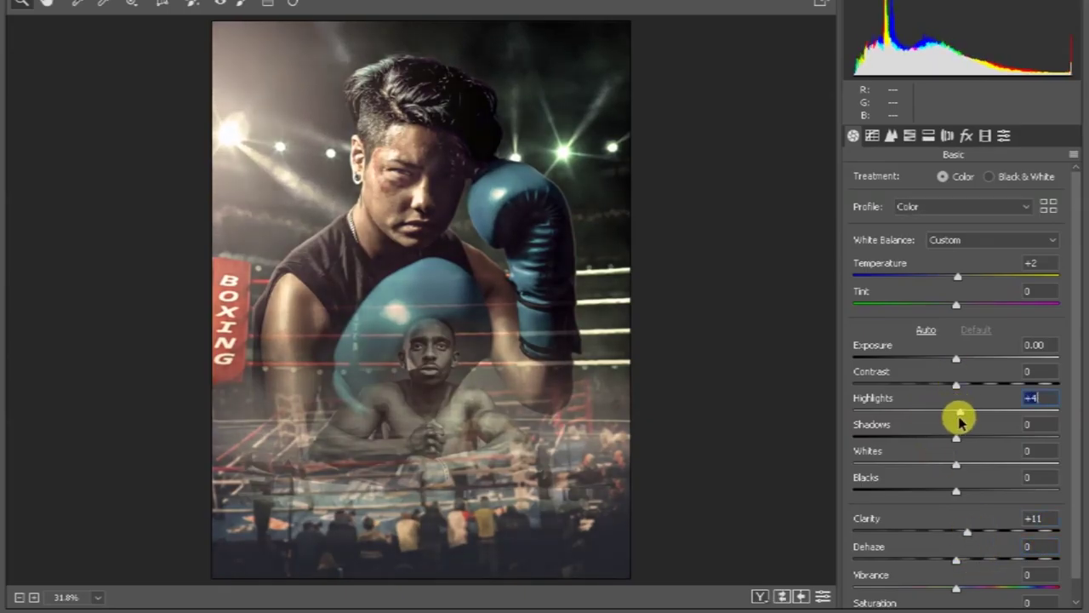
drag(957, 359, 963, 359)
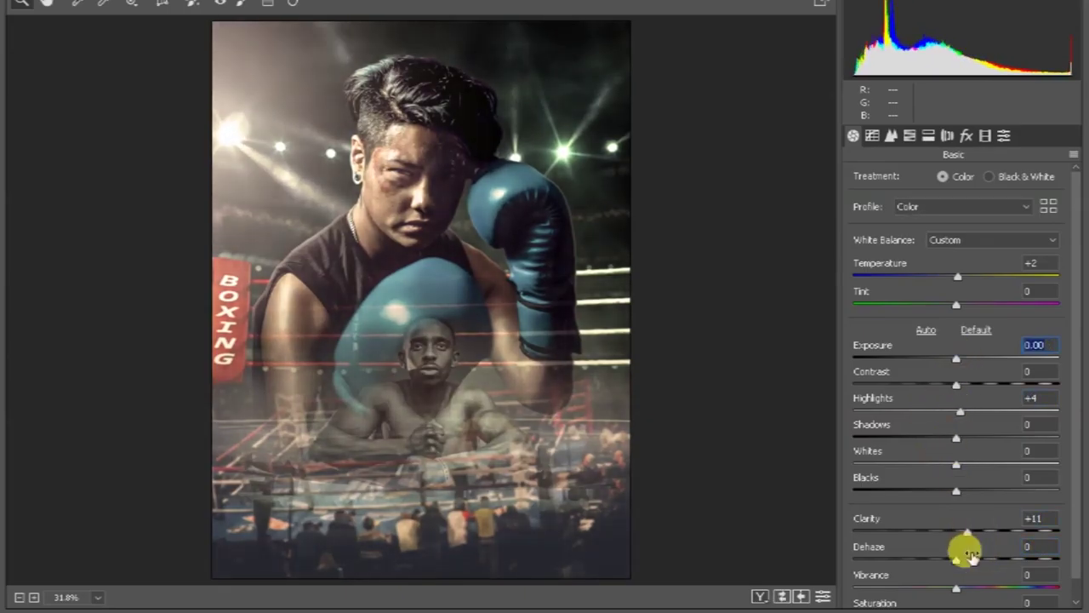
click(891, 136)
drag(859, 205, 883, 210)
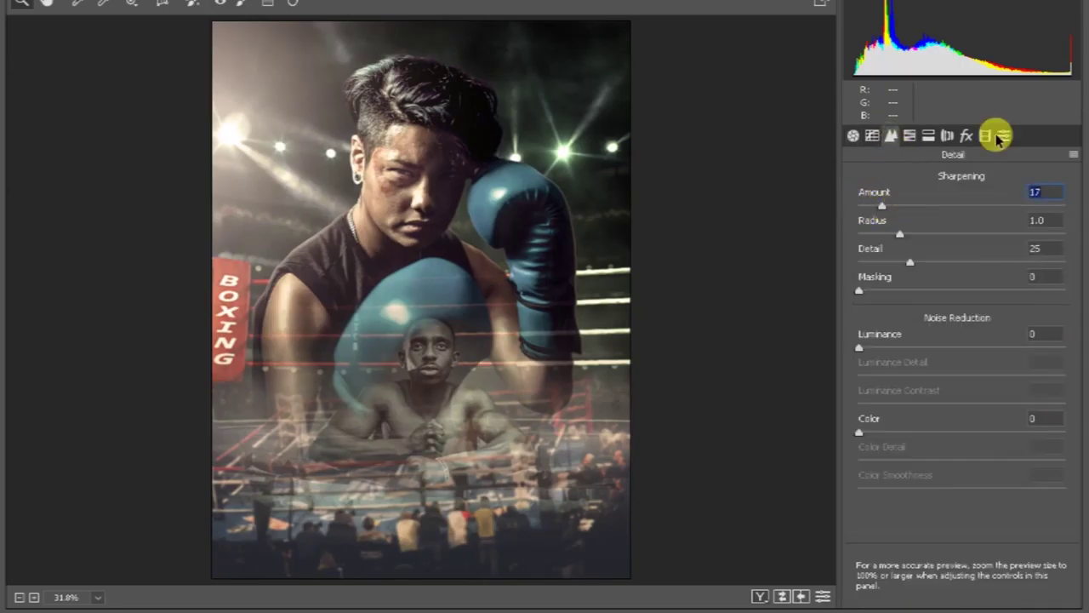
Shift the Blue Primary hue in Camera Calibration and compare against defaults
click(966, 136)
click(891, 136)
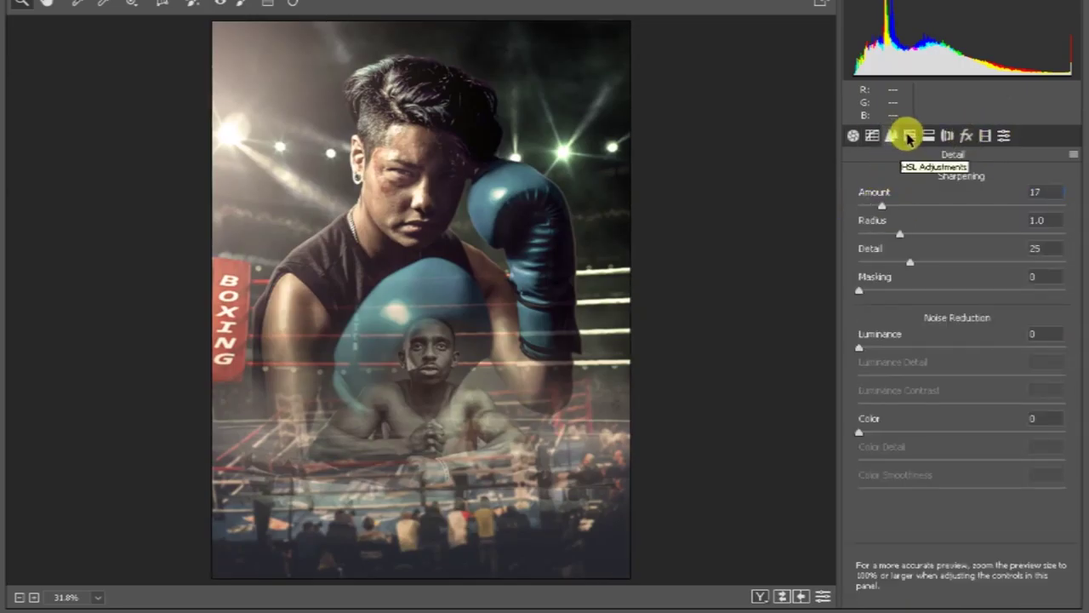
click(984, 135)
mouse_move(962, 457)
mouse_down()
mouse_move(949, 461)
mouse_move(986, 484)
mouse_up()
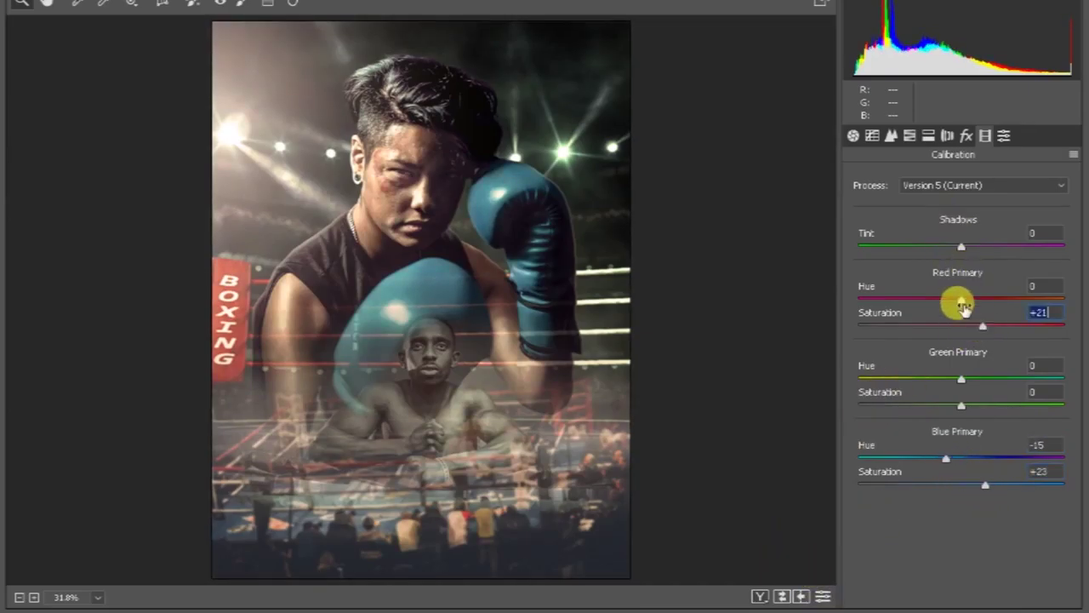
click(824, 595)
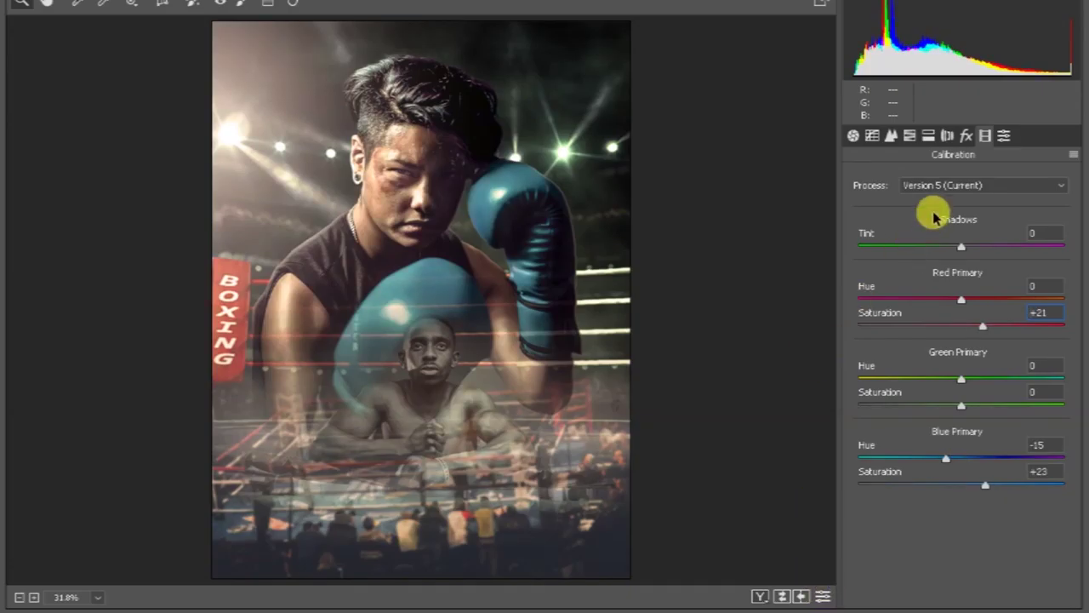
click(910, 135)
Brighten and desaturate the Oranges, nudge Blues saturation up, and shift Reds hue to +15
click(960, 274)
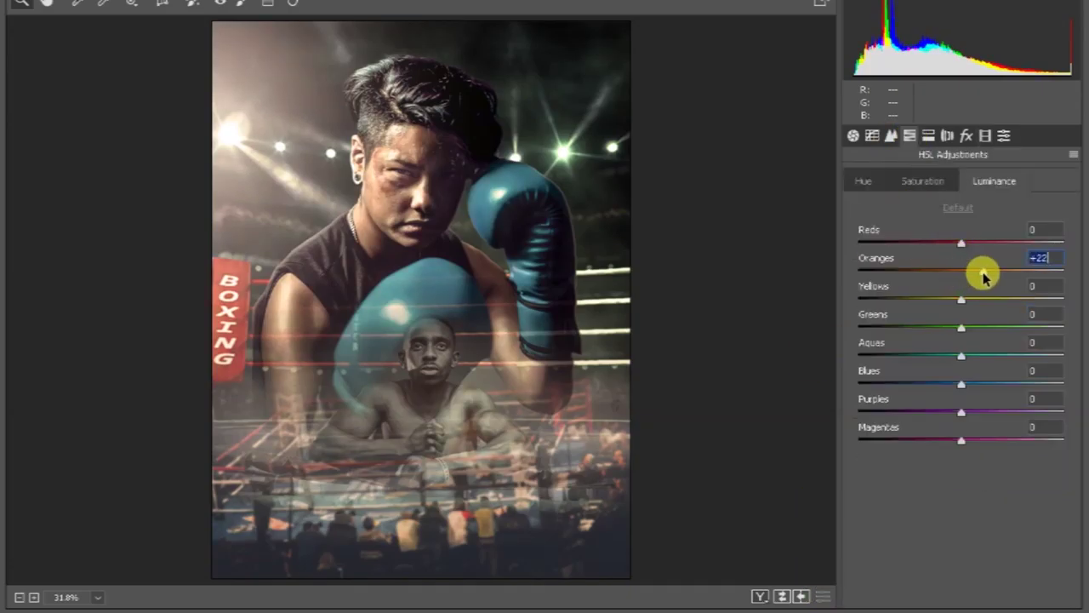
click(924, 182)
mouse_move(963, 271)
mouse_down()
mouse_move(929, 274)
mouse_move(992, 246)
mouse_up()
mouse_move(962, 383)
mouse_down()
mouse_move(972, 382)
mouse_move(948, 377)
mouse_move(972, 364)
mouse_up()
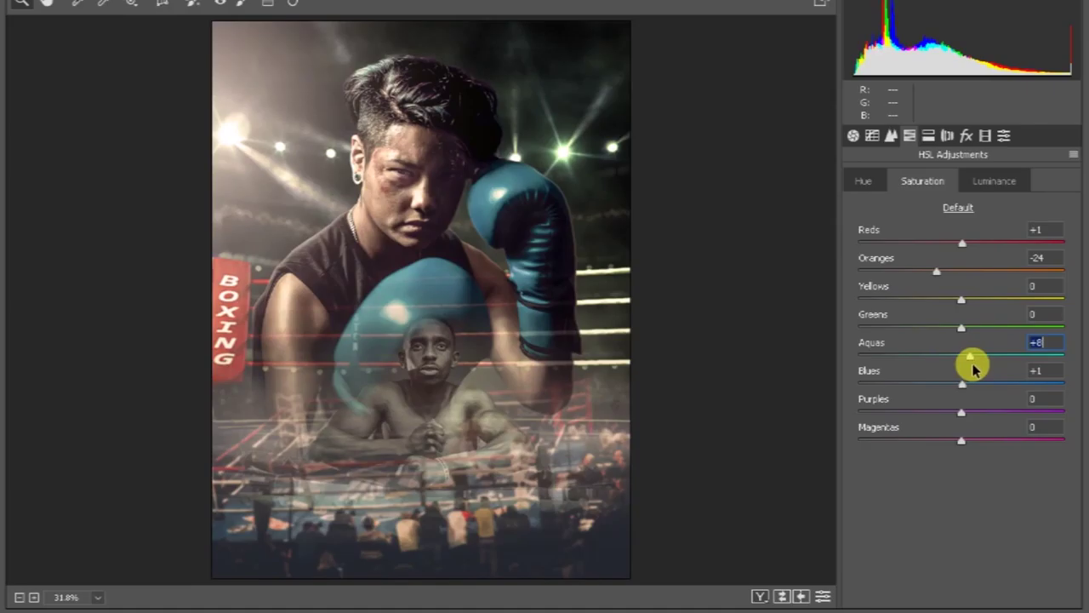
click(864, 181)
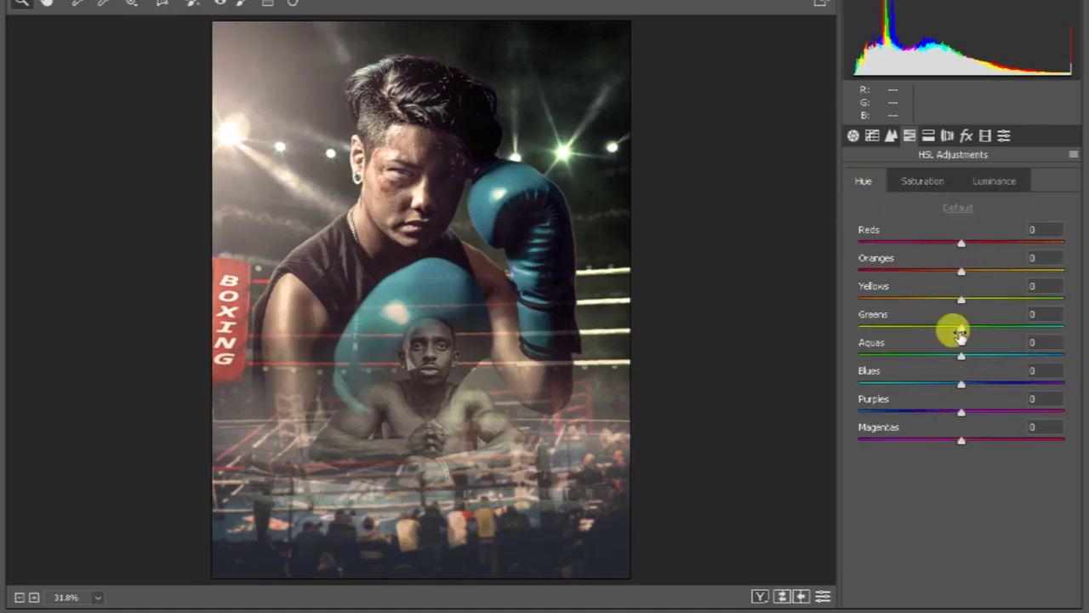
mouse_move(962, 245)
mouse_down()
mouse_move(953, 255)
mouse_move(980, 262)
mouse_up()
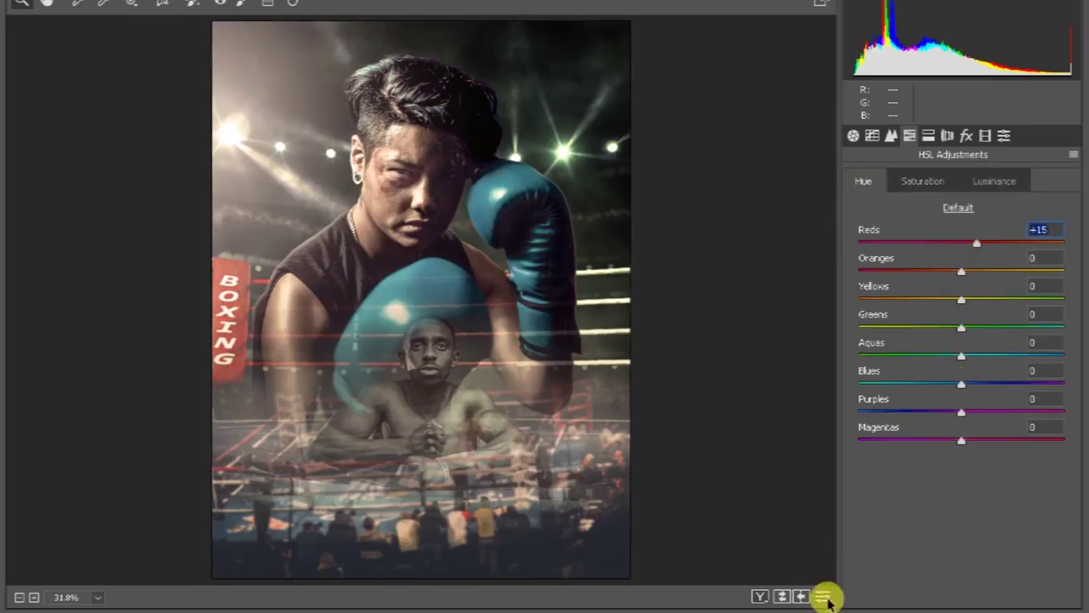
Boost Blue Primary saturation to +33 and compare the finished grade against defaults
click(852, 135)
click(823, 596)
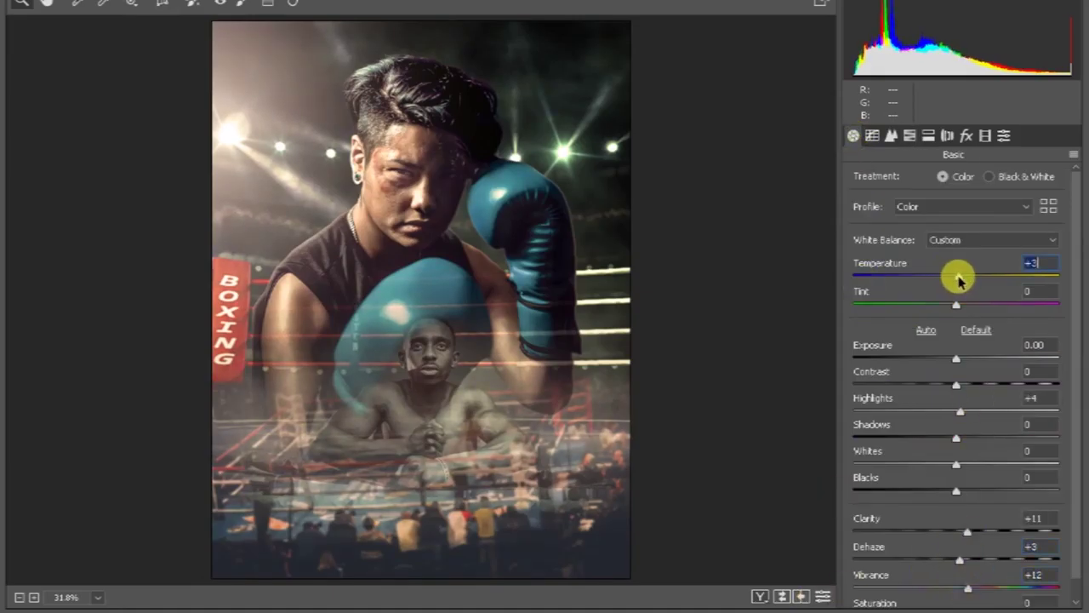
click(822, 596)
click(984, 135)
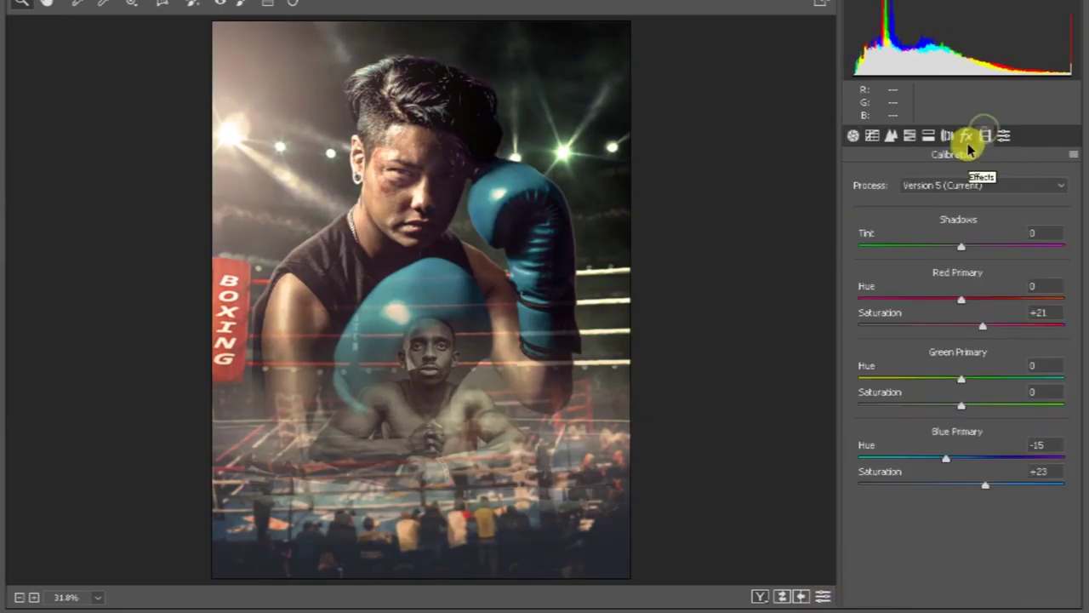
click(823, 597)
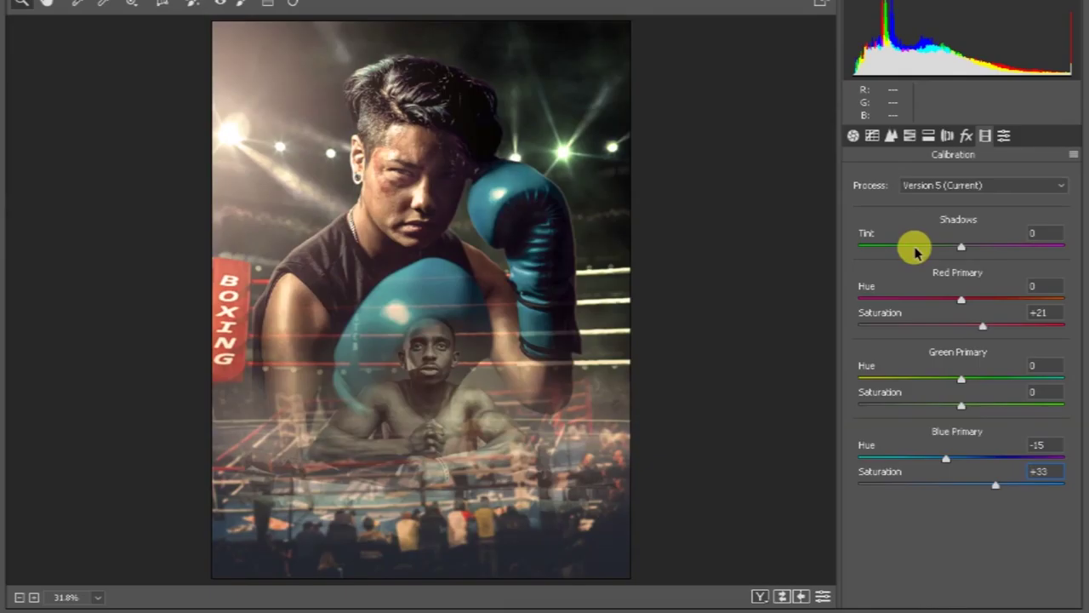
click(853, 135)
click(823, 596)
click(823, 598)
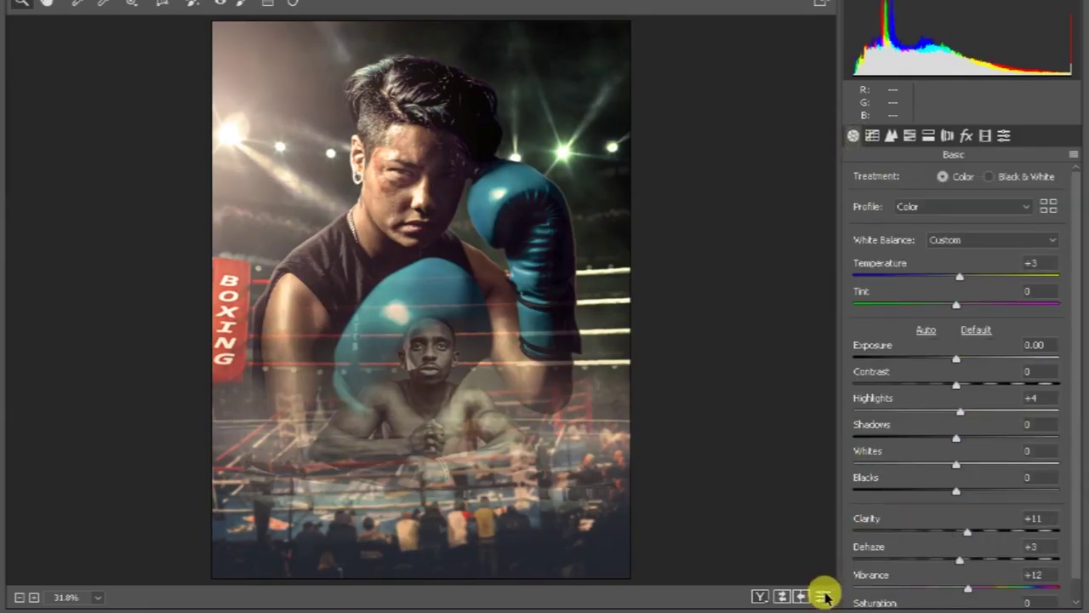
Apply the Camera Raw grade and add a Brightness/Contrast layer at -20 brightness
key(Return)
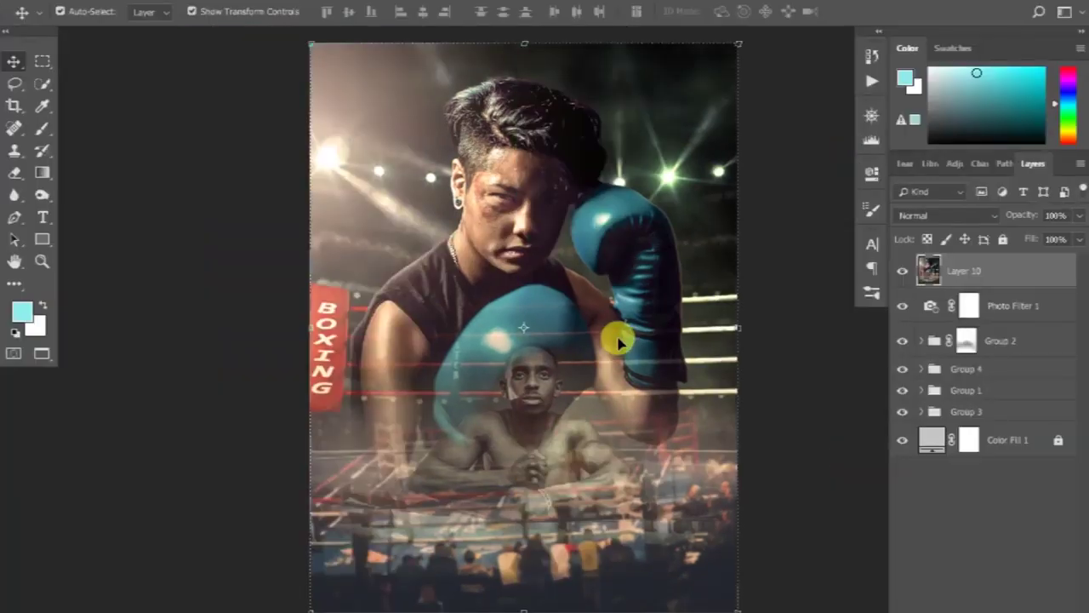
click(902, 271)
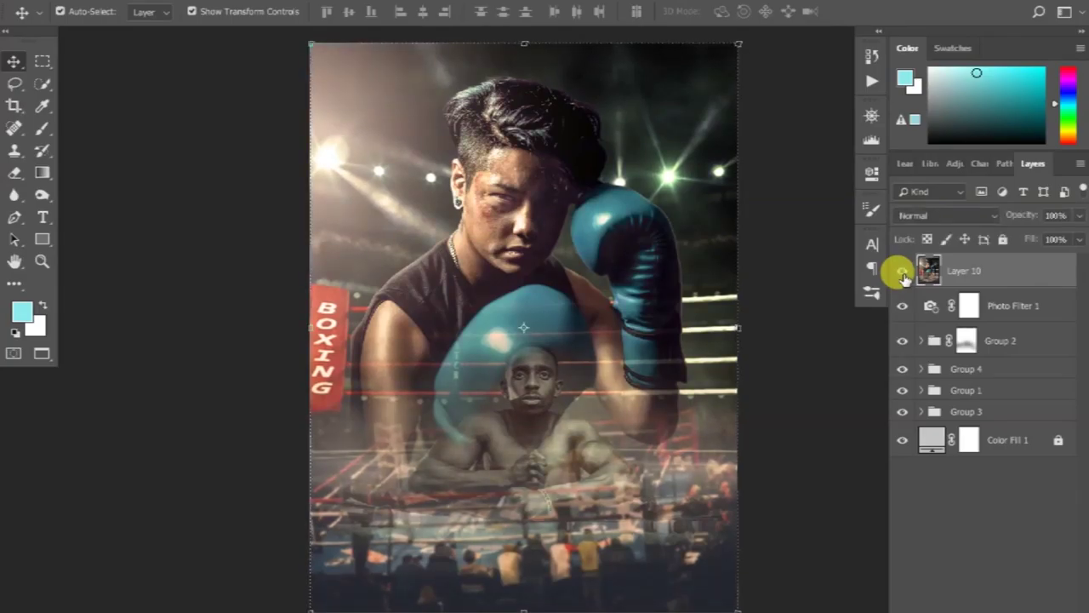
click(901, 272)
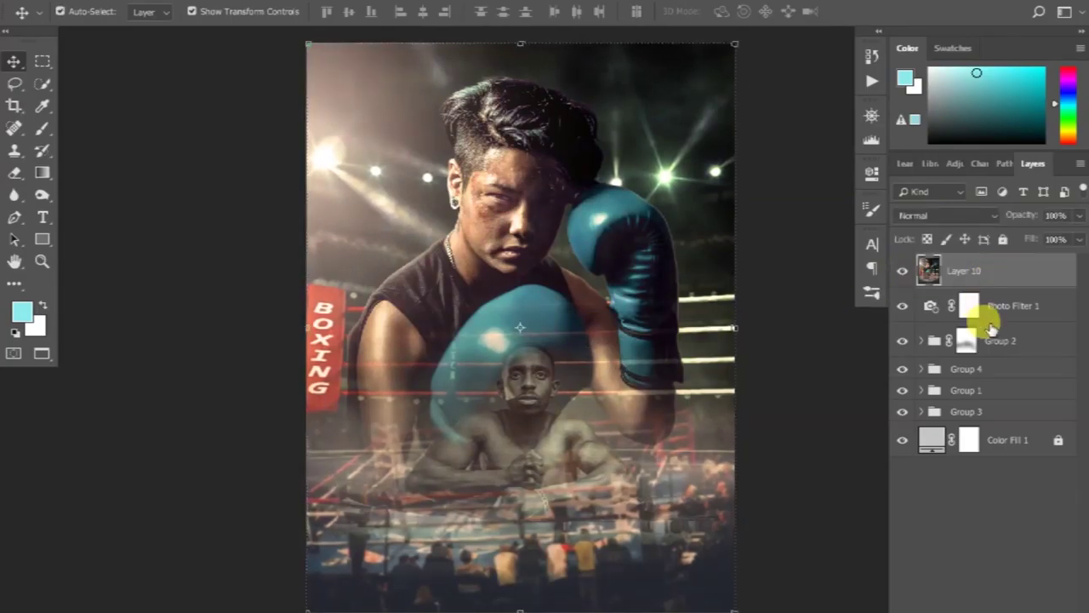
click(1002, 606)
click(996, 397)
drag(725, 259, 716, 269)
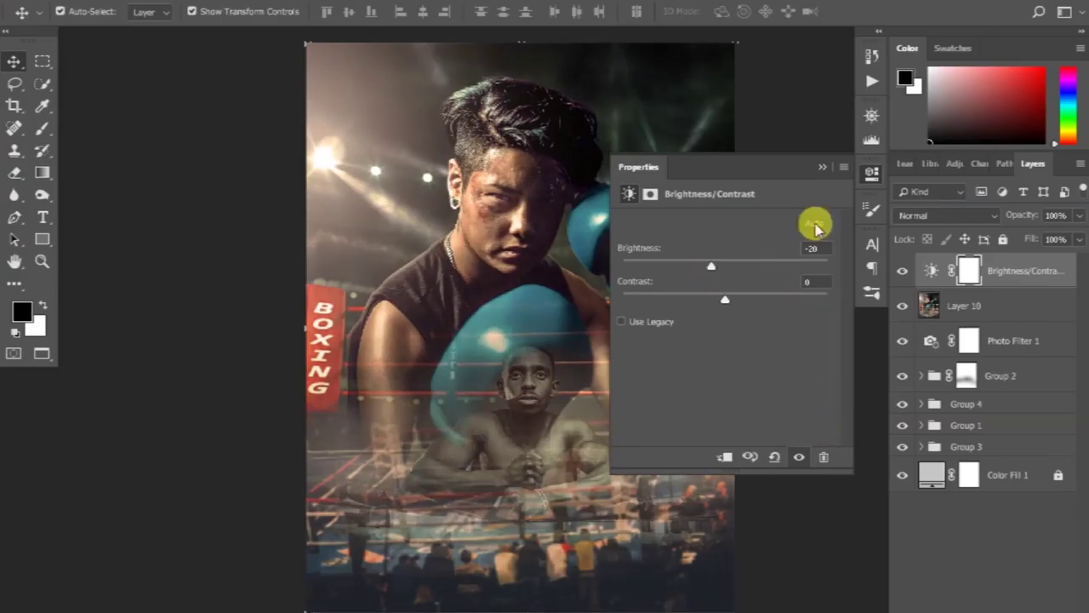
click(820, 167)
Draw a gradient on the Brightness/Contrast mask to spare the top-left, then stamp visible layers
click(38, 172)
click(177, 12)
drag(391, 145, 638, 385)
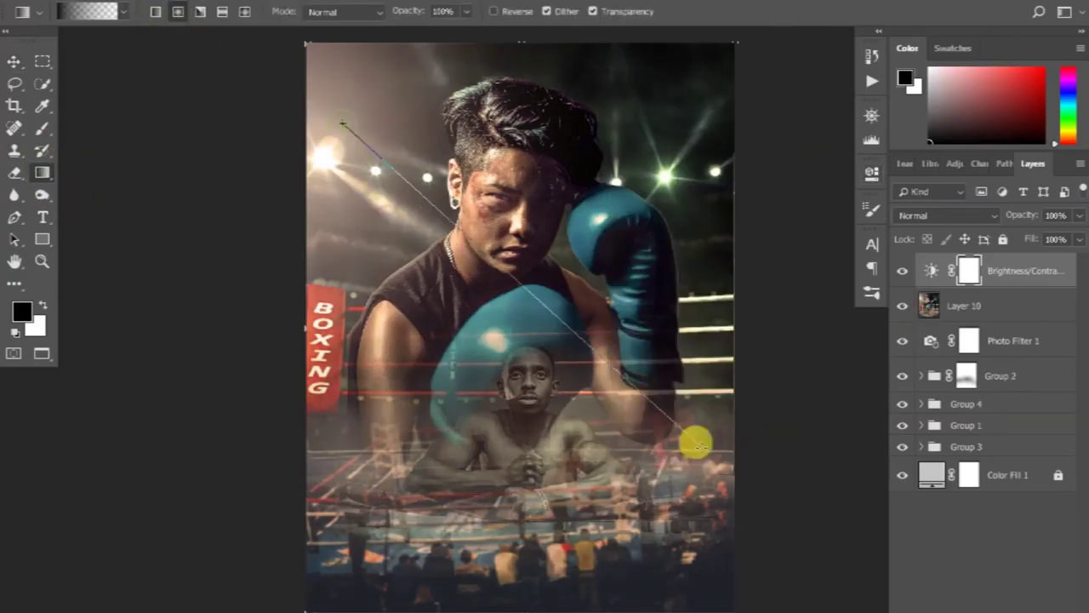
key(v)
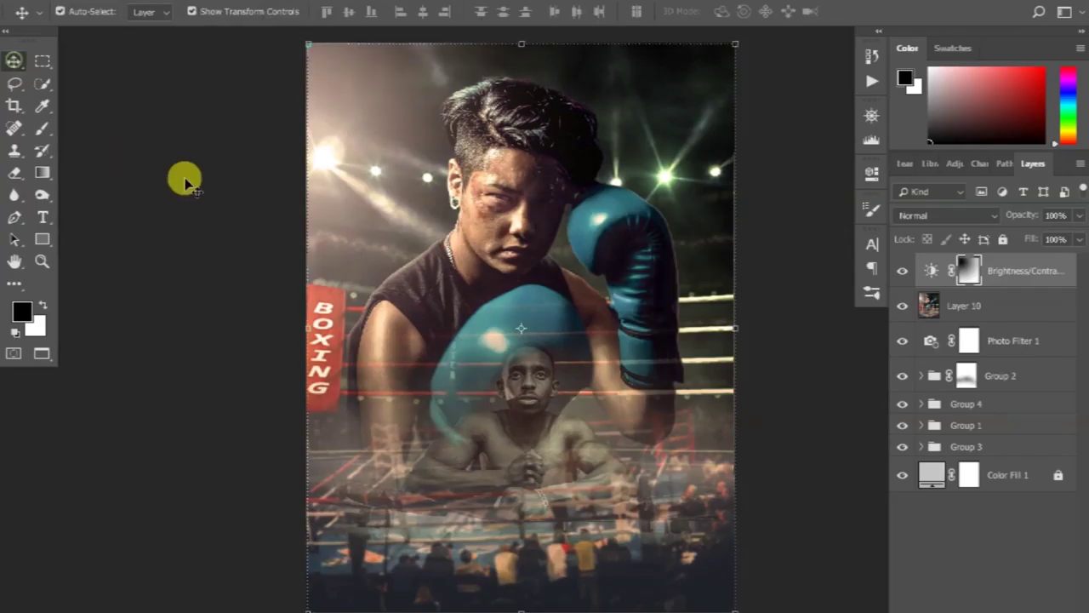
click(978, 305)
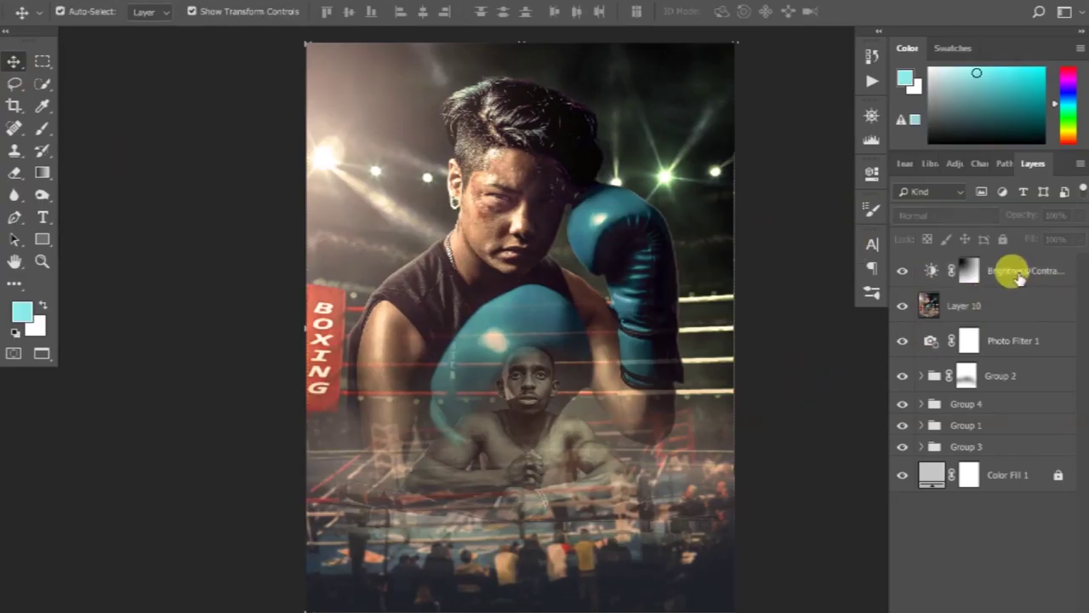
click(1013, 270)
key(ctrl+shift+alt+e)
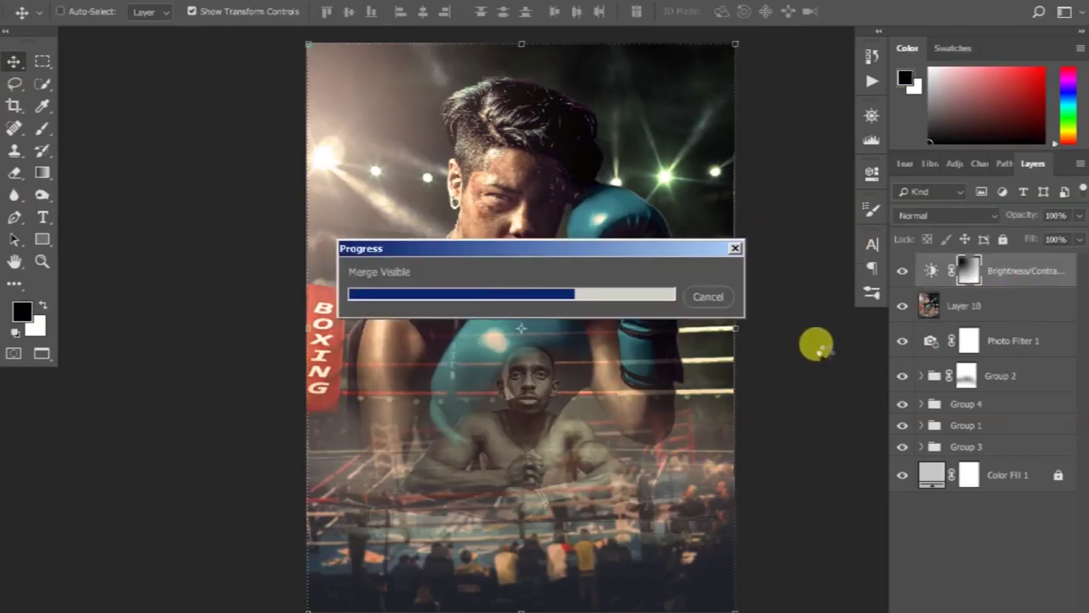